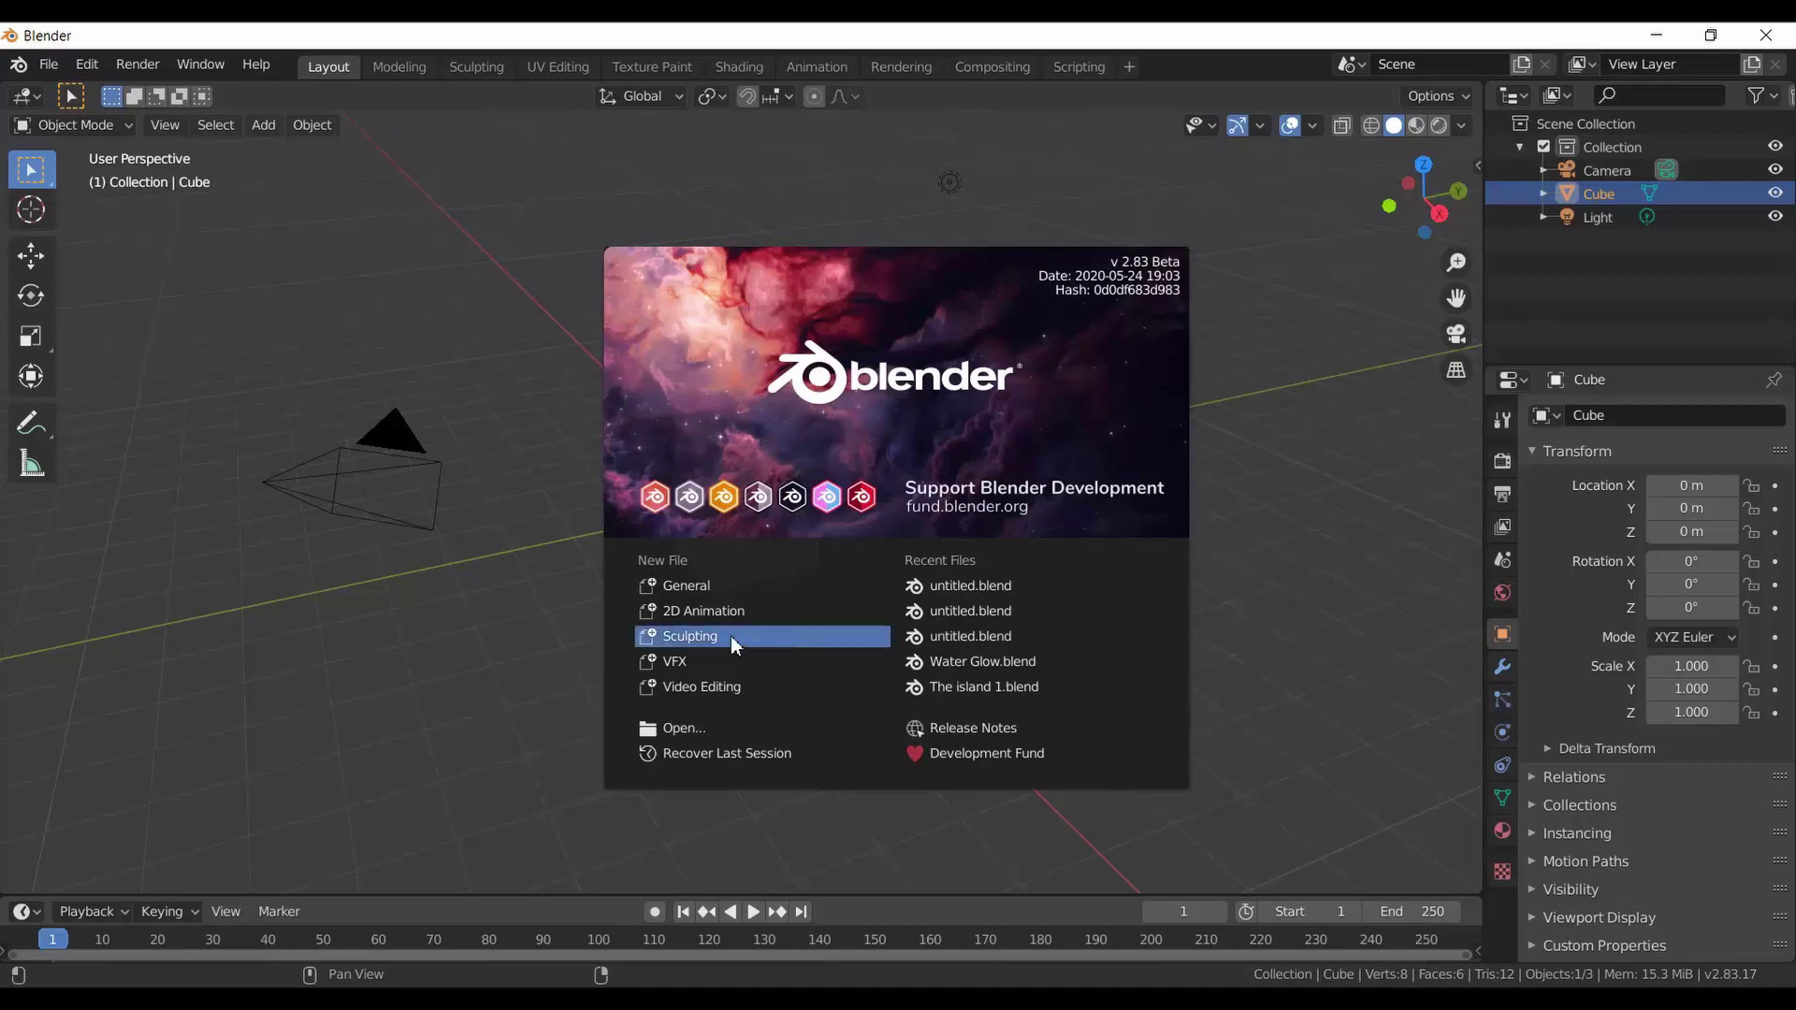
Start a new General file and turn on automatic packing of external data into the .blend file
left_click(729, 589)
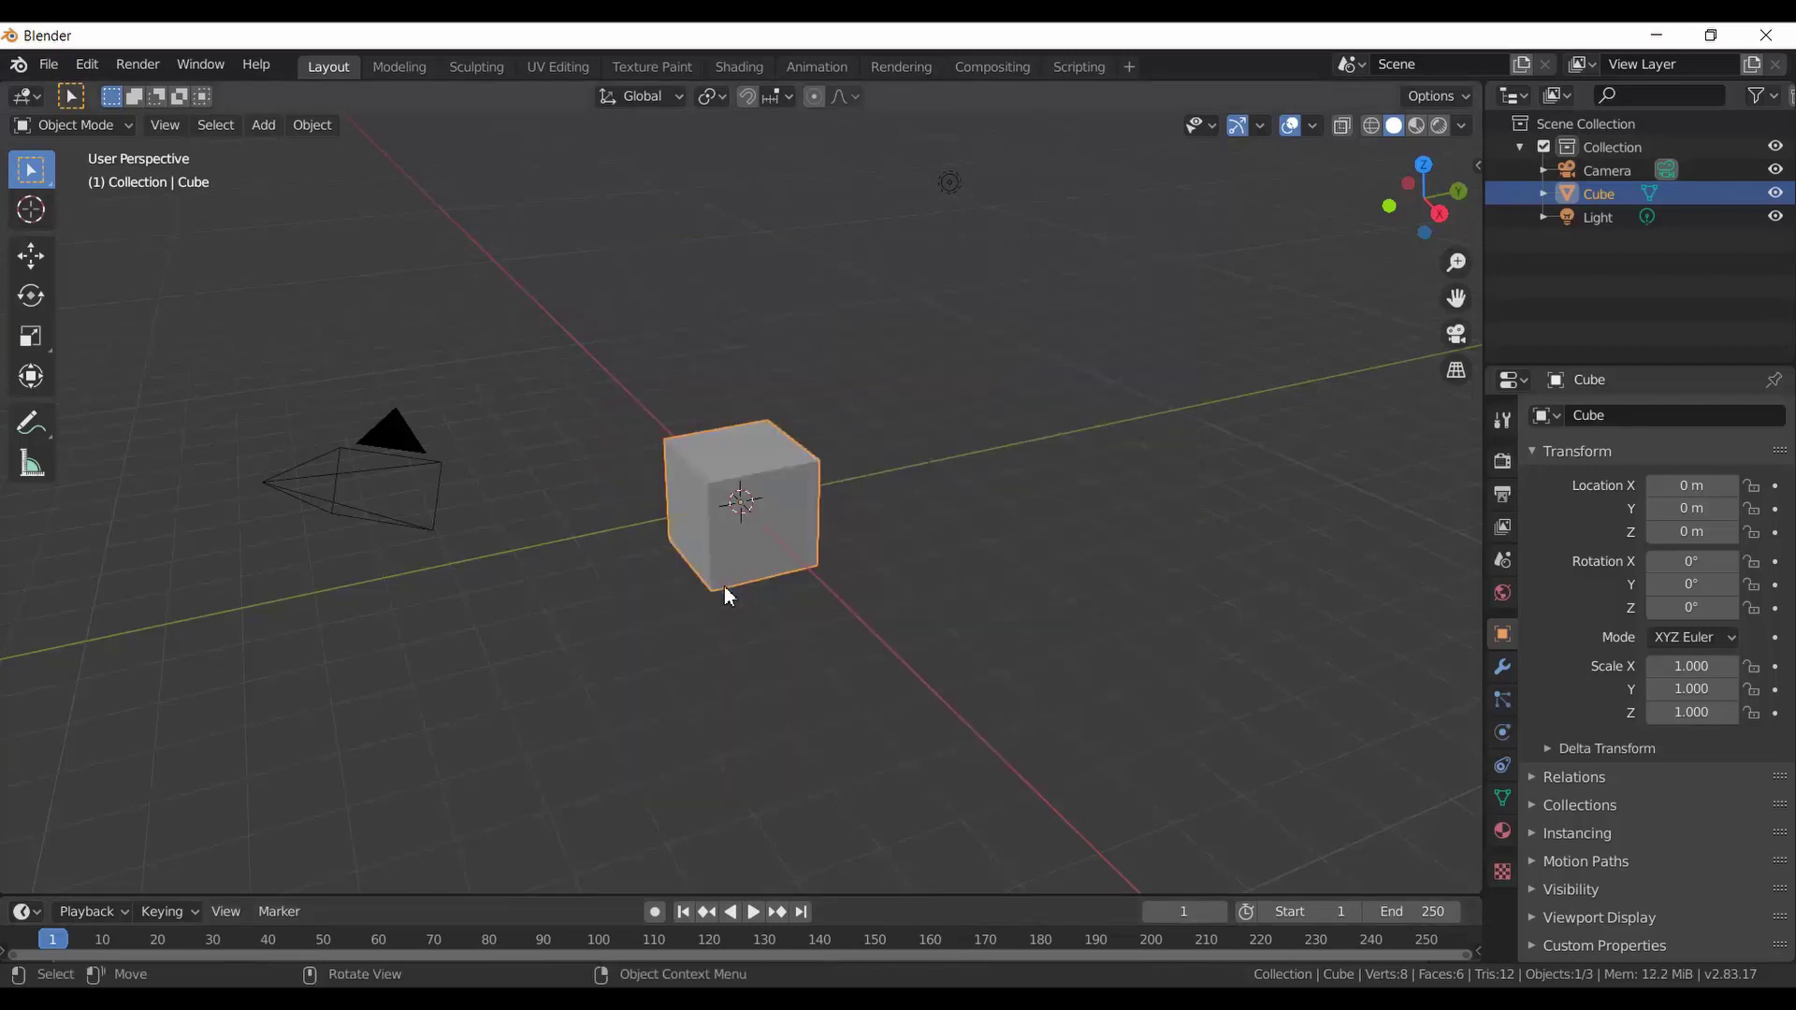
middle_click_drag(926, 502, 776, 498)
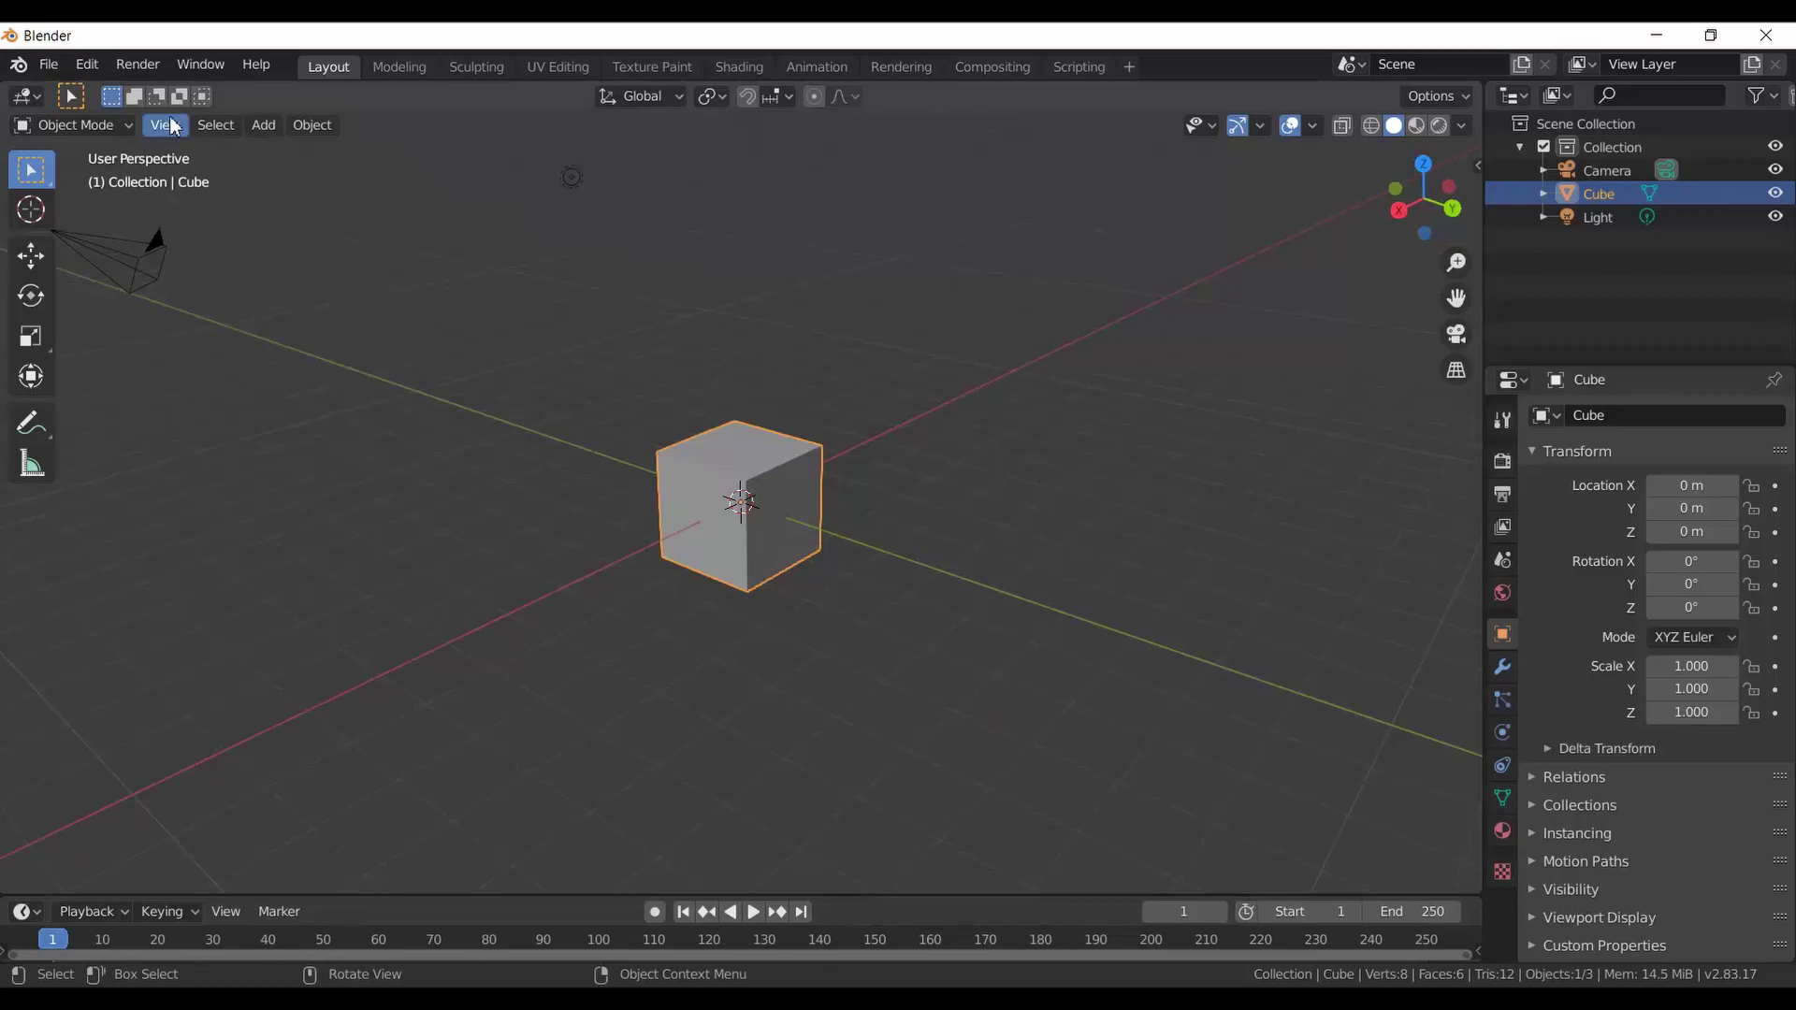
left_click(58, 63)
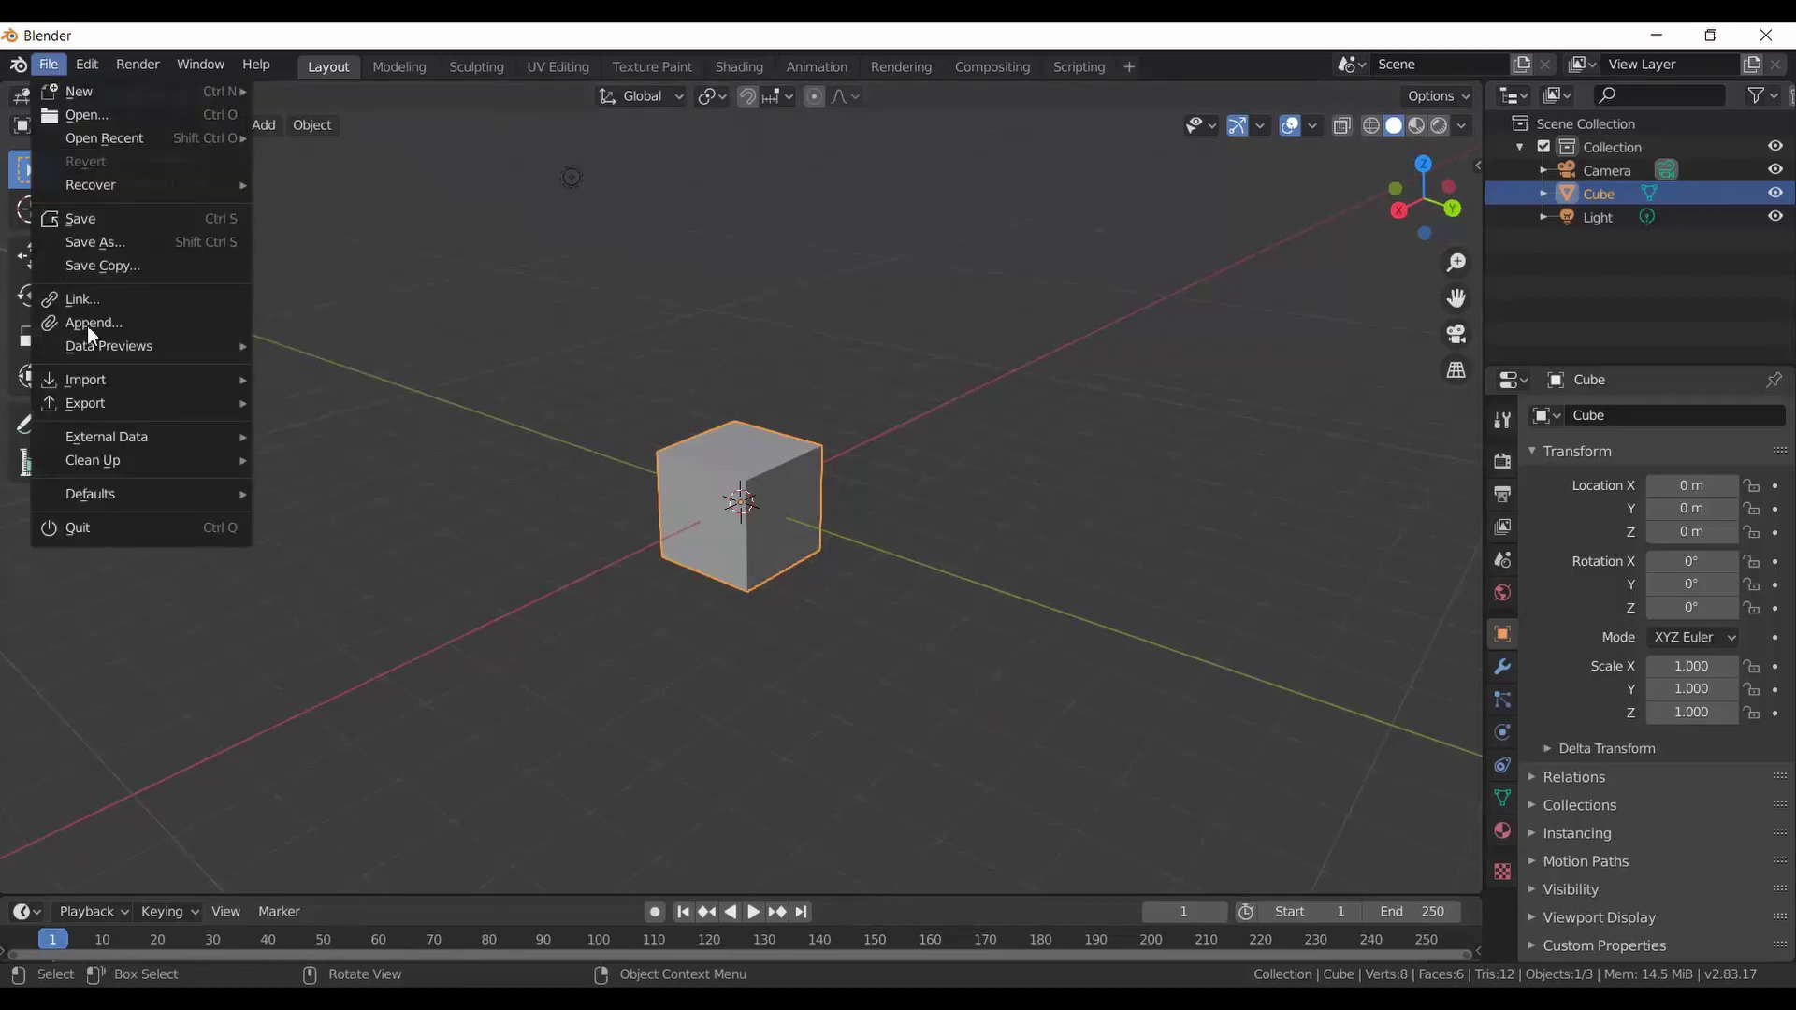
mouse_move(116, 436)
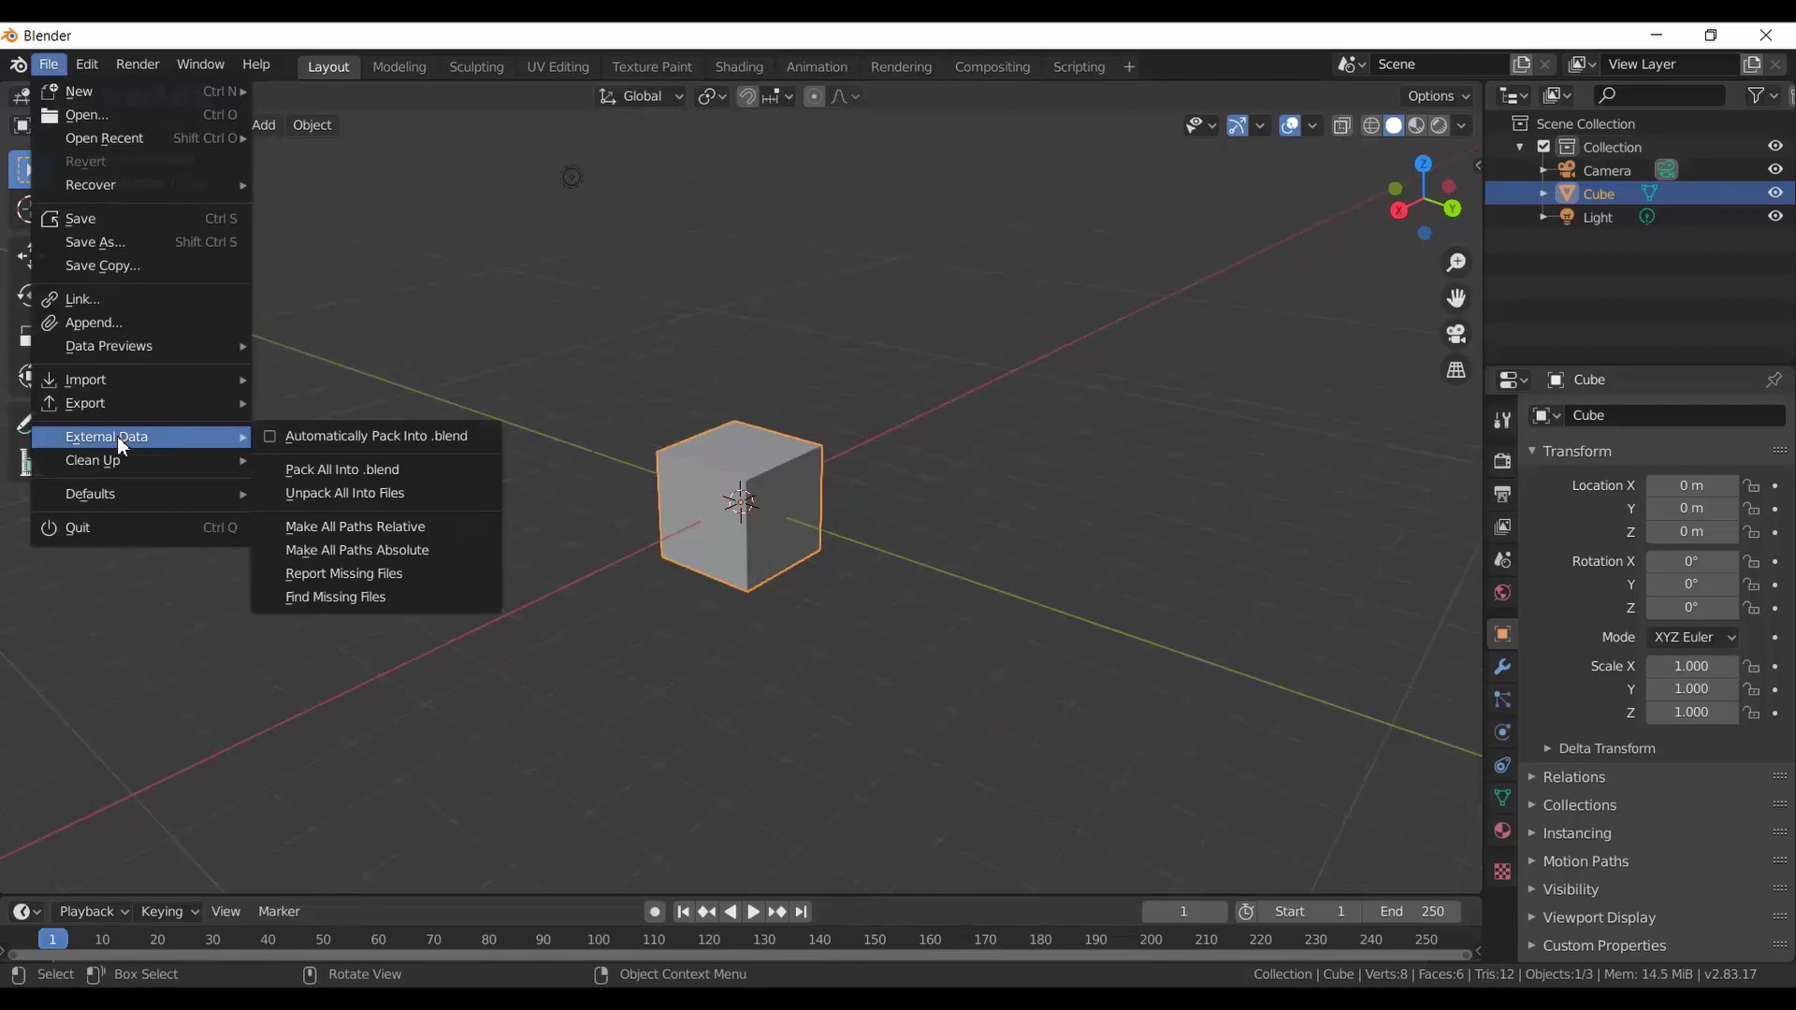
left_click(293, 438)
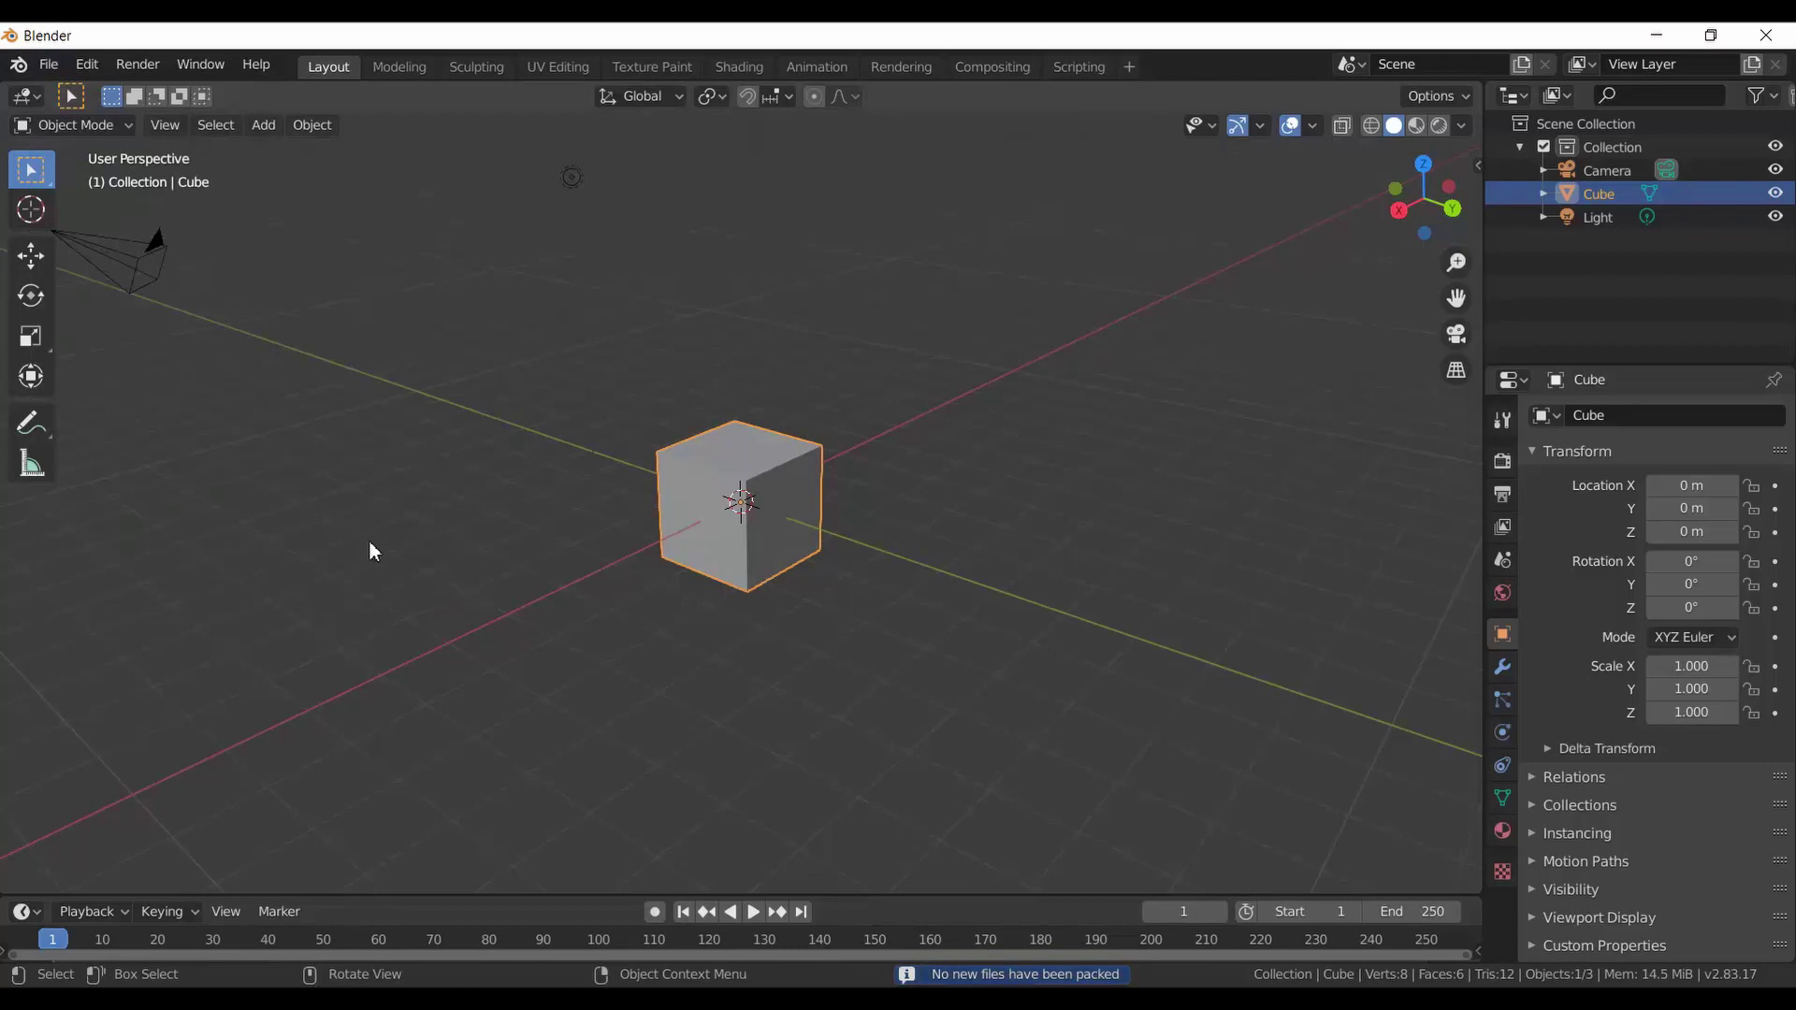
Delete the default cube and add a UV sphere at the scene's origin
middle_click_drag(862, 533, 810, 531)
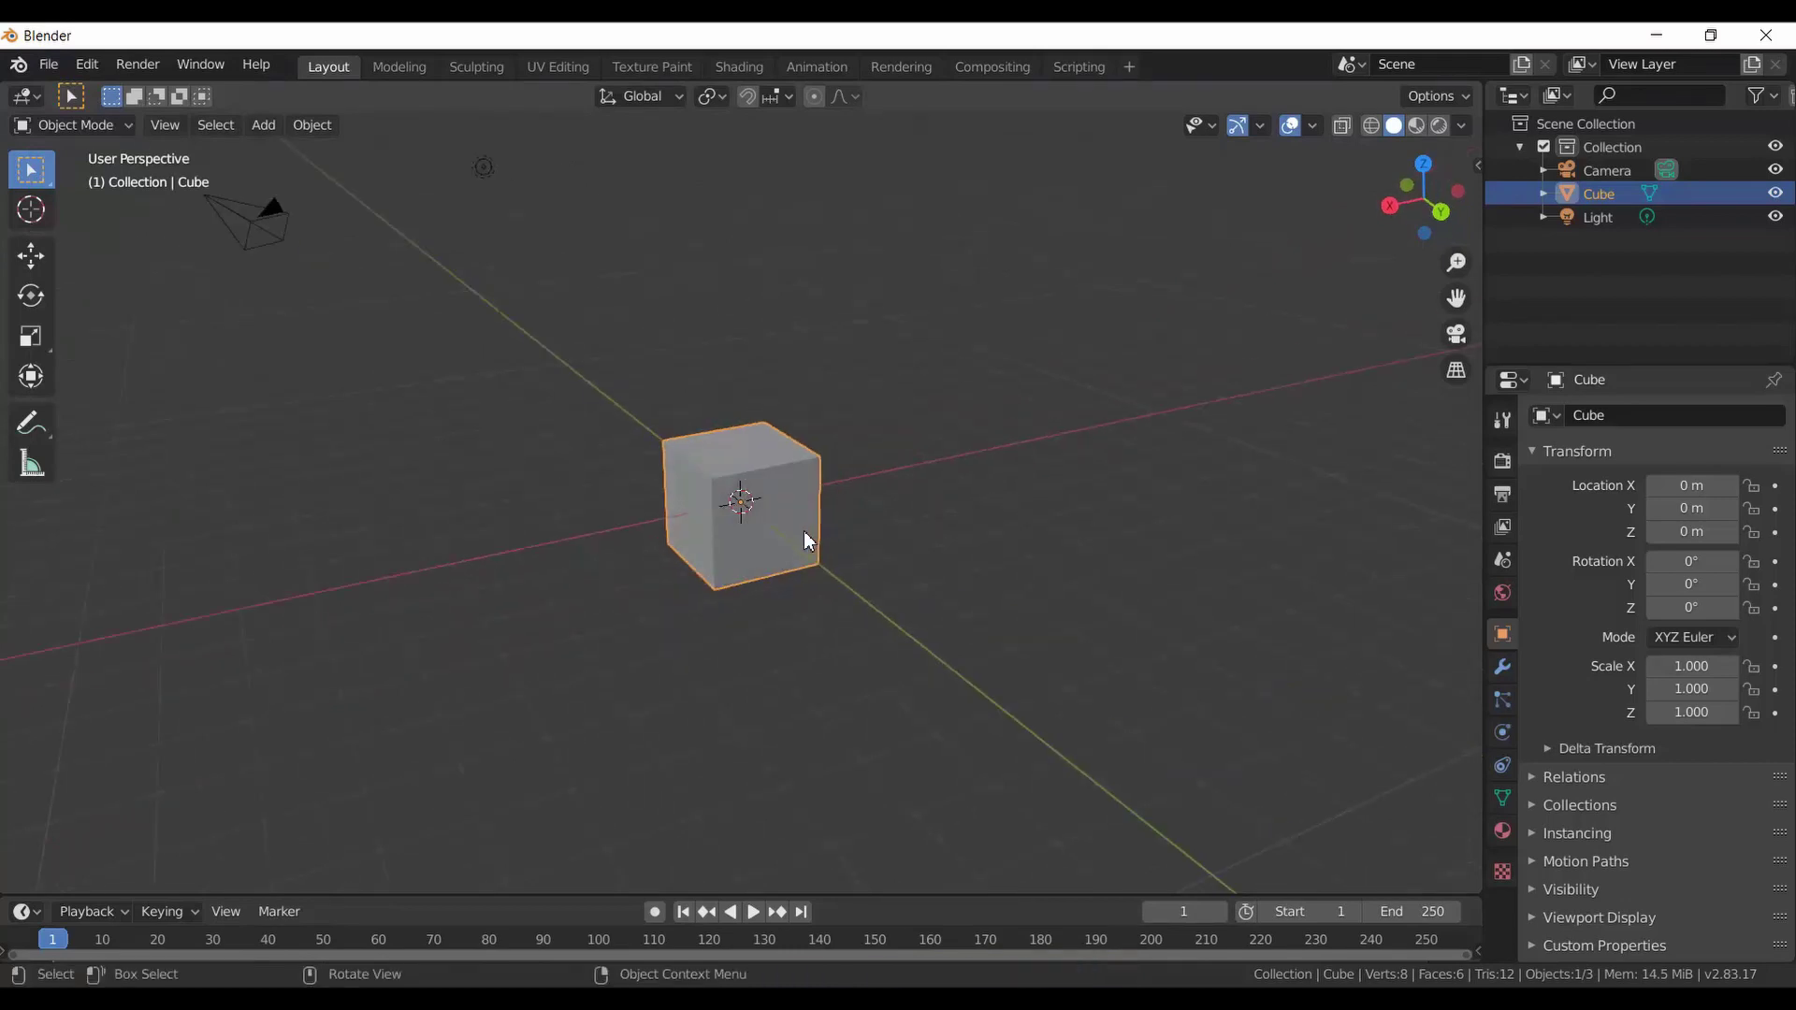
key("Delete")
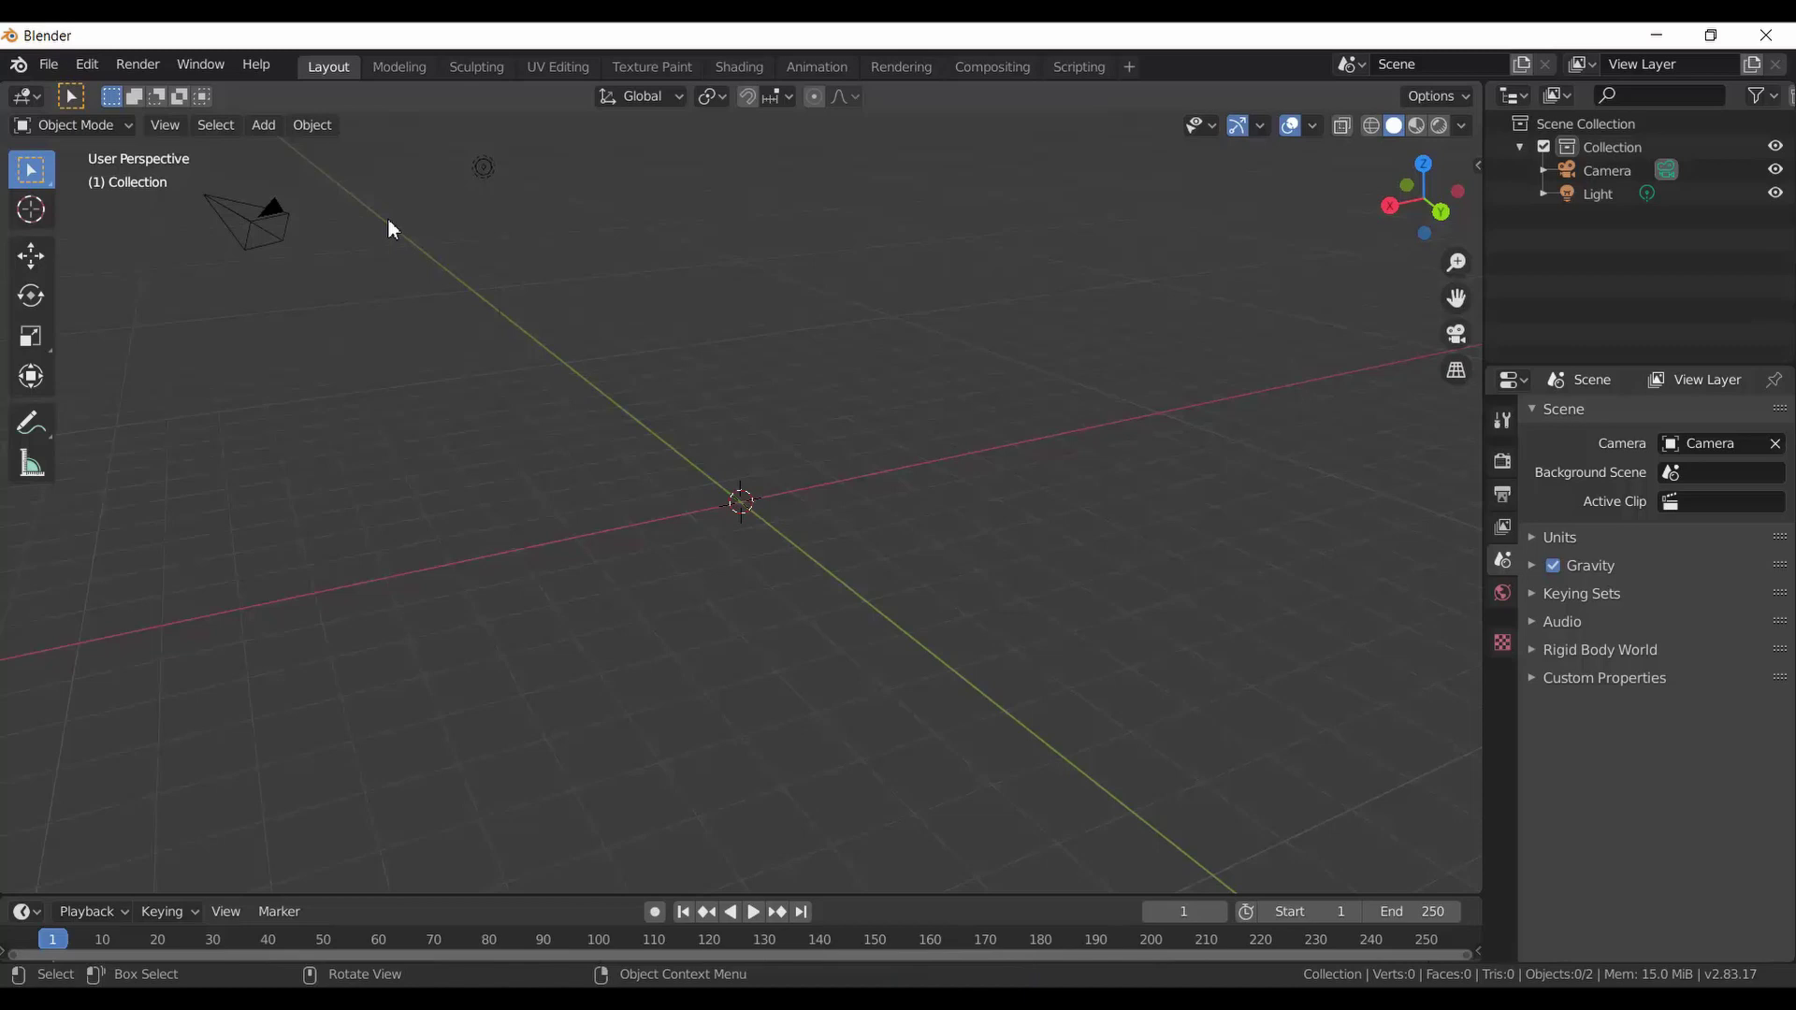
key("shift+a")
mouse_move(388, 221)
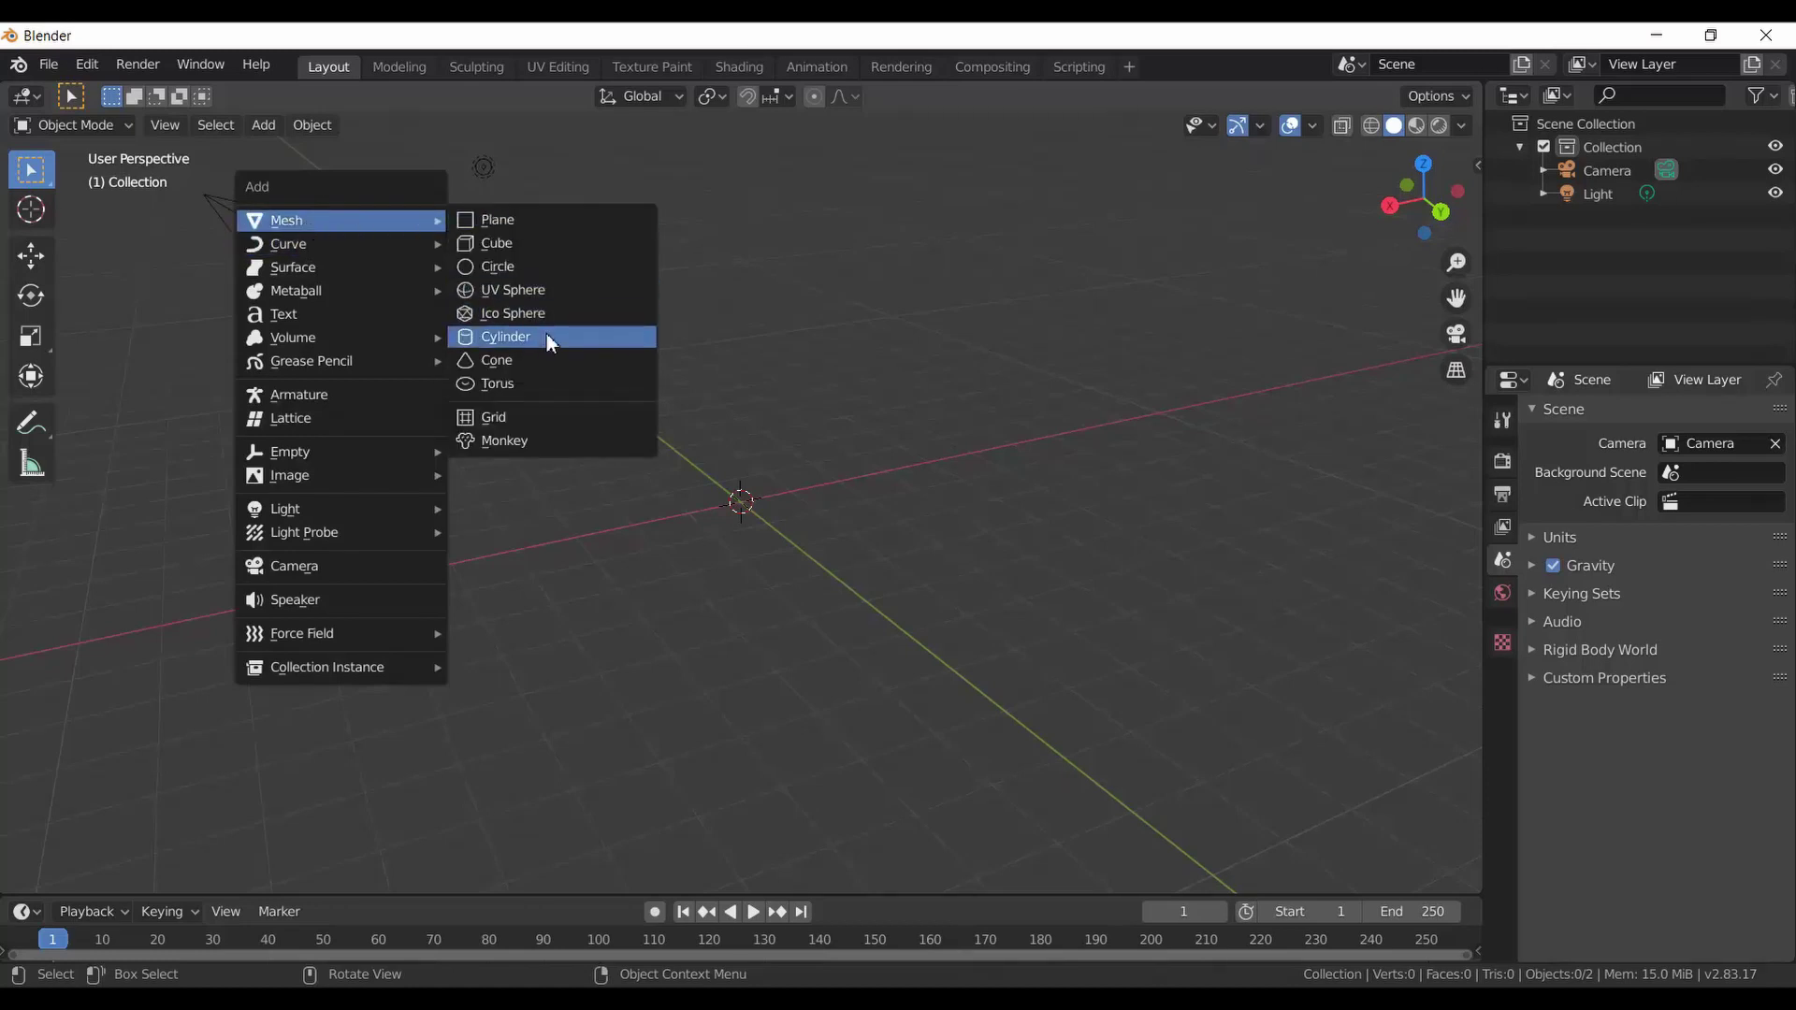
left_click(547, 290)
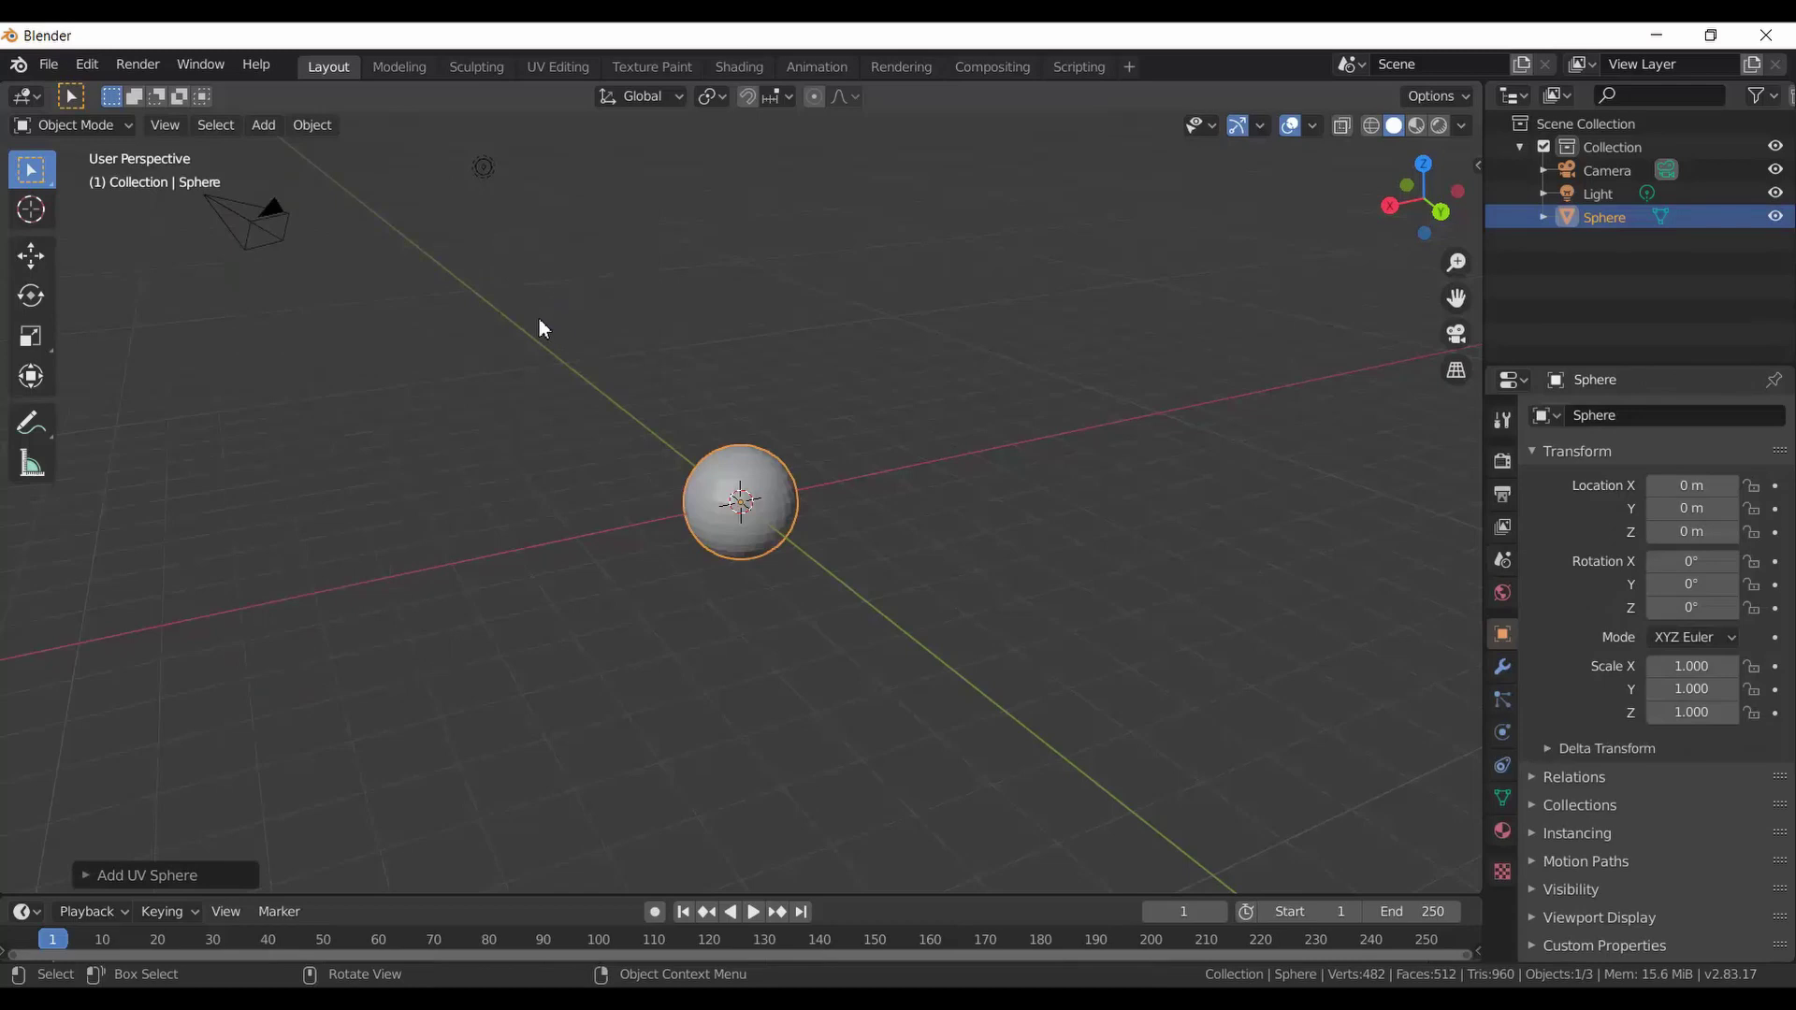
Apply the Quick Liquid effect to the sphere to create a liquid domain around it
left_click(329, 128)
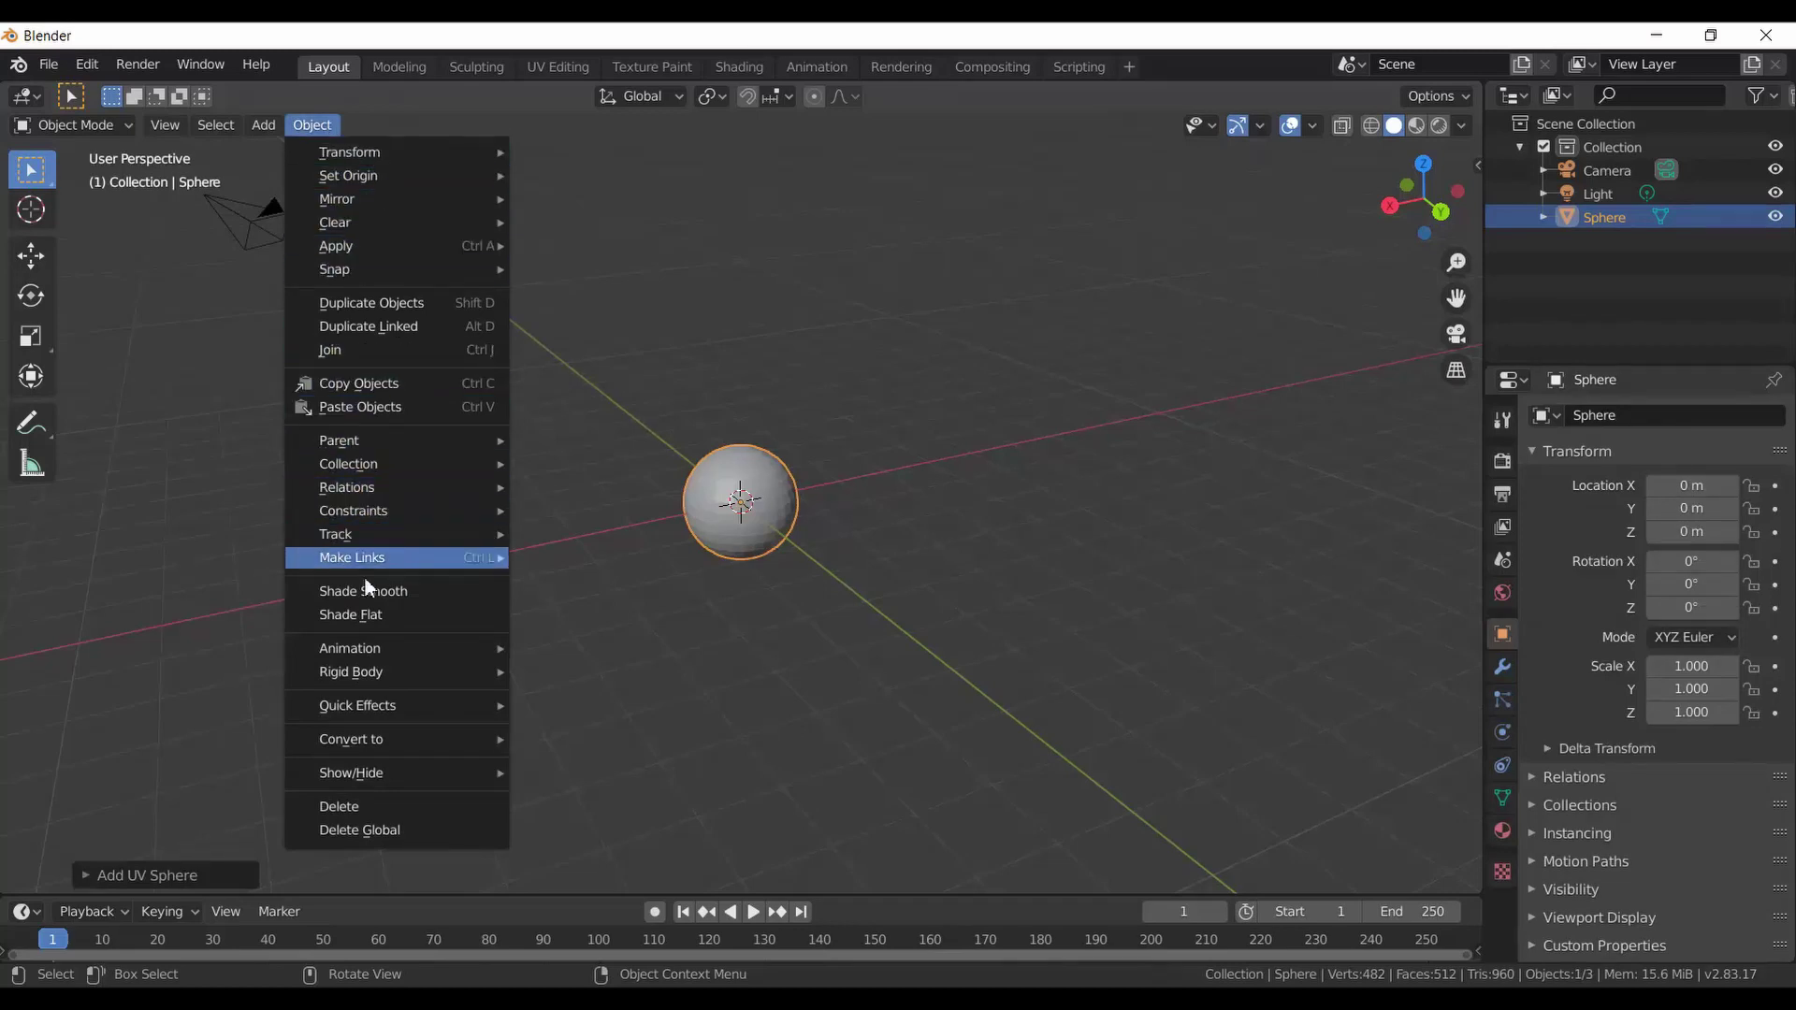
mouse_move(388, 708)
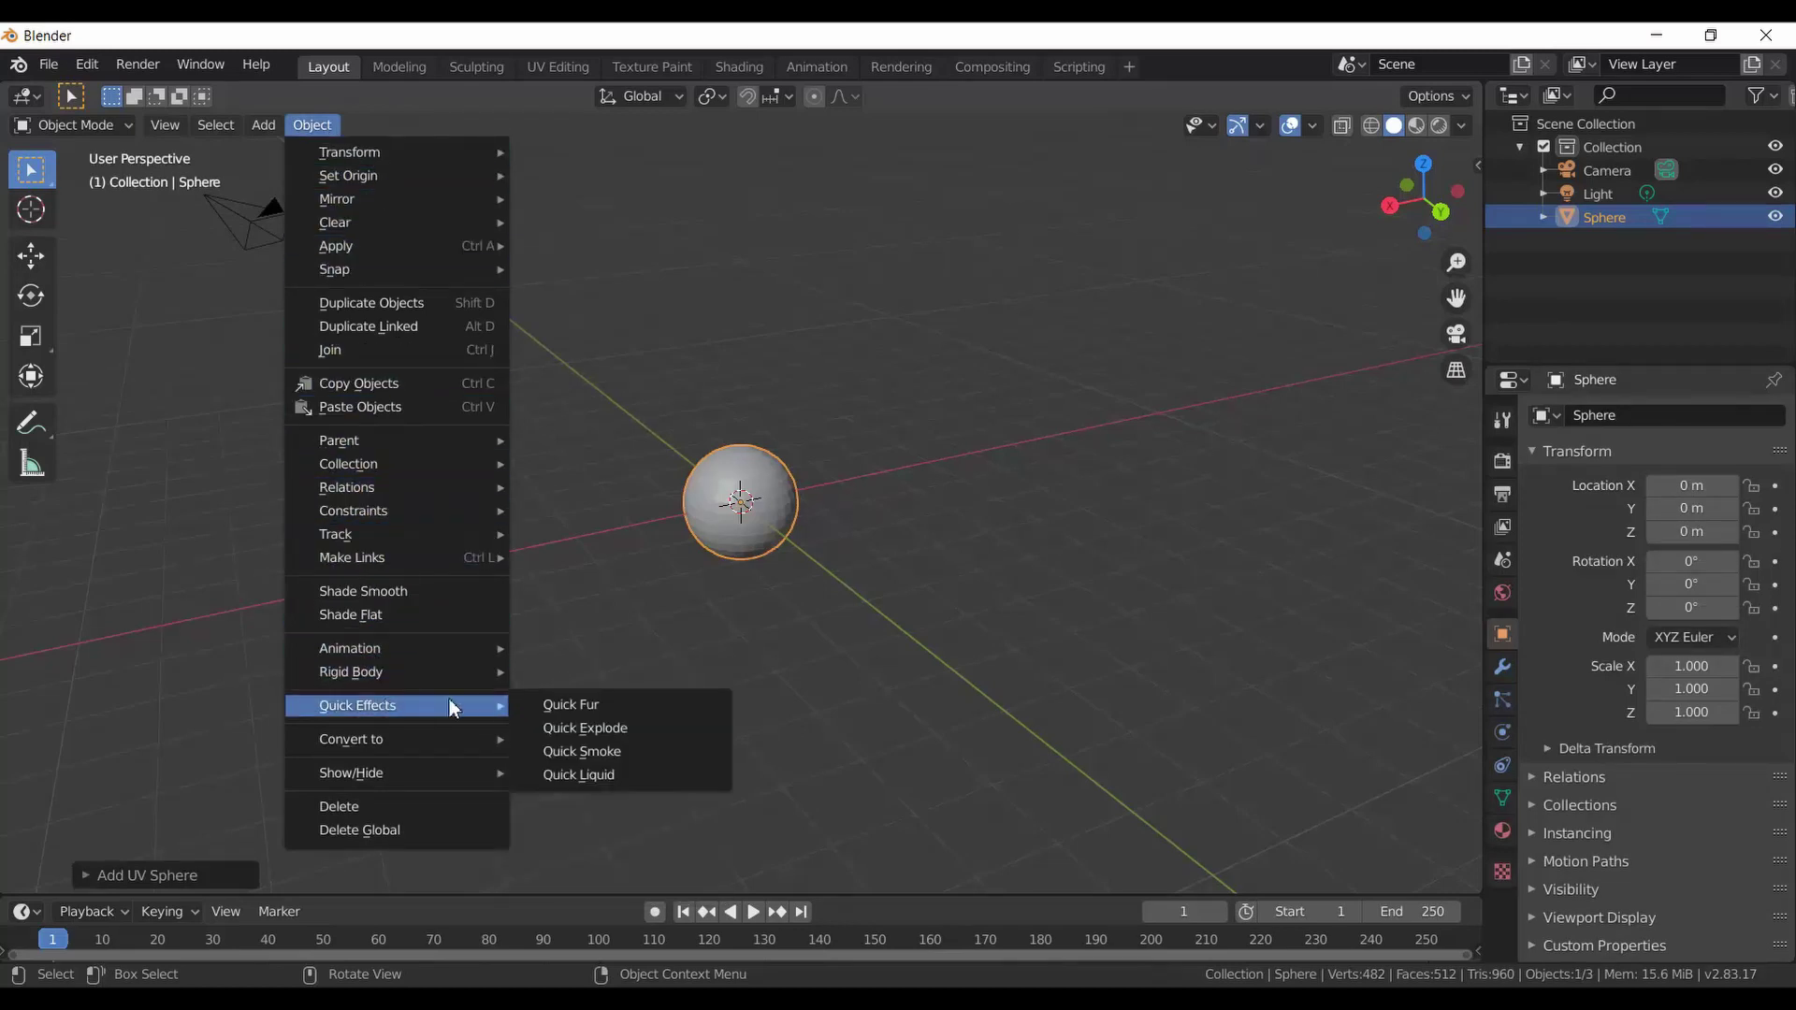
left_click(575, 775)
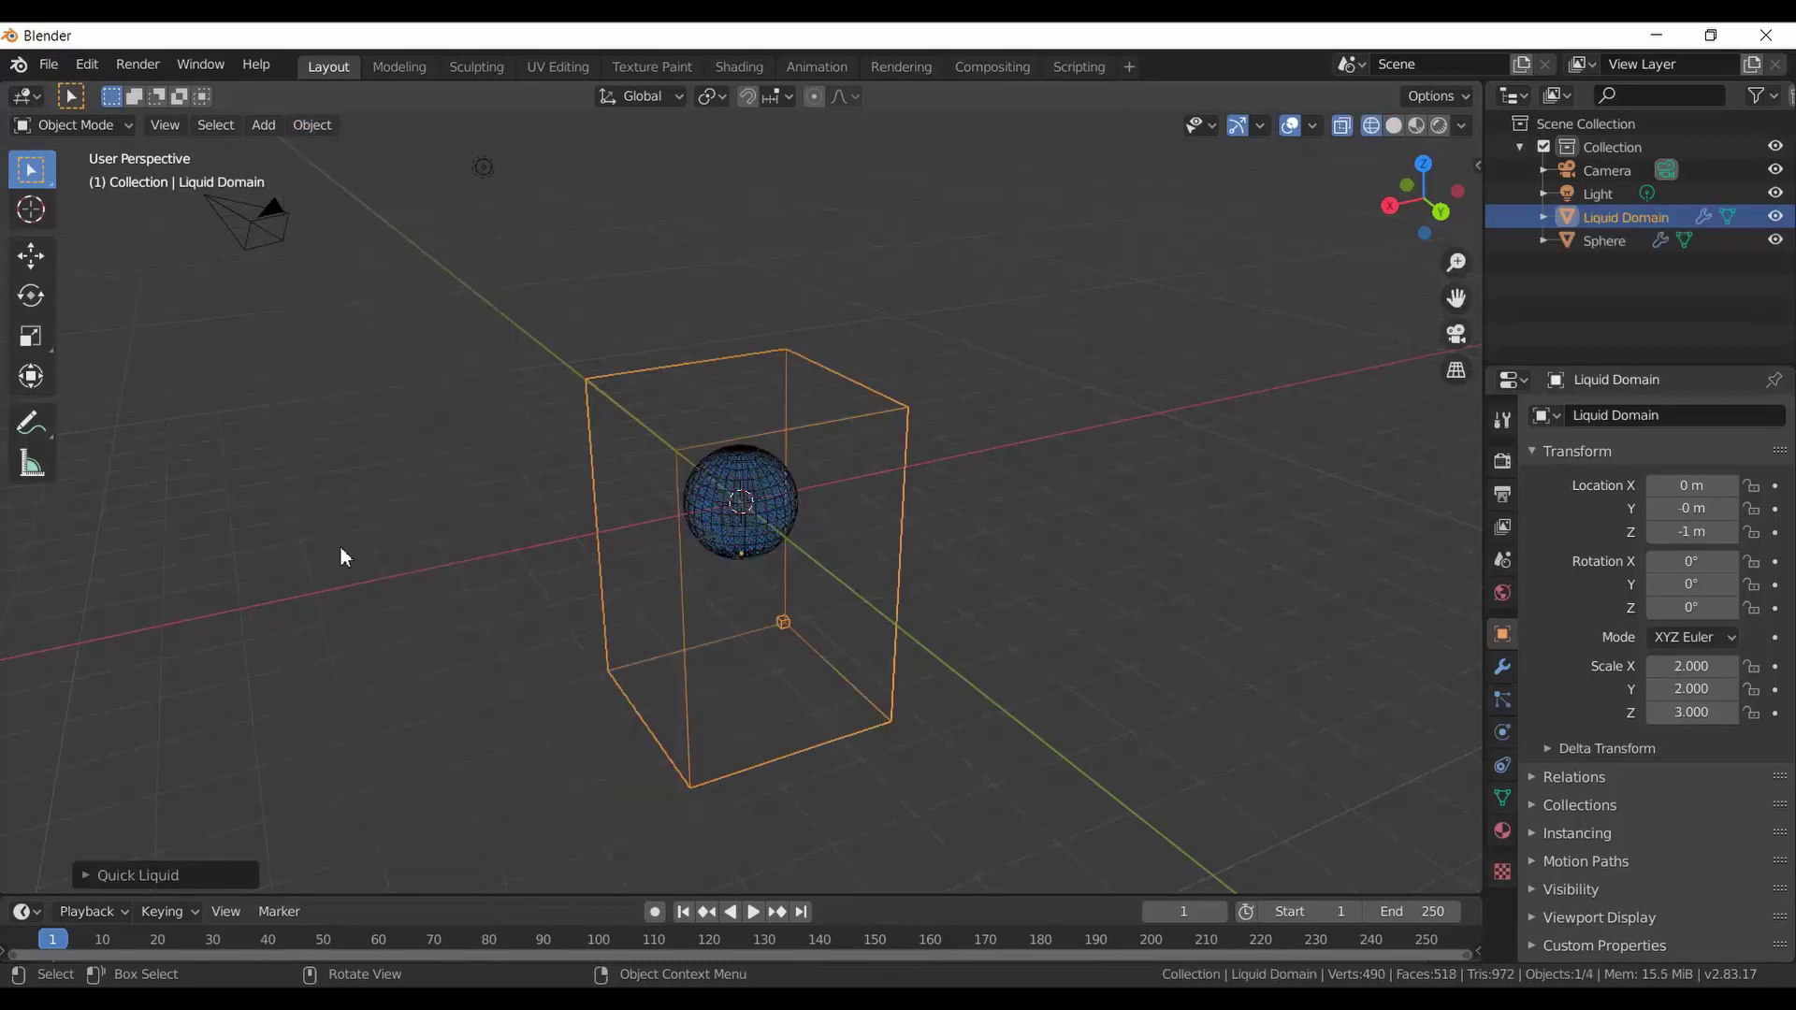
middle_click_drag(881, 435, 822, 469)
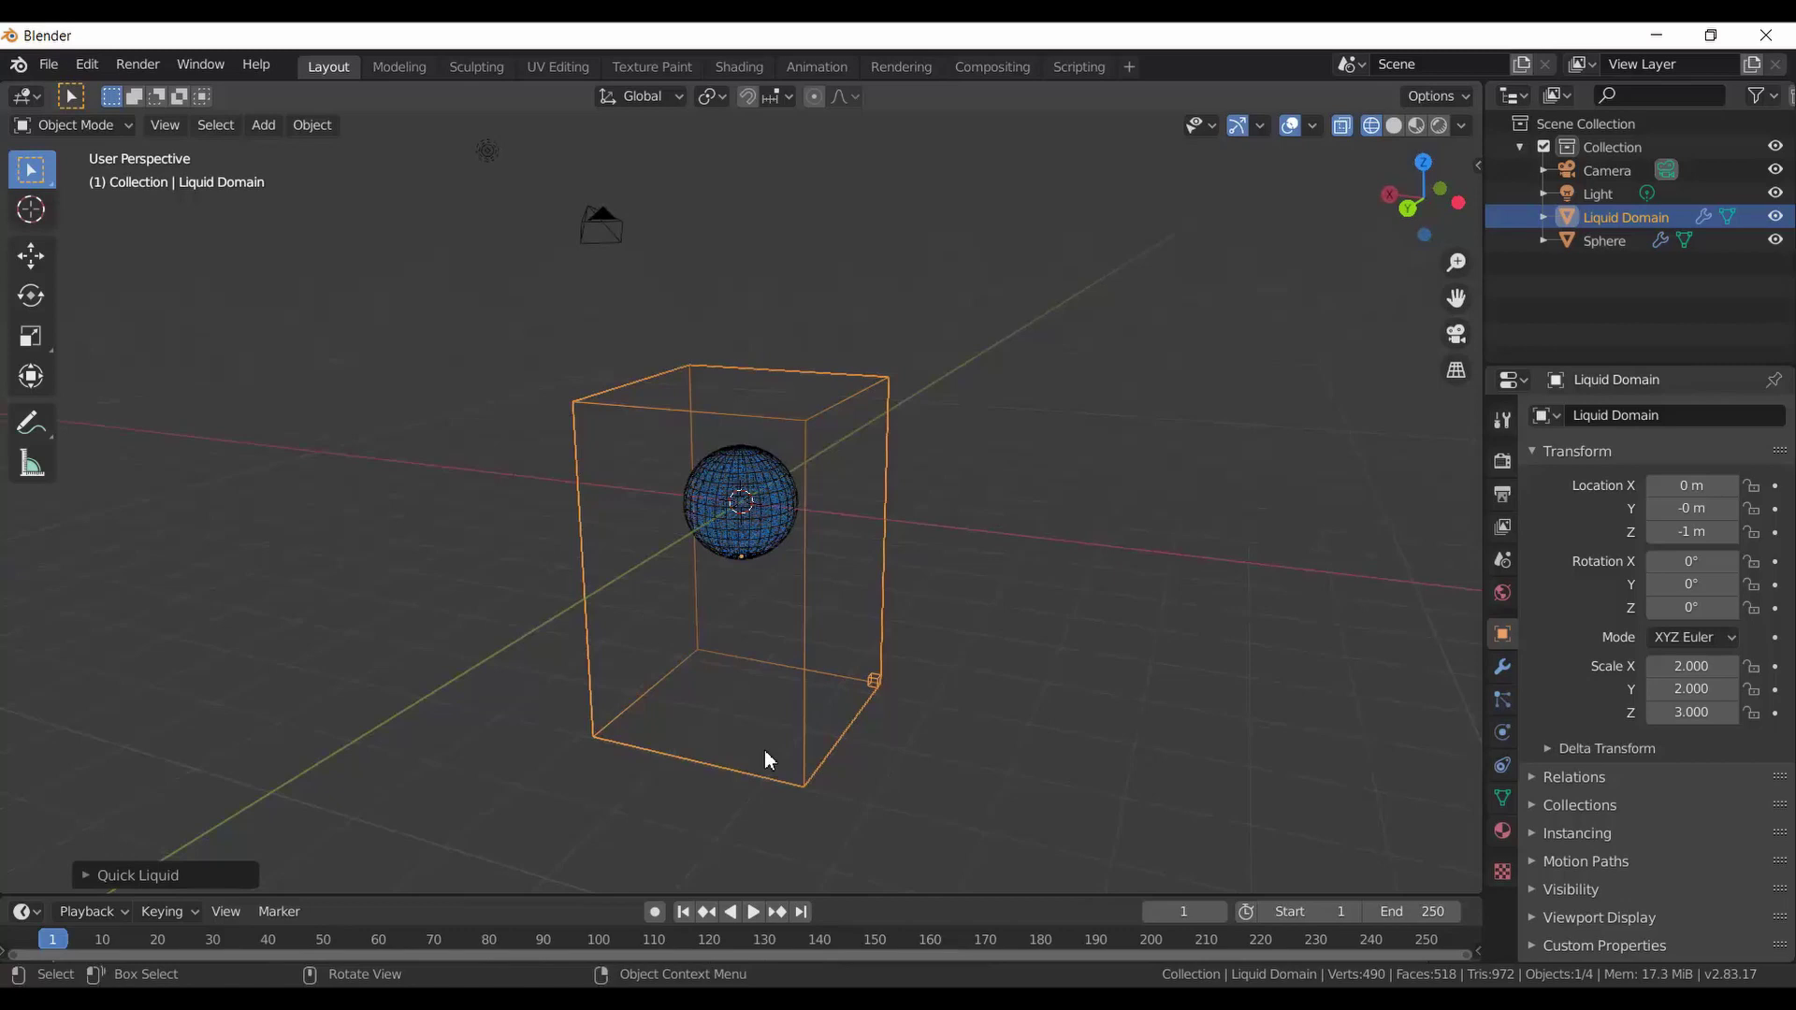
scroll(750, 243, "up", 12)
mouse_move(773, 235)
middle_mouse_down()
mouse_move(880, 233)
mouse_move(769, 234)
middle_mouse_up()
scroll(773, 240, "down", 10)
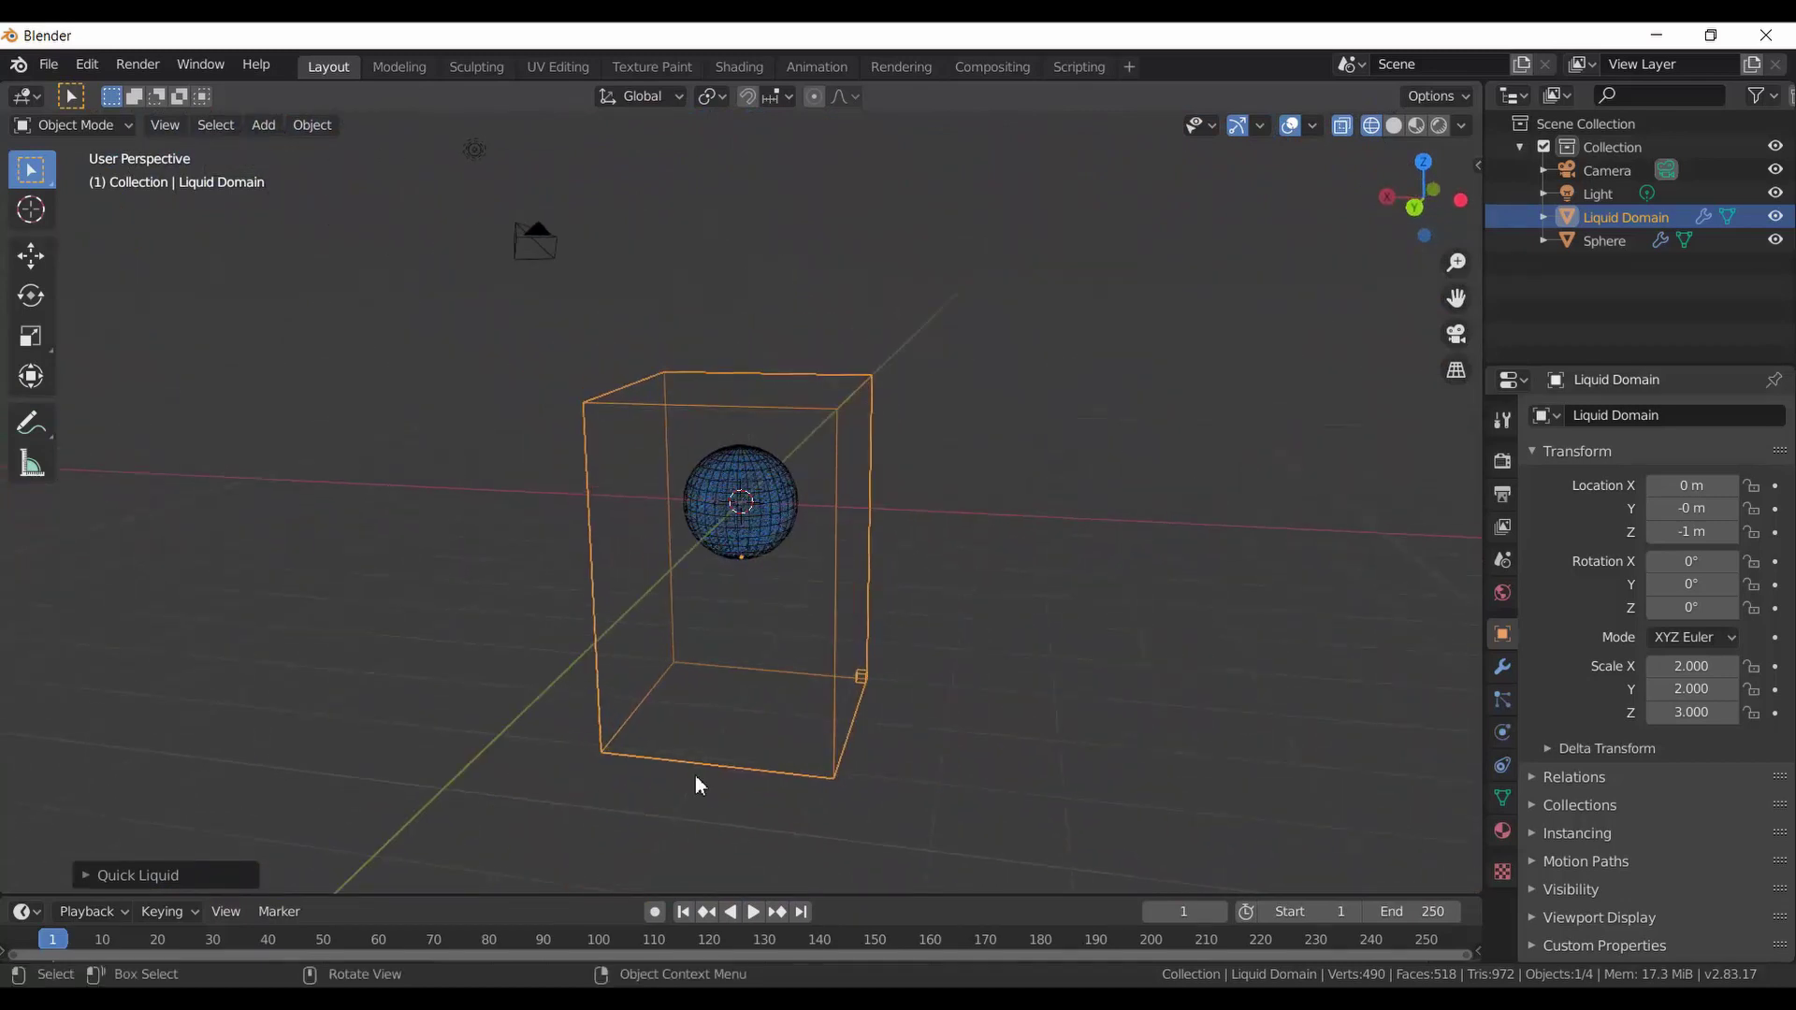
Play the liquid simulation until the fluid reaches the domain floor, stop it, and return to frame 1
left_click(755, 912)
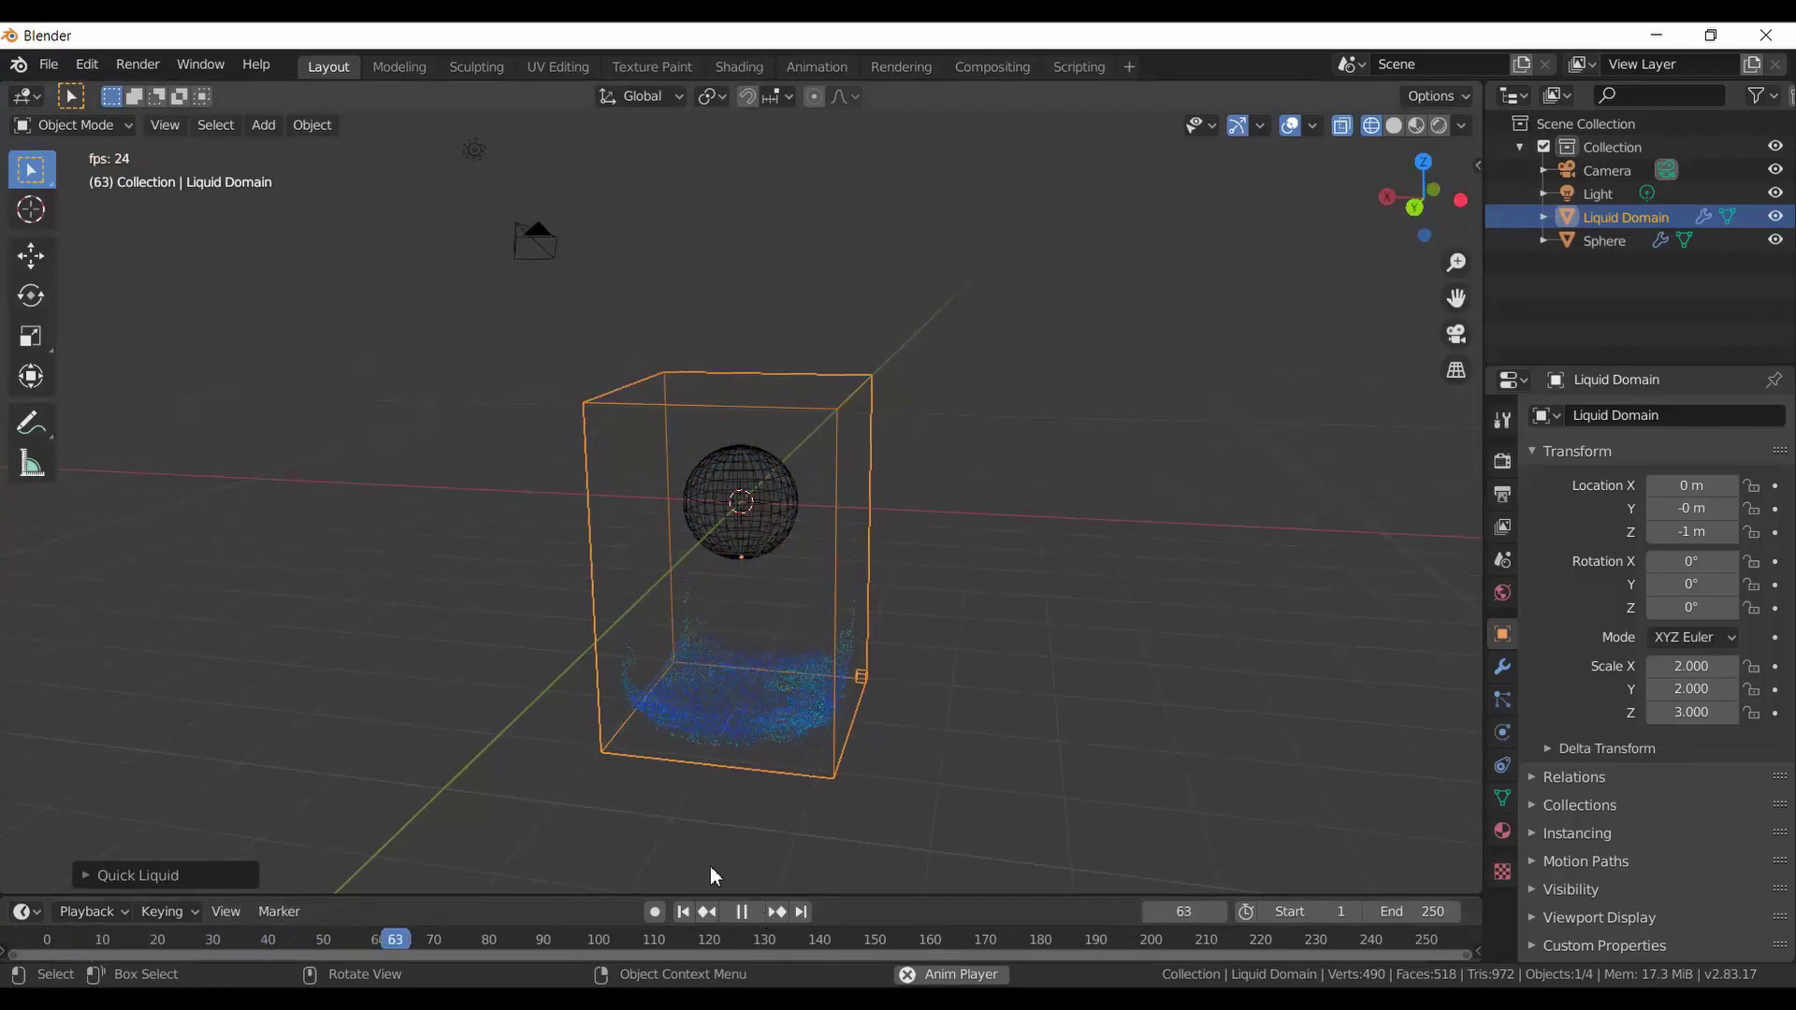
key("space")
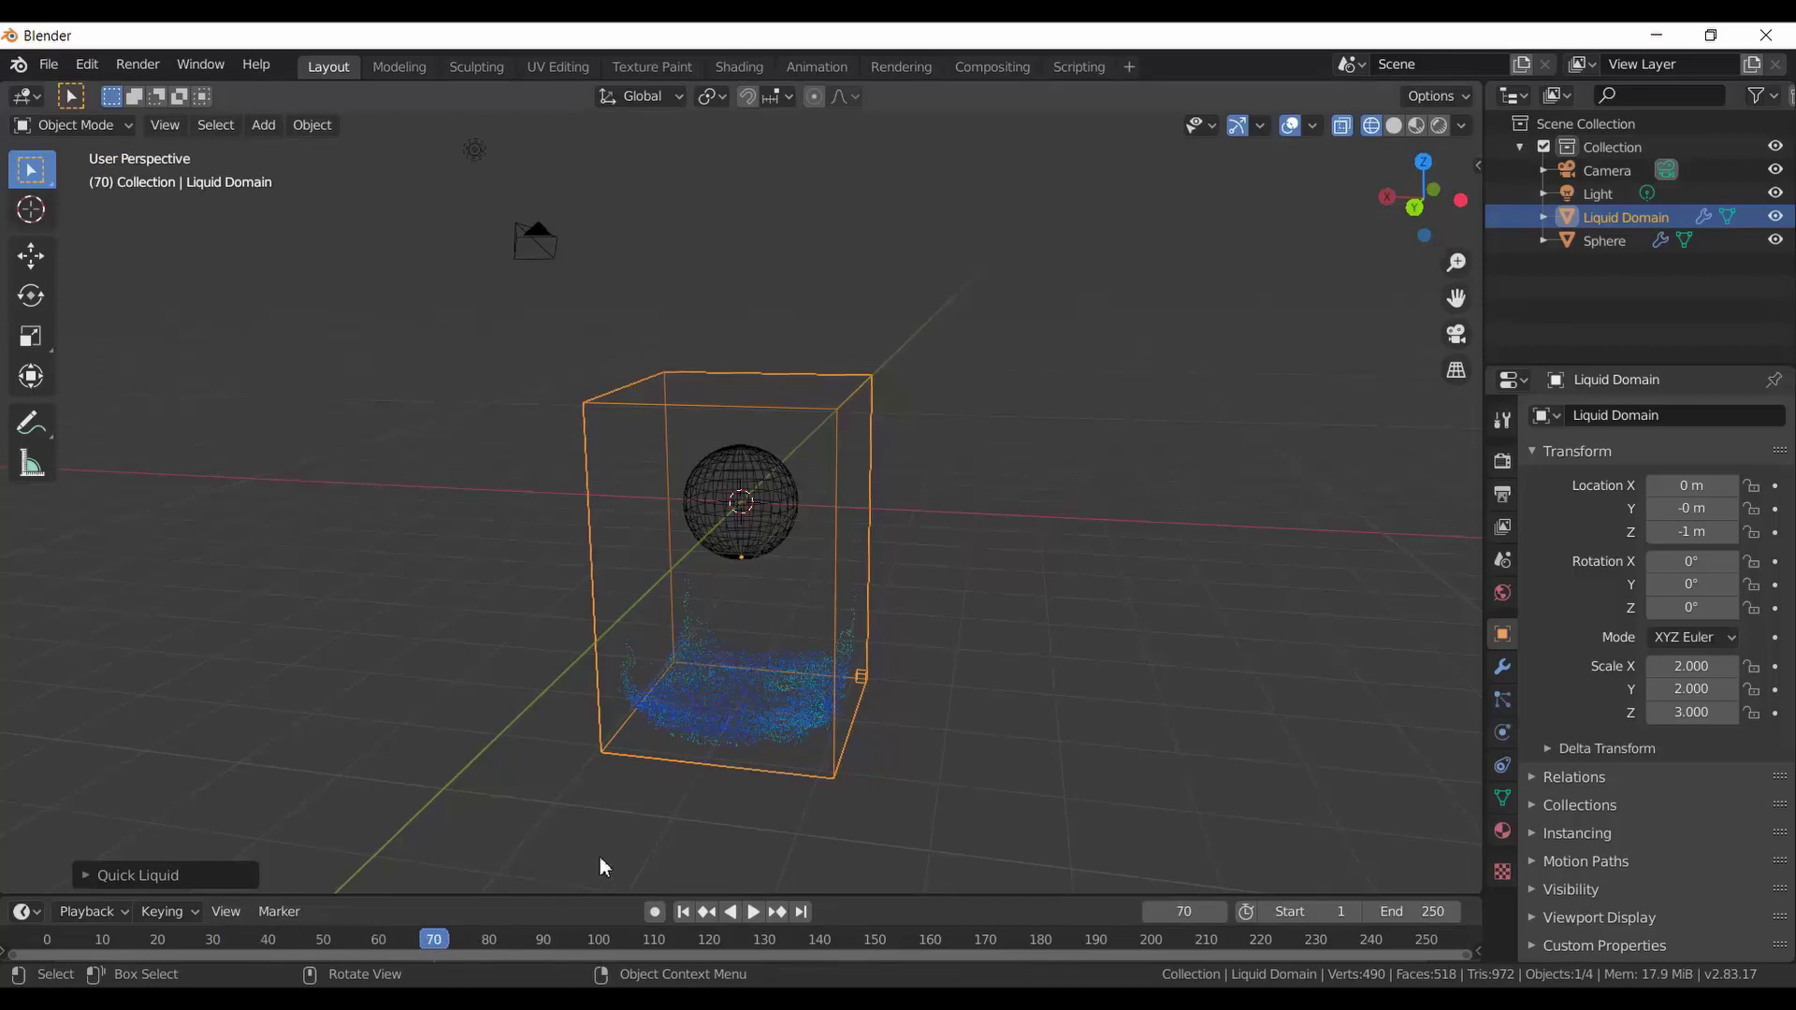
left_click(689, 911)
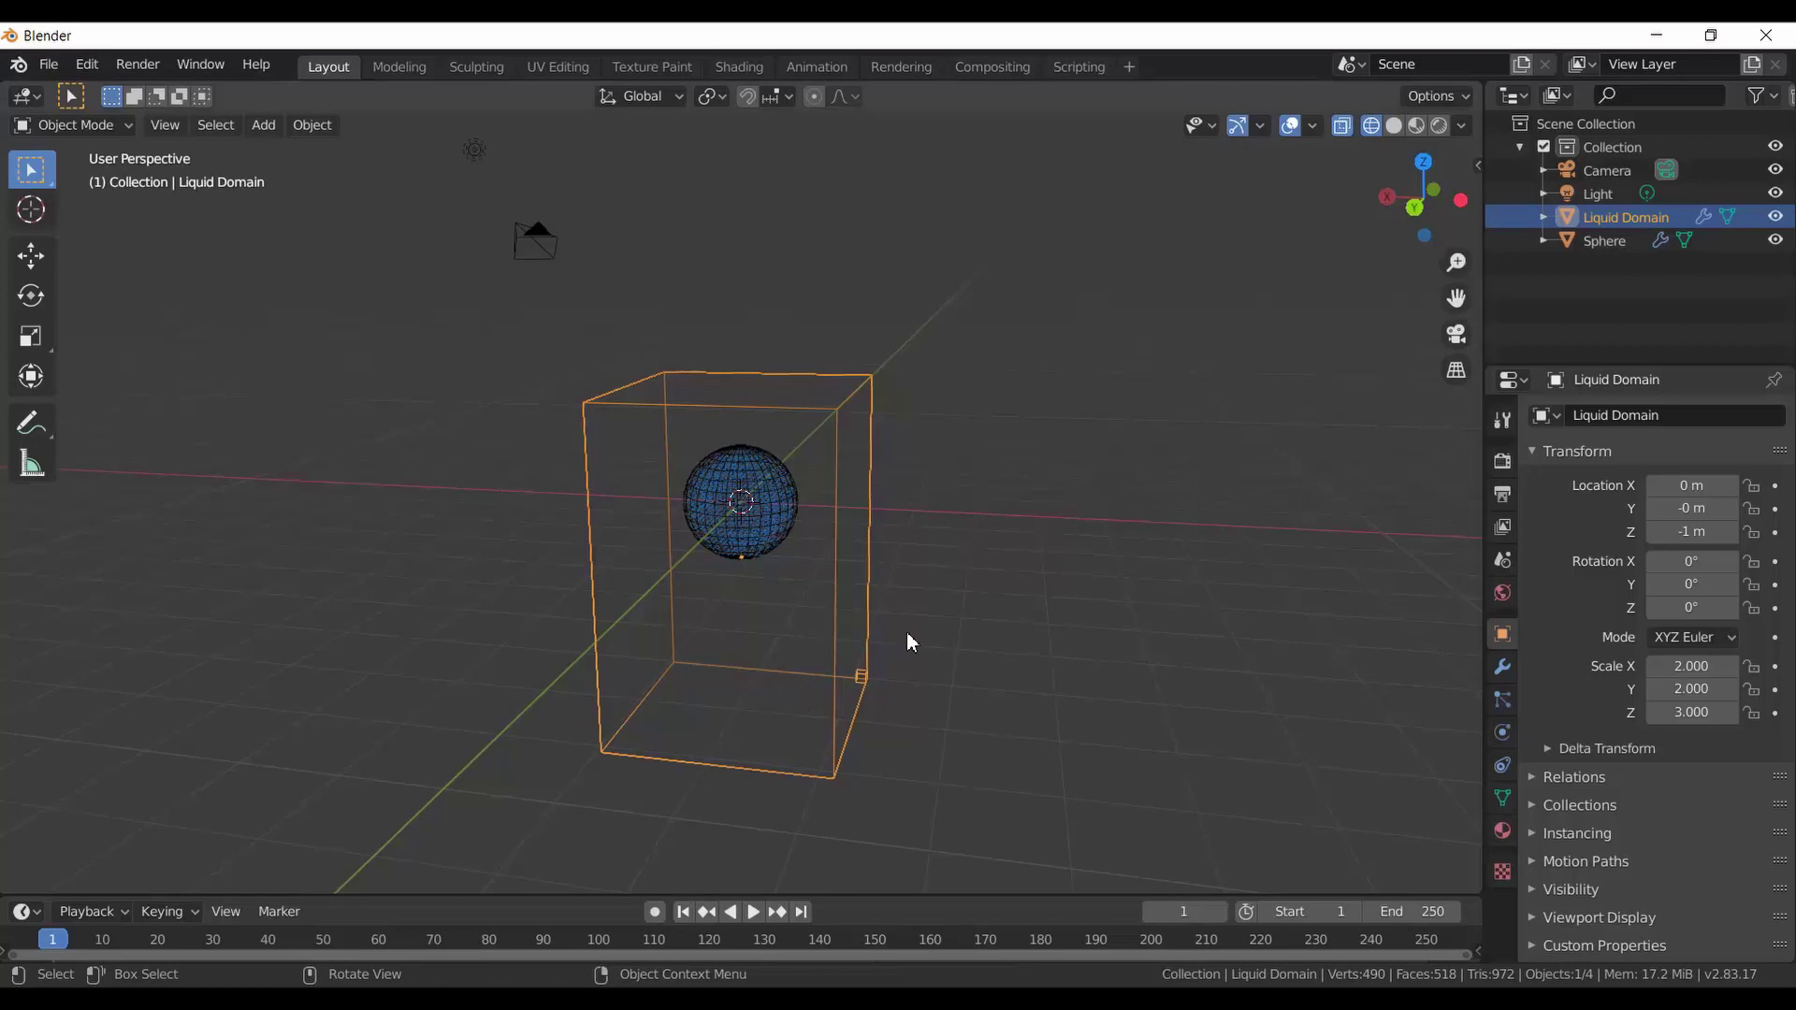
Select the liquid domain box and scale it up uniformly by a factor of about 2.21
middle_click_drag(906, 642, 834, 649)
left_click(980, 642)
mouse_move(924, 588)
middle_mouse_down()
mouse_move(849, 614)
mouse_move(819, 726)
mouse_move(894, 594)
mouse_move(930, 596)
middle_mouse_up()
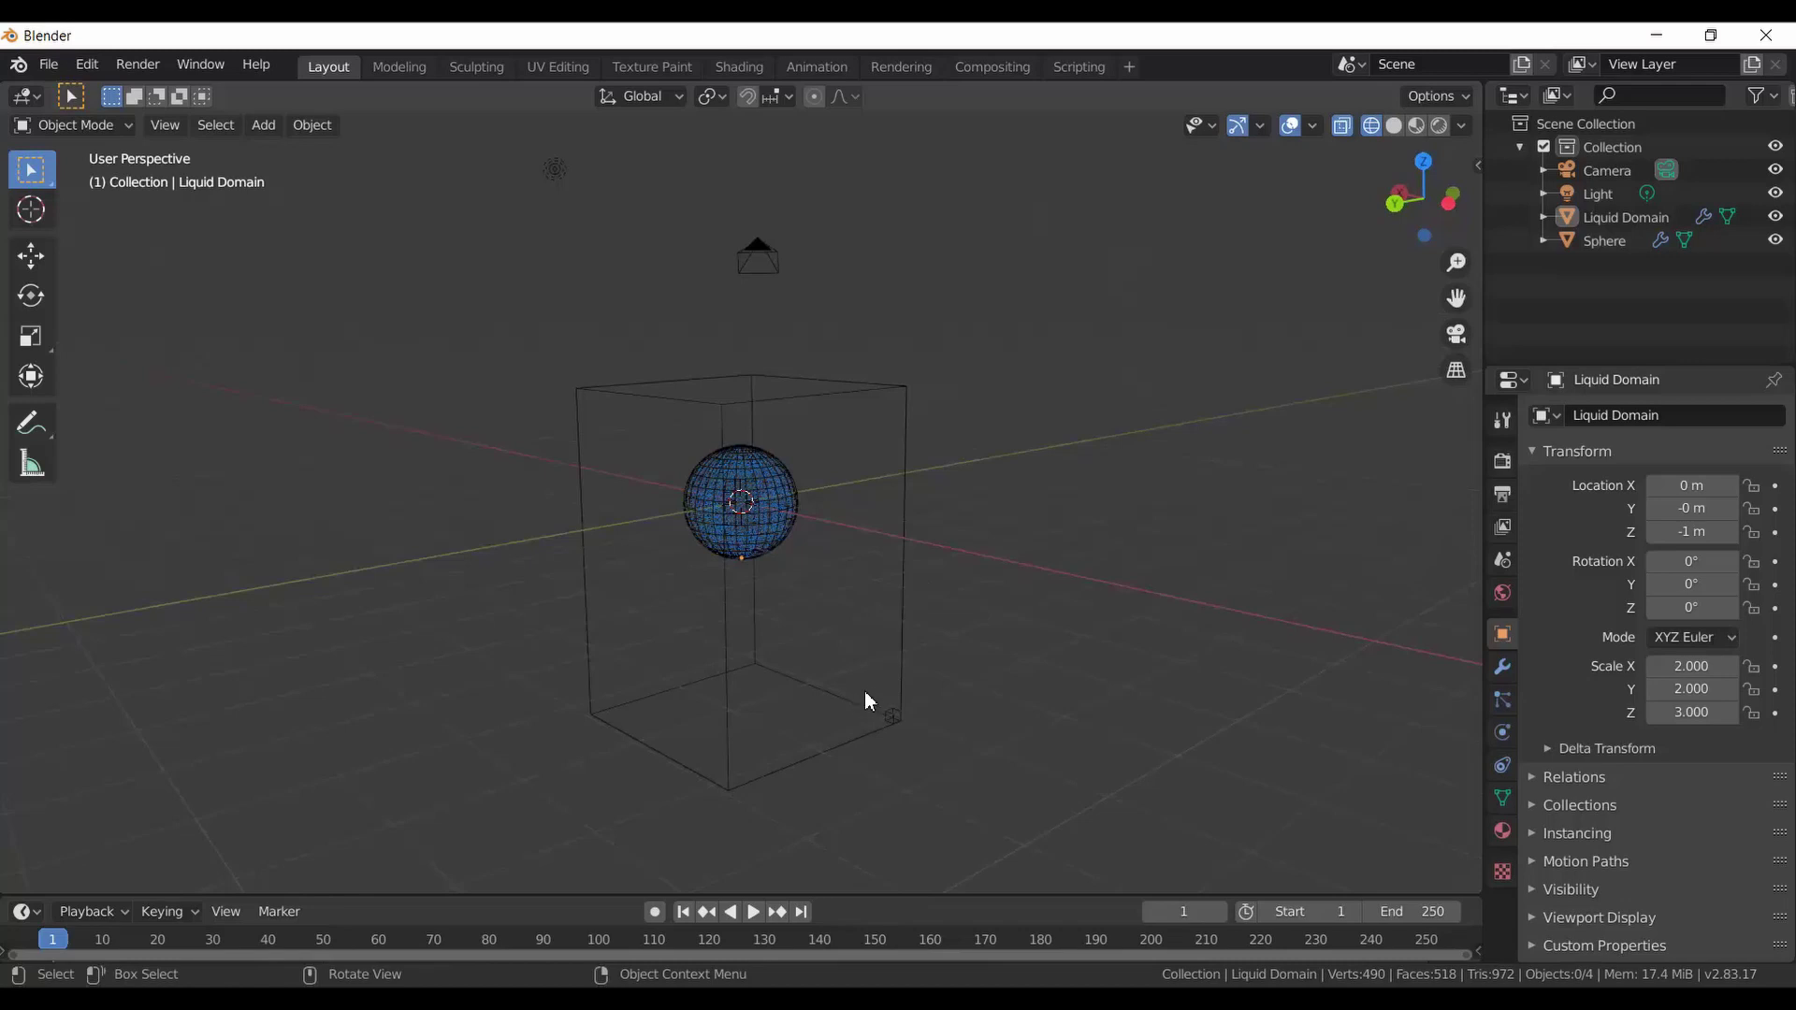
left_click(901, 607)
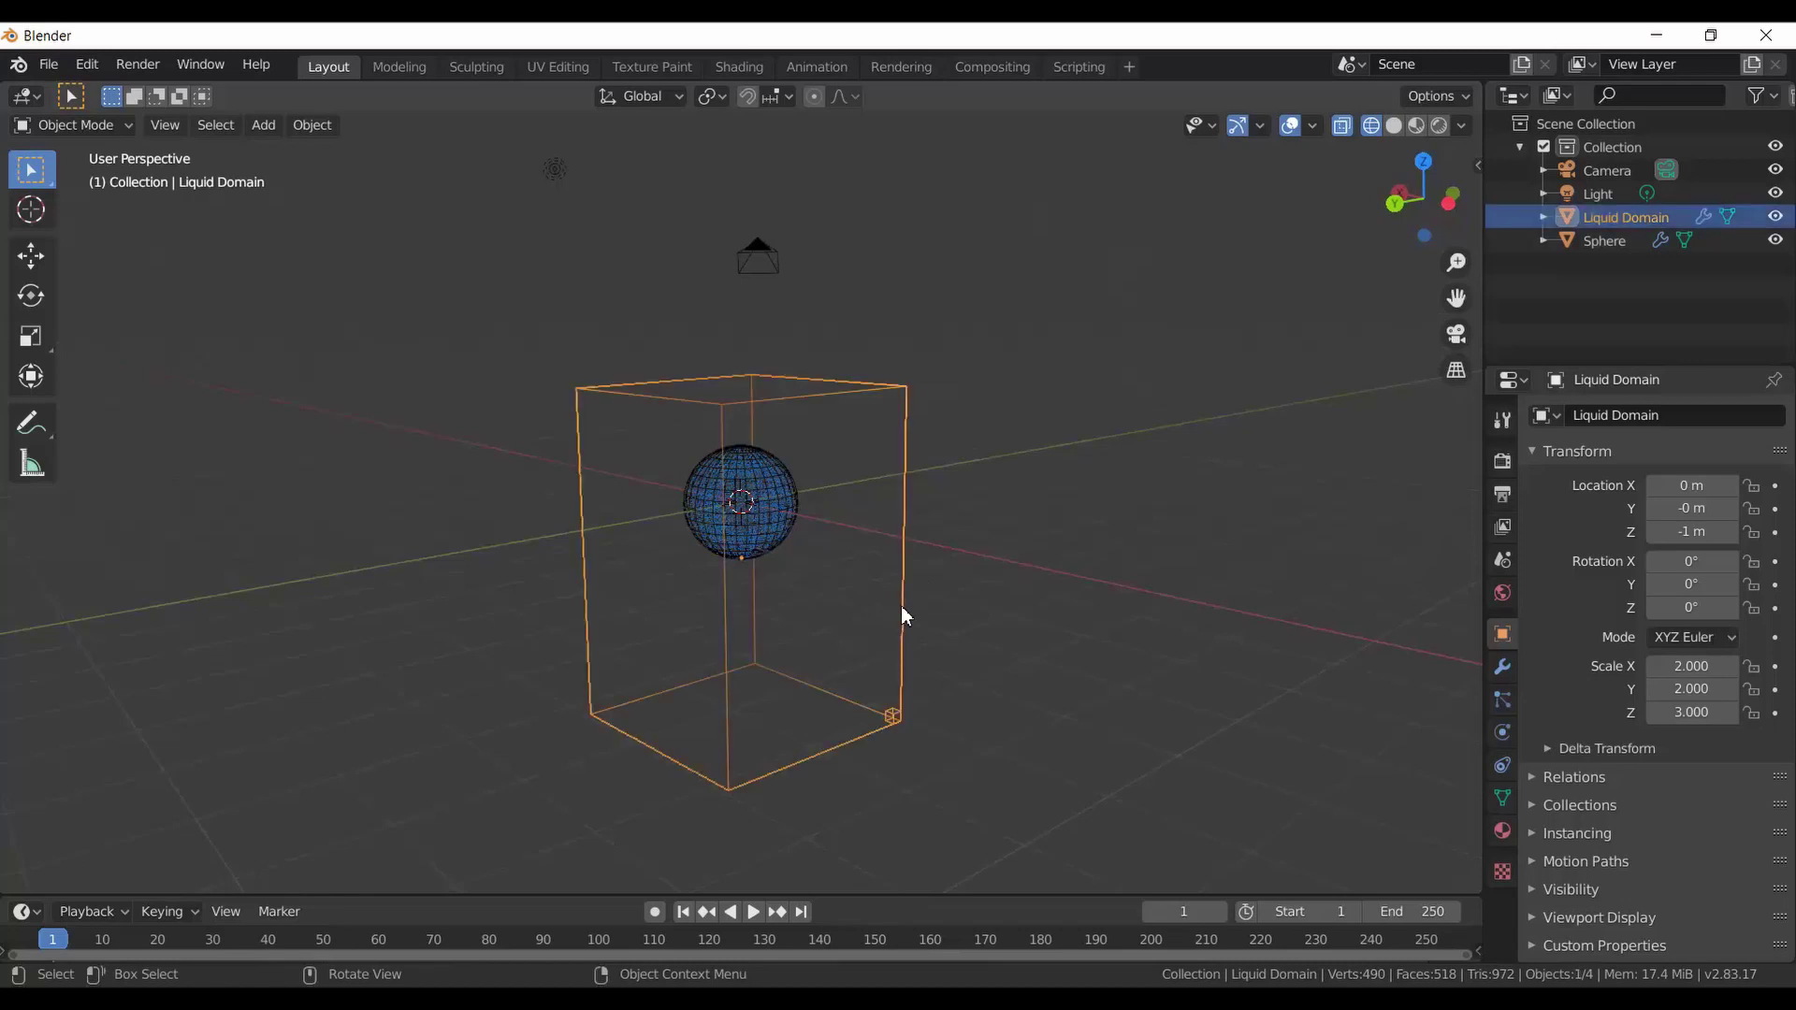
middle_click_drag(958, 599, 889, 584)
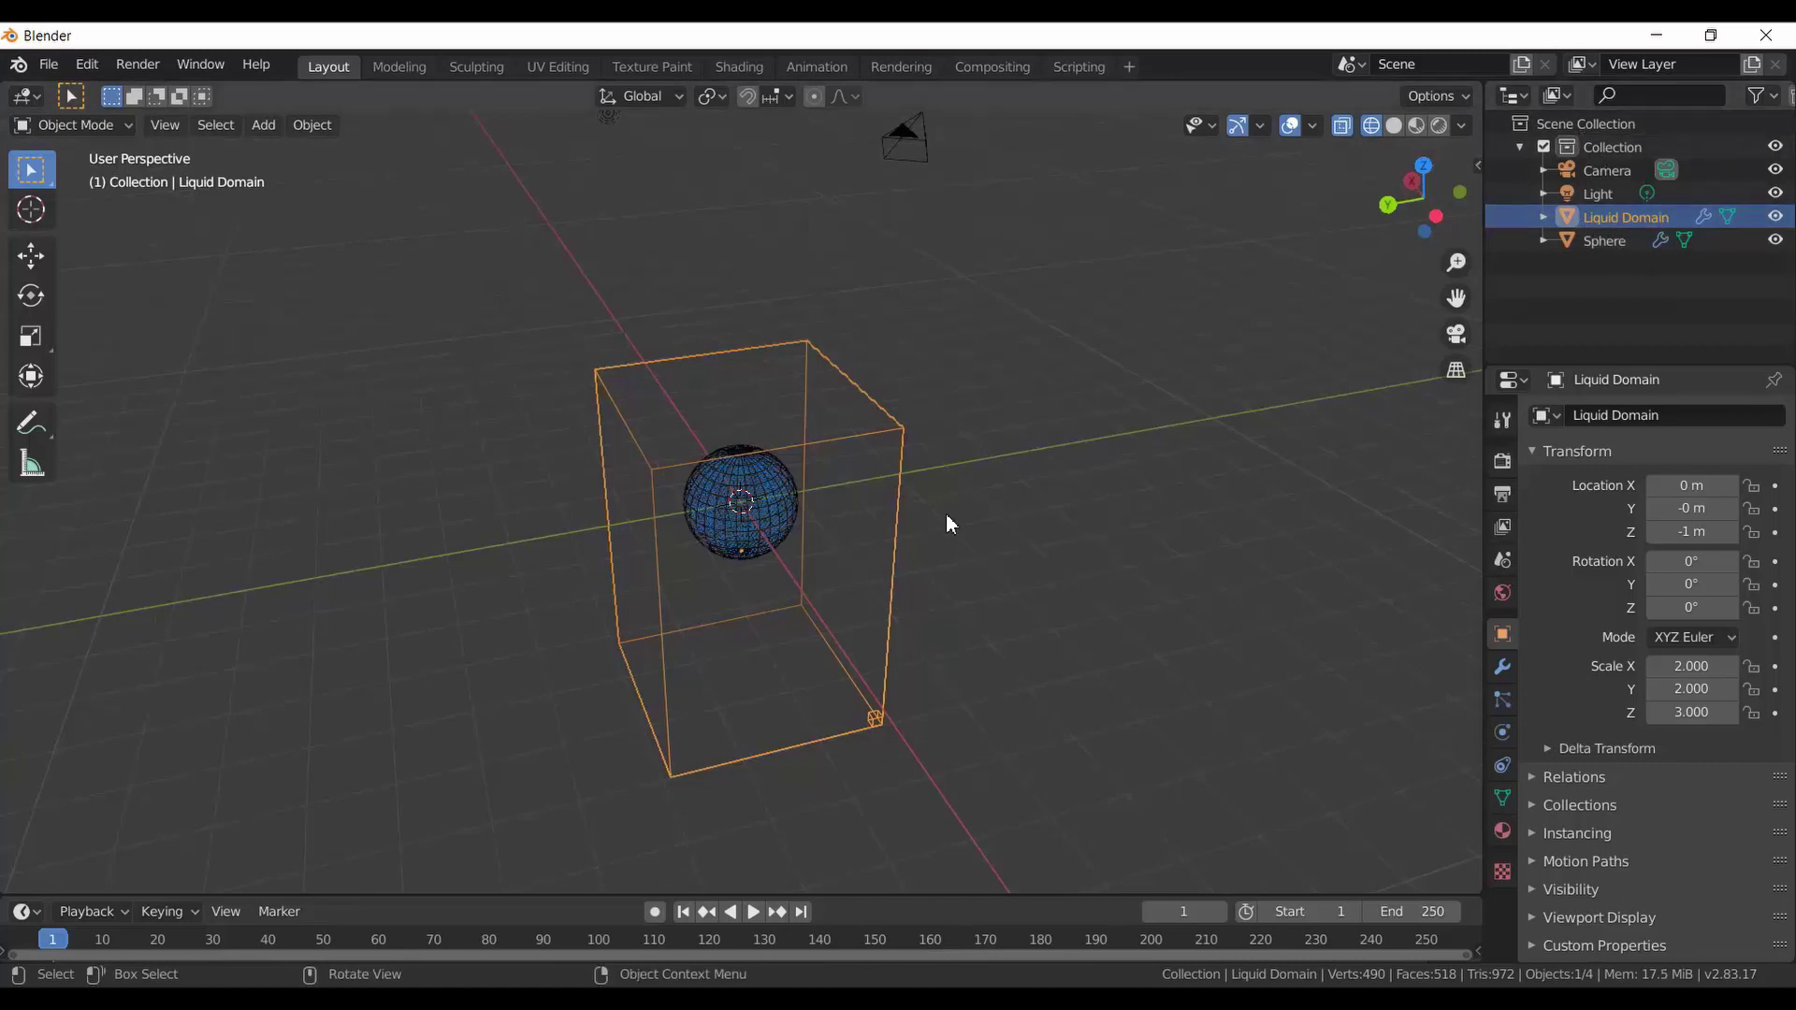
middle_click_drag(970, 502, 987, 482)
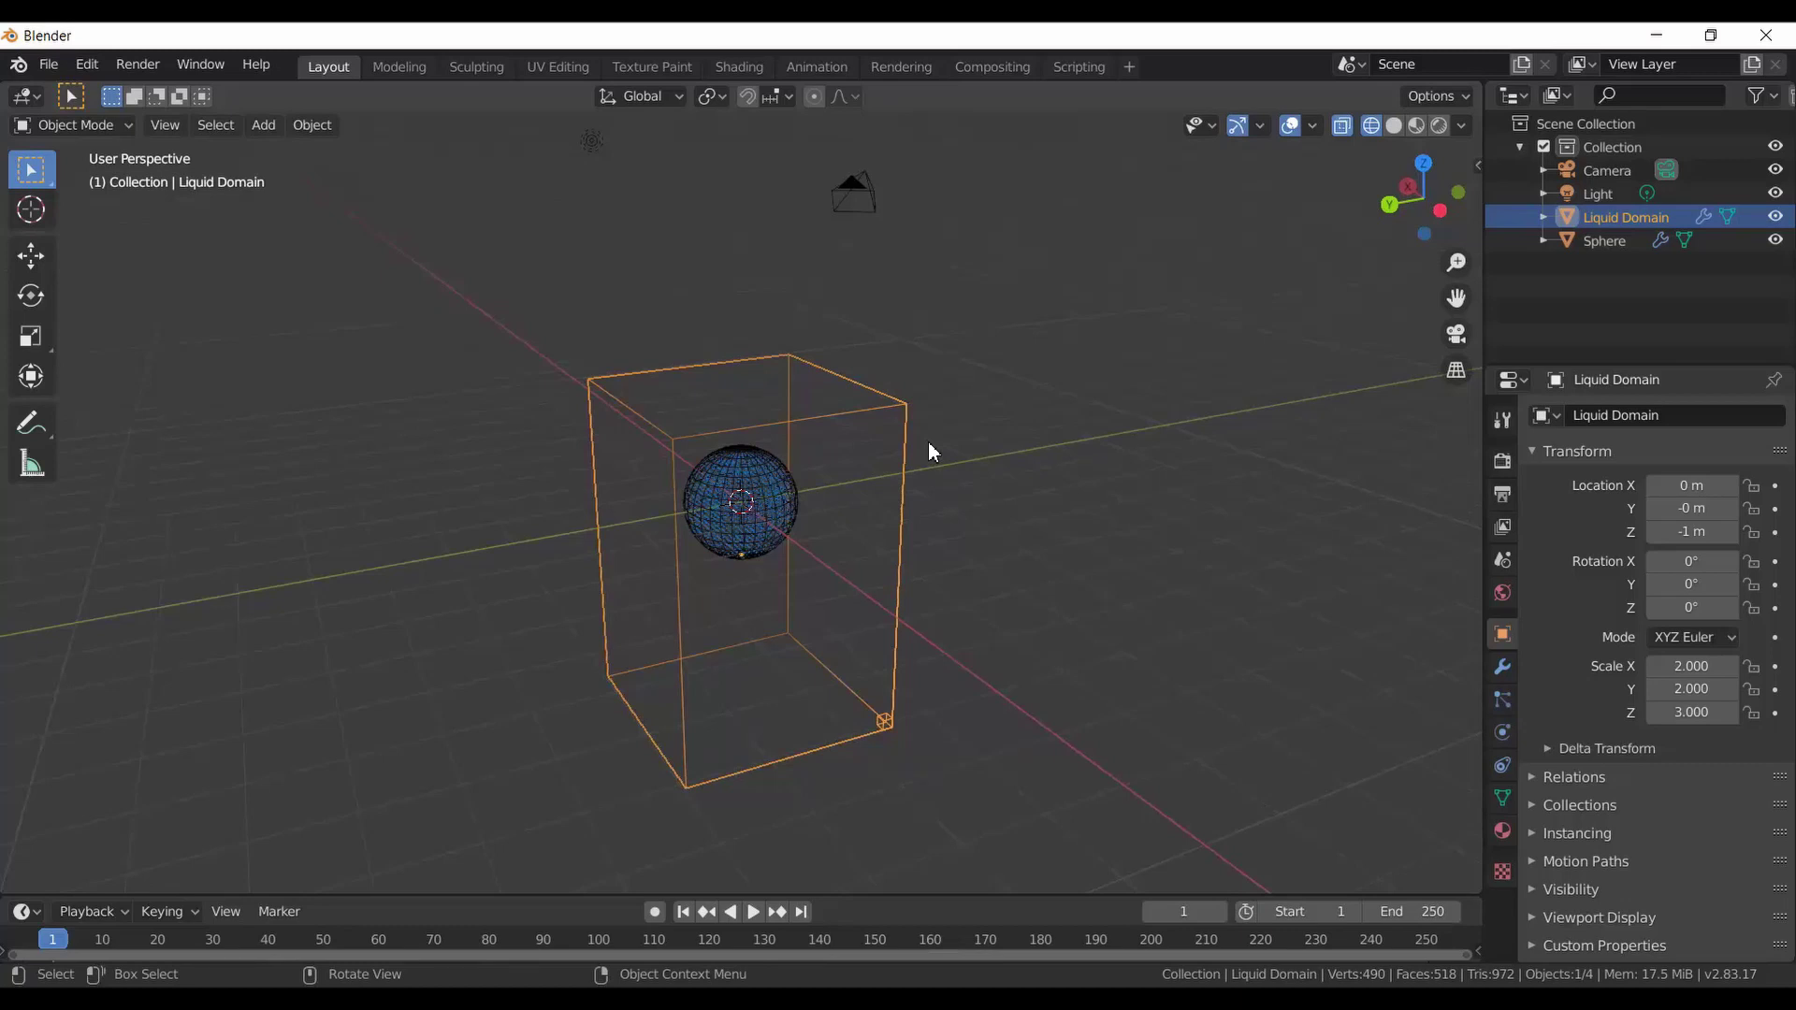
key("s")
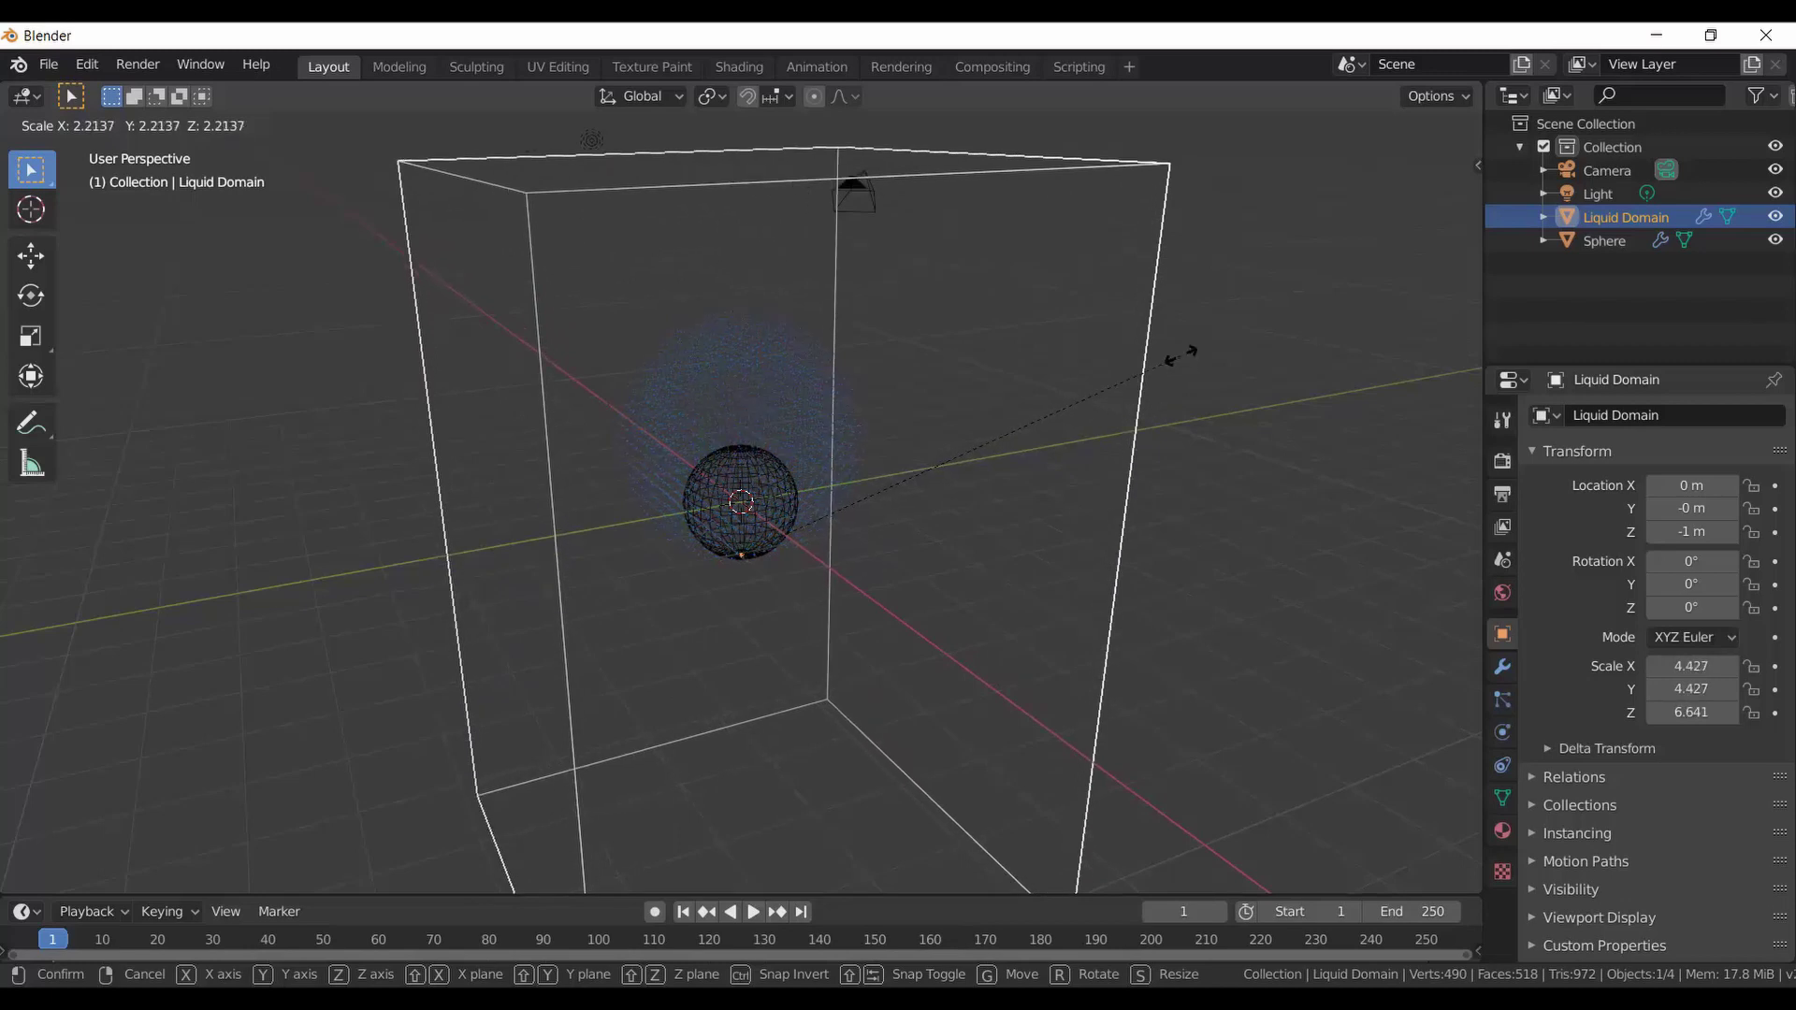
left_click(1177, 359)
middle_click_drag(1174, 366, 892, 333)
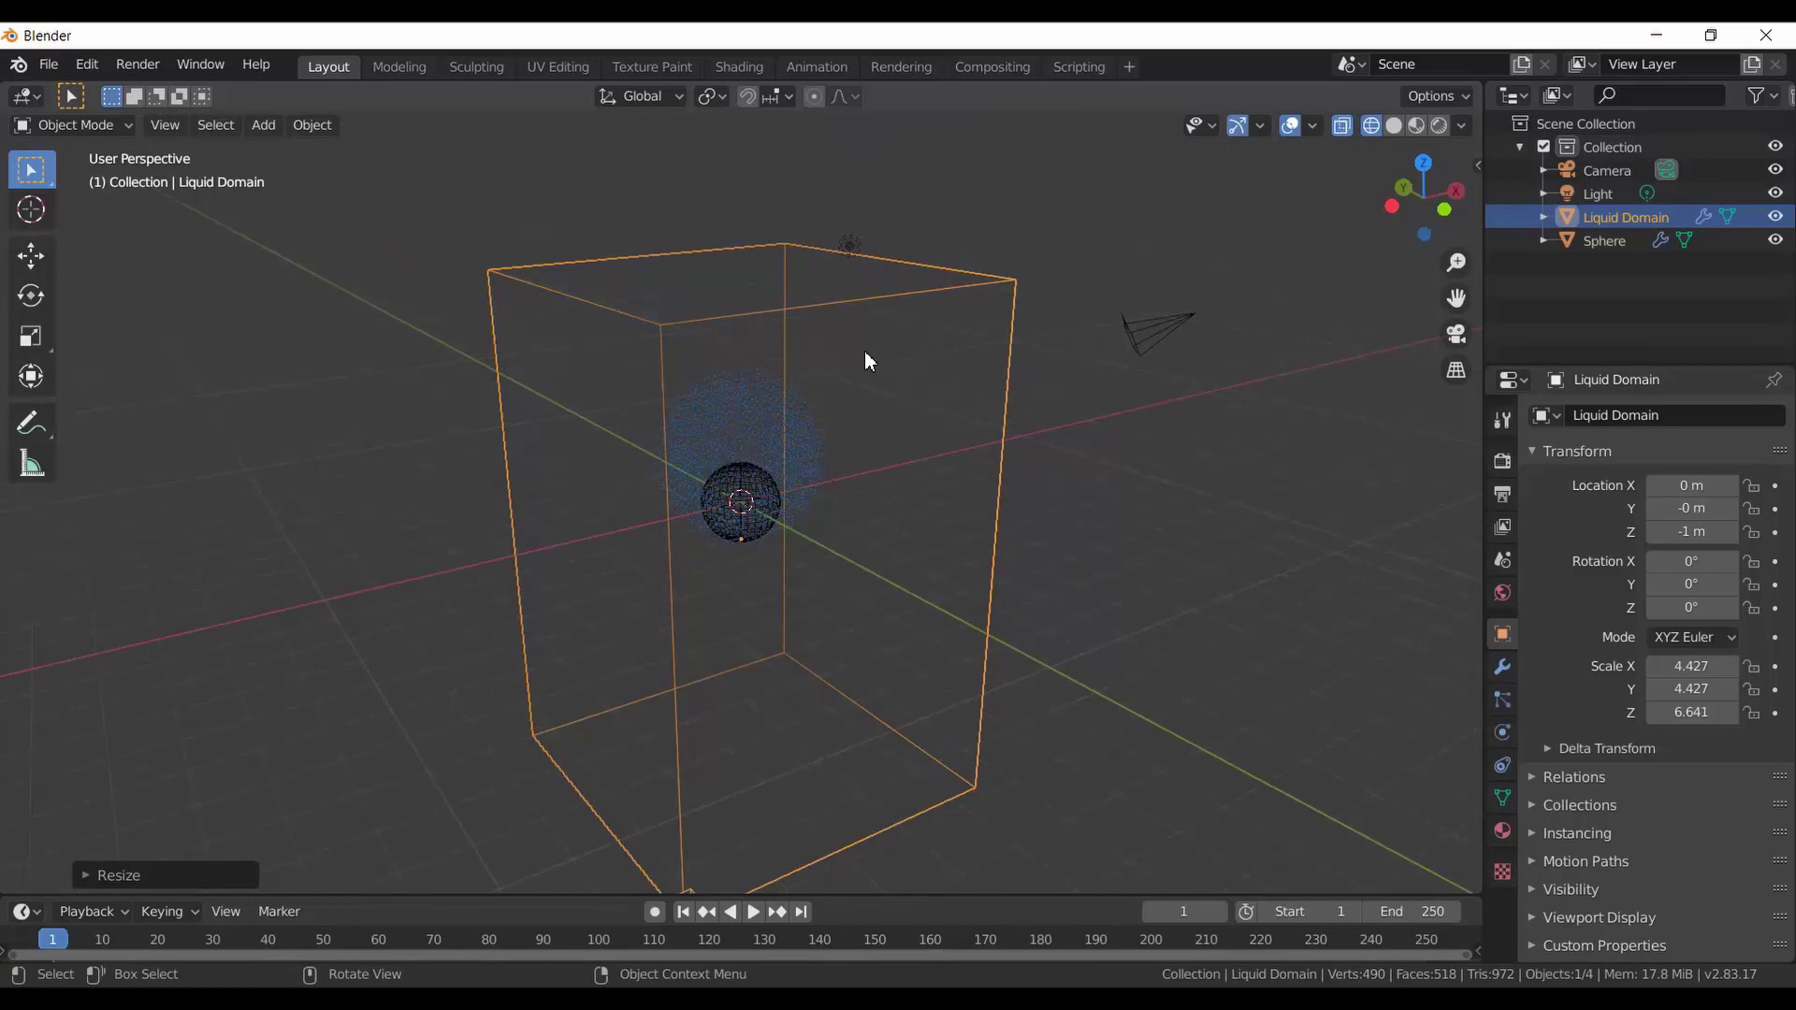
middle_click_drag(866, 361, 696, 360)
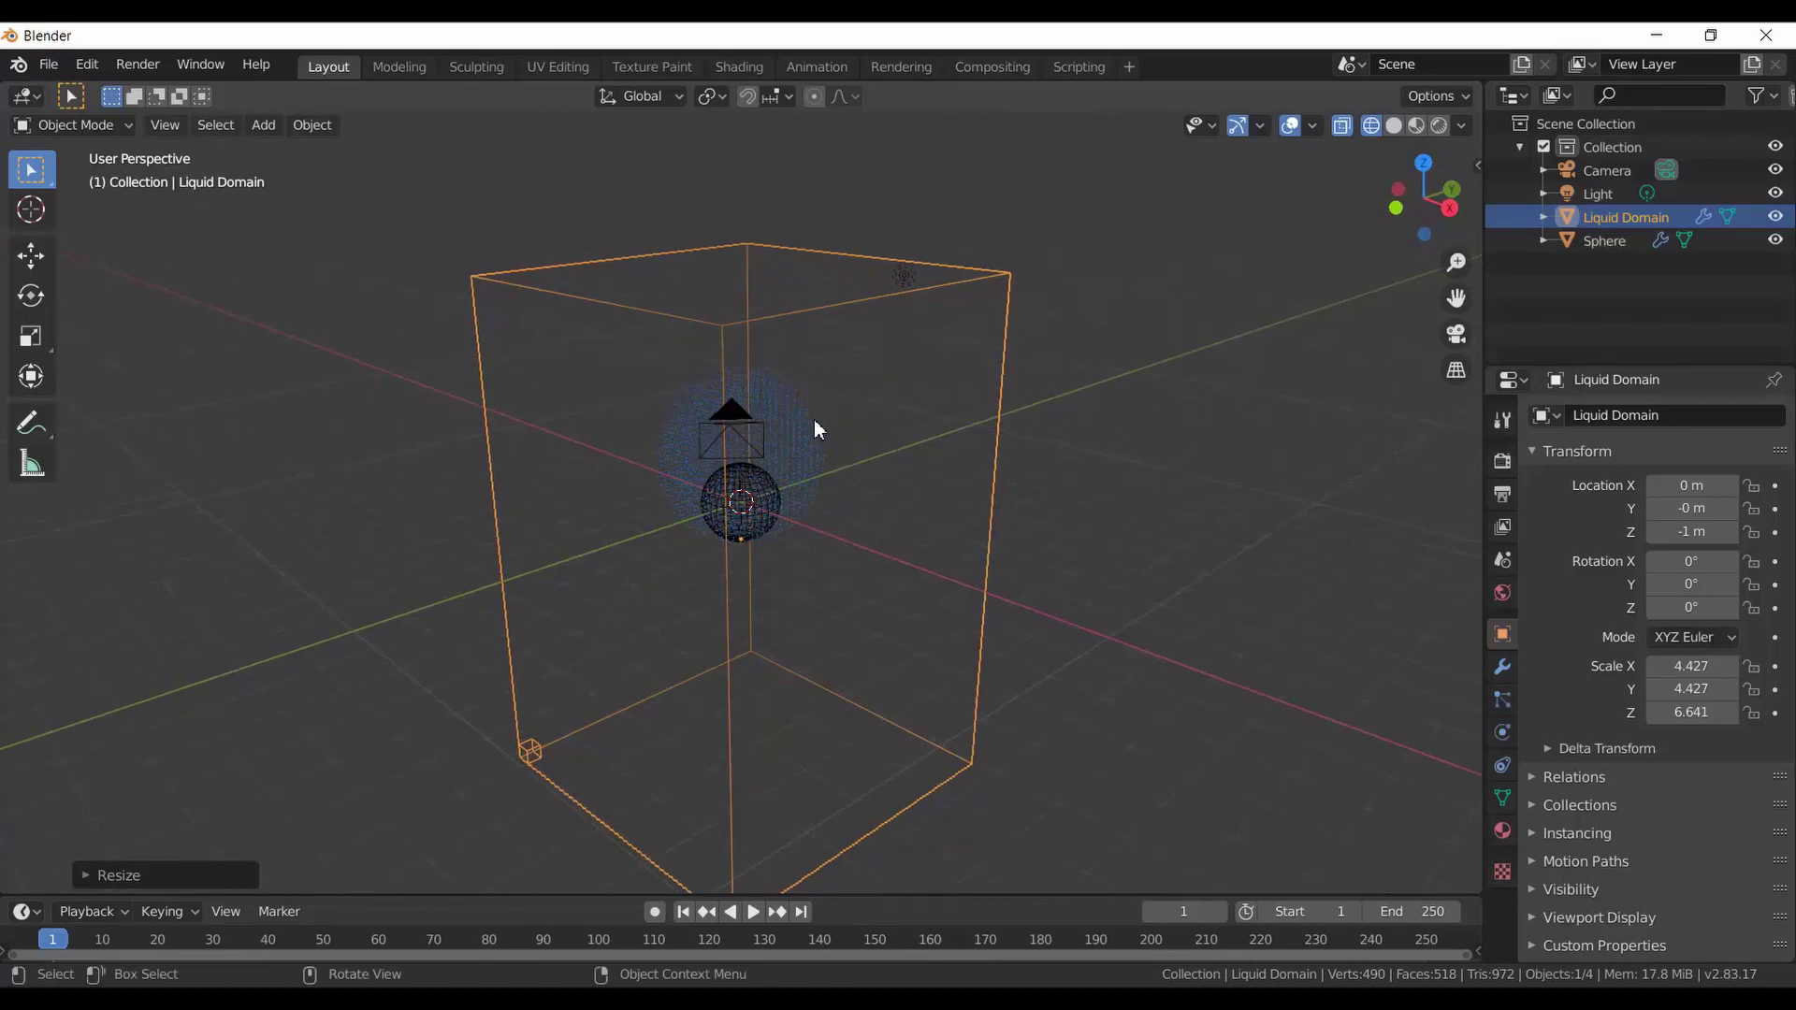
Enlarge the liquid domain uniformly once more, to a scale of about 6.22 in X and Y and 9.33 in Z
scroll(820, 443, "up", 8)
scroll(821, 462, "down", 9)
scroll(822, 448, "down", 1)
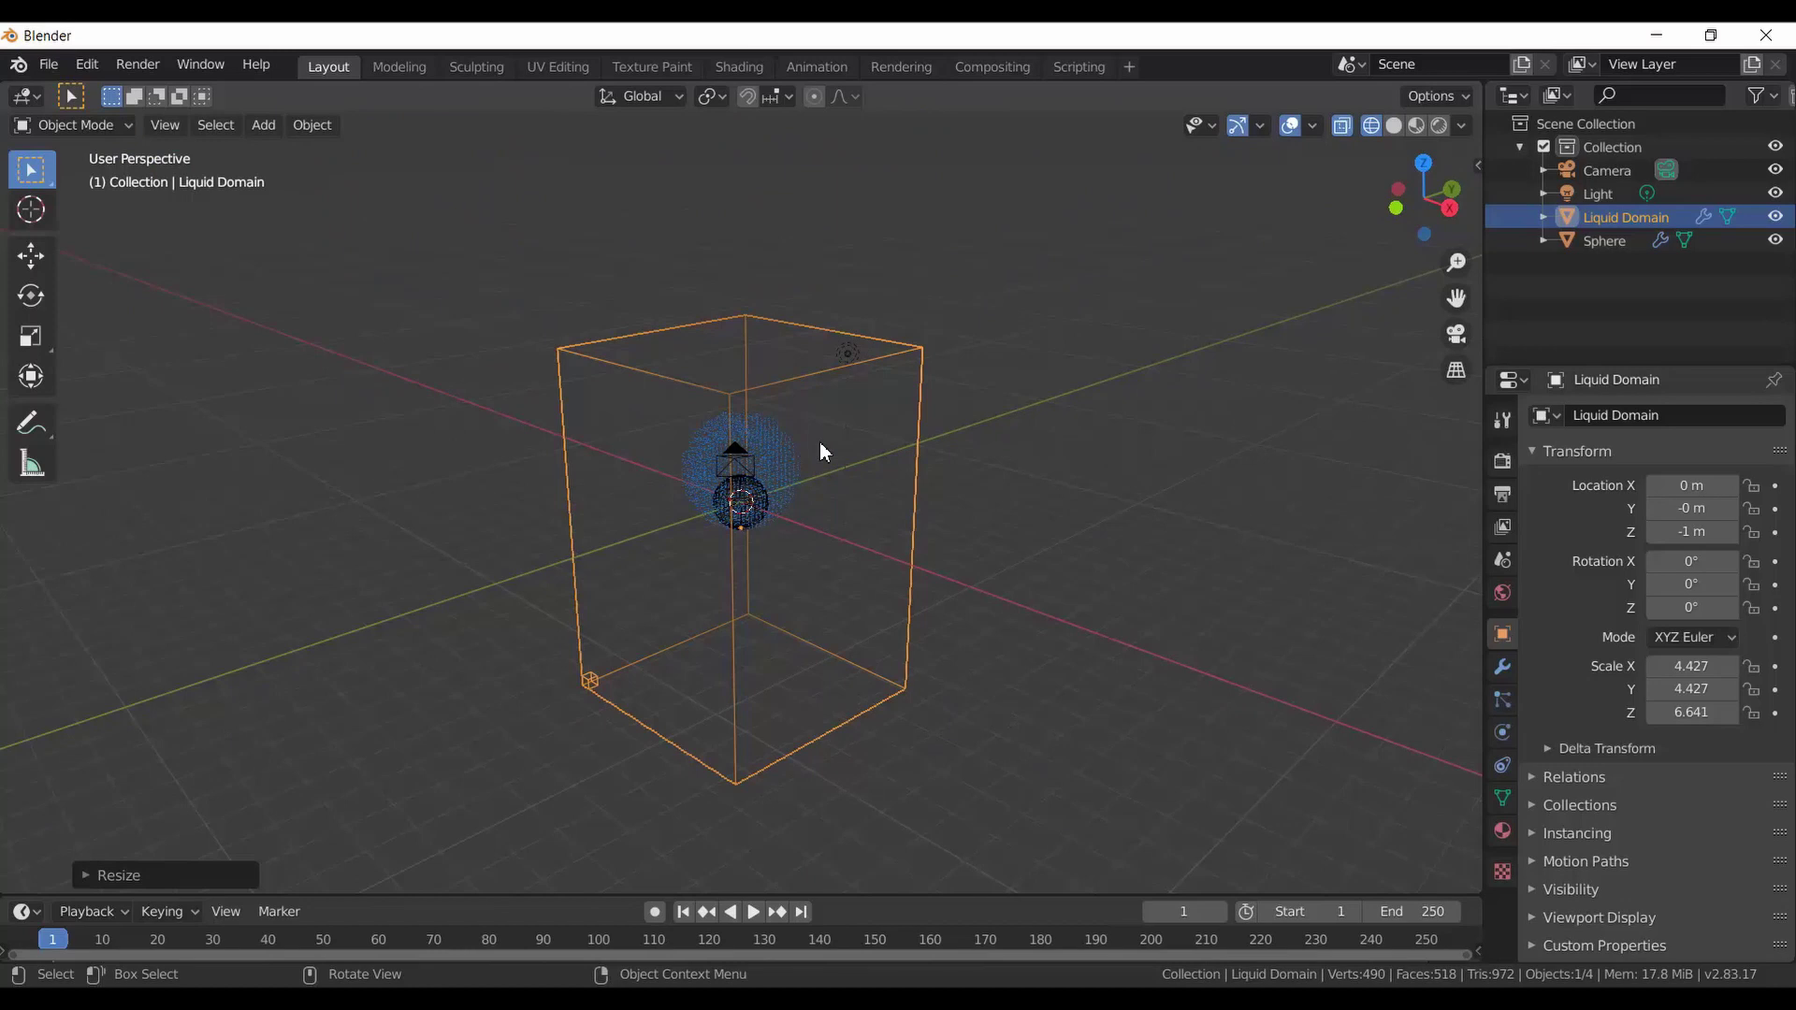
middle_click_drag(819, 441, 983, 440)
key("s")
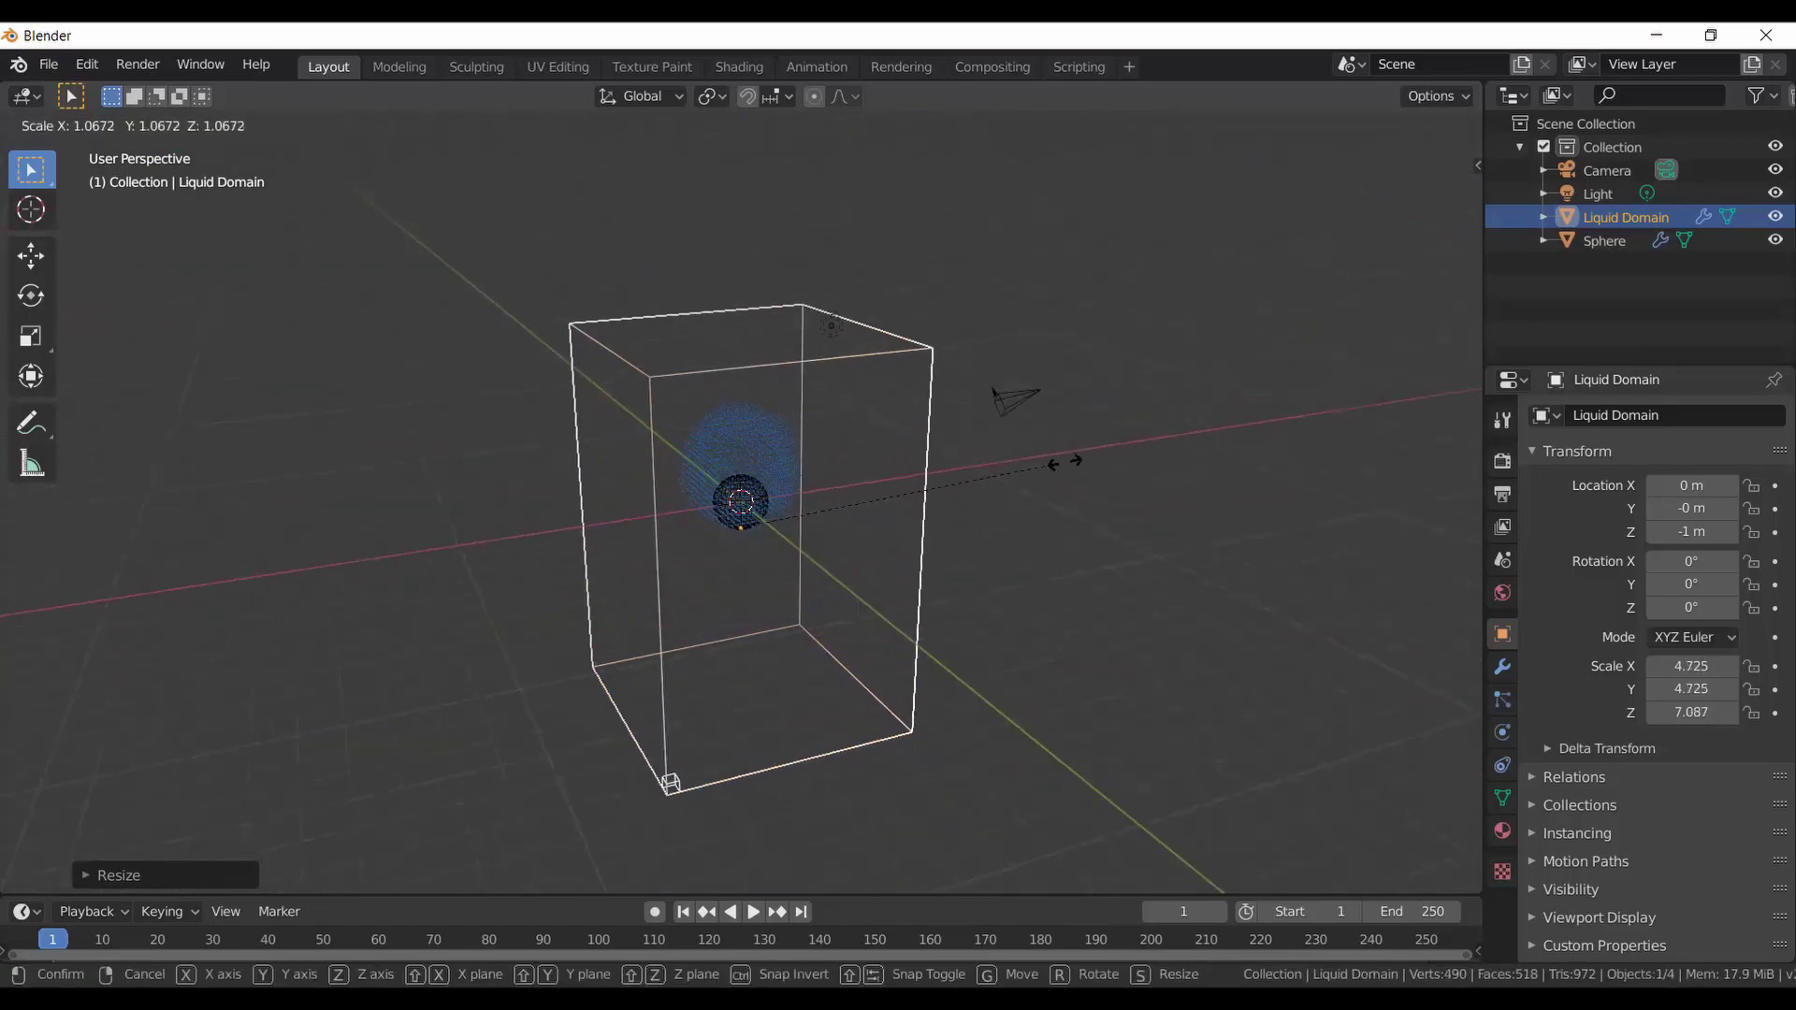
left_click(1159, 466)
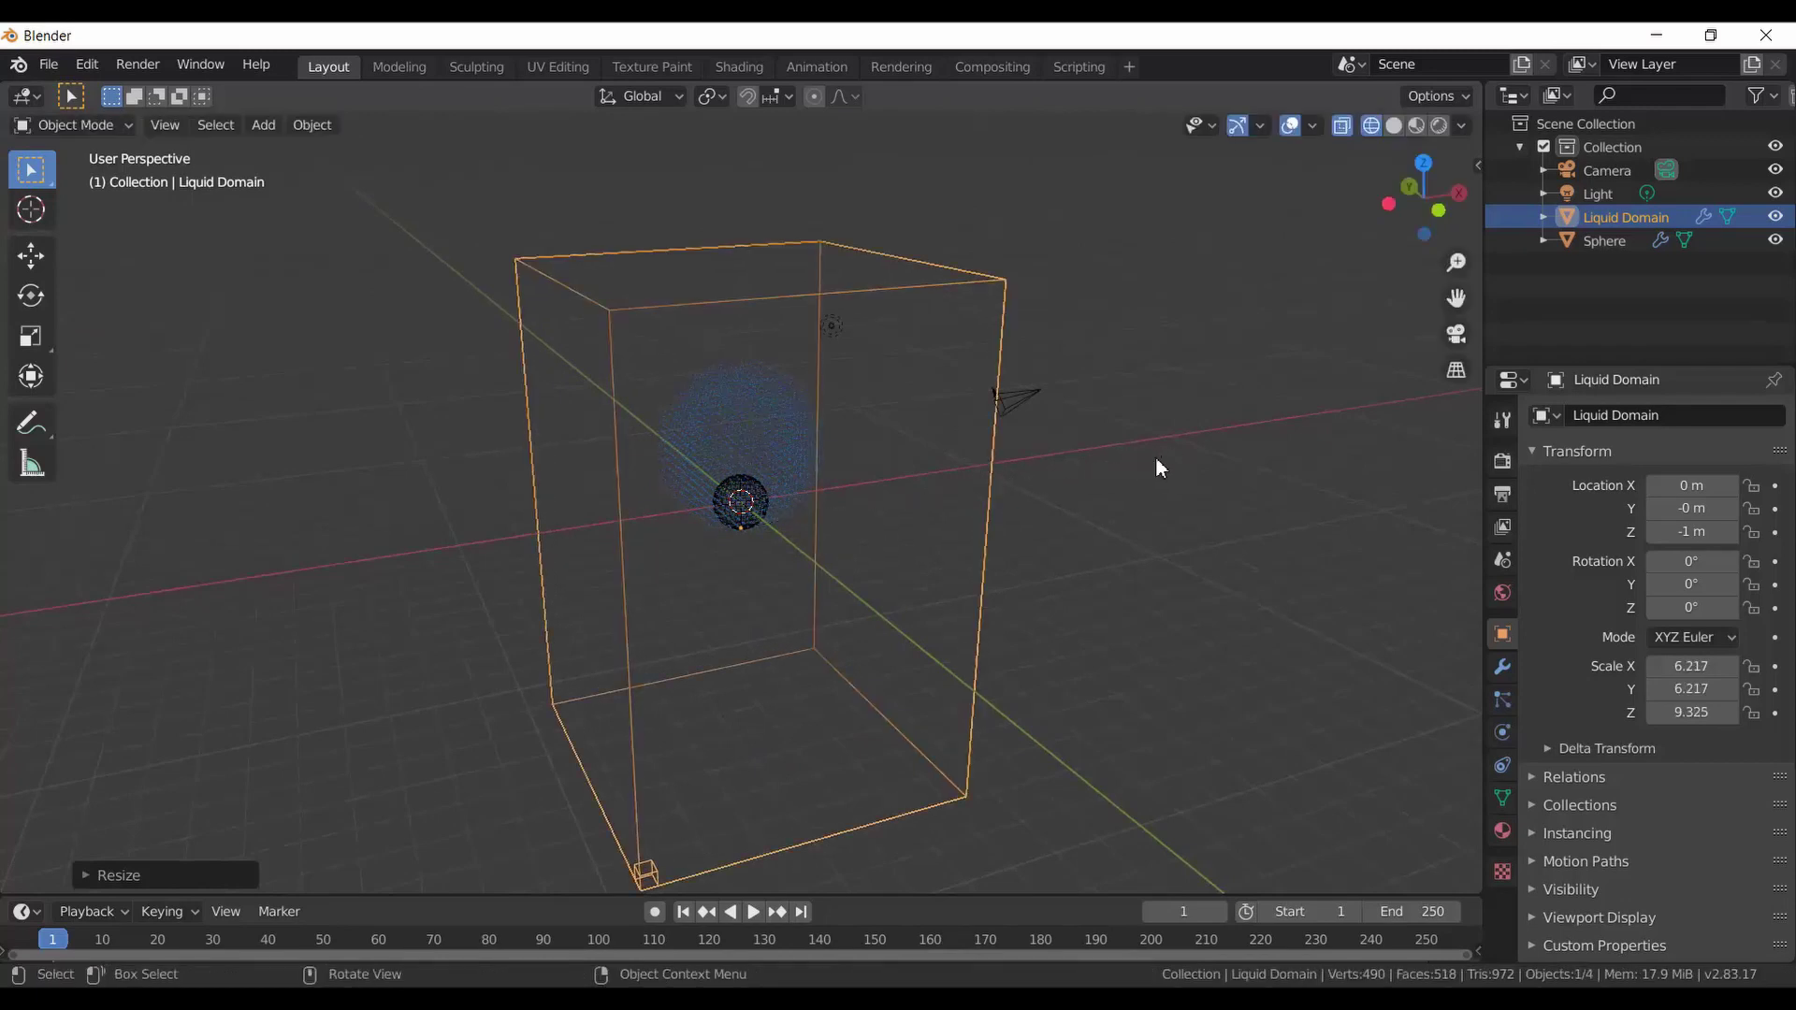
middle_click_drag(1092, 443, 1058, 468)
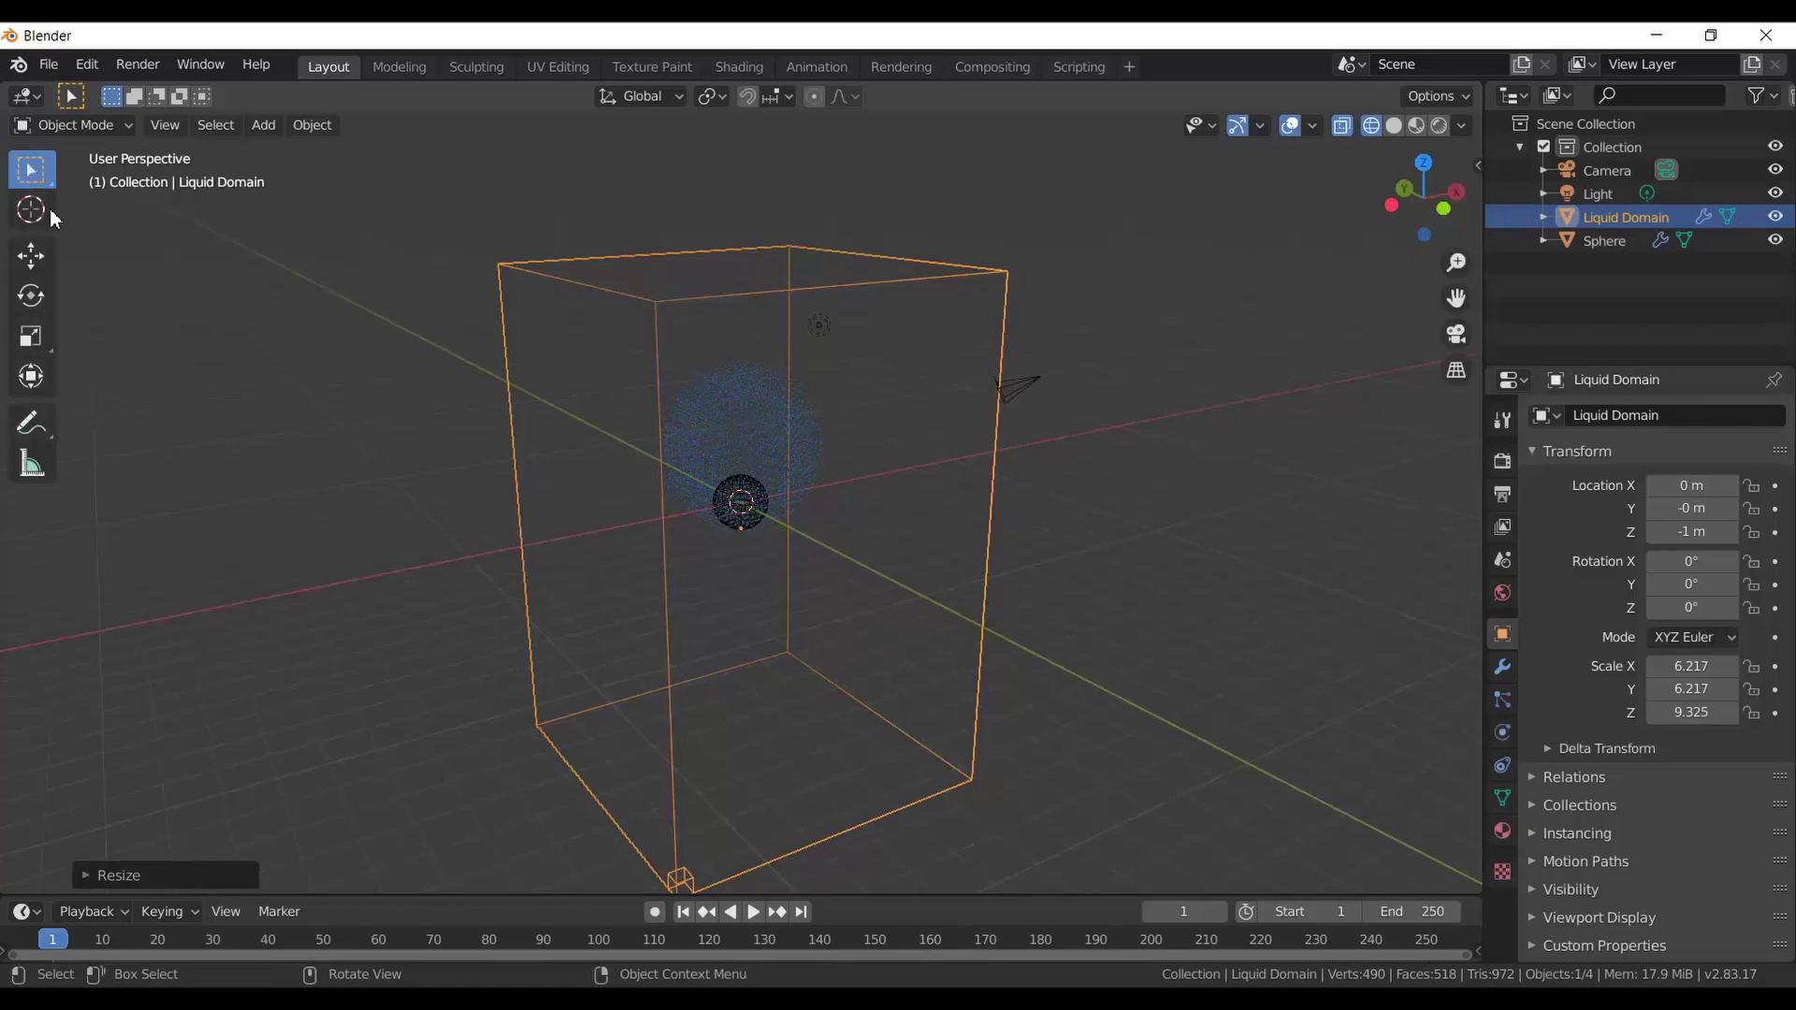
Flatten the liquid domain along the Z axis to a Z scale of about 4.36 with the Scale tool
left_click(31, 337)
middle_click_drag(738, 412, 683, 563)
scroll(803, 485, "up", 3)
scroll(803, 486, "down", 5)
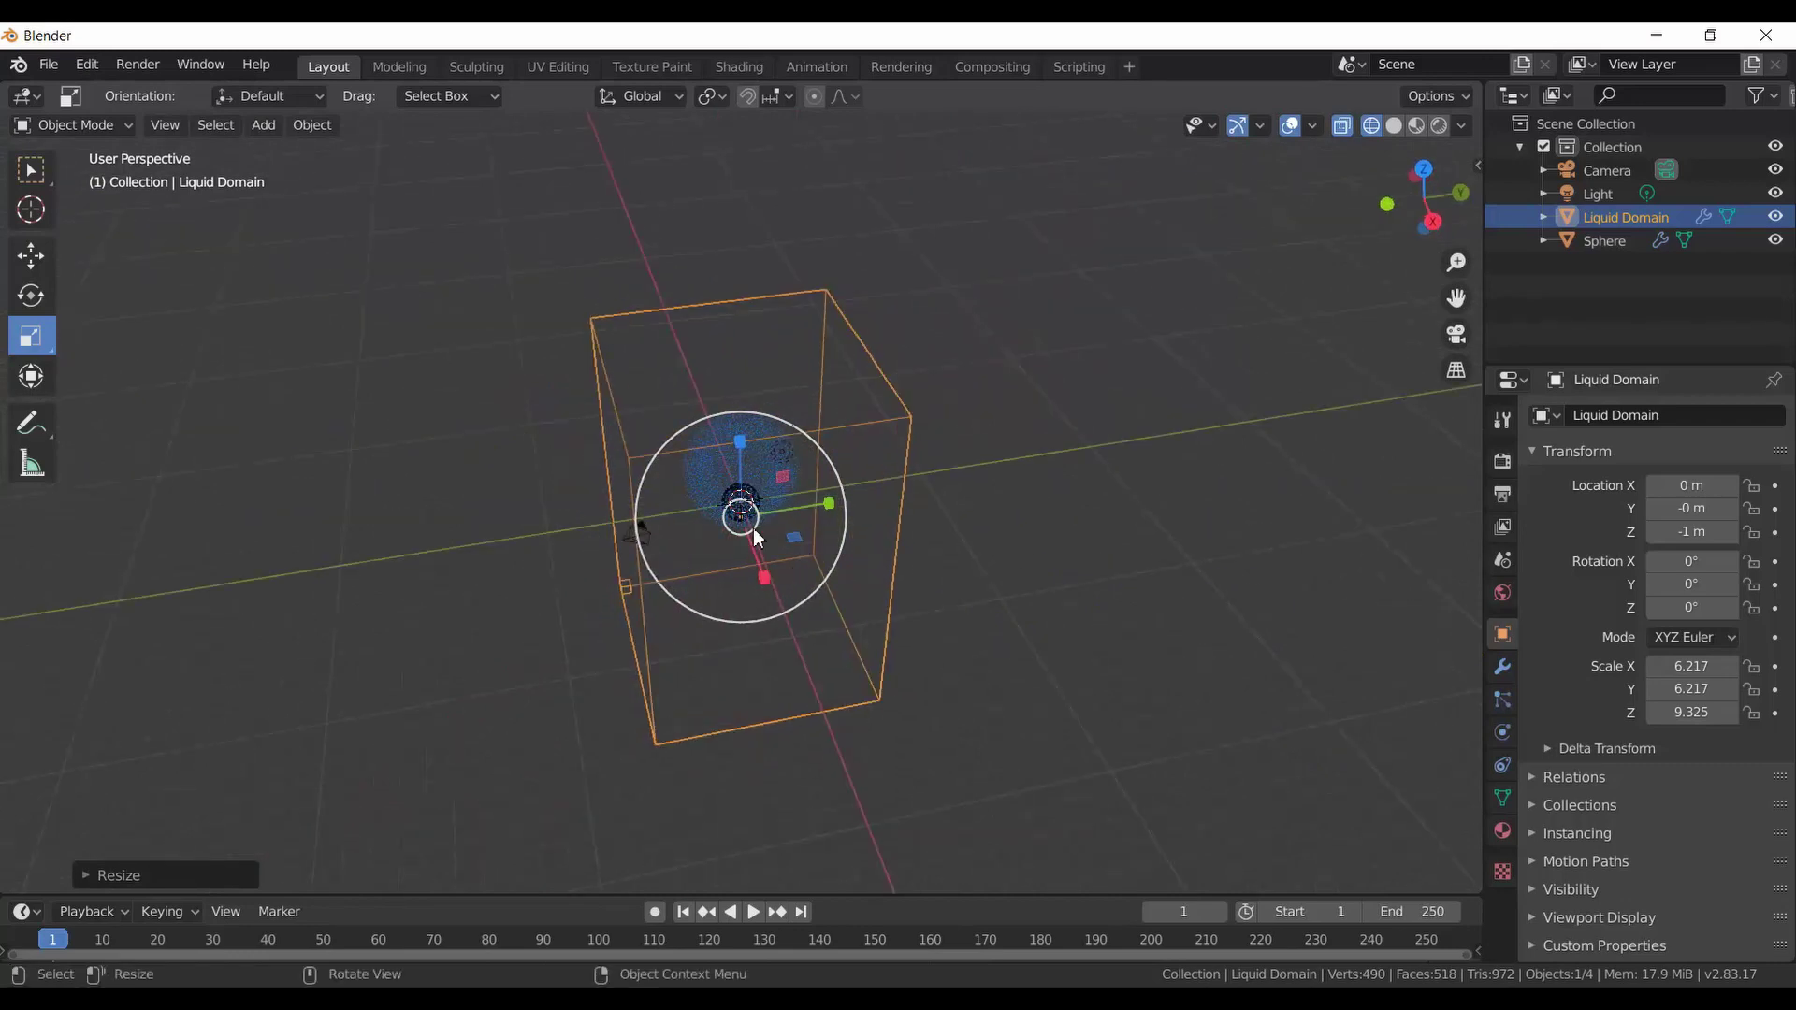
middle_click_drag(1028, 483, 761, 533)
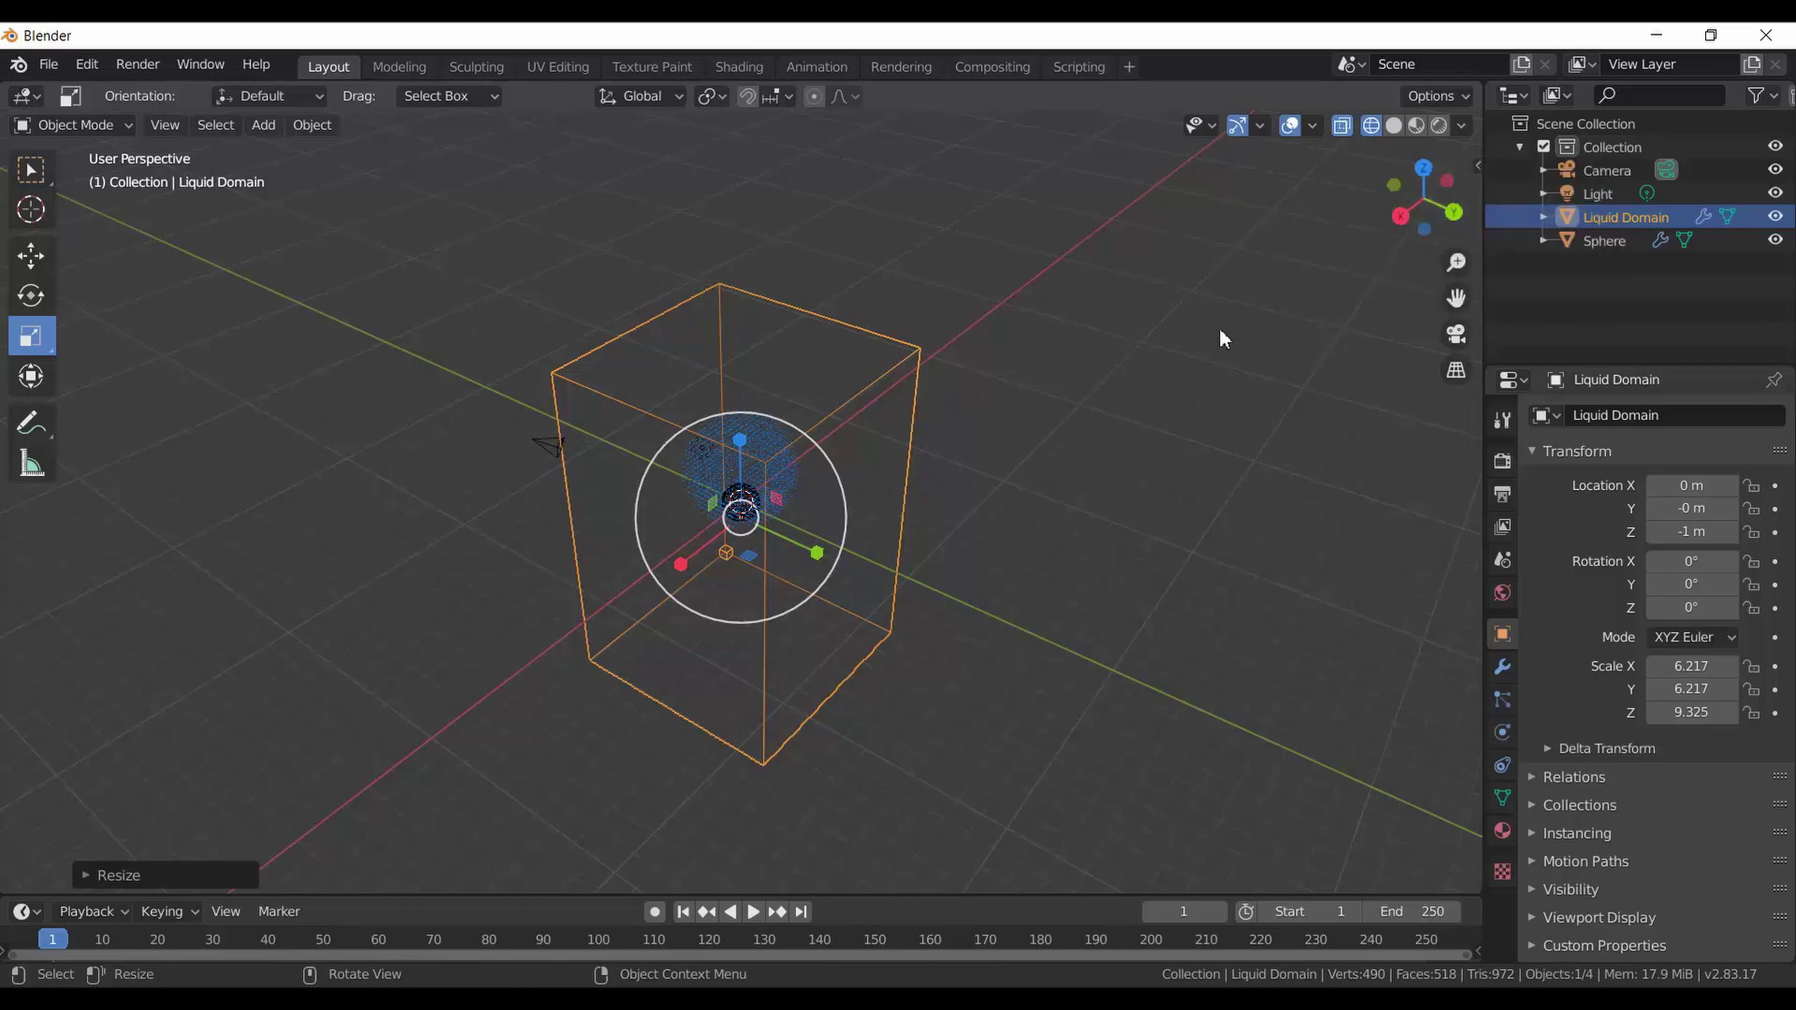
middle_click_drag(1044, 355, 1128, 290)
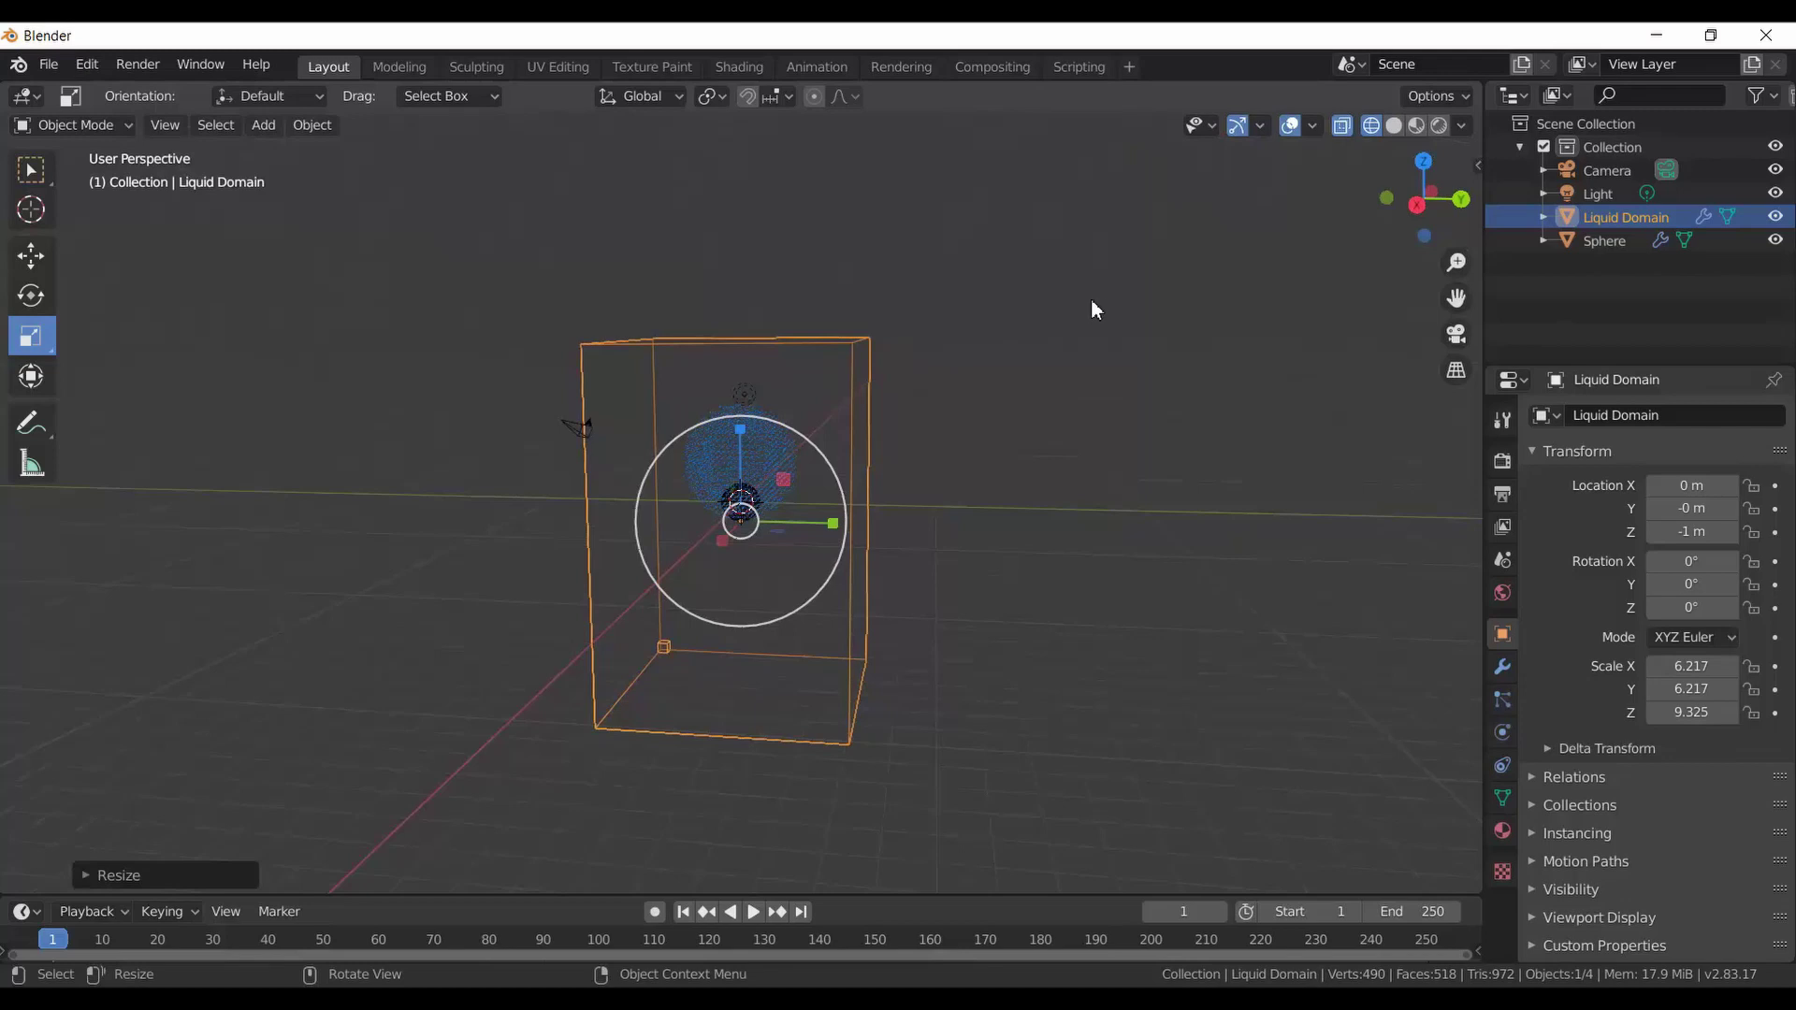
middle_click_drag(1106, 307, 993, 325)
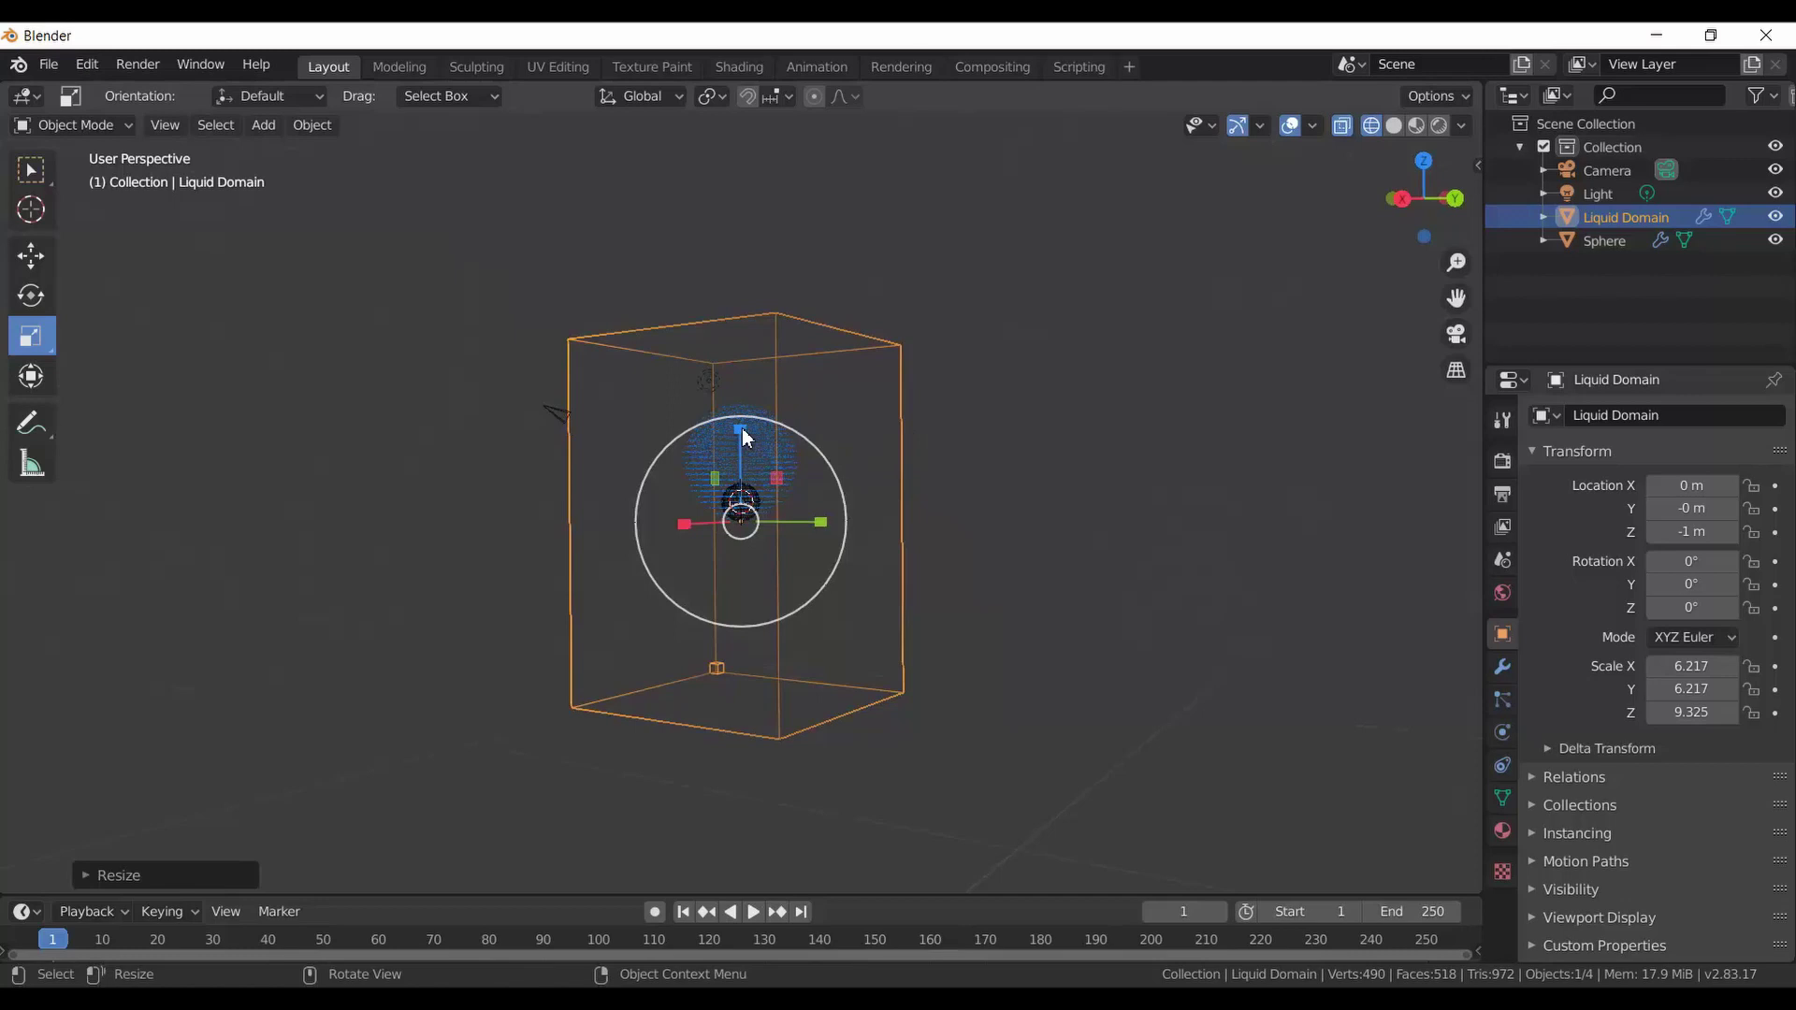
left_click_drag(742, 428, 744, 482)
middle_click_drag(970, 497, 905, 508)
middle_click_drag(1014, 485, 842, 451)
mouse_move(1115, 500)
middle_mouse_down()
mouse_move(990, 485)
mouse_move(1054, 452)
mouse_move(1118, 493)
mouse_move(1031, 568)
mouse_move(1008, 548)
mouse_move(901, 559)
mouse_move(889, 629)
mouse_move(1042, 621)
mouse_move(1014, 565)
mouse_move(1119, 473)
middle_mouse_up()
Reselect the liquid domain box and open its fluid physics settings
left_click(1029, 573)
scroll(834, 485, "up", 5)
middle_click_drag(942, 498, 830, 520)
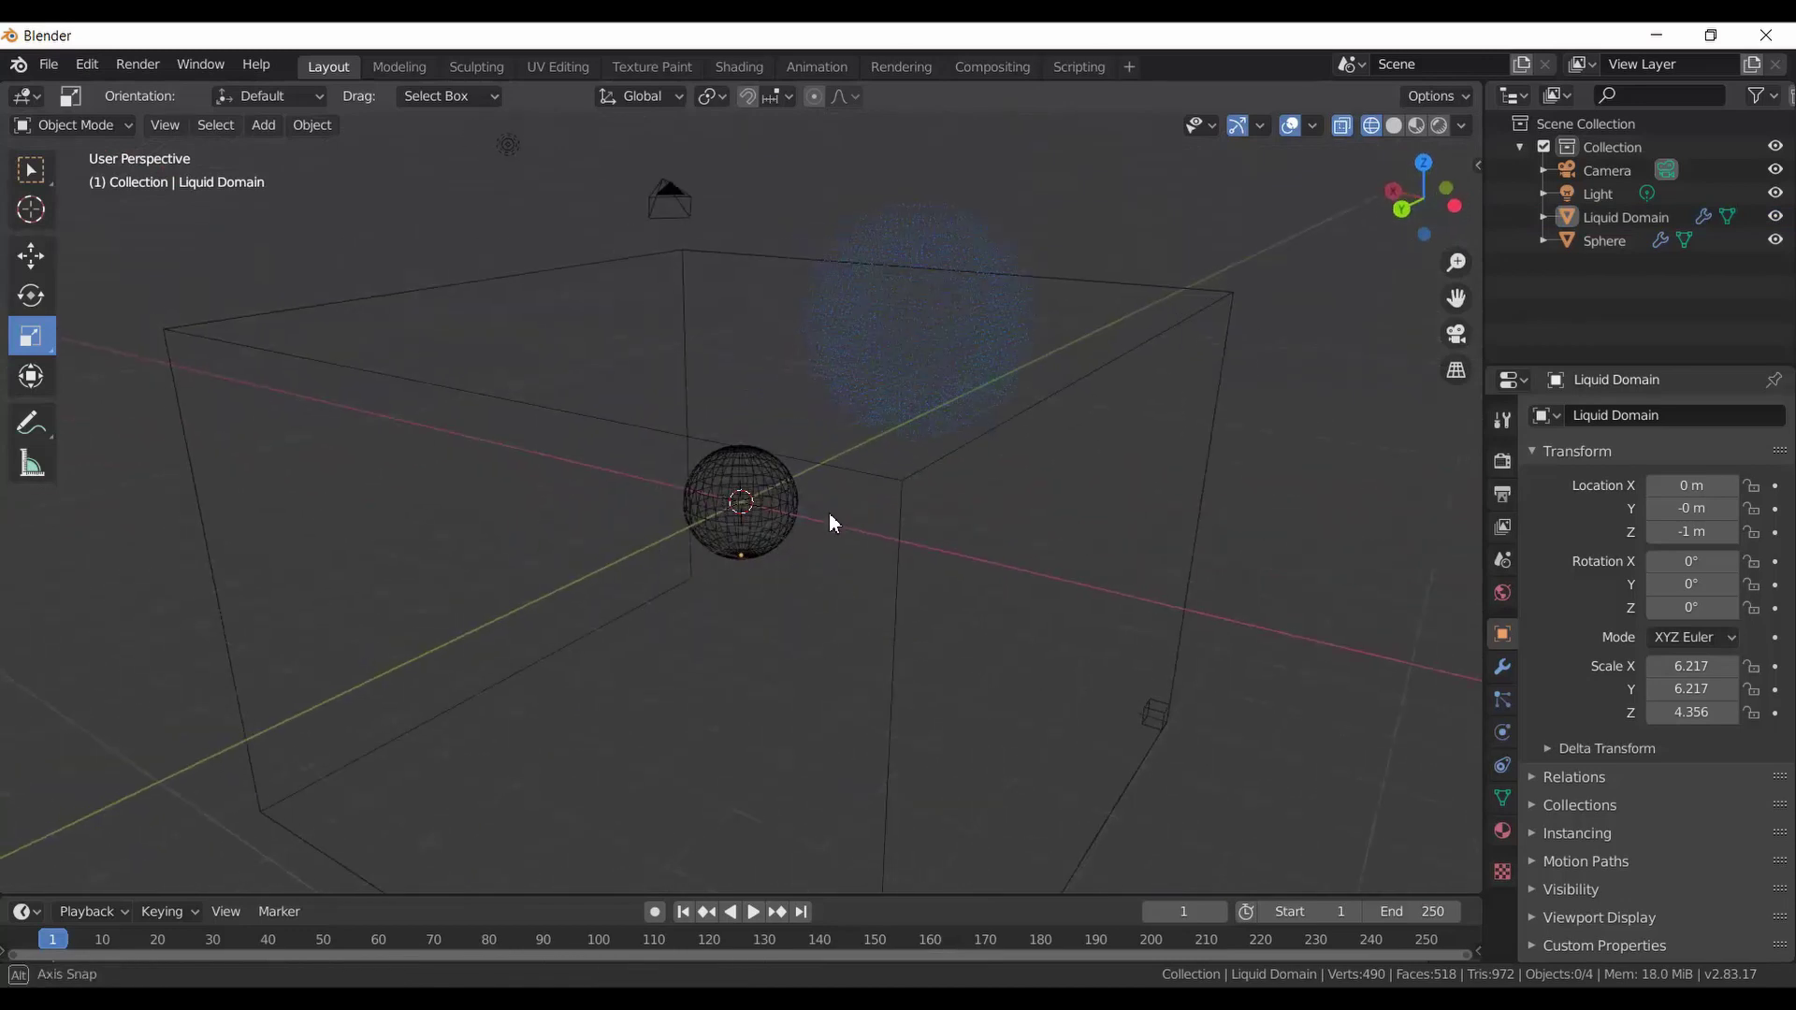
left_click(899, 483)
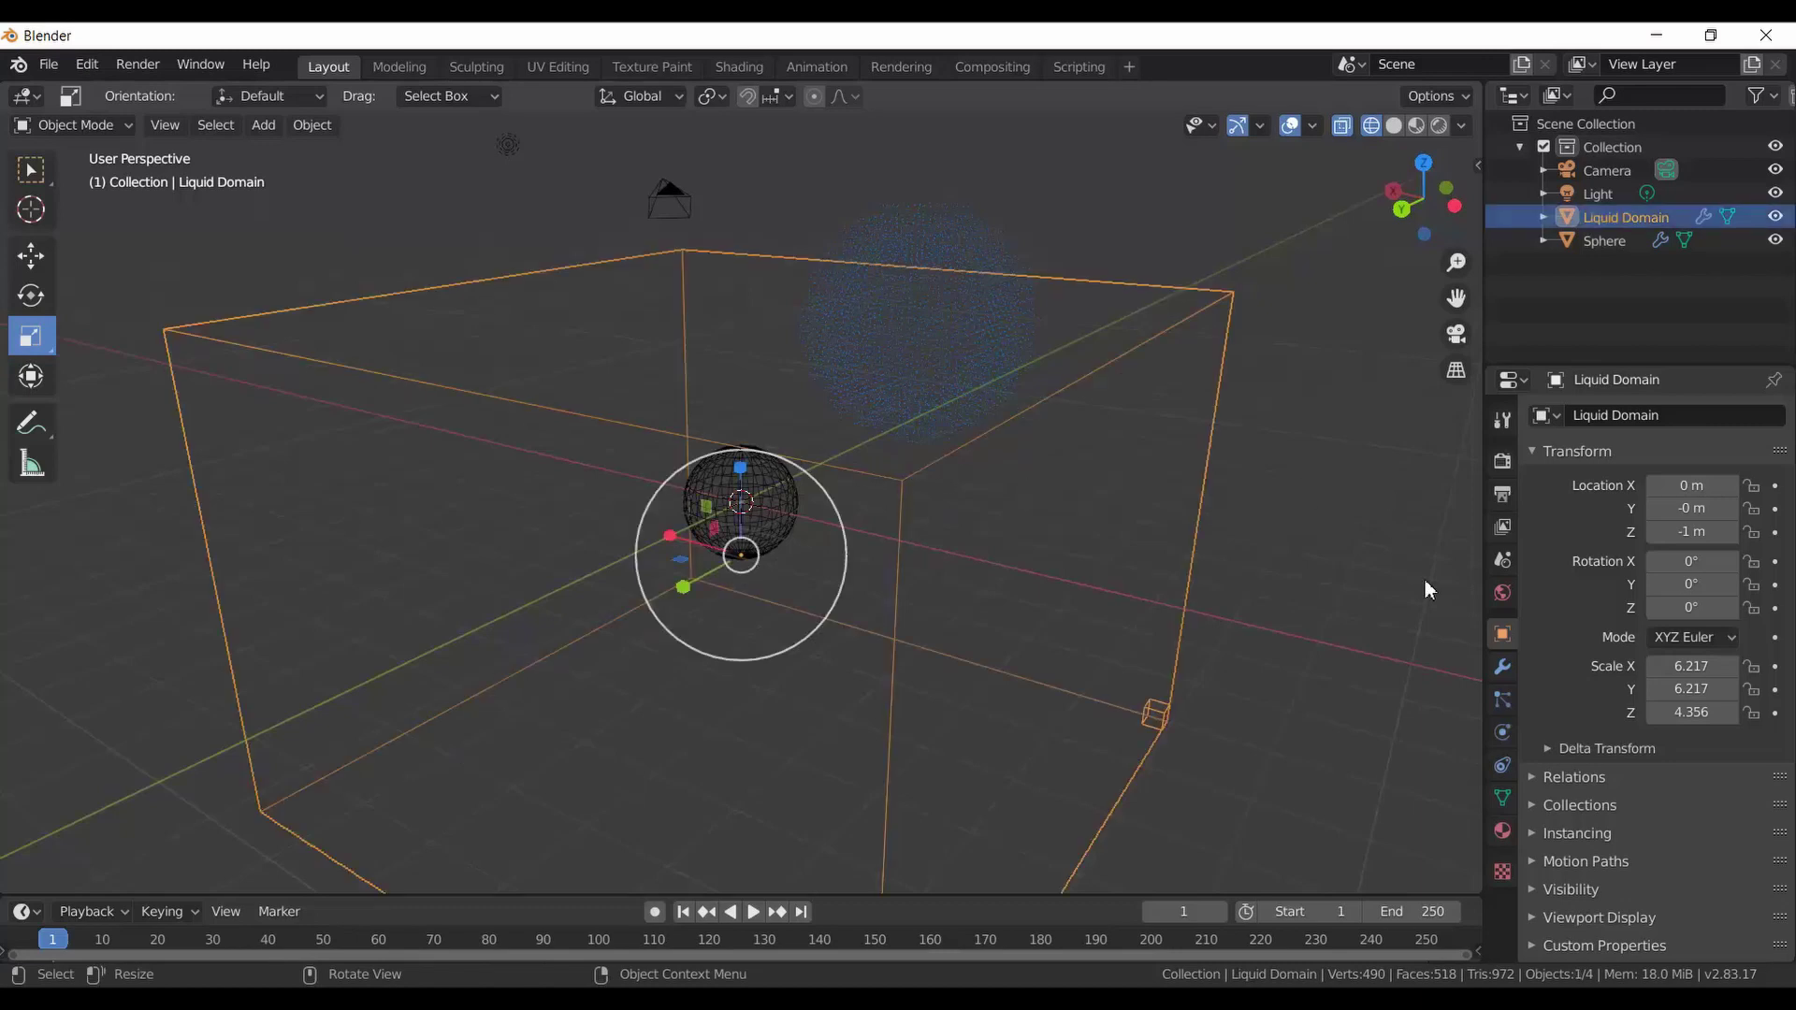
left_click(1501, 735)
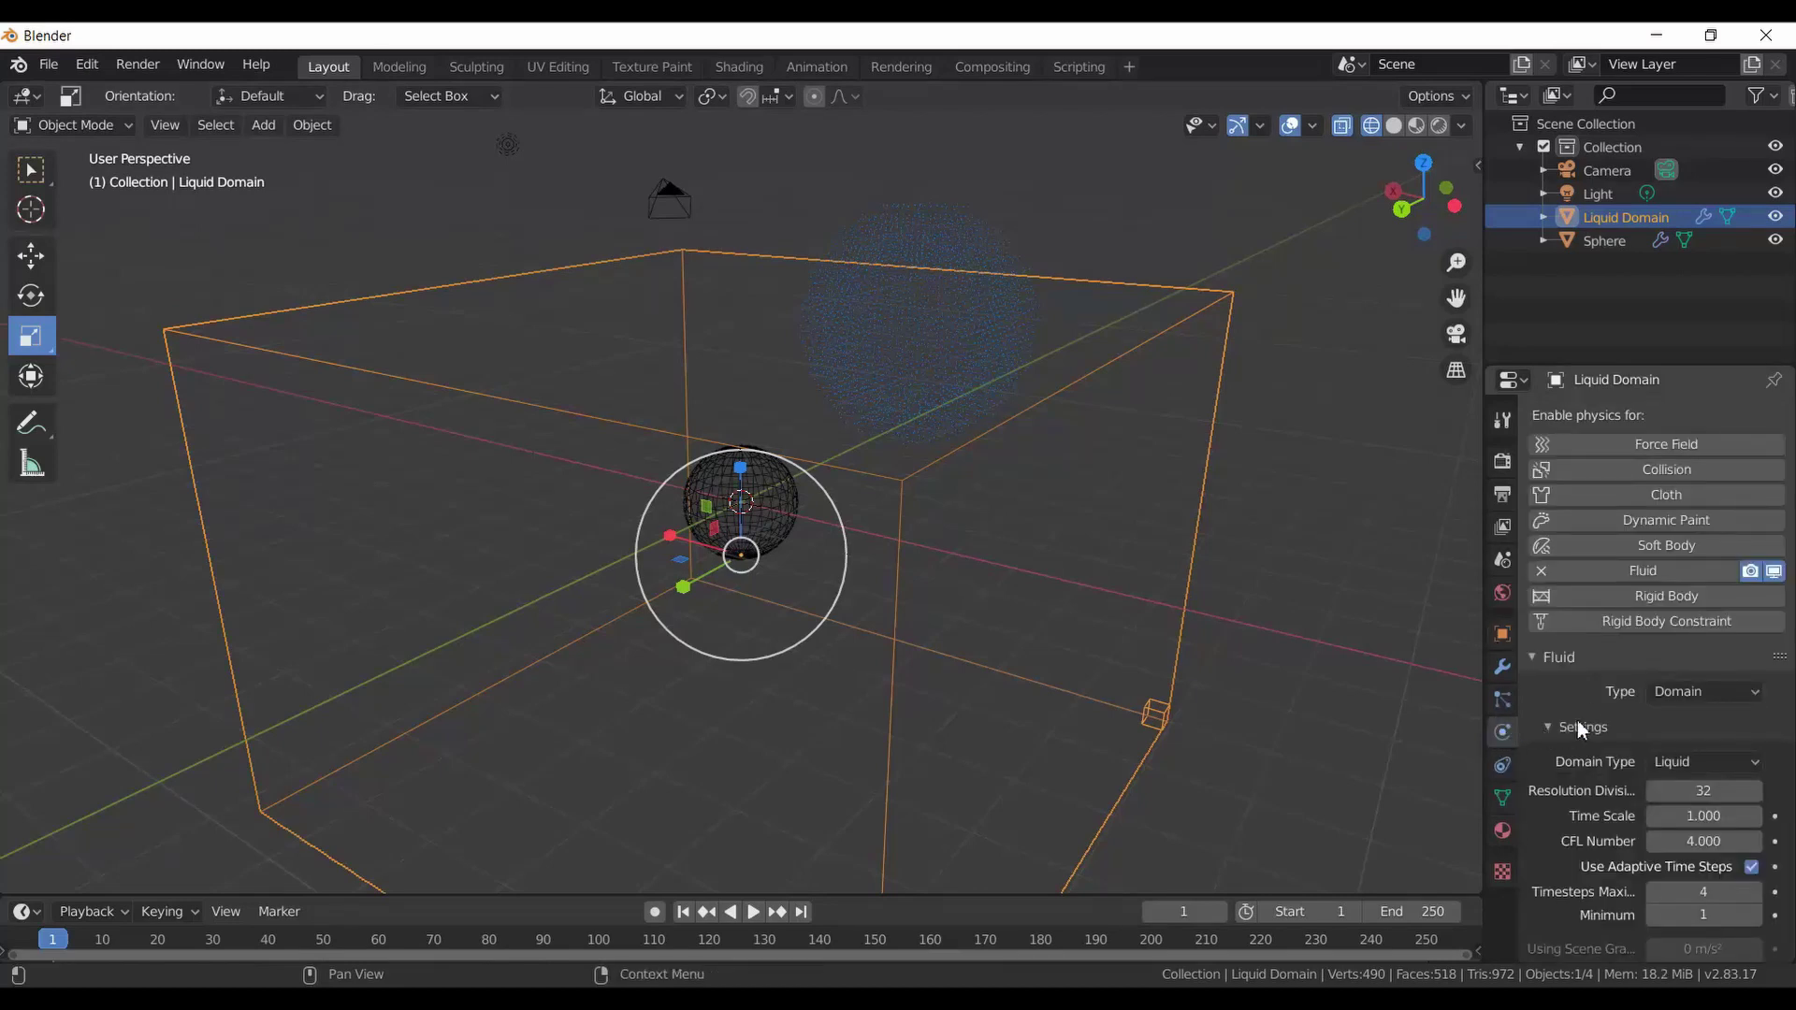
Set the liquid domain's cache type to Modular and its cache end frame to 100
scroll(1582, 694, "down", 5)
scroll(1581, 692, "down", 15)
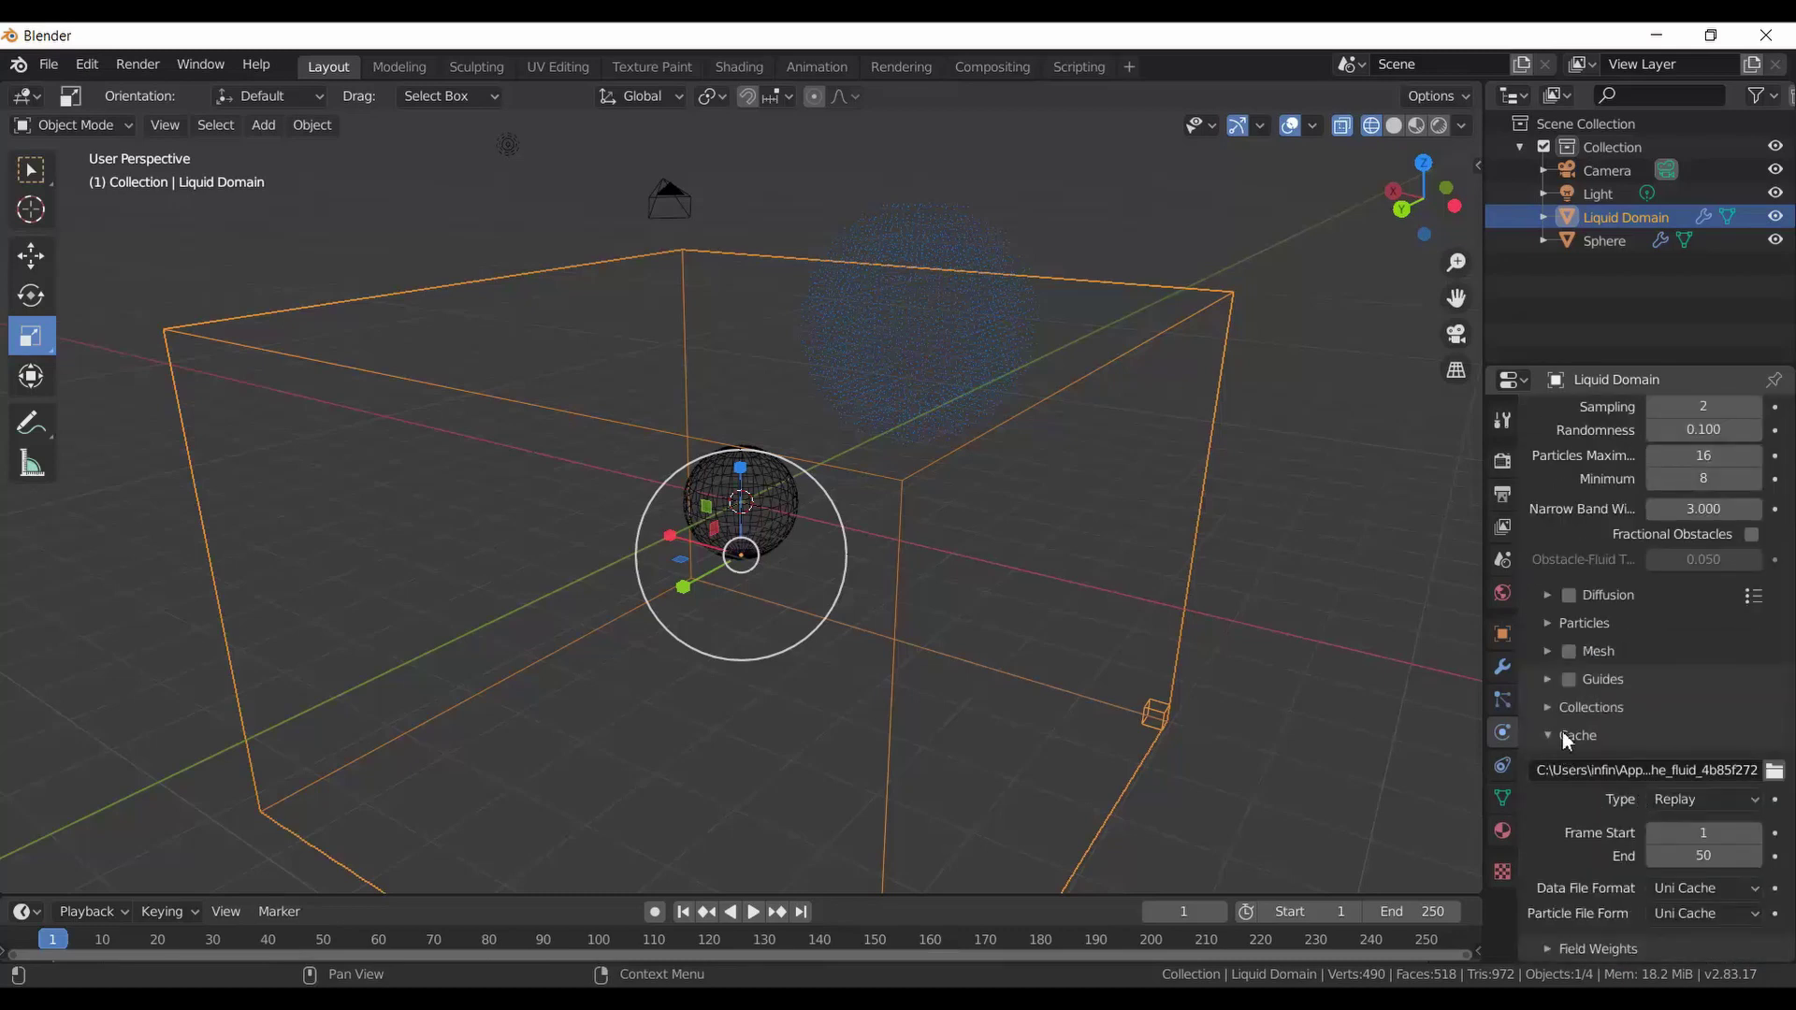
left_click(1740, 799)
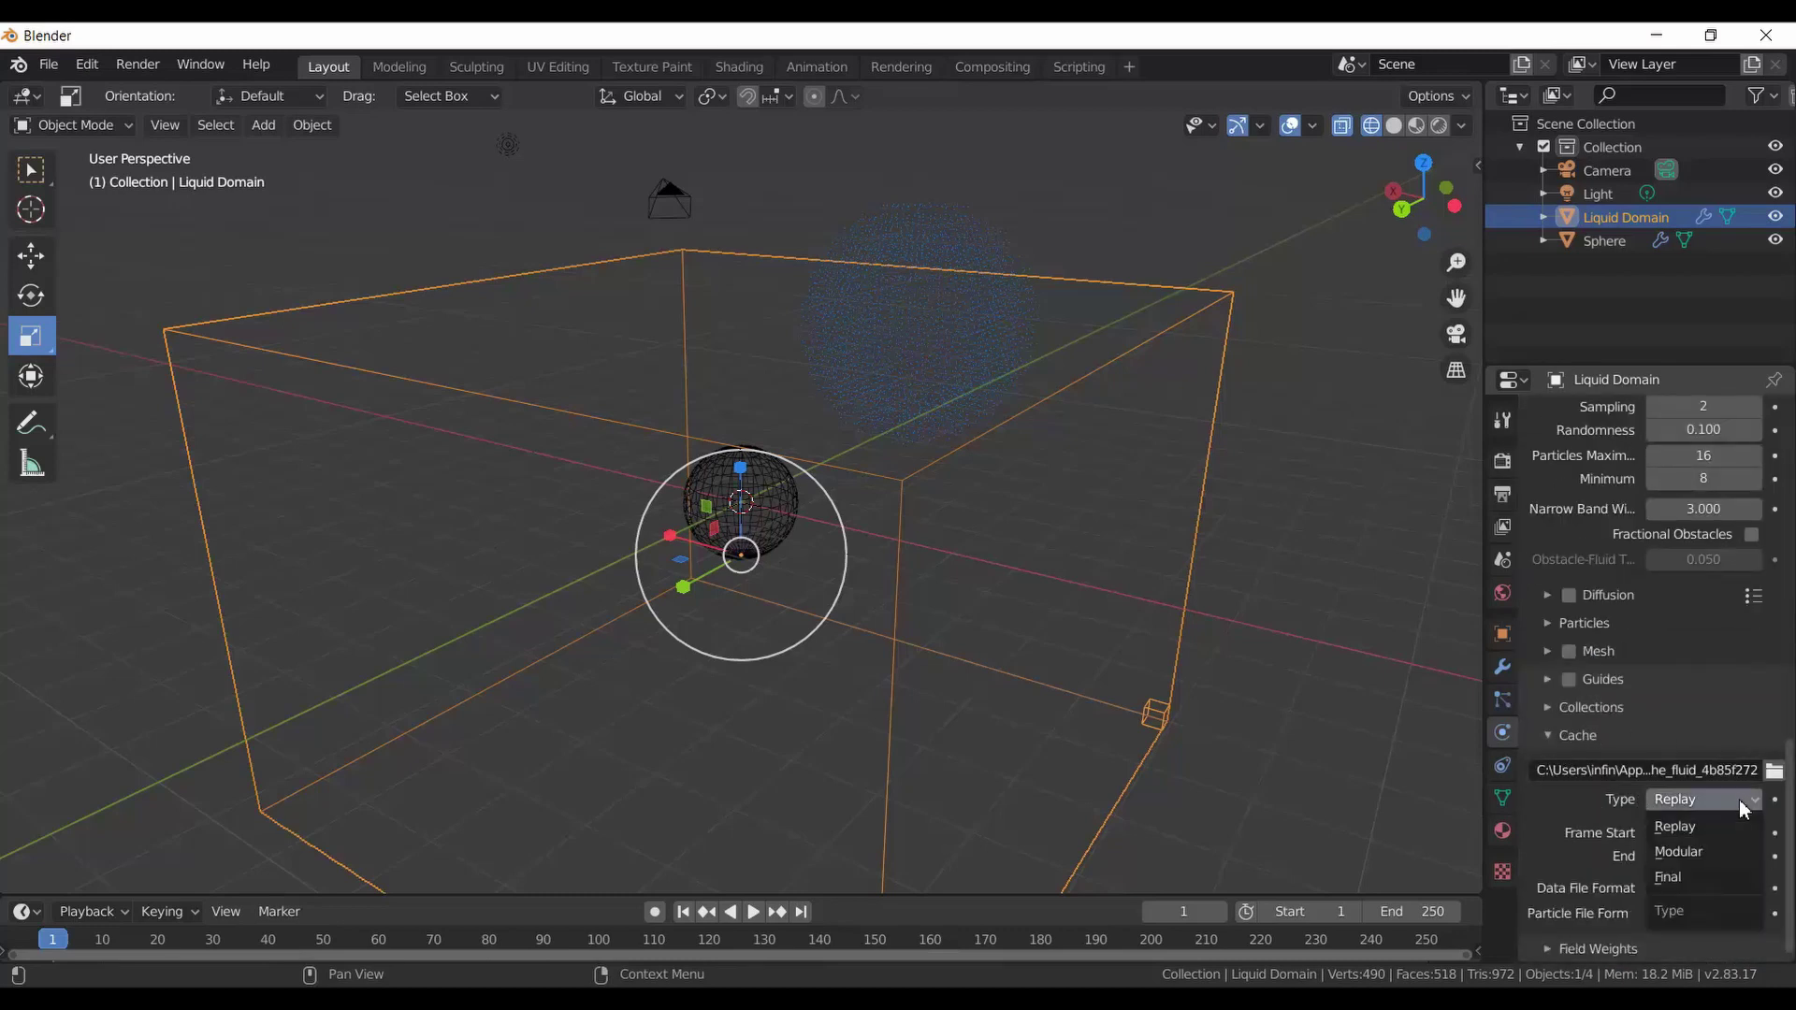
left_click(1721, 852)
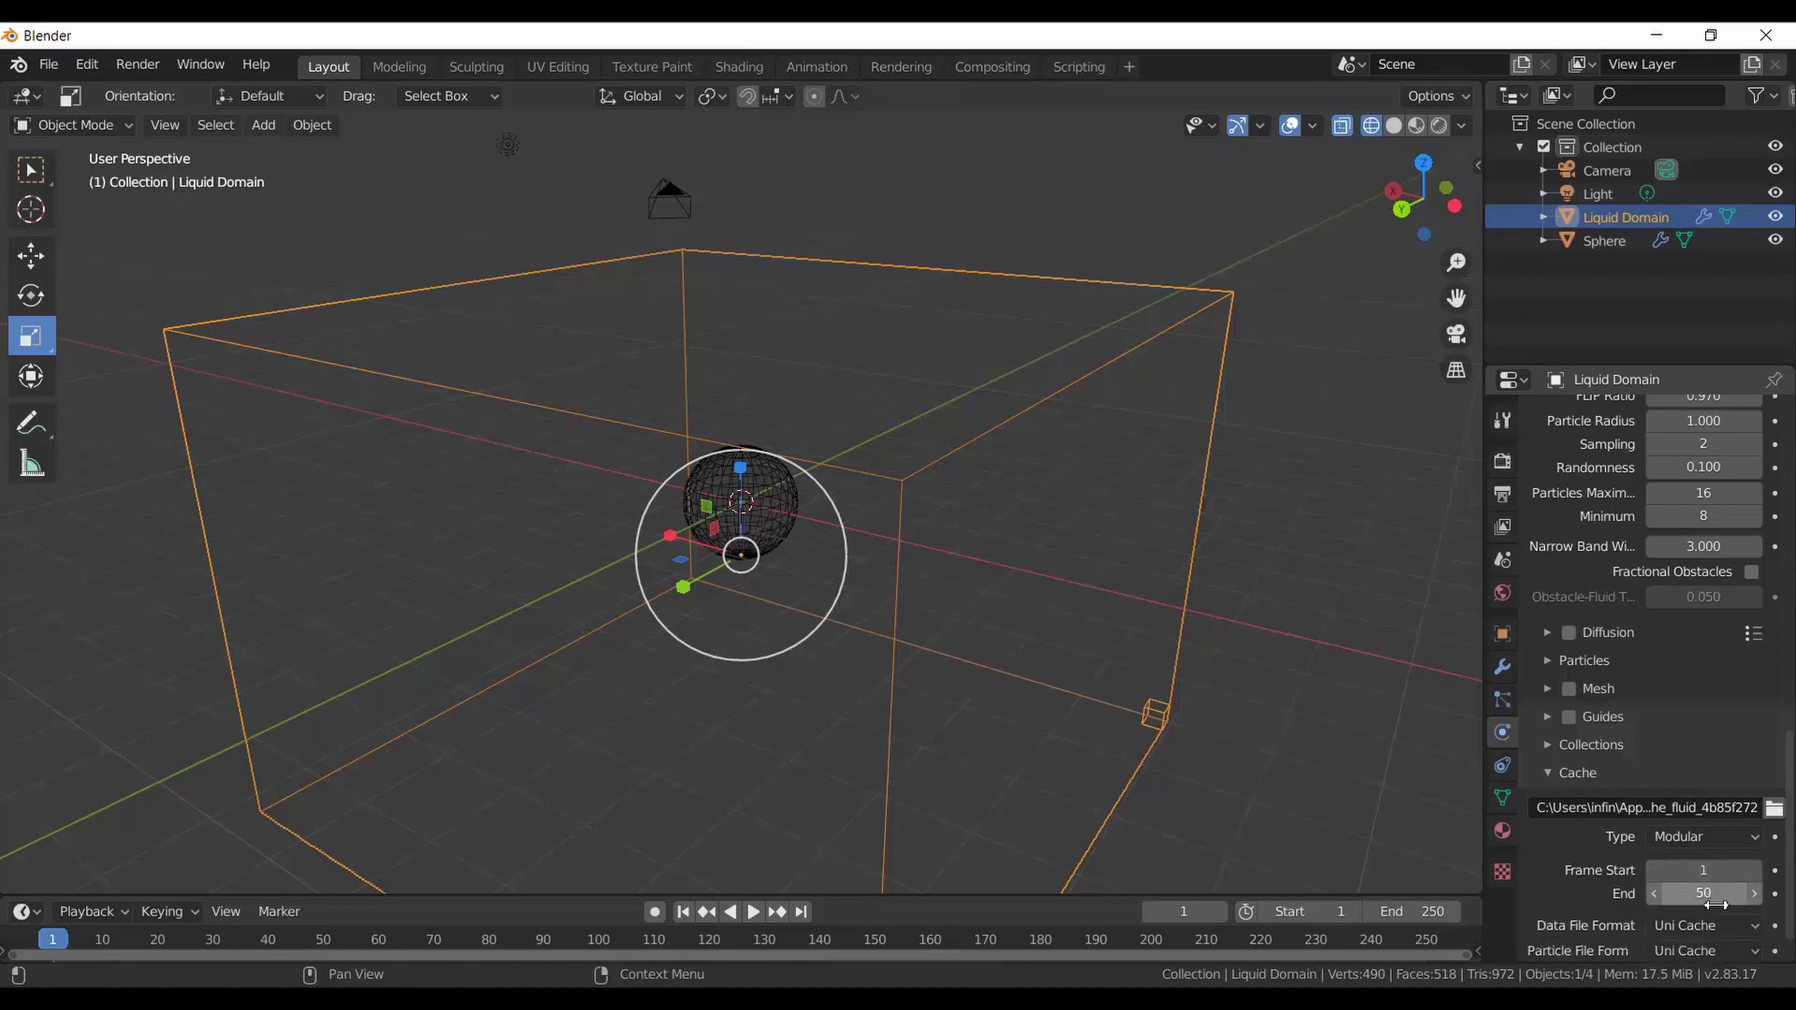
left_click(1702, 895)
type("100")
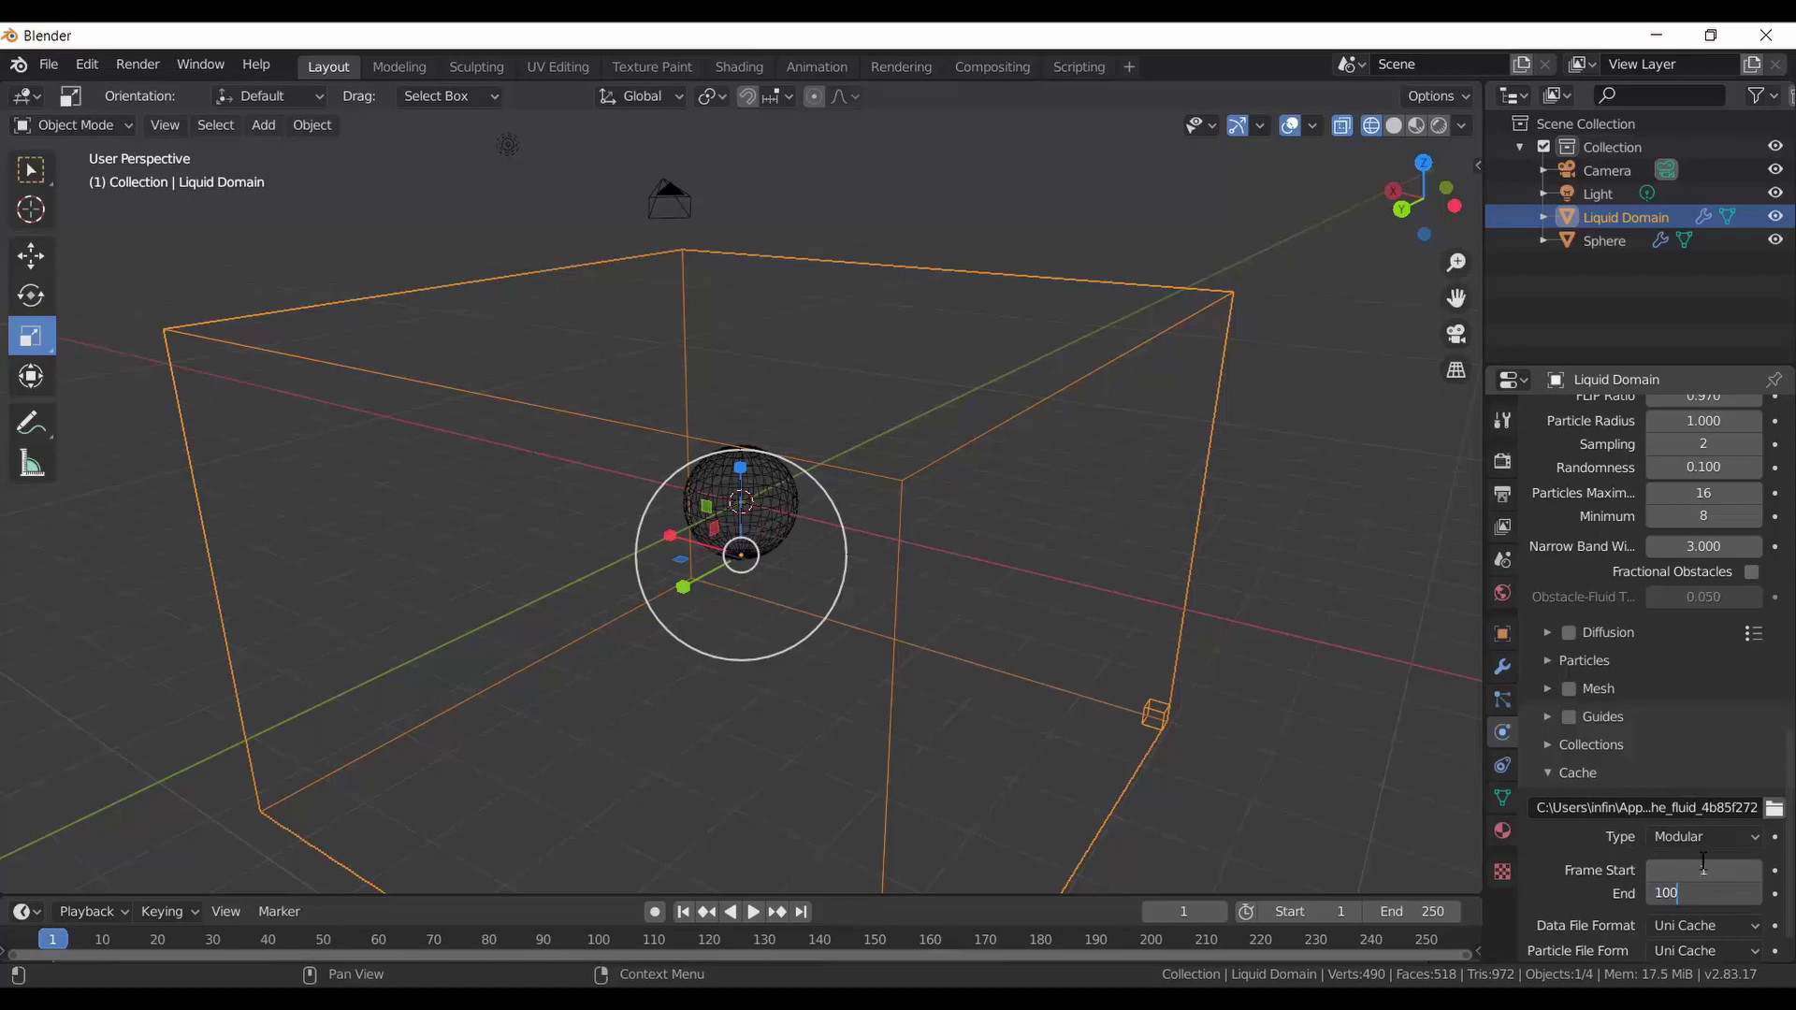
key("Return")
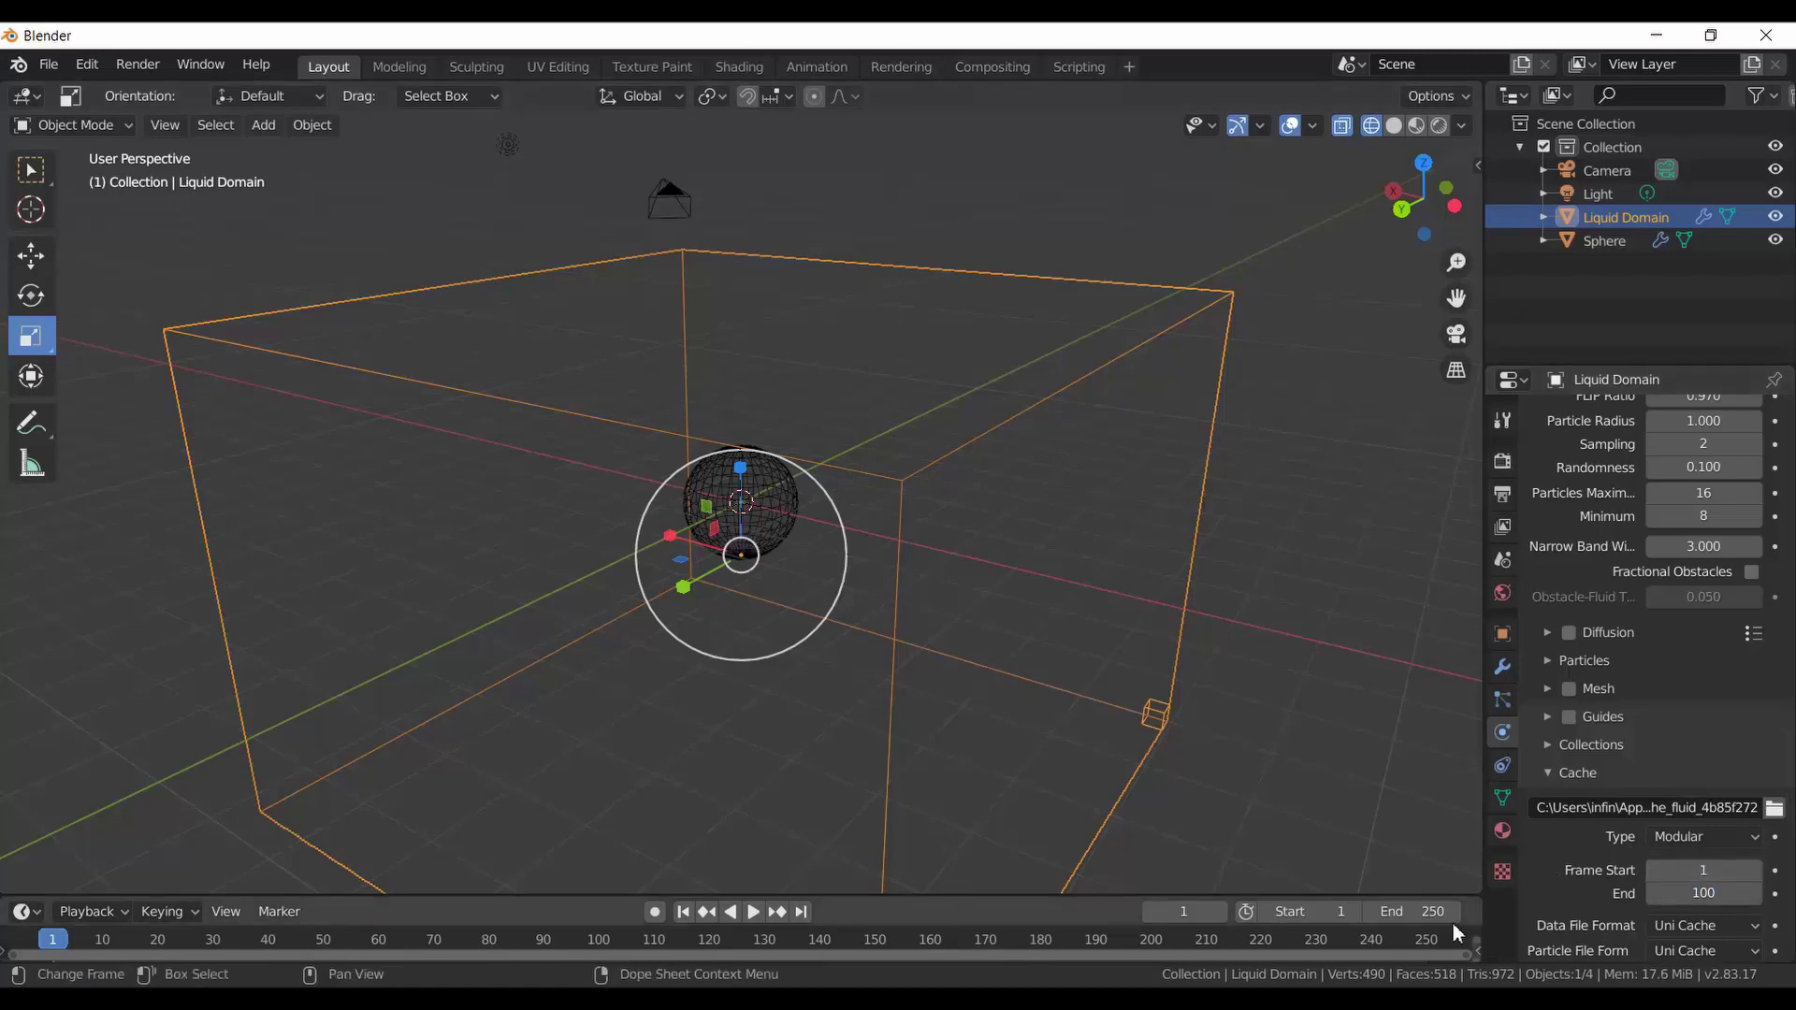
Set the scene's end frame to 100 to match the fluid cache
left_click(1426, 914)
type("100")
key("Return")
Play the animation to preview the shortened frame range, stop it and return to frame 1
left_click(752, 912)
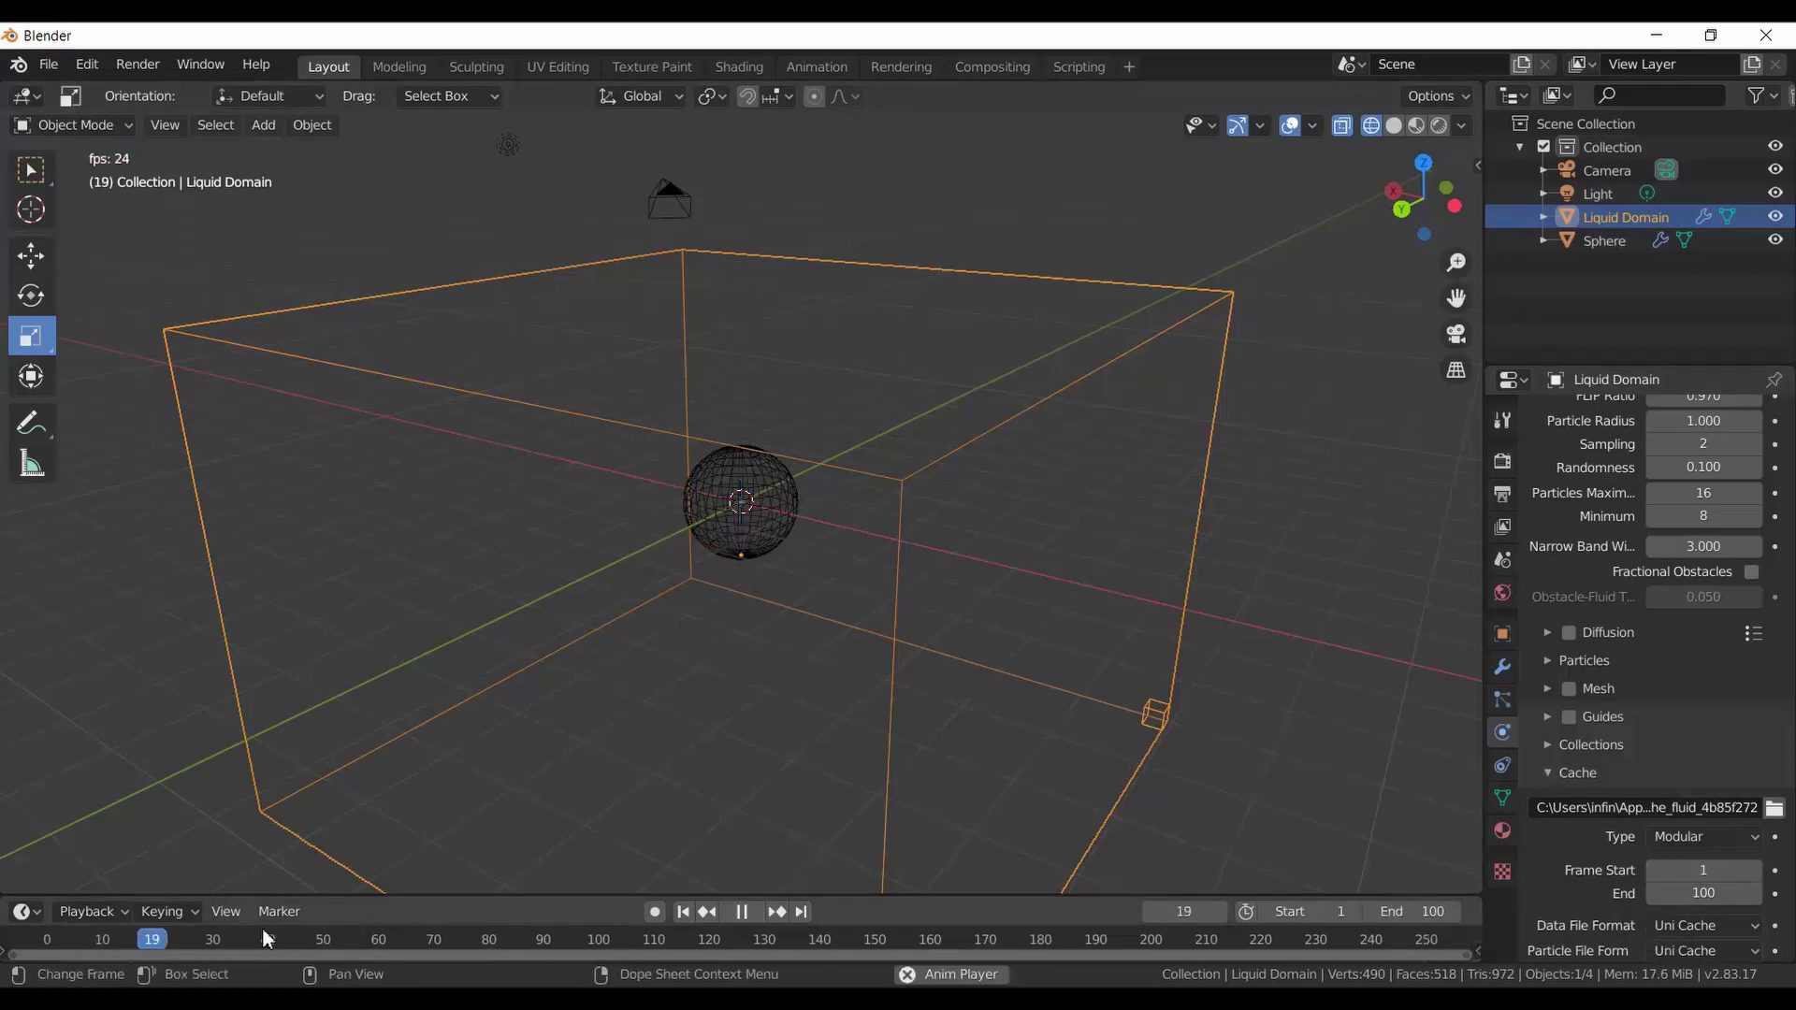
left_click(745, 911)
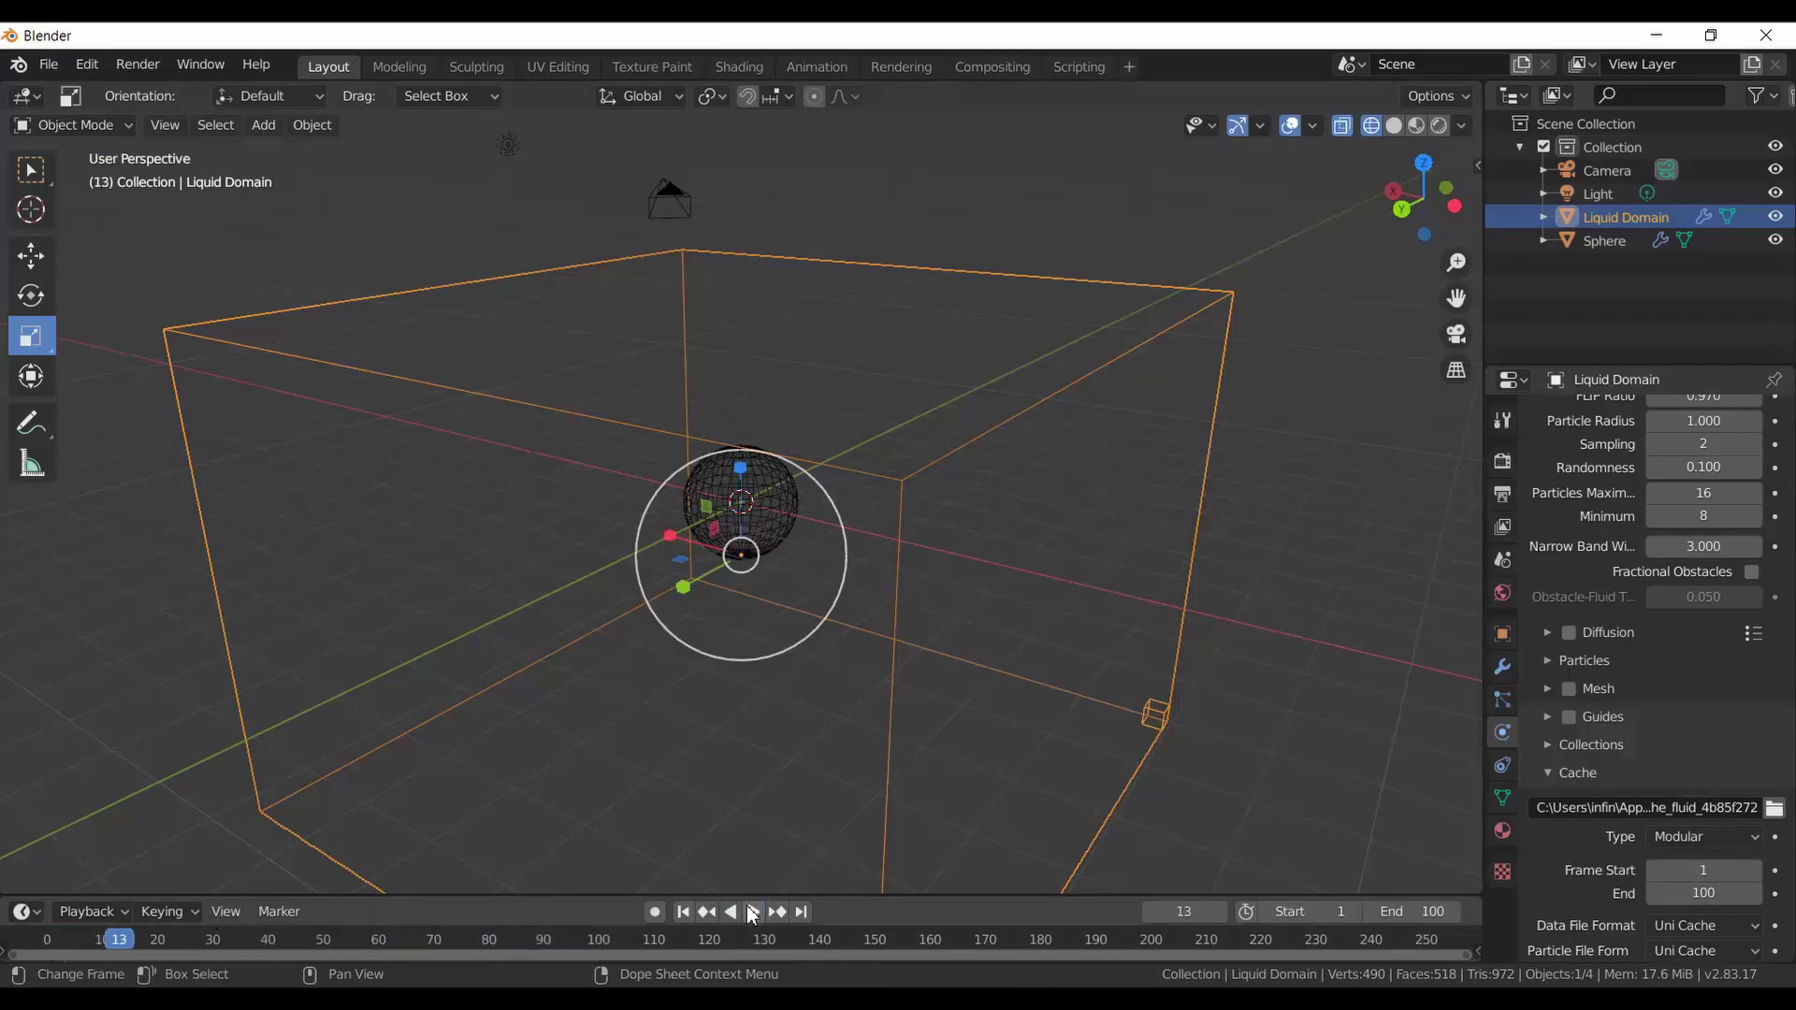
left_click(682, 913)
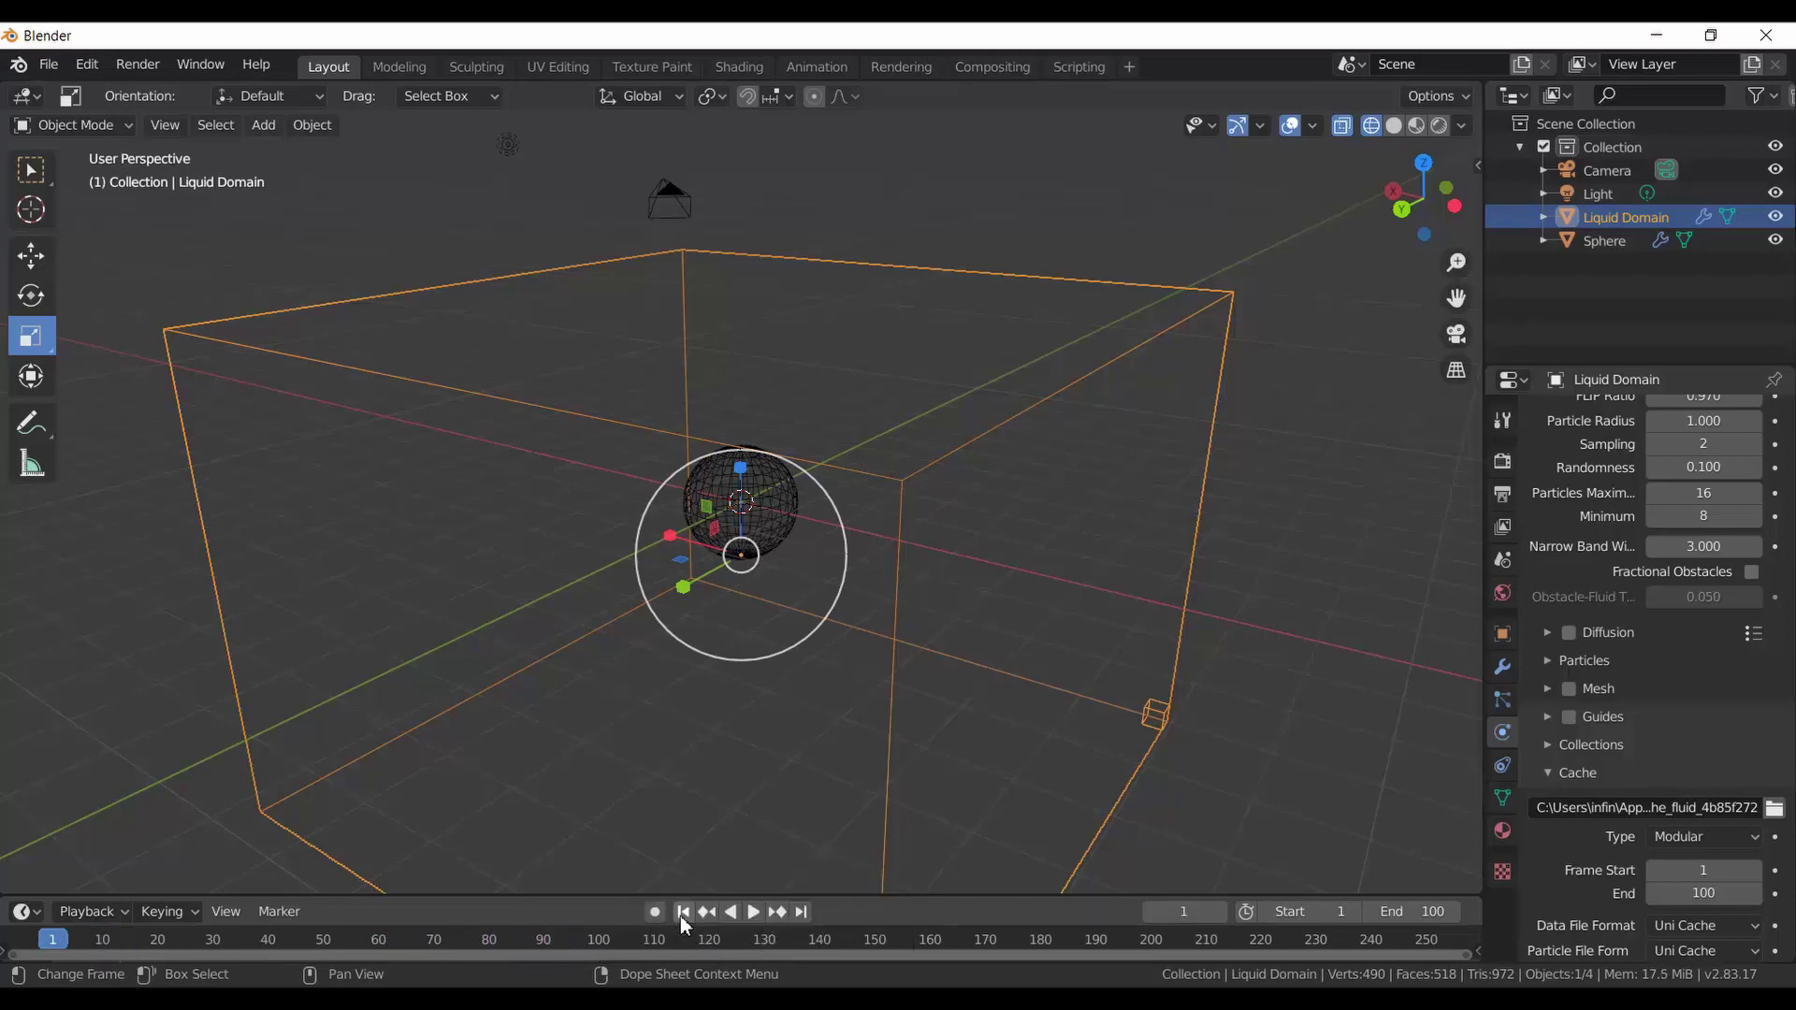
Select the sphere inside the domain and set its fluid flow behavior to Inflow
mouse_move(1184, 639)
middle_mouse_down()
mouse_move(970, 630)
mouse_move(922, 714)
mouse_move(1153, 647)
middle_mouse_up()
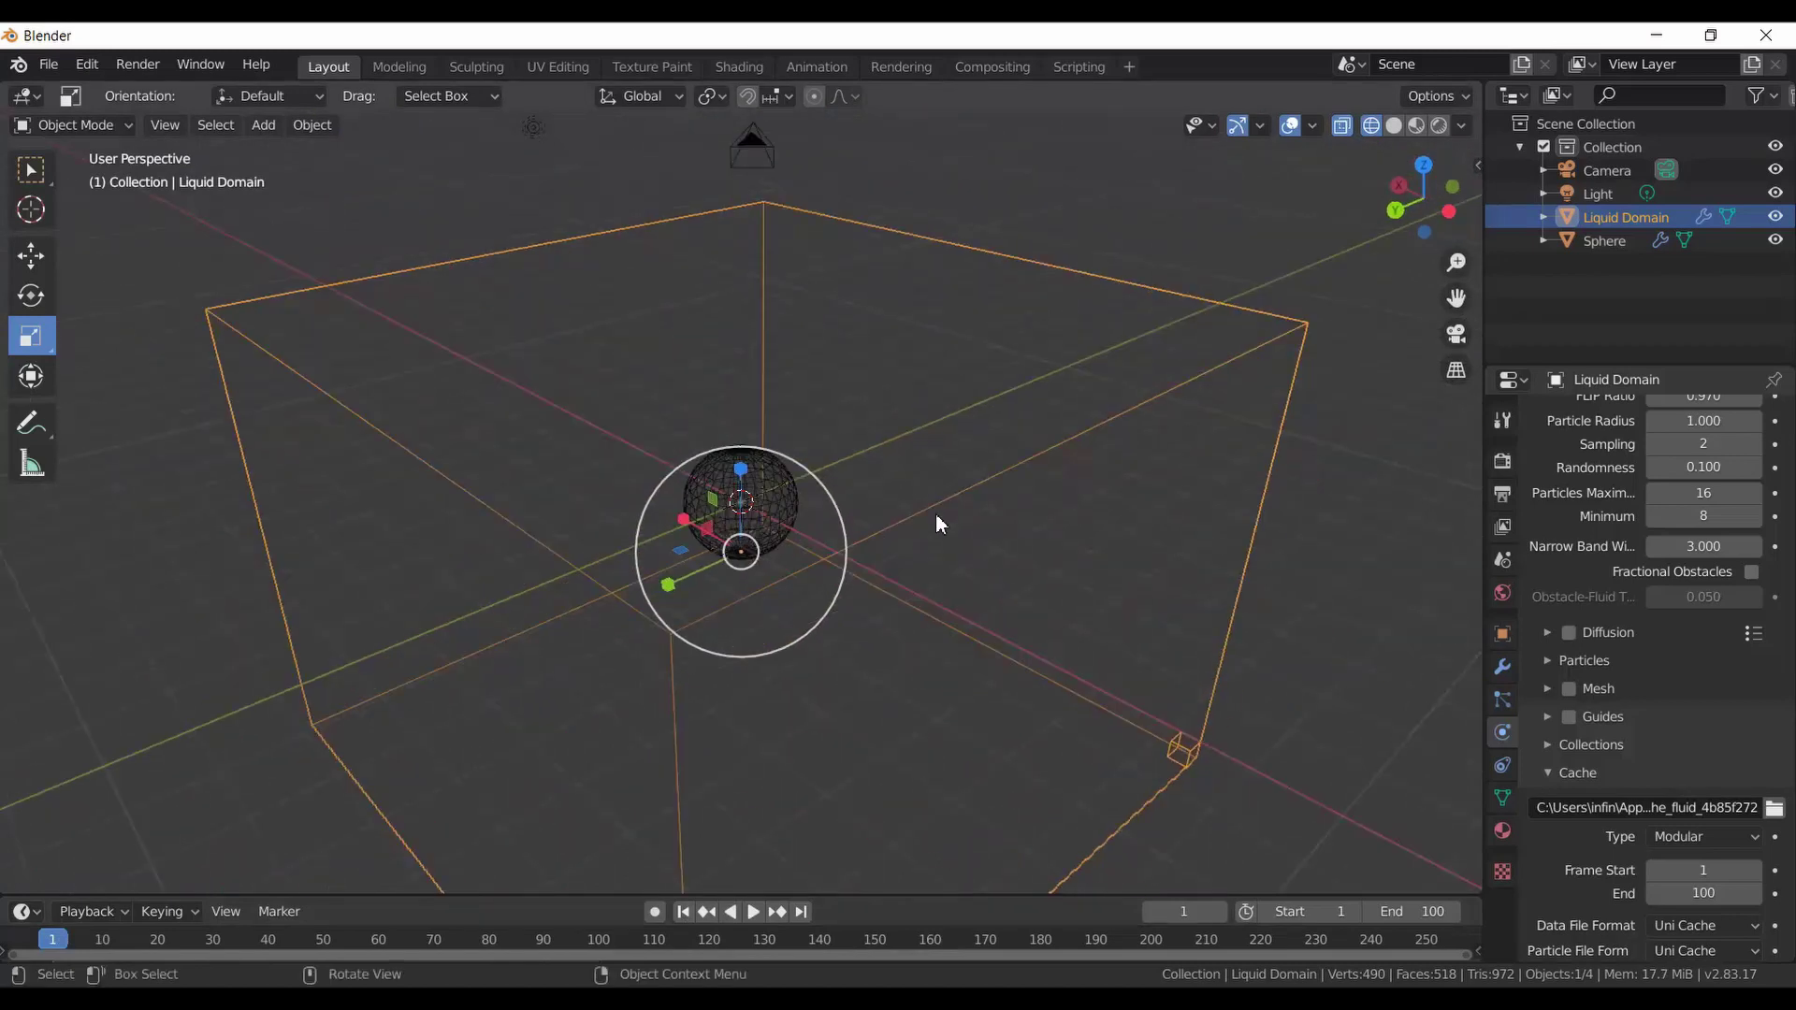
left_click(784, 498)
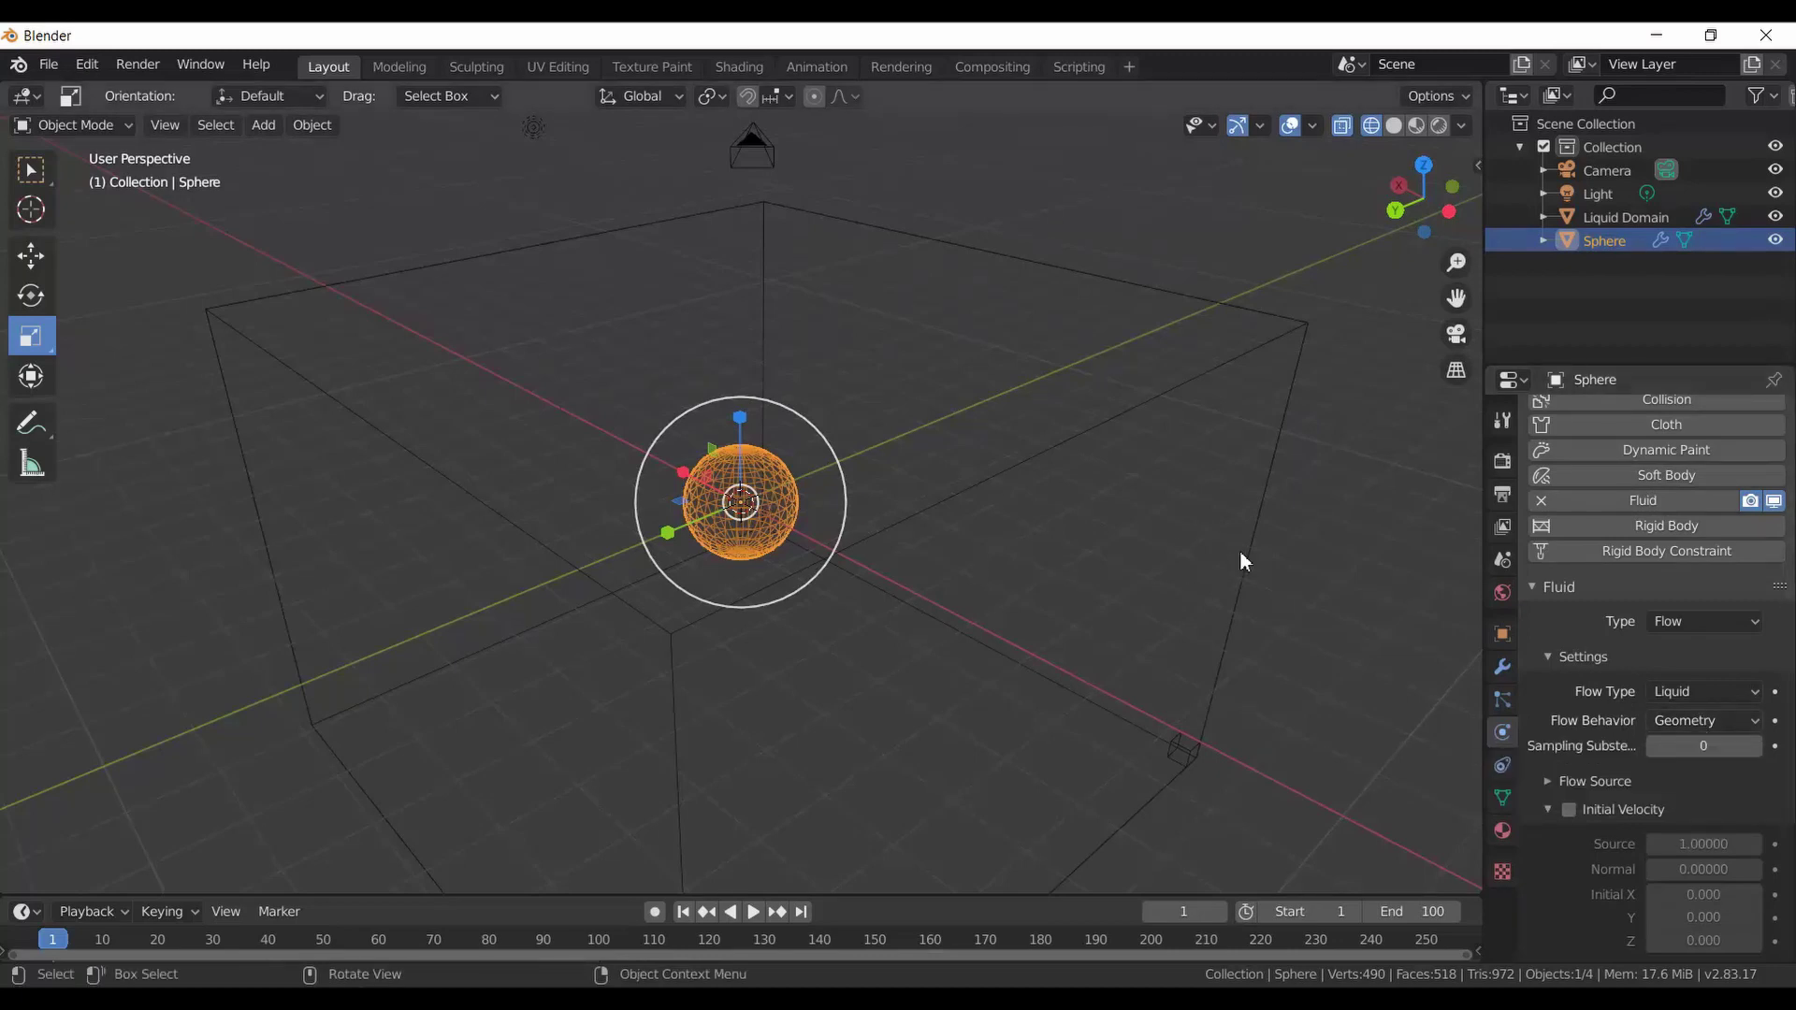
left_click(1702, 722)
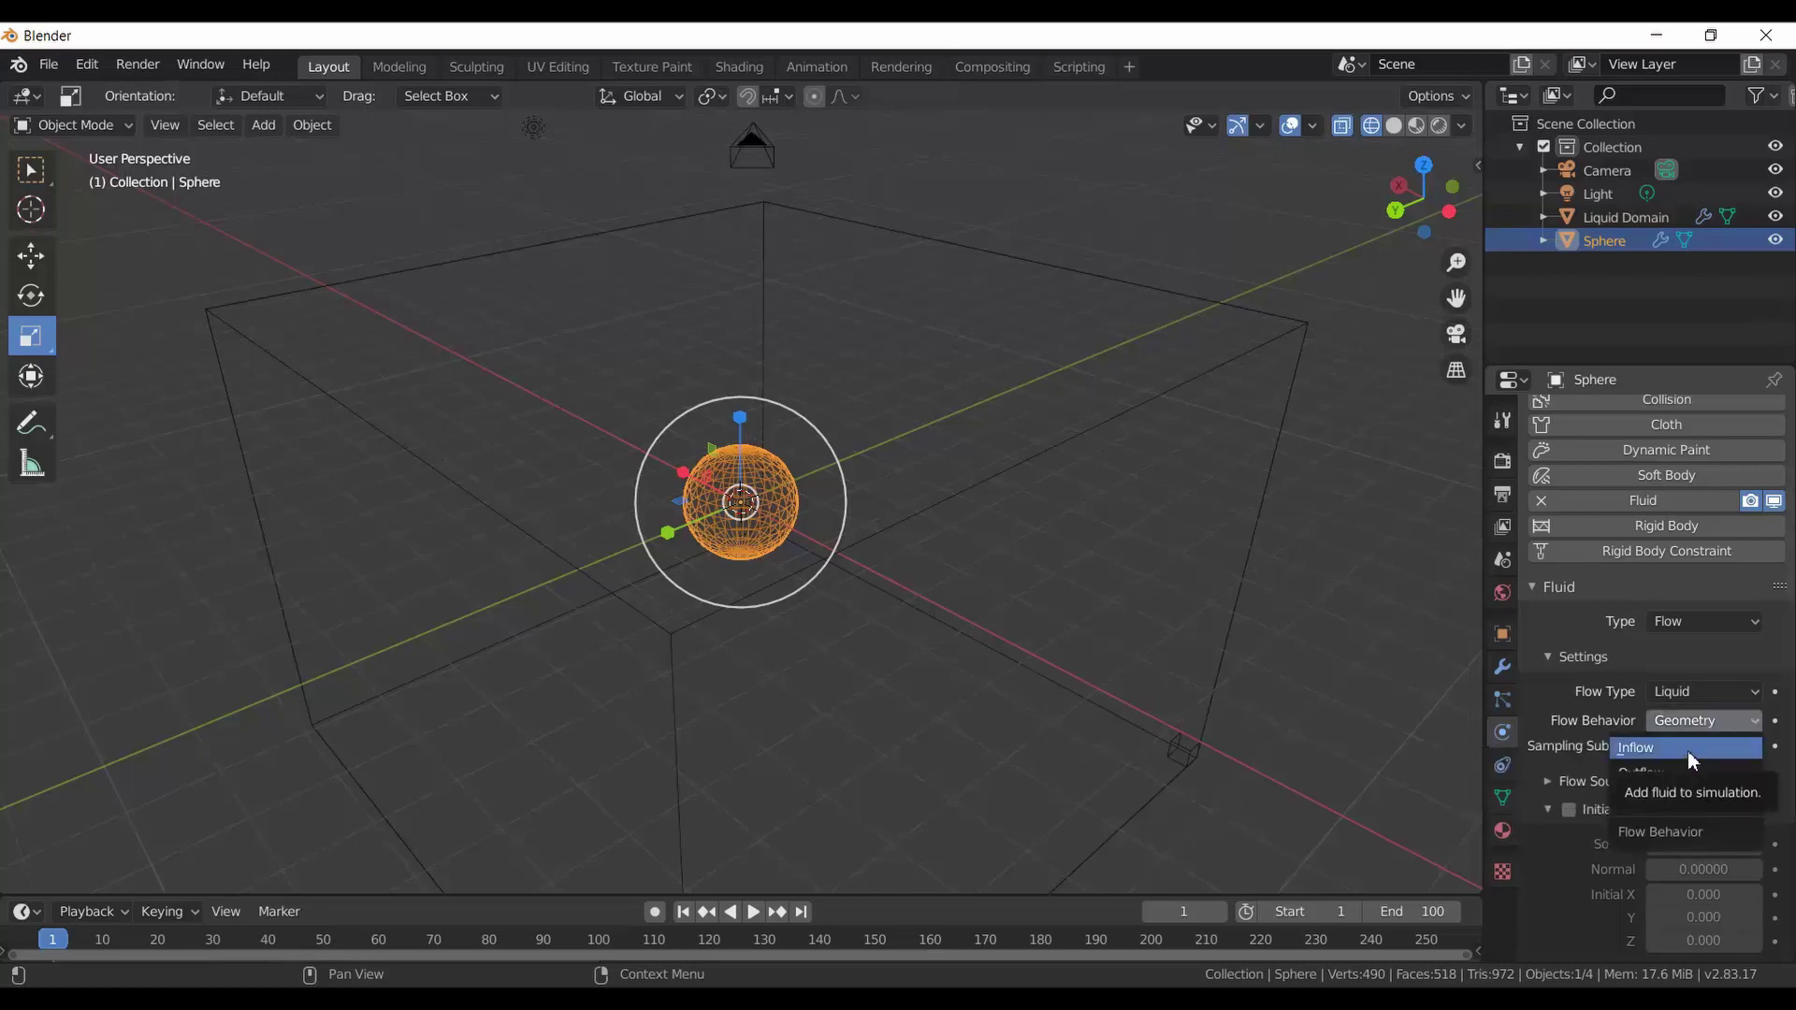
left_click(1693, 748)
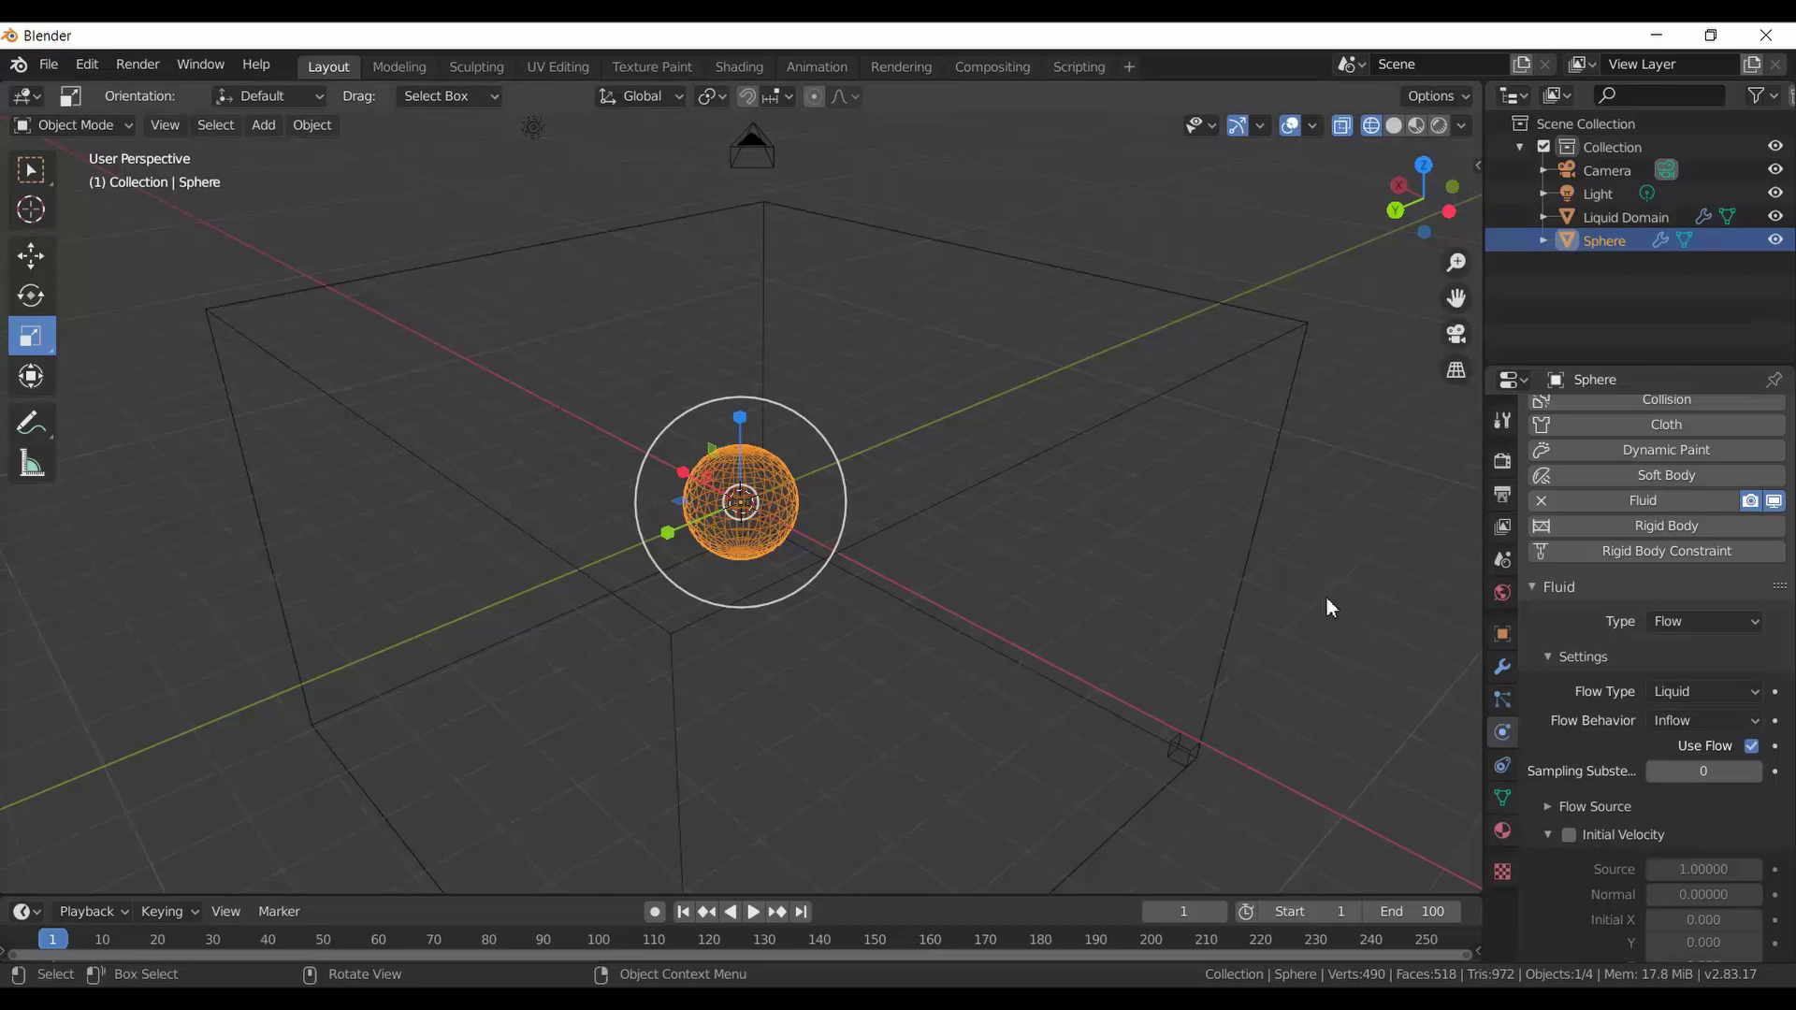
Enable Initial Velocity for the sphere's flow and set its Source value to 0.8
middle_click_drag(1326, 596, 1333, 552)
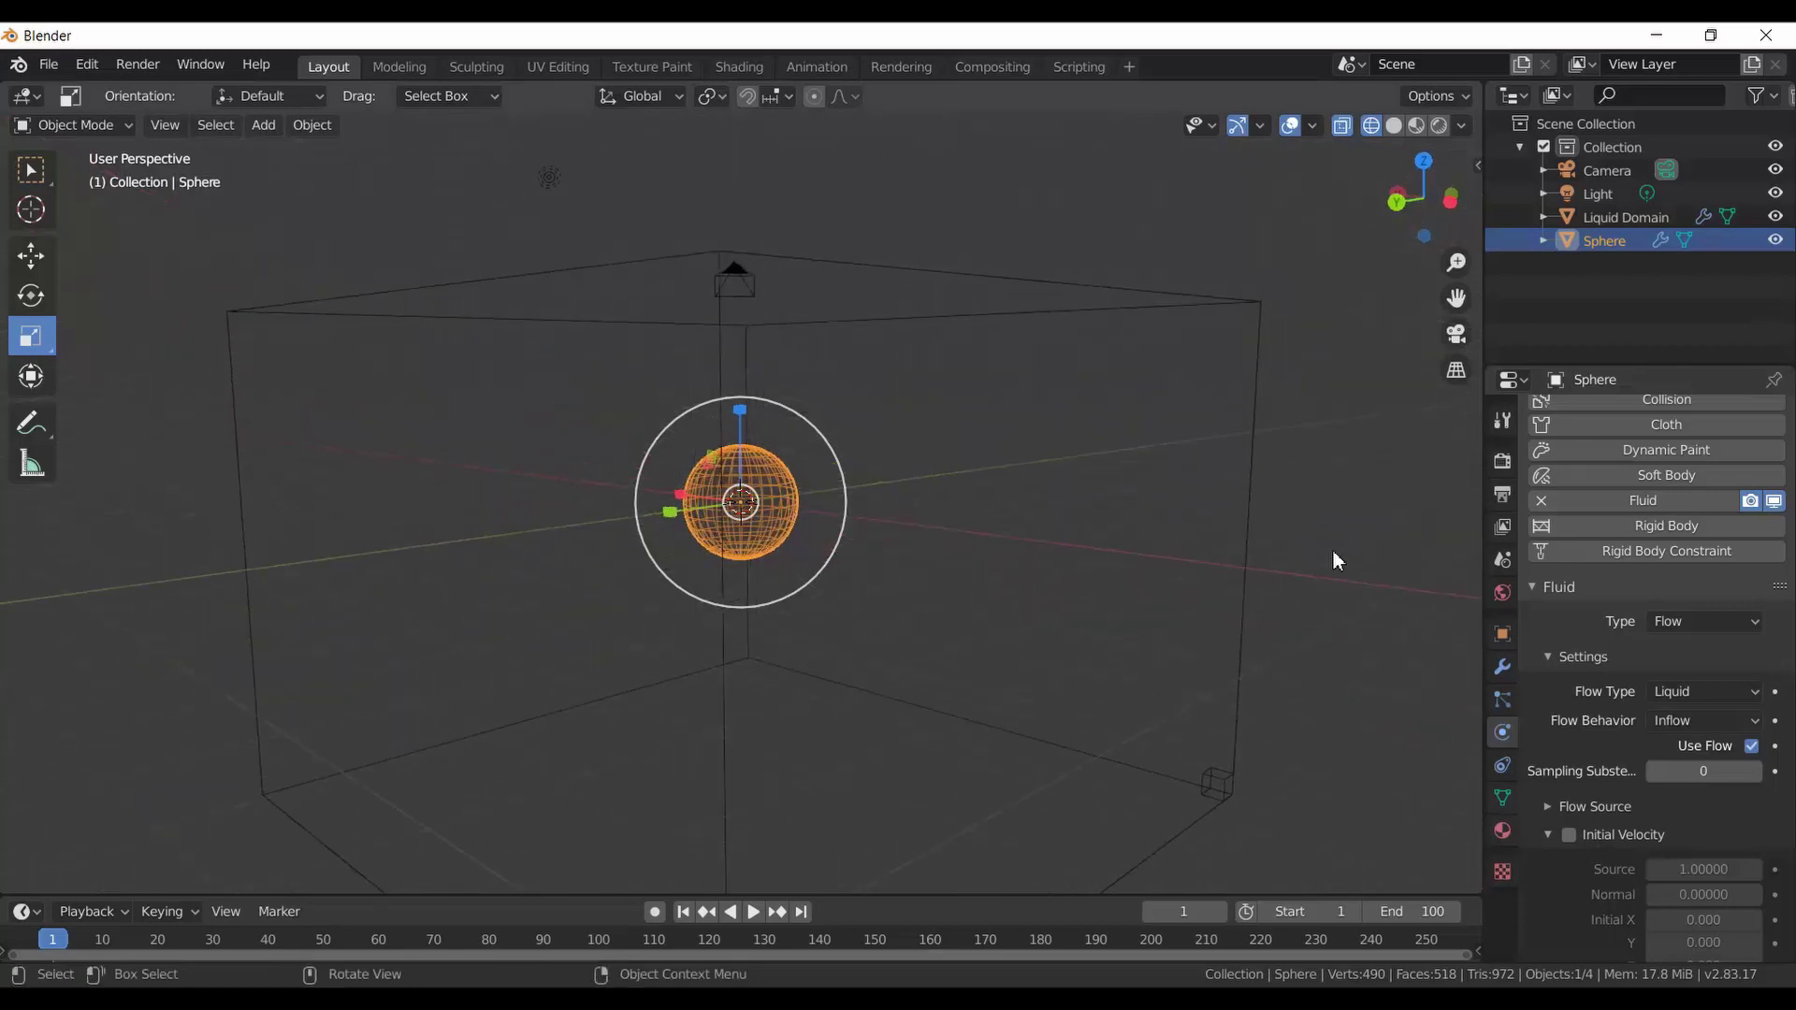
left_click(1571, 834)
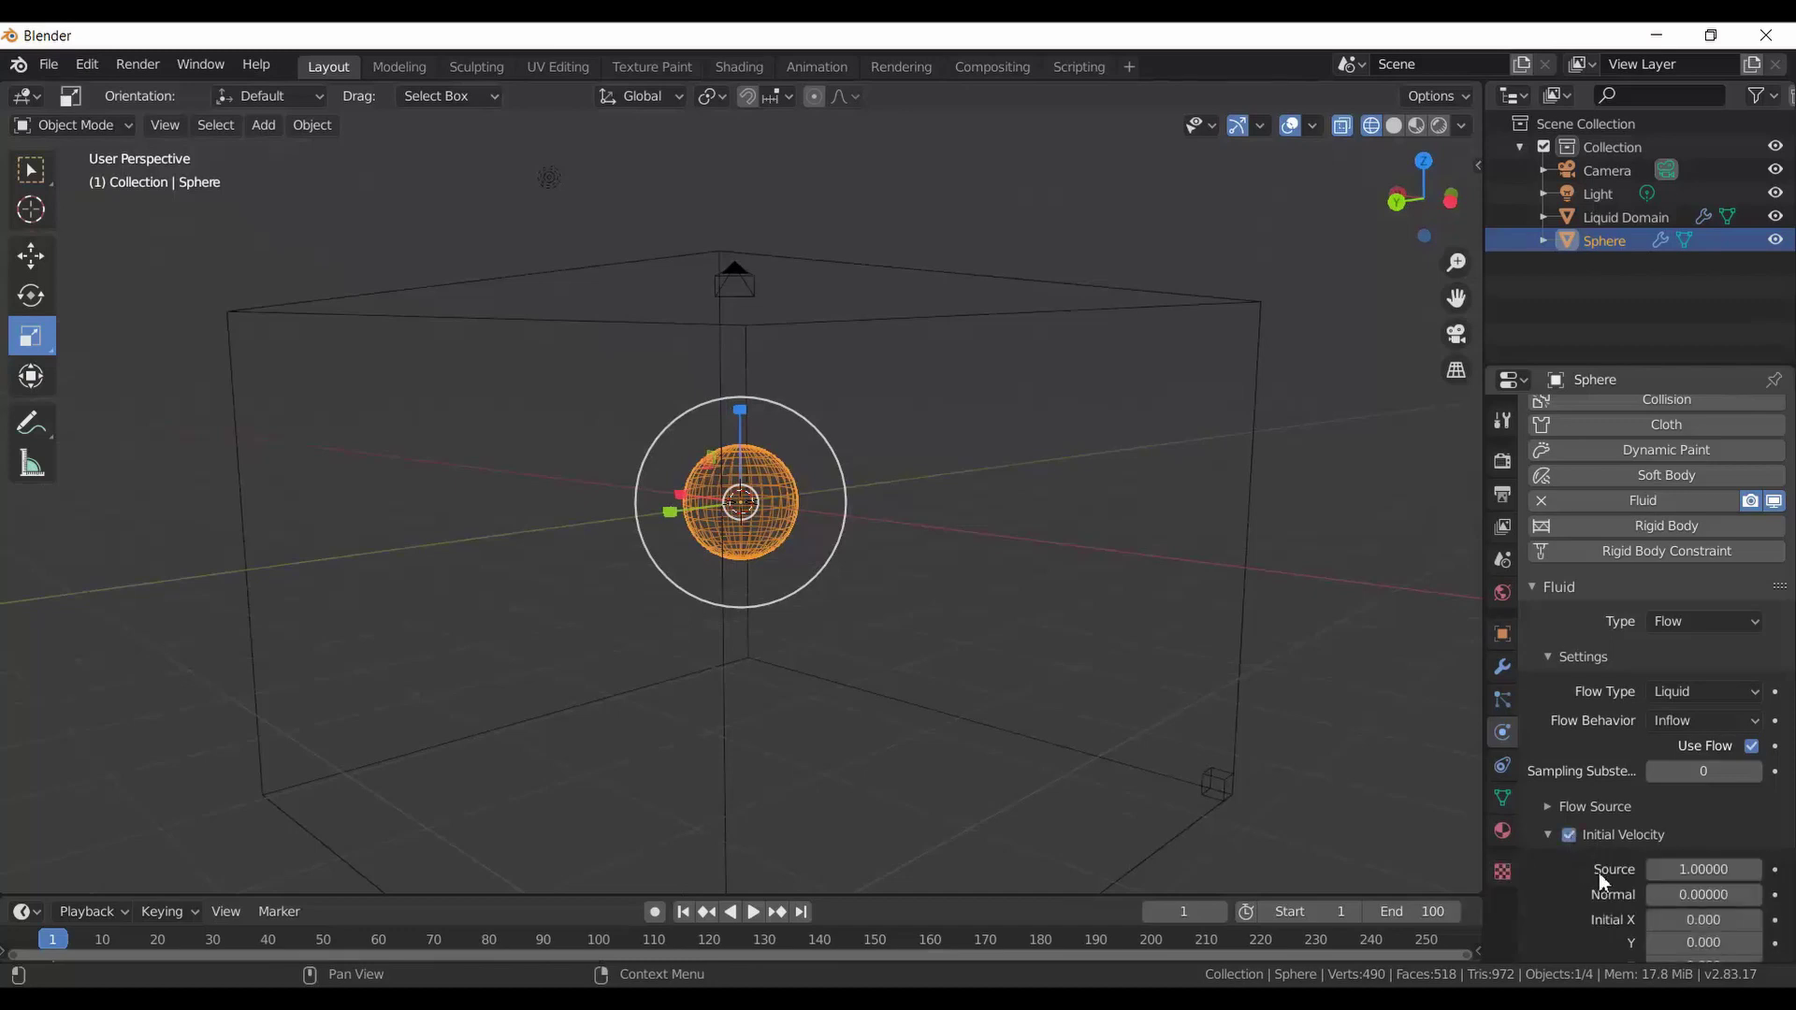
left_click(1703, 869)
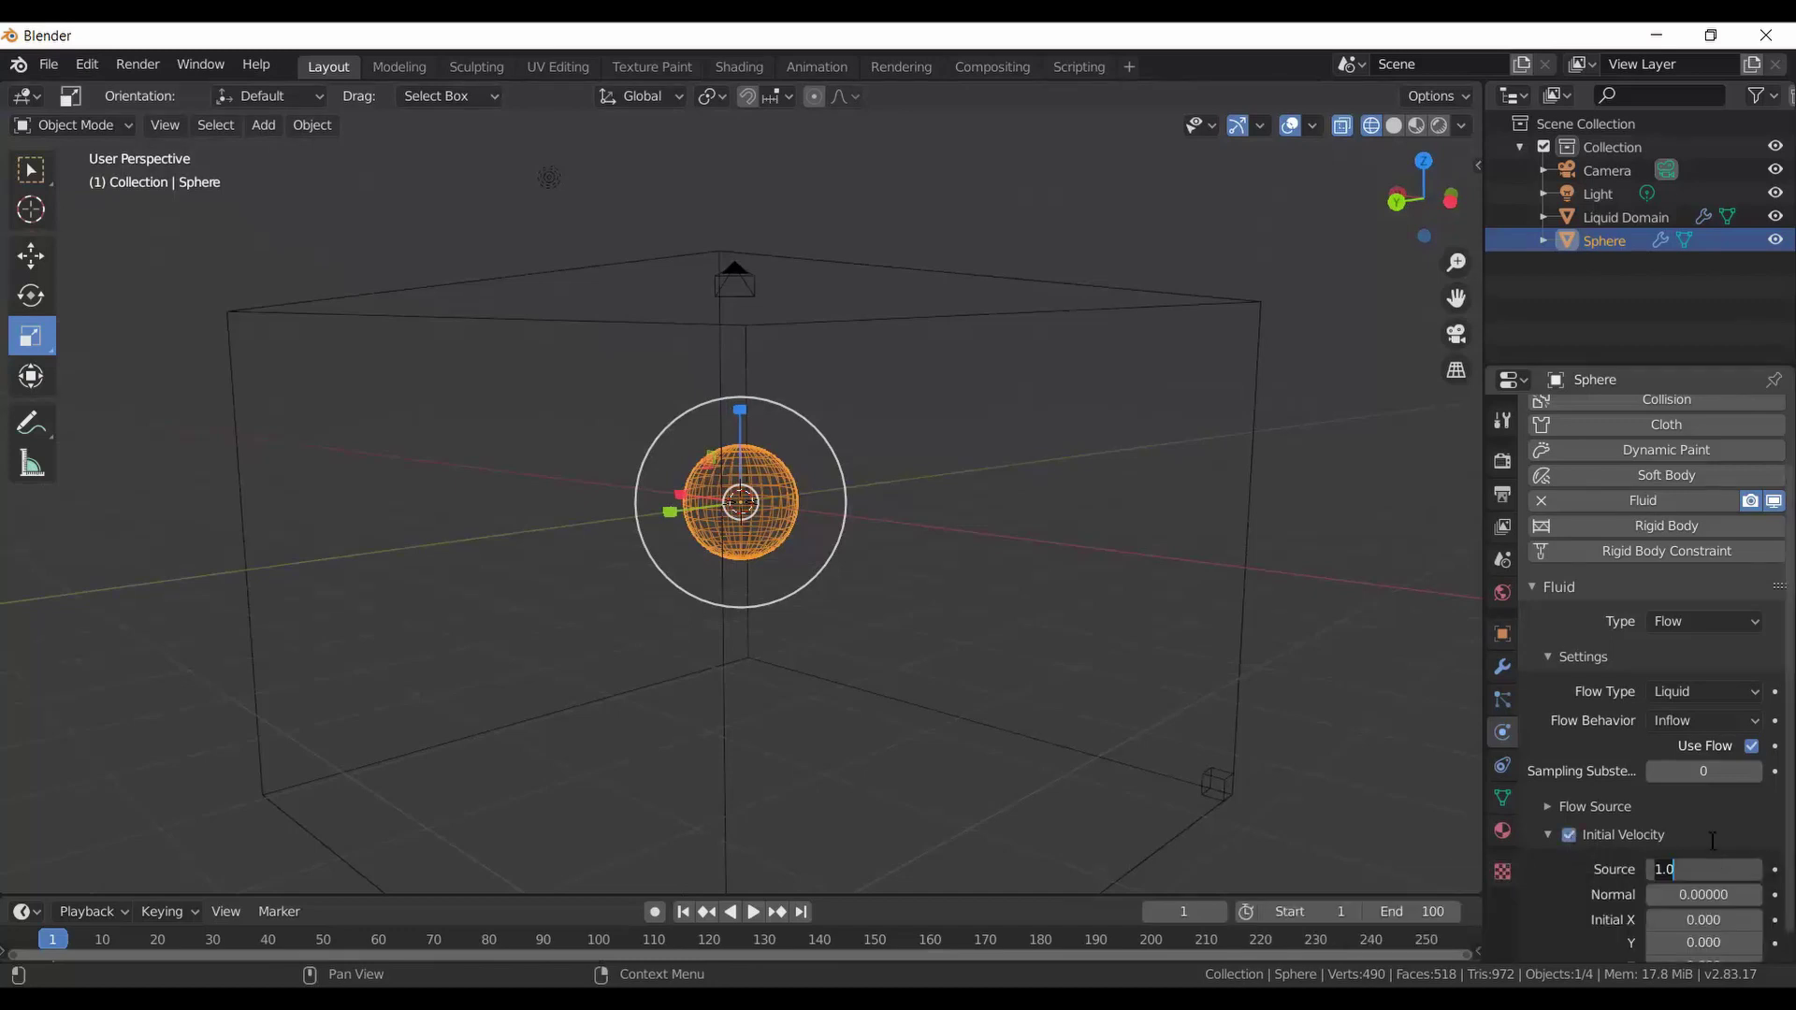
type(".8")
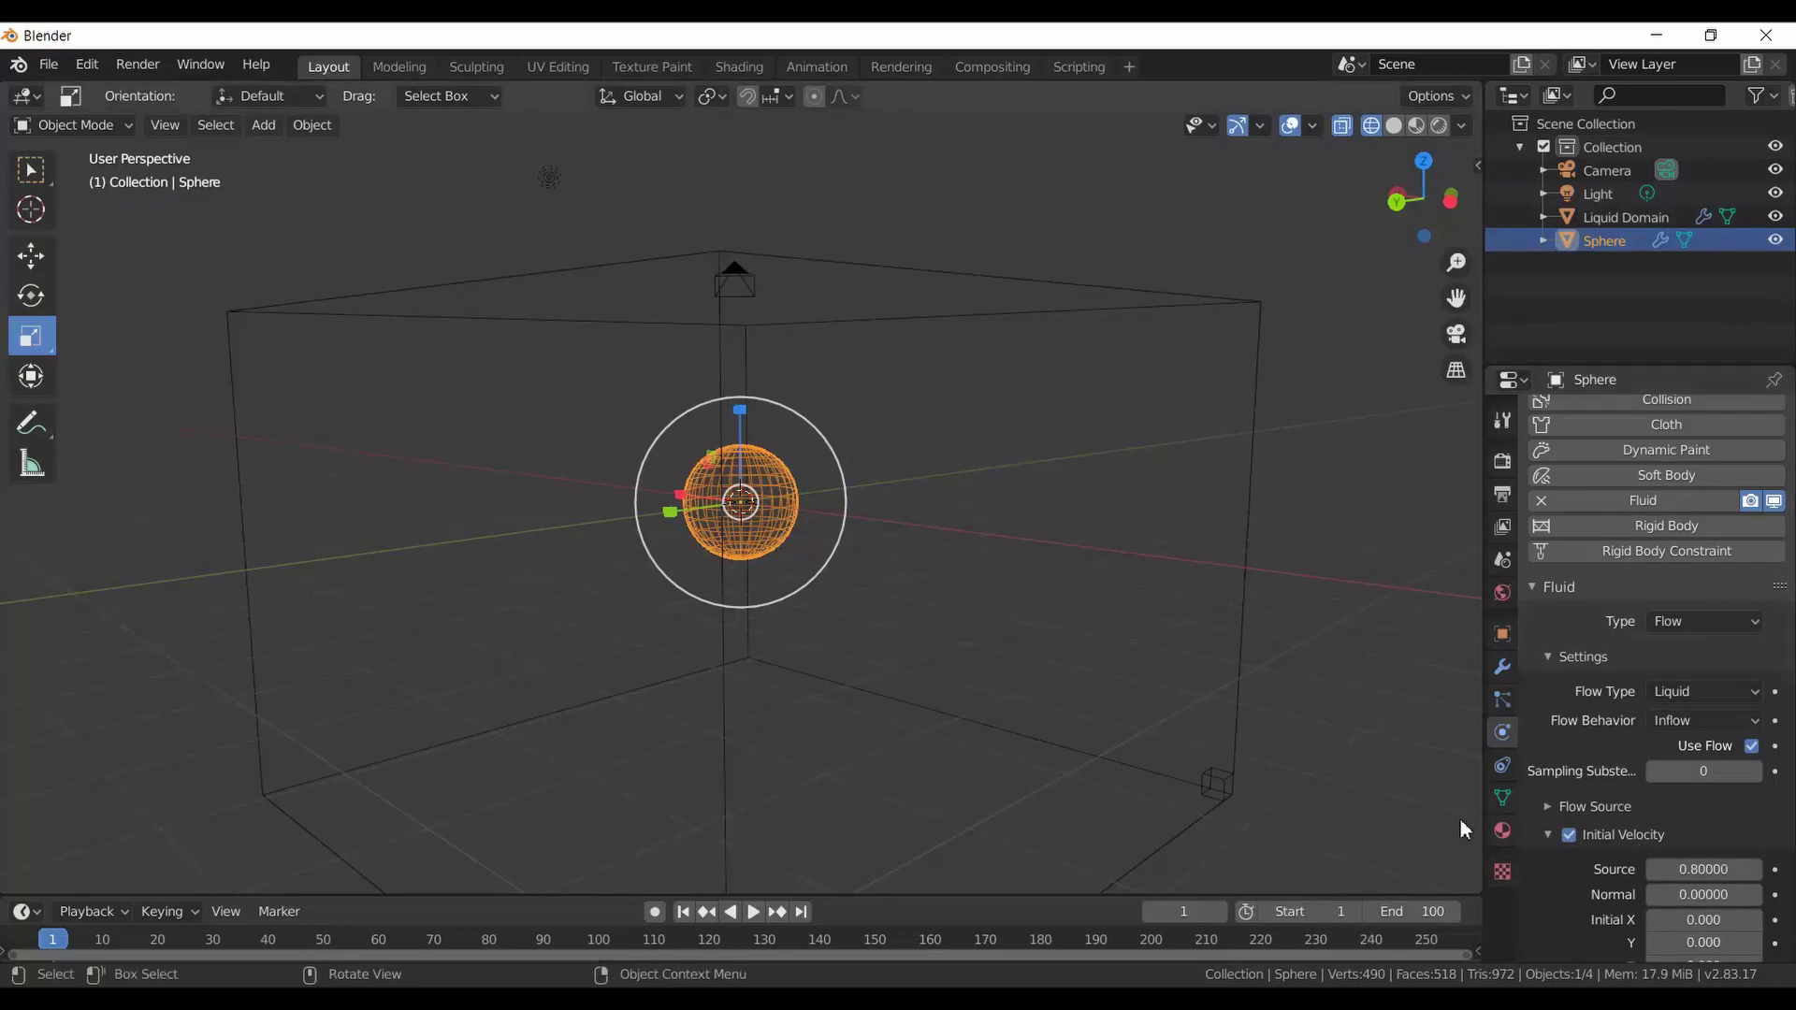
Select the liquid domain and set its cache directory to a new Desktop folder named Water Sim
middle_click_drag(1222, 432, 1287, 489)
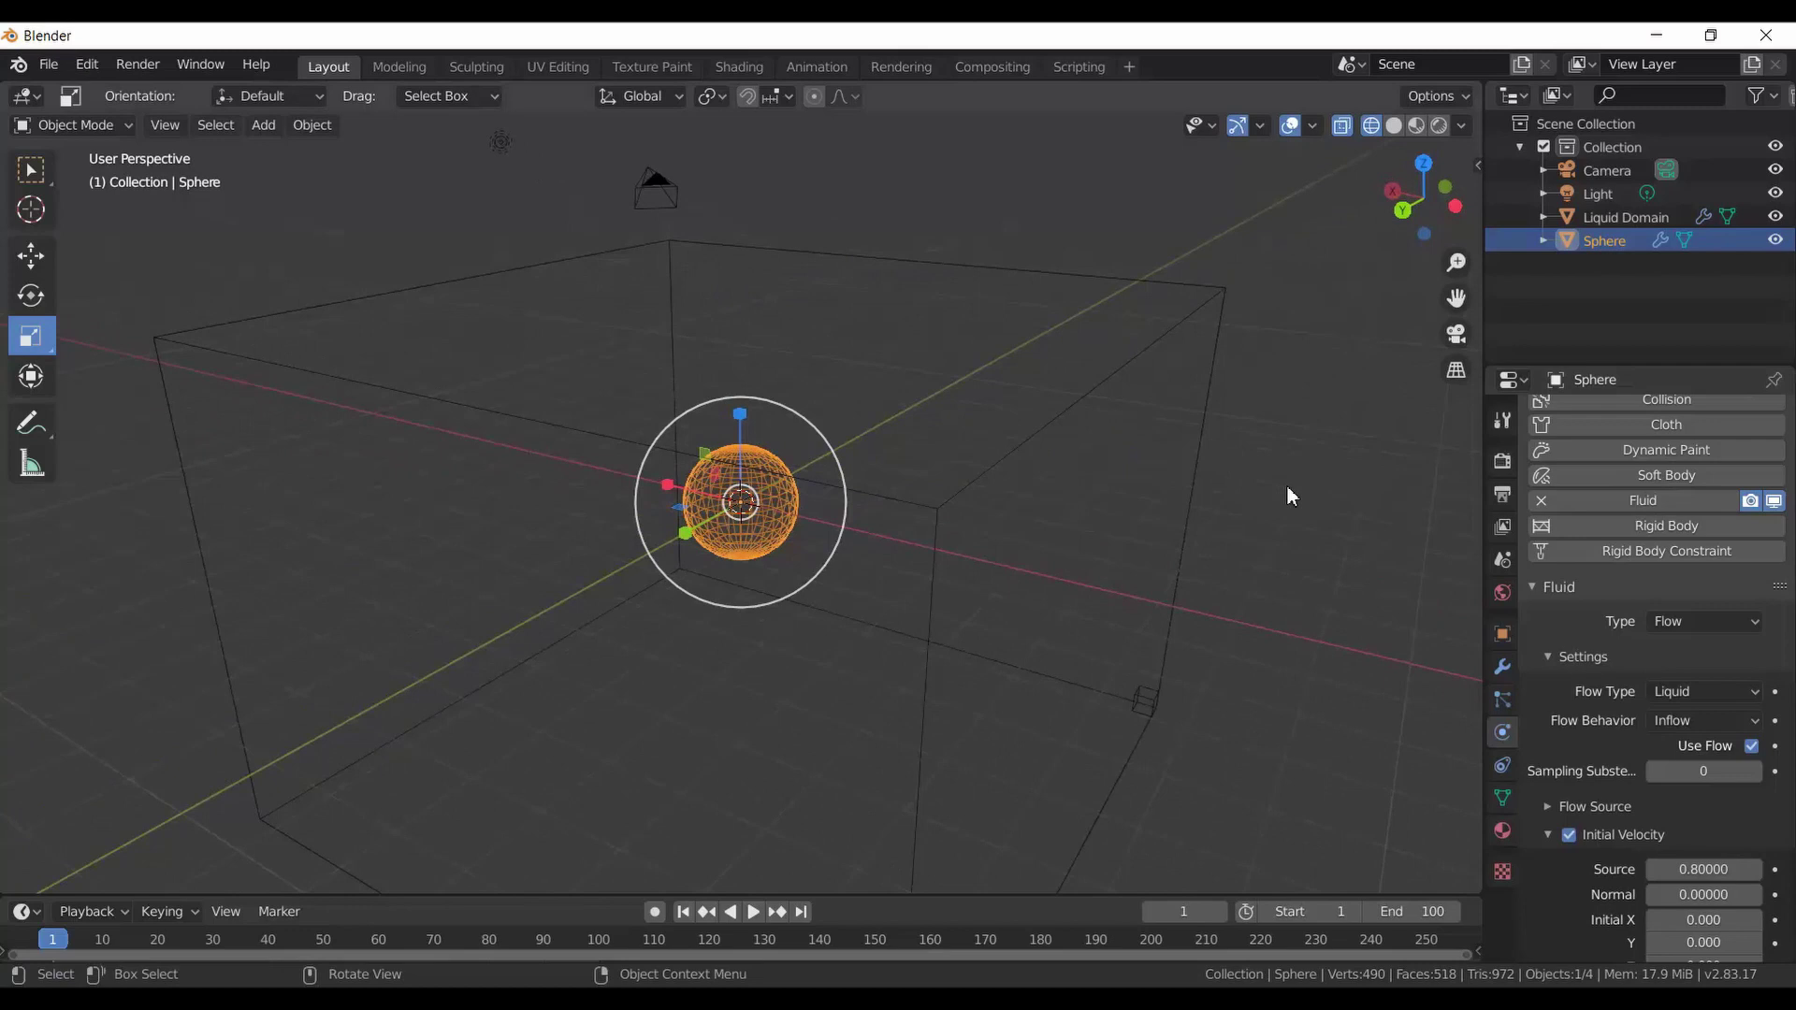
left_click(1287, 488)
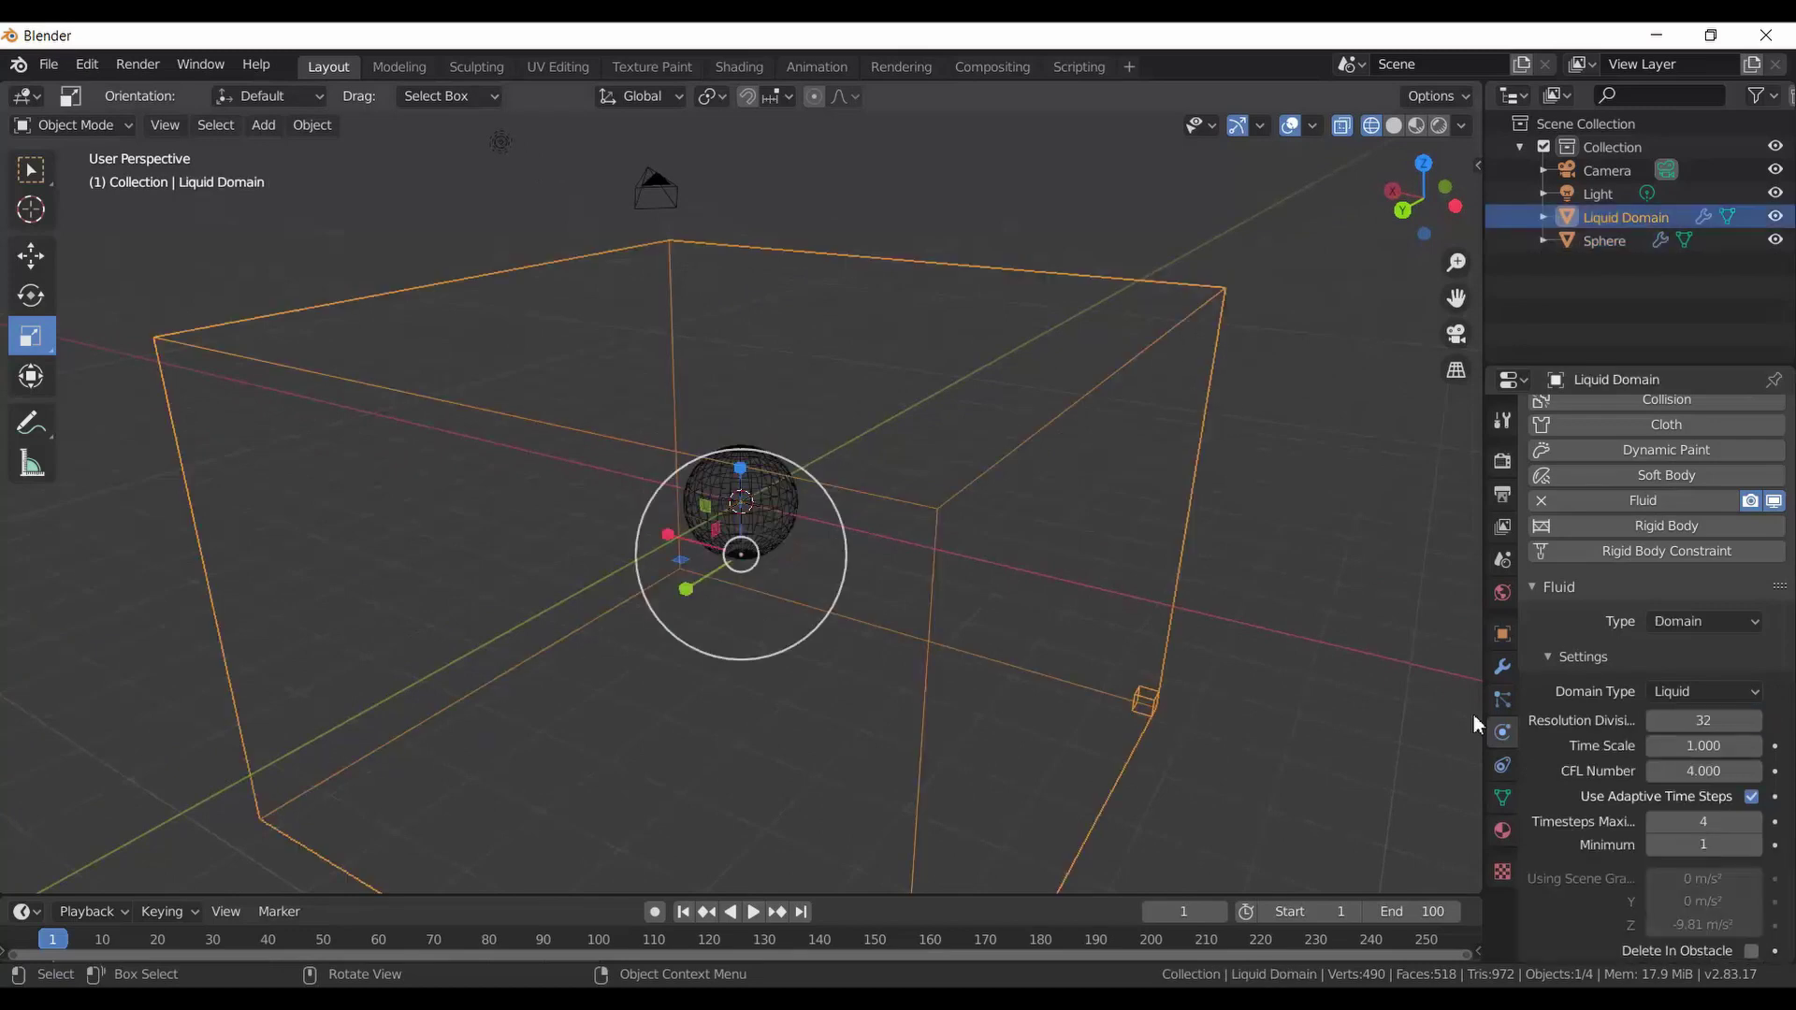
scroll(1590, 738, "down", 8)
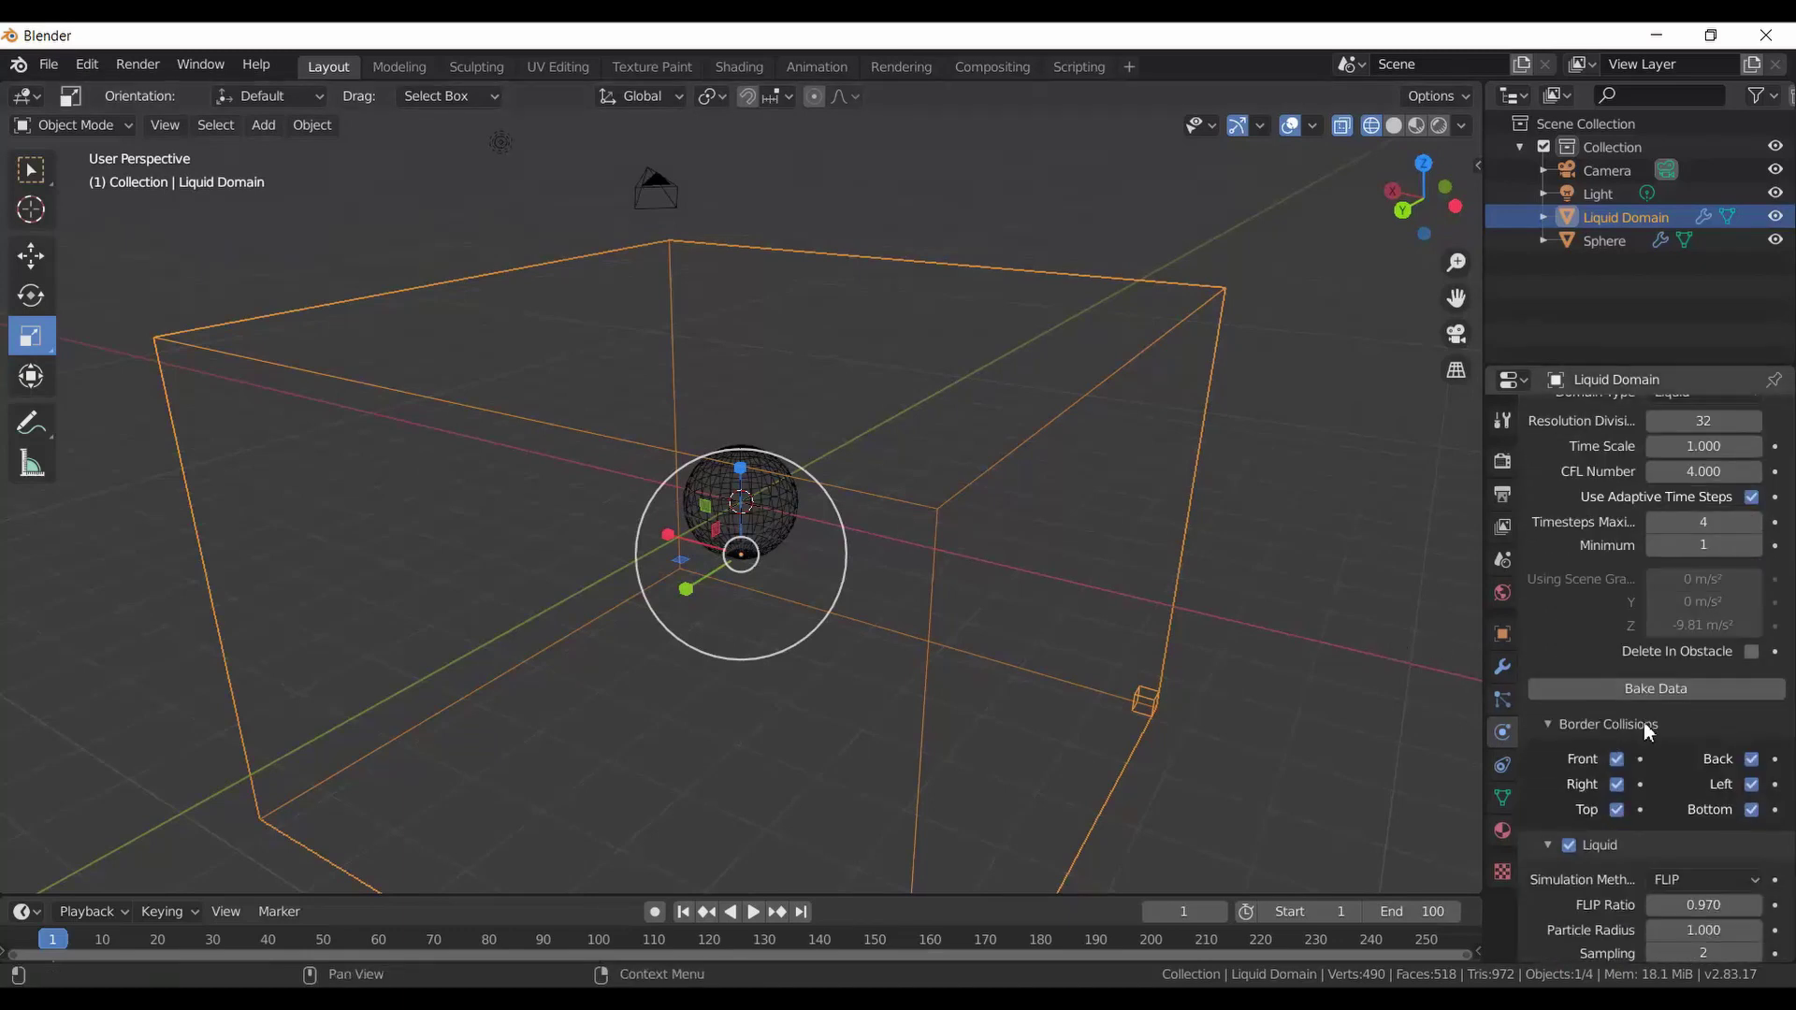
scroll(1642, 694, "down", 10)
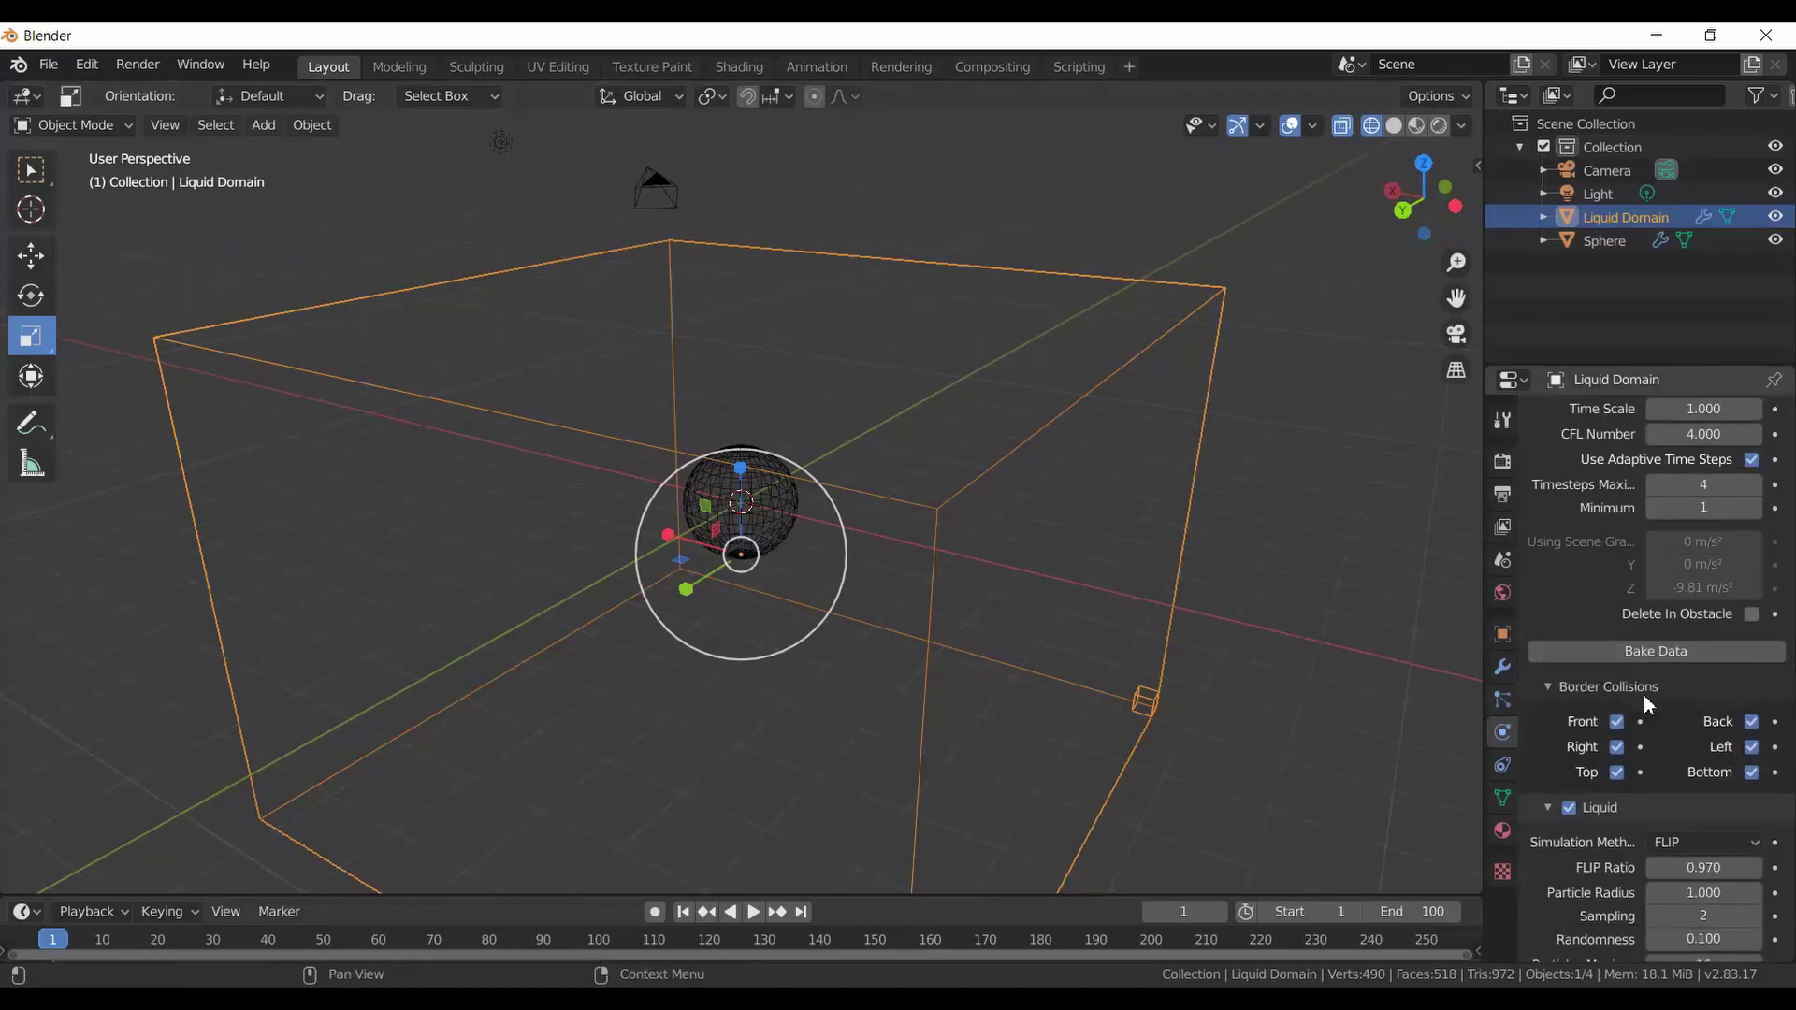
scroll(1642, 694, "down", 5)
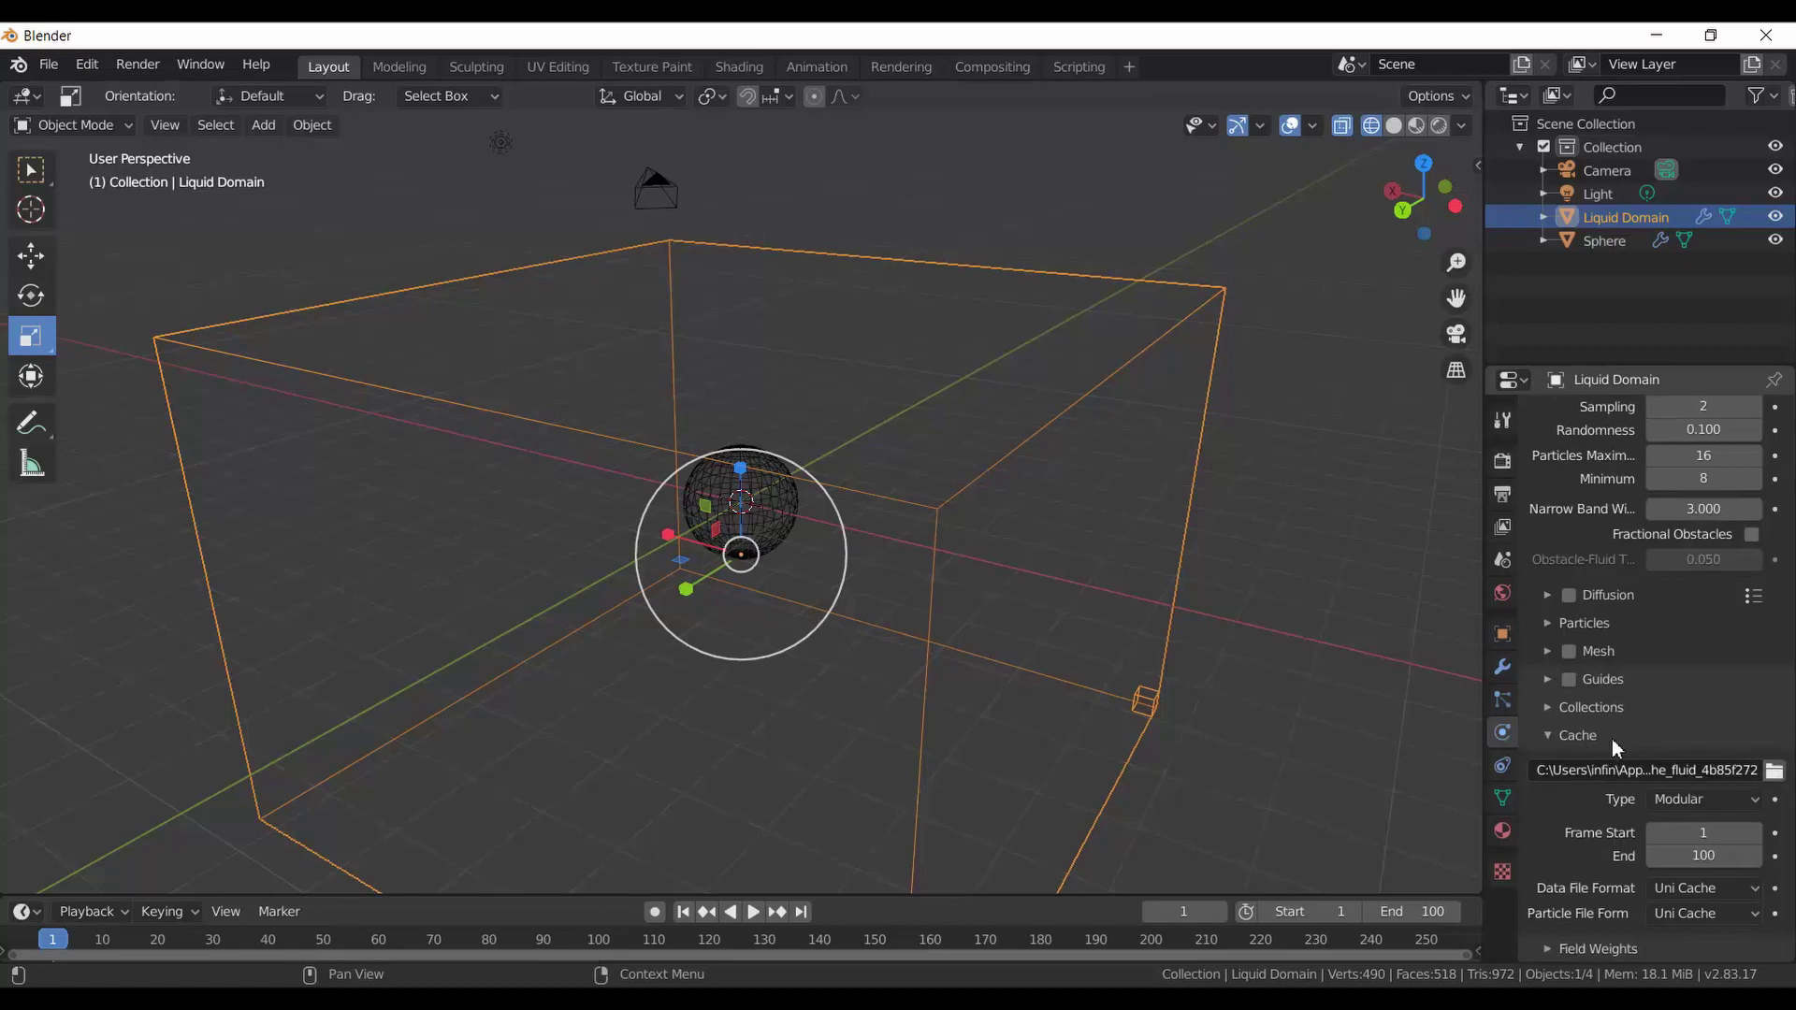
left_click(1774, 770)
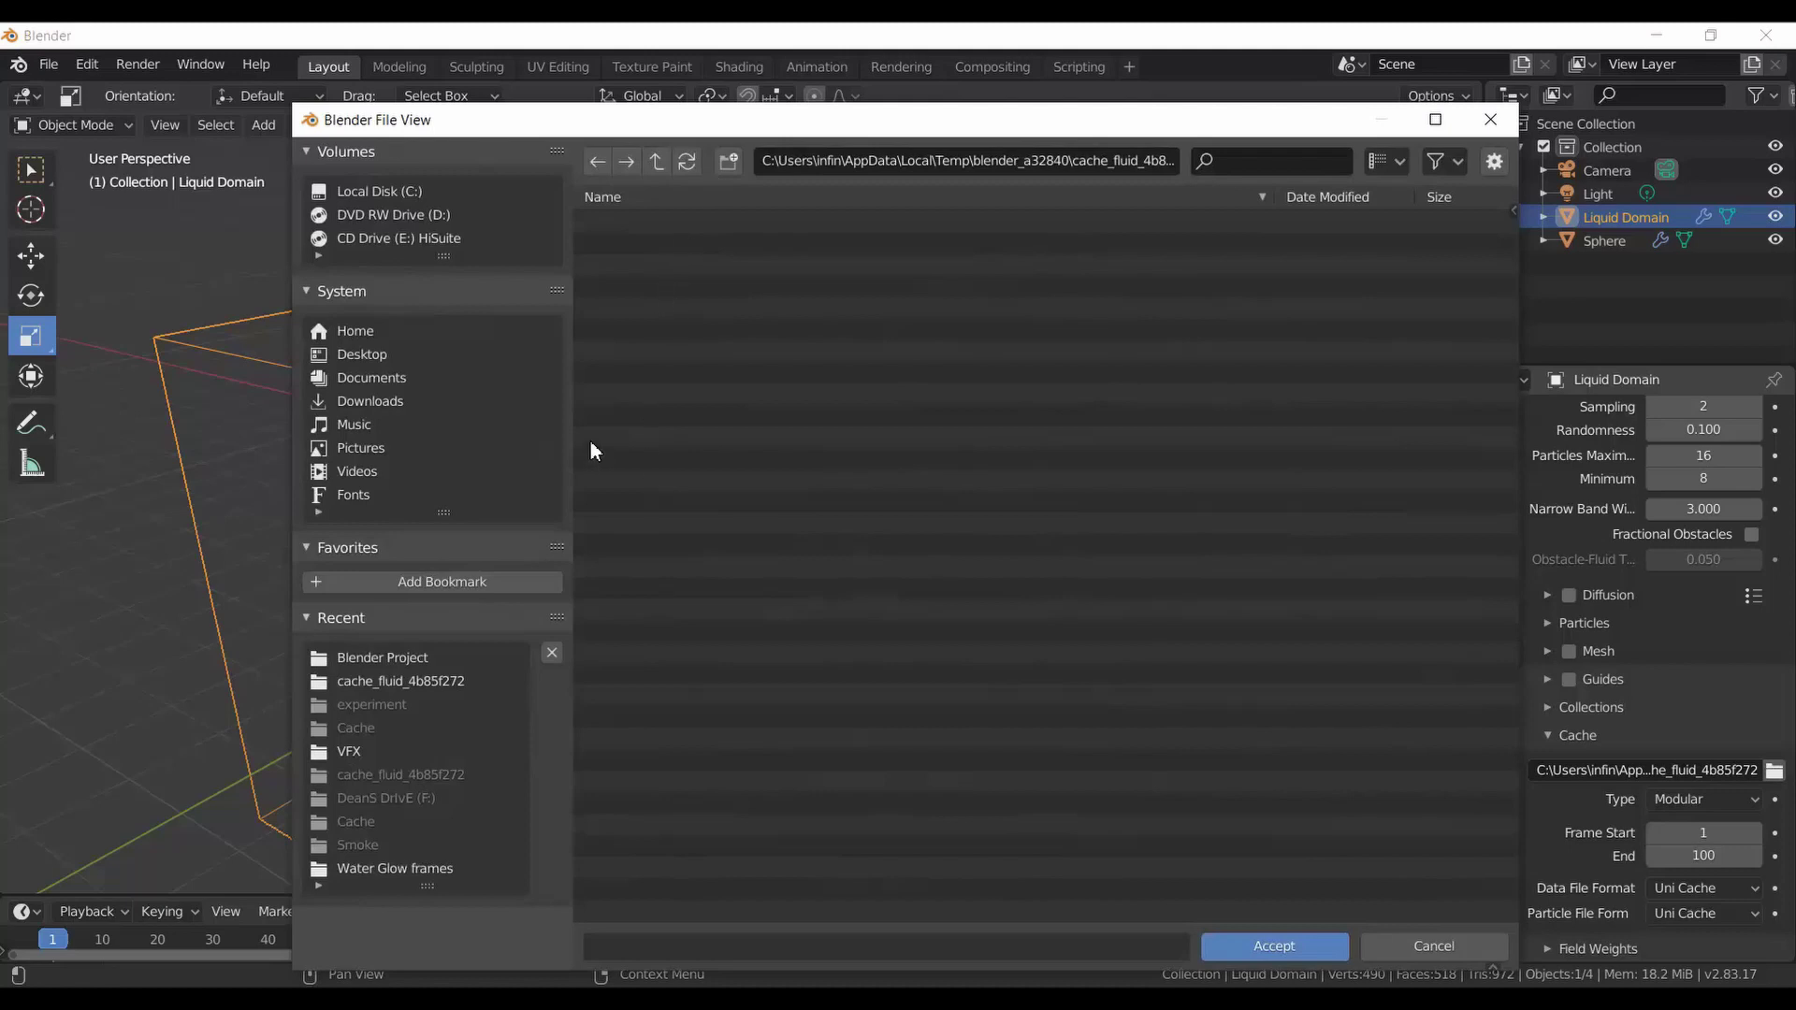
left_click(354, 360)
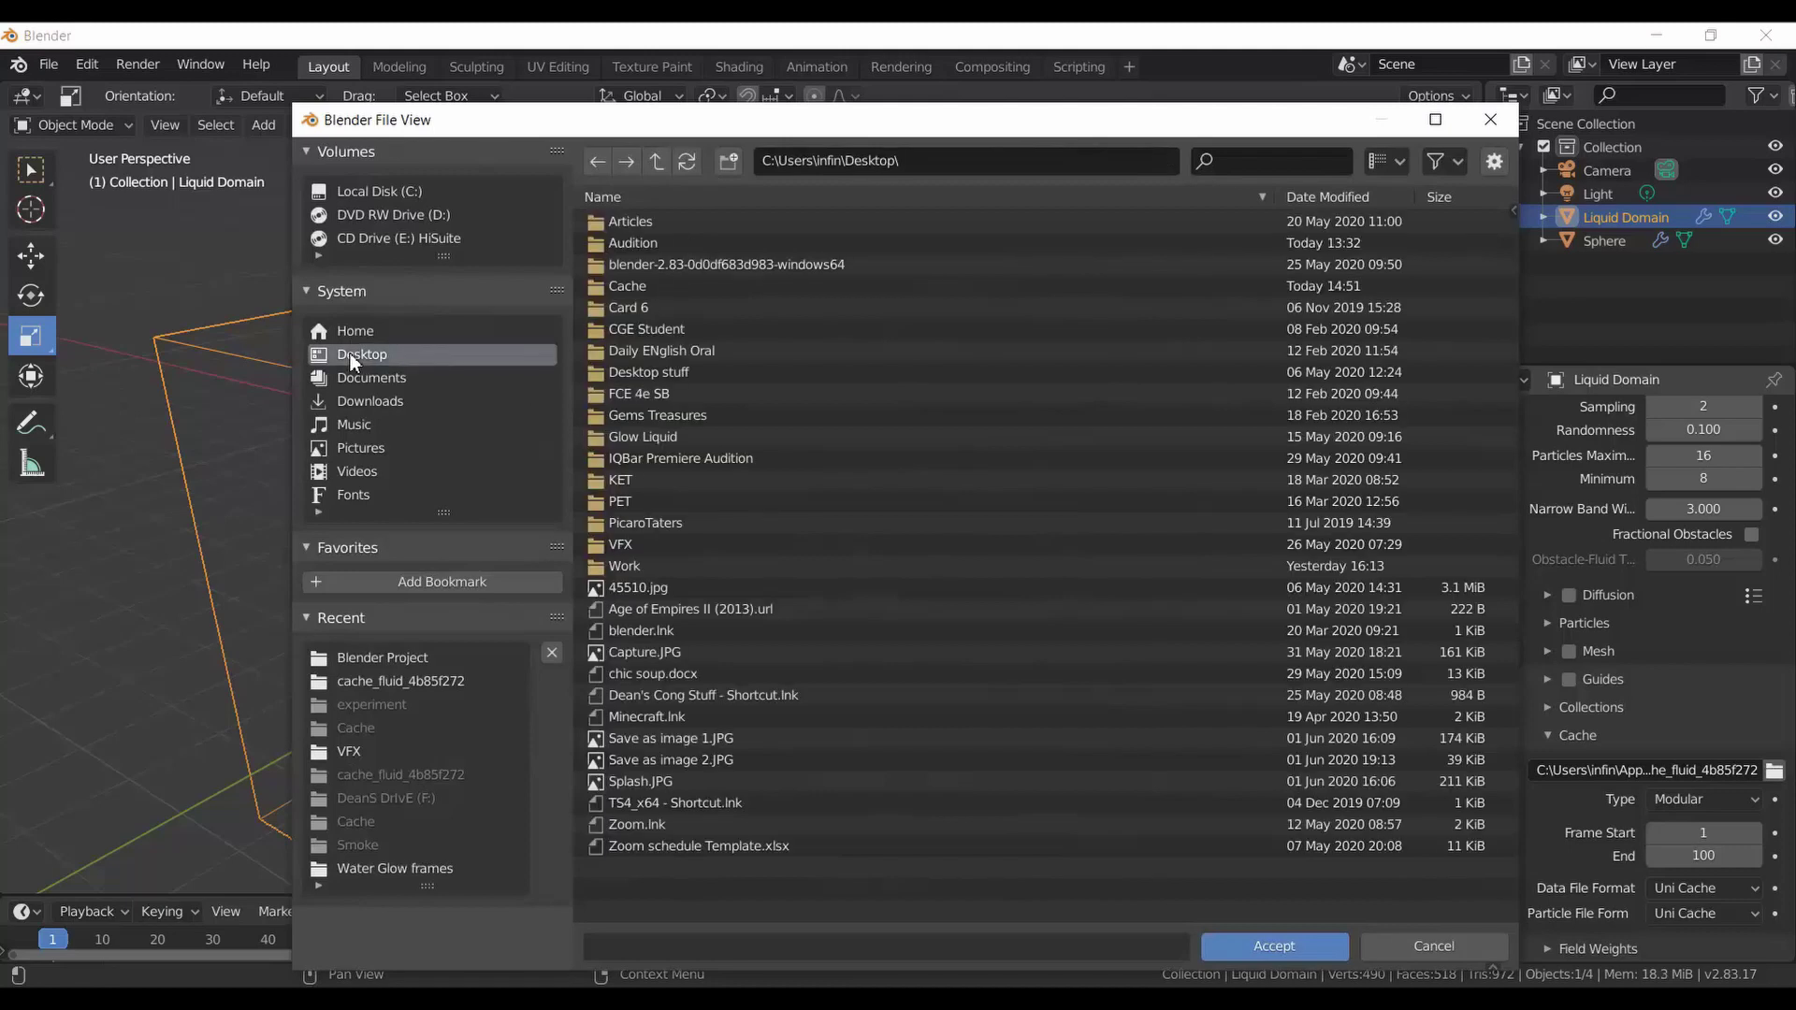
left_click(729, 162)
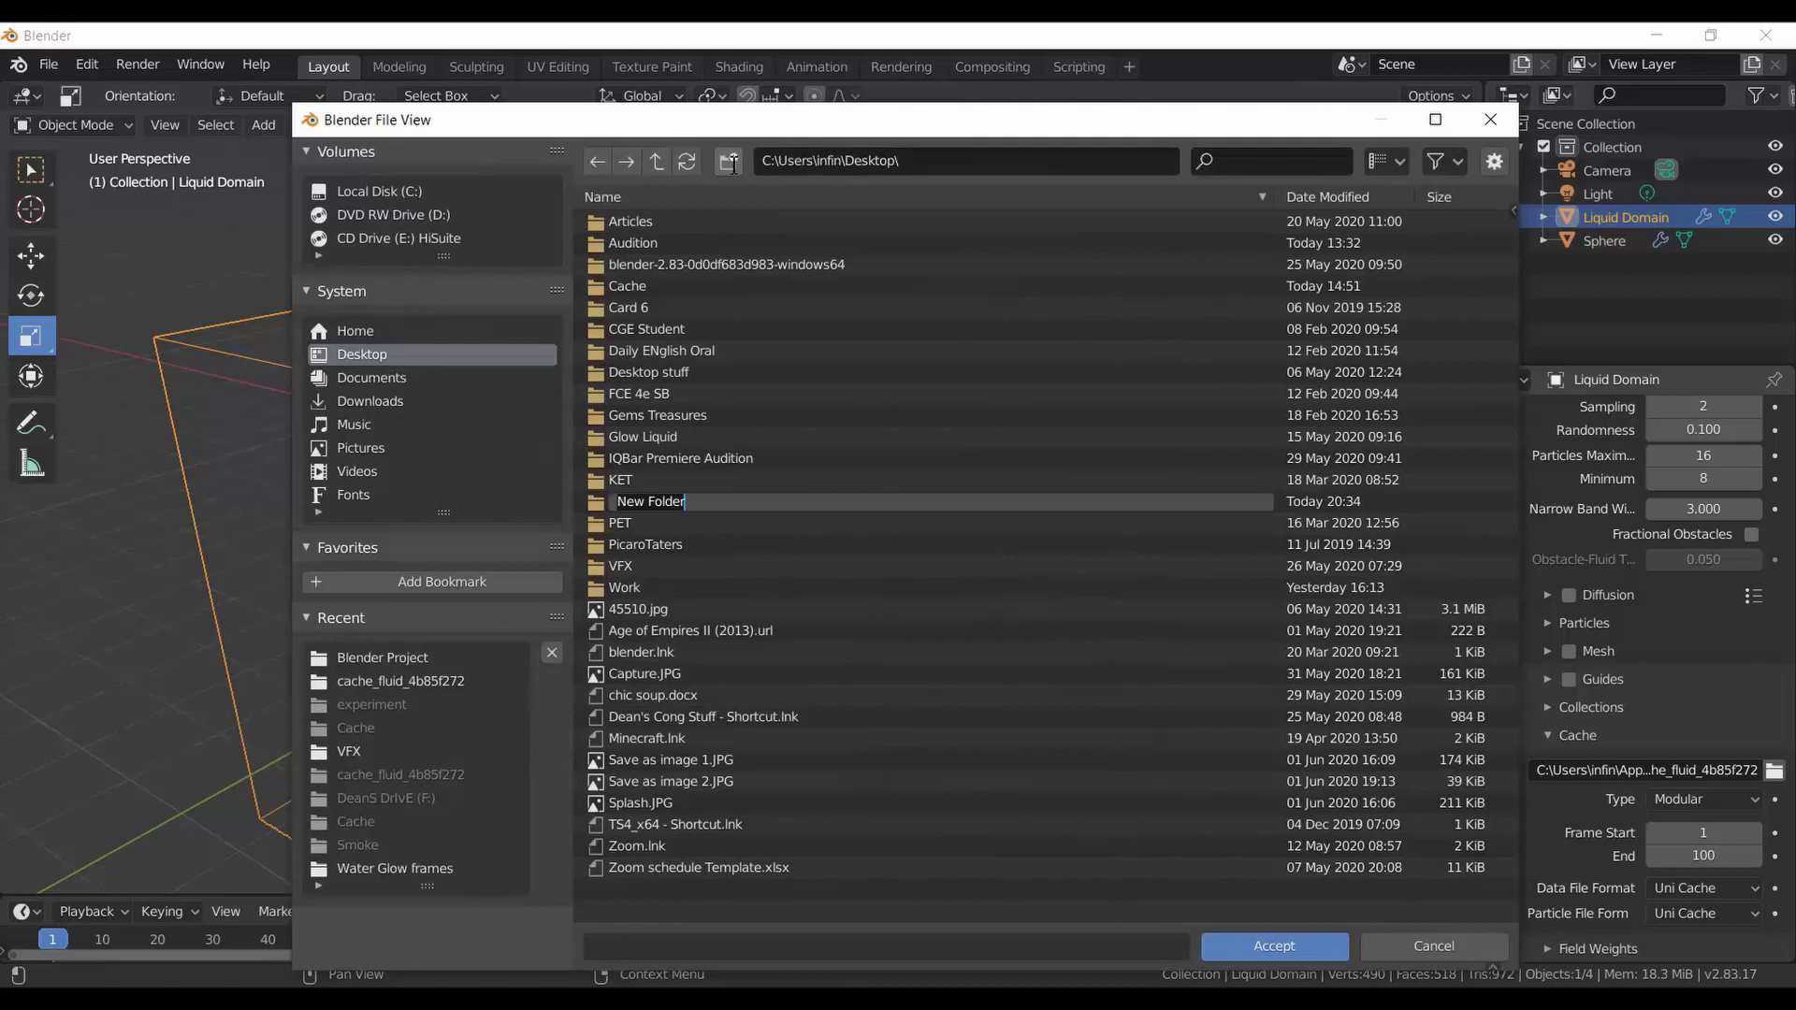
type("Water Sim")
key("Return")
double_click(637, 567)
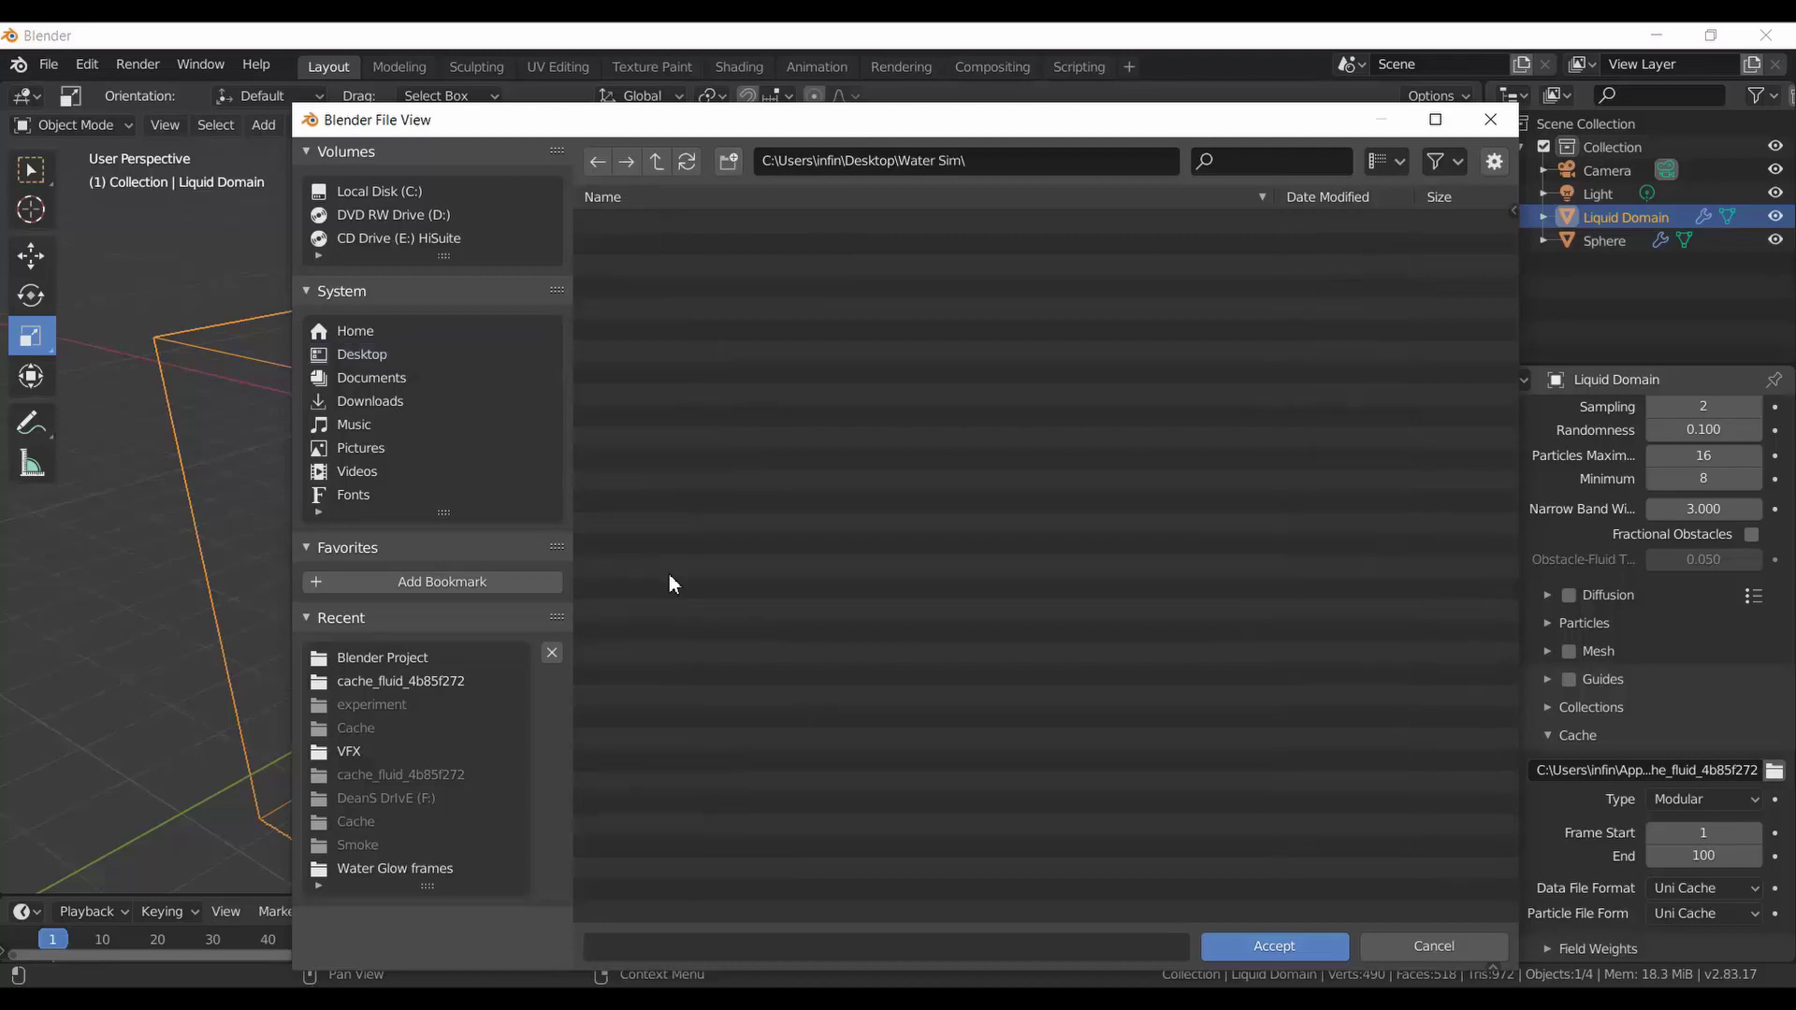
left_click(1255, 946)
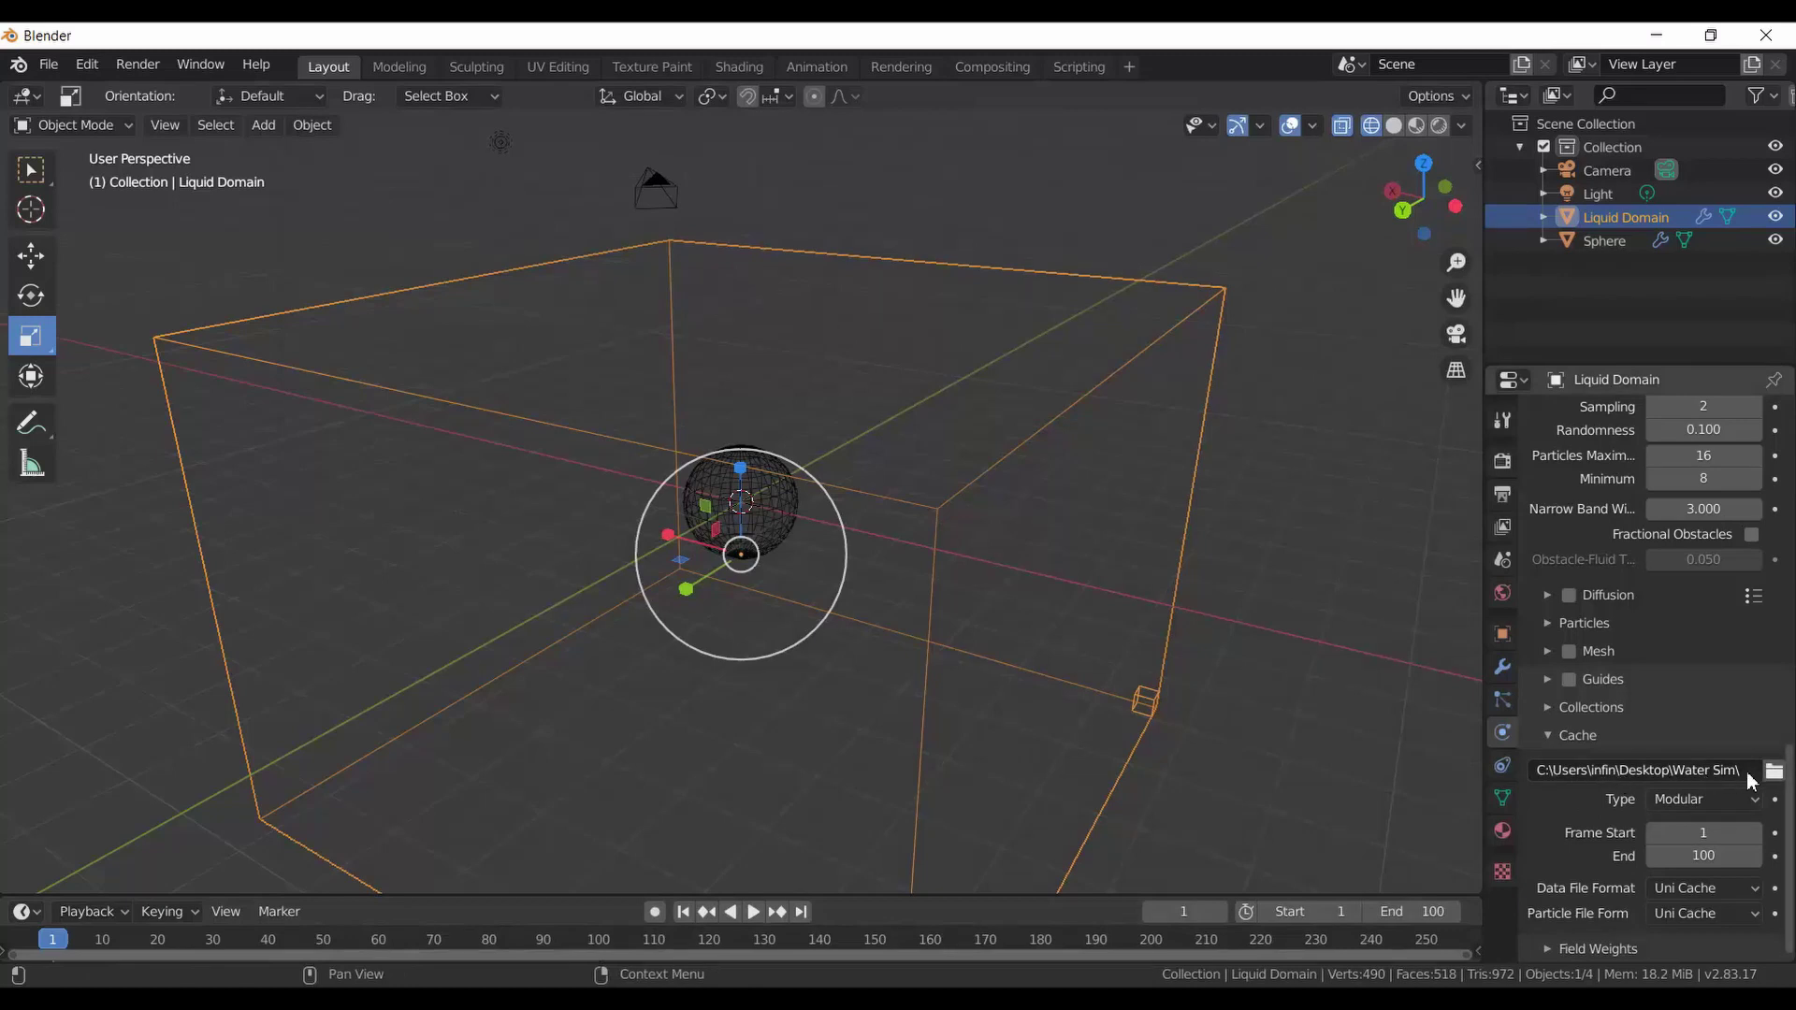
Bake the liquid domain's fluid data at resolution 32
scroll(1607, 699, "up", 15)
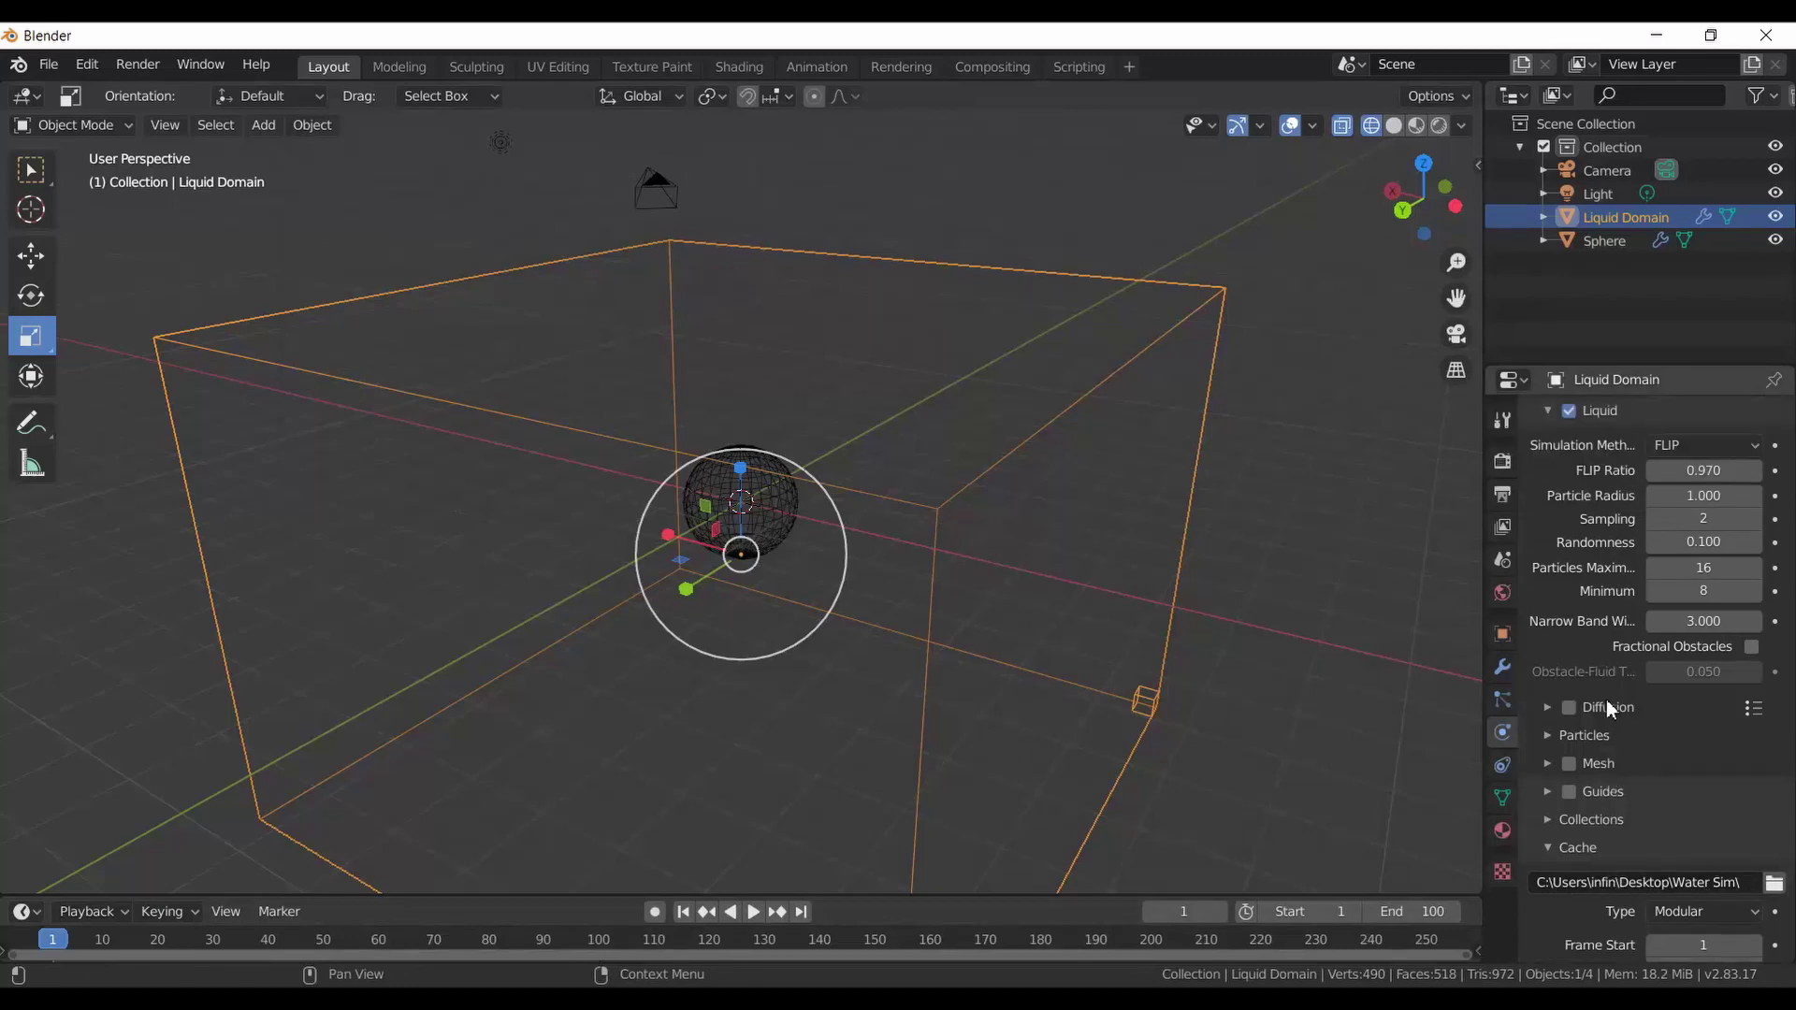
scroll(1607, 696, "down", 4)
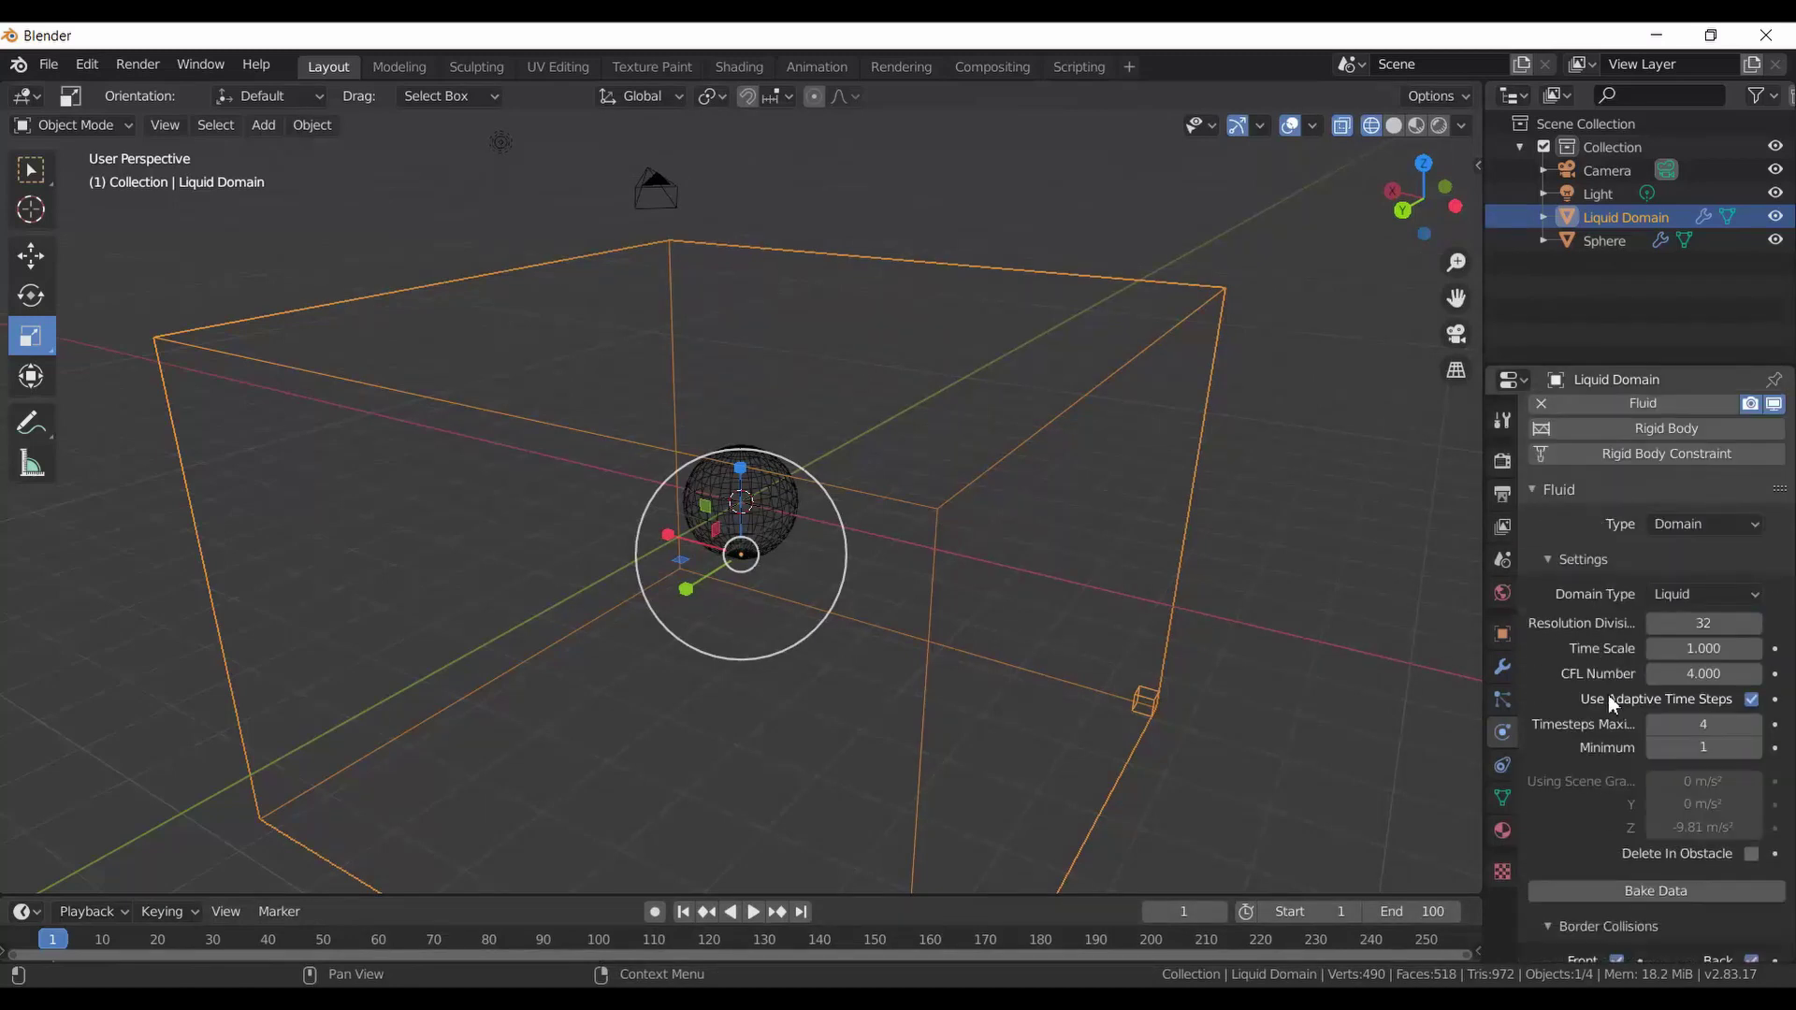
scroll(1608, 697, "up", 1)
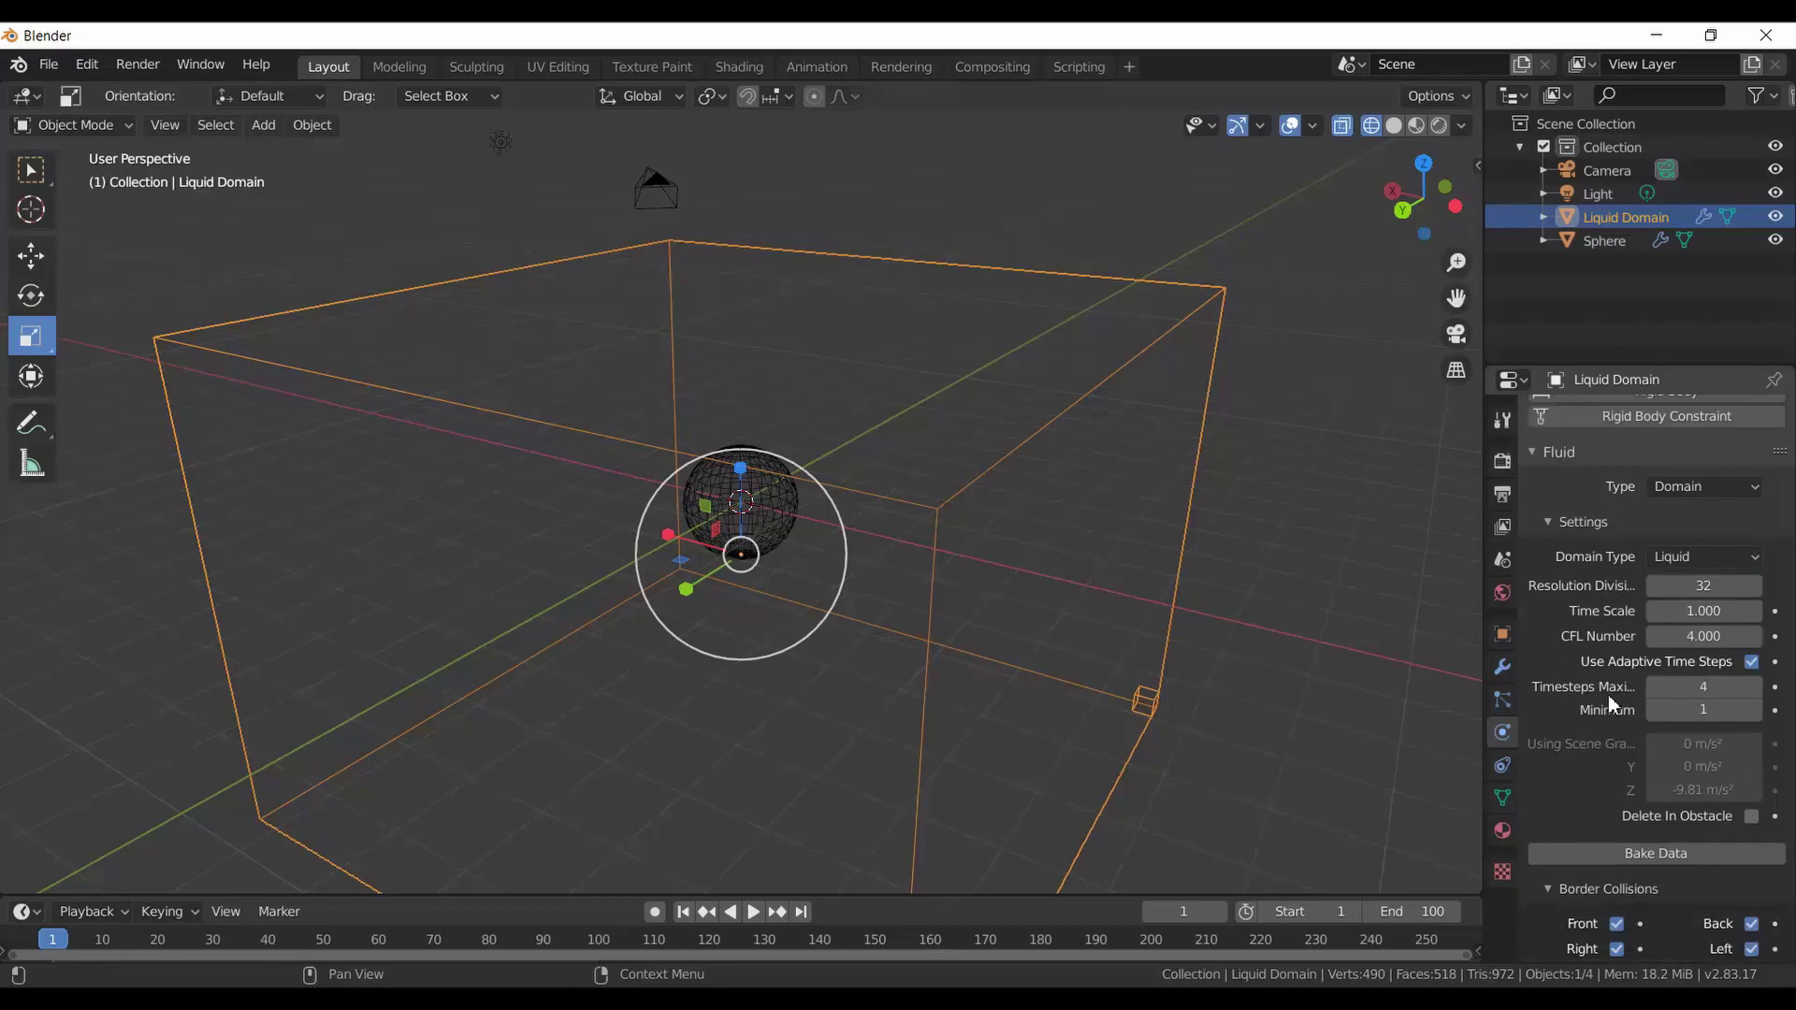
left_click(1638, 855)
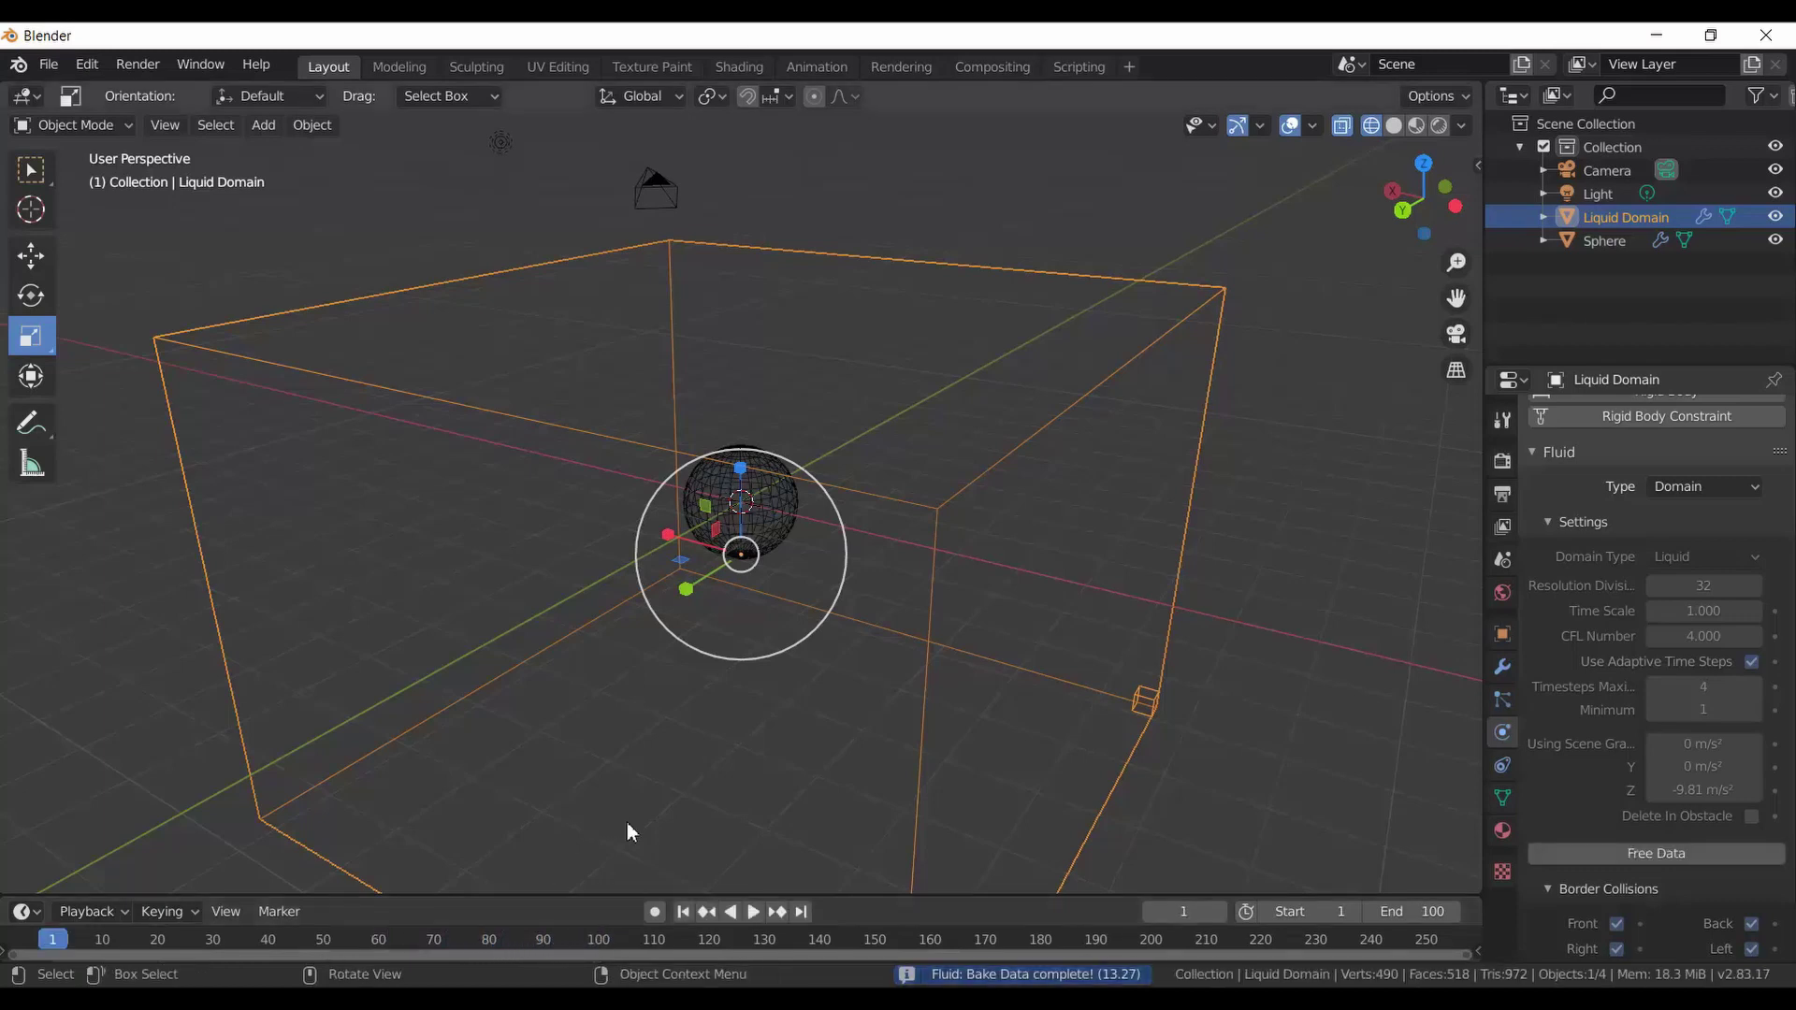
Inspect the baked particles inside the sphere, deselect the domain and play back the liquid simulation, stopping it partway
middle_click_drag(907, 760, 805, 516)
scroll(755, 734, "down", 4)
scroll(807, 509, "up", 6)
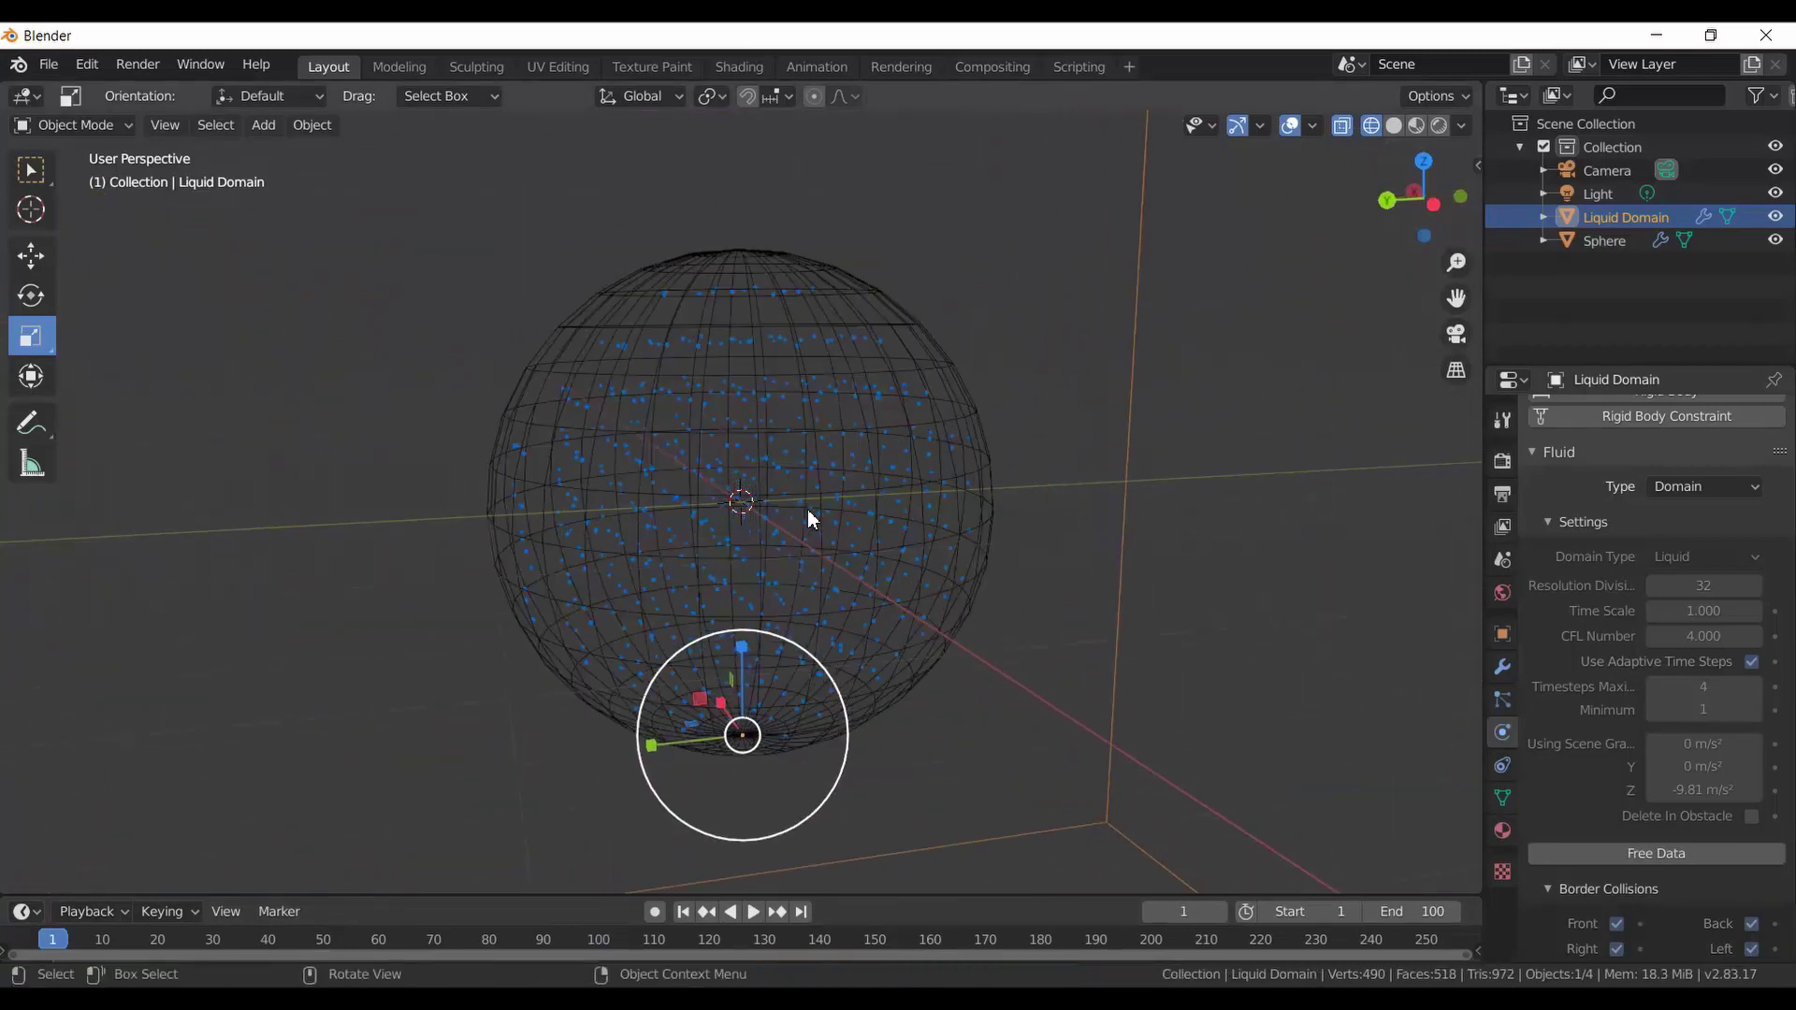
scroll(807, 509, "up", 2)
scroll(810, 519, "down", 8)
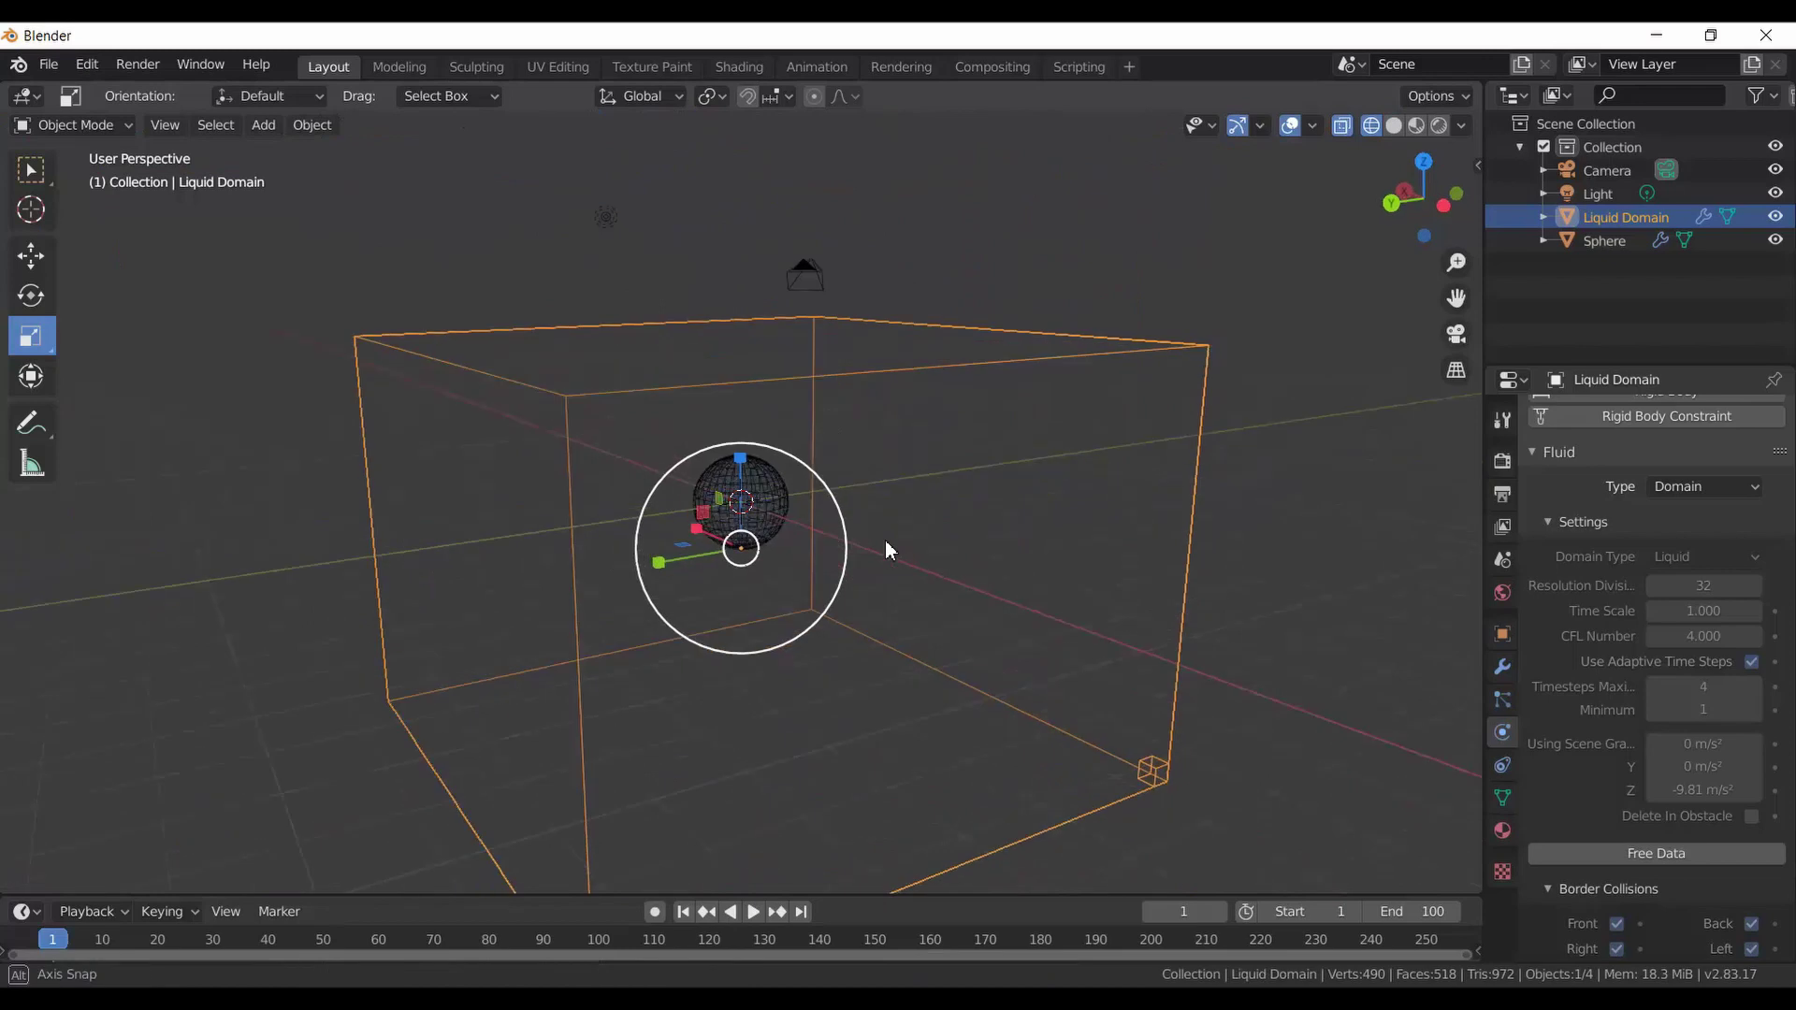
left_click(1270, 537)
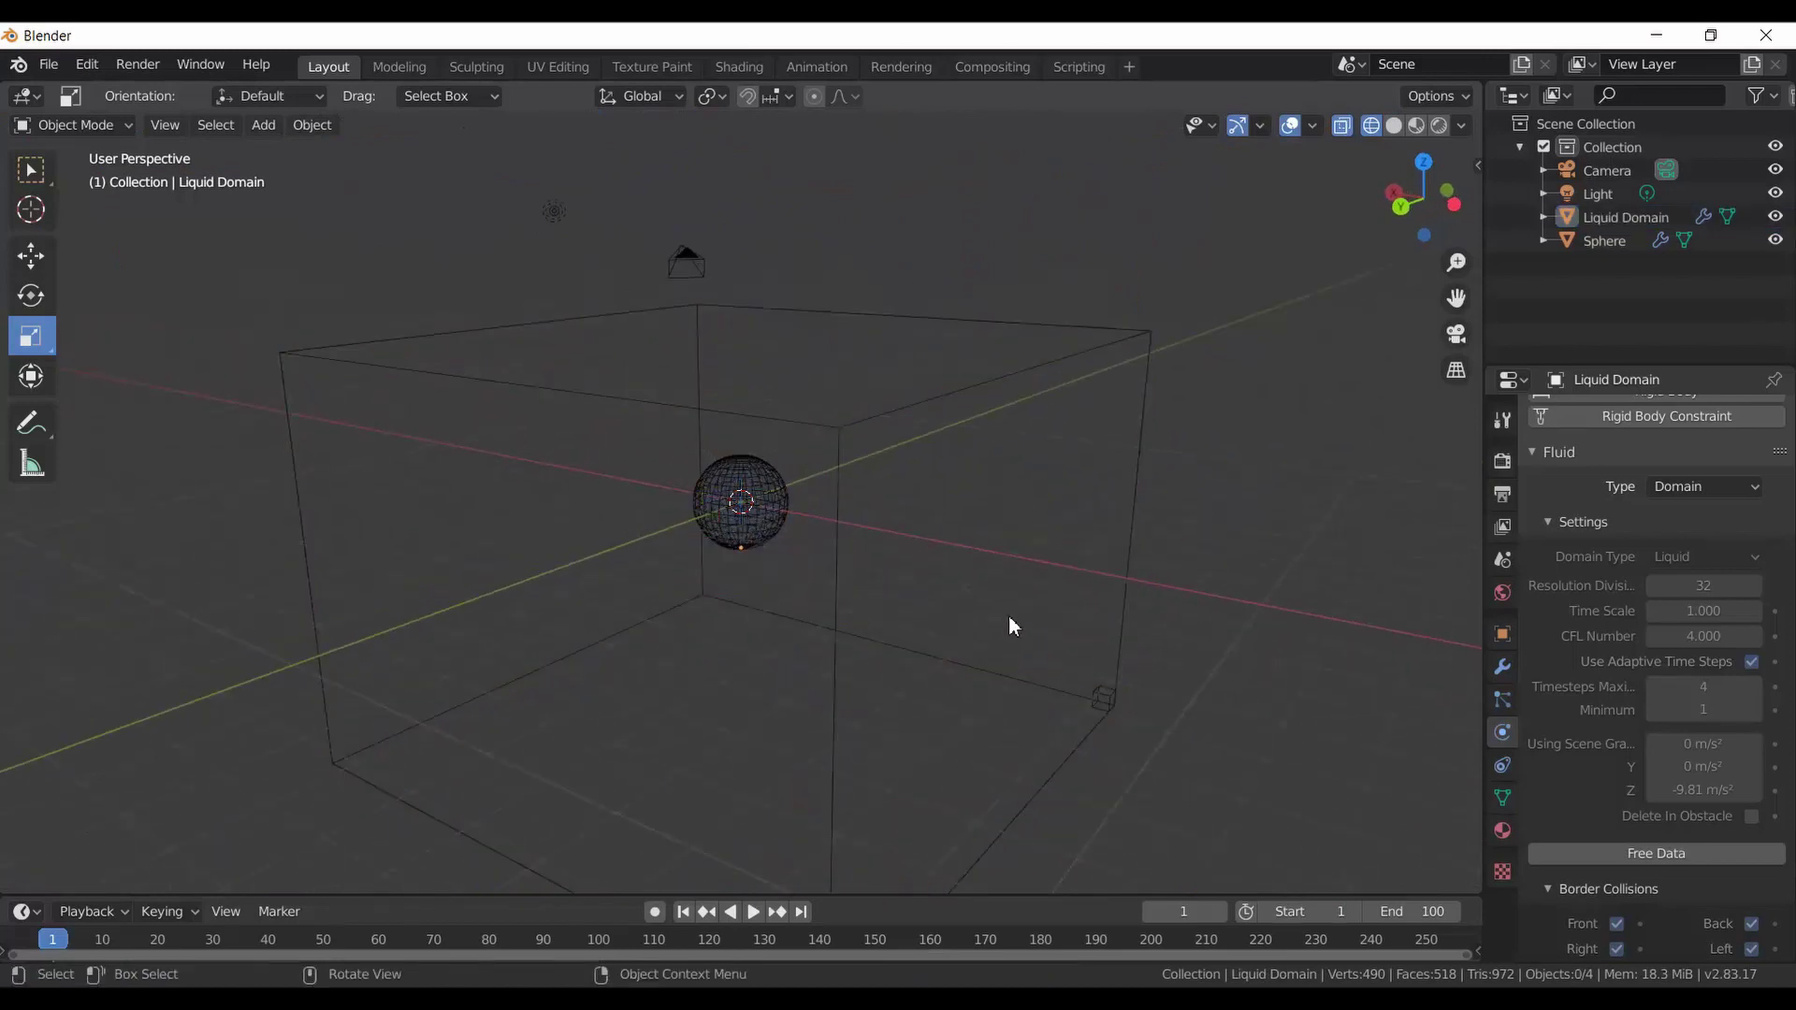
key("space")
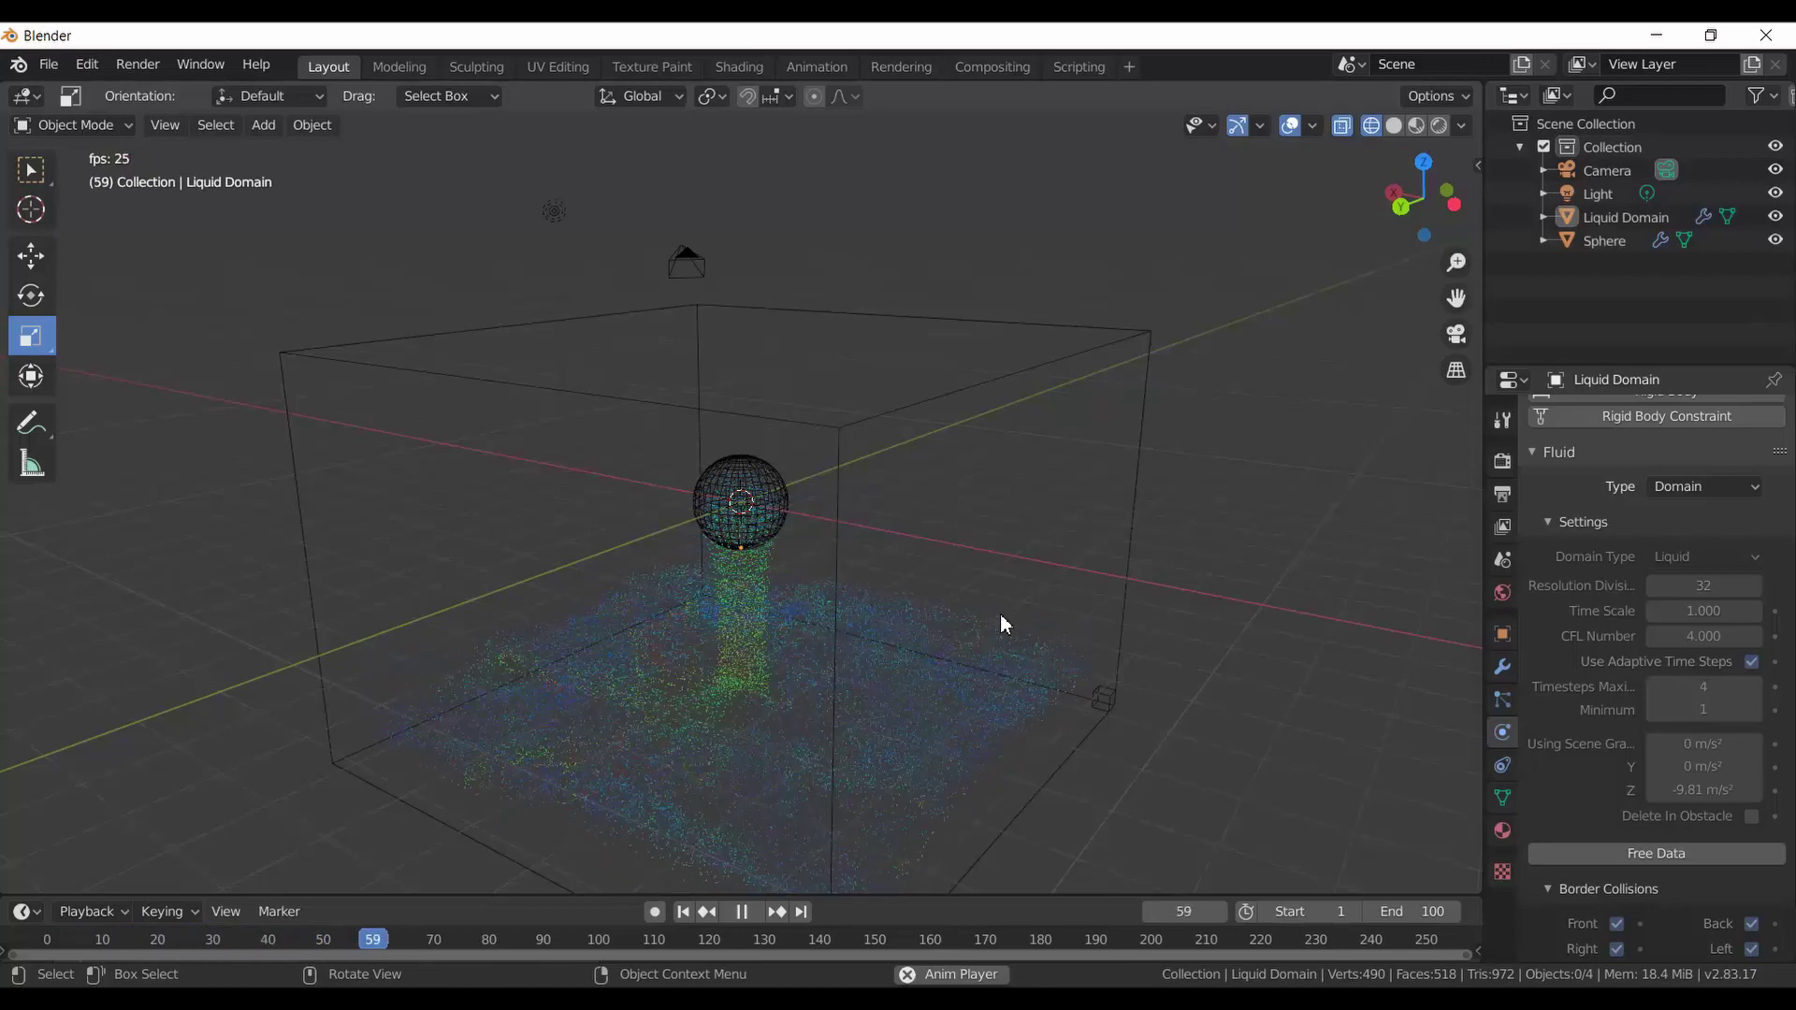
left_click(746, 918)
middle_click_drag(1046, 630, 903, 697)
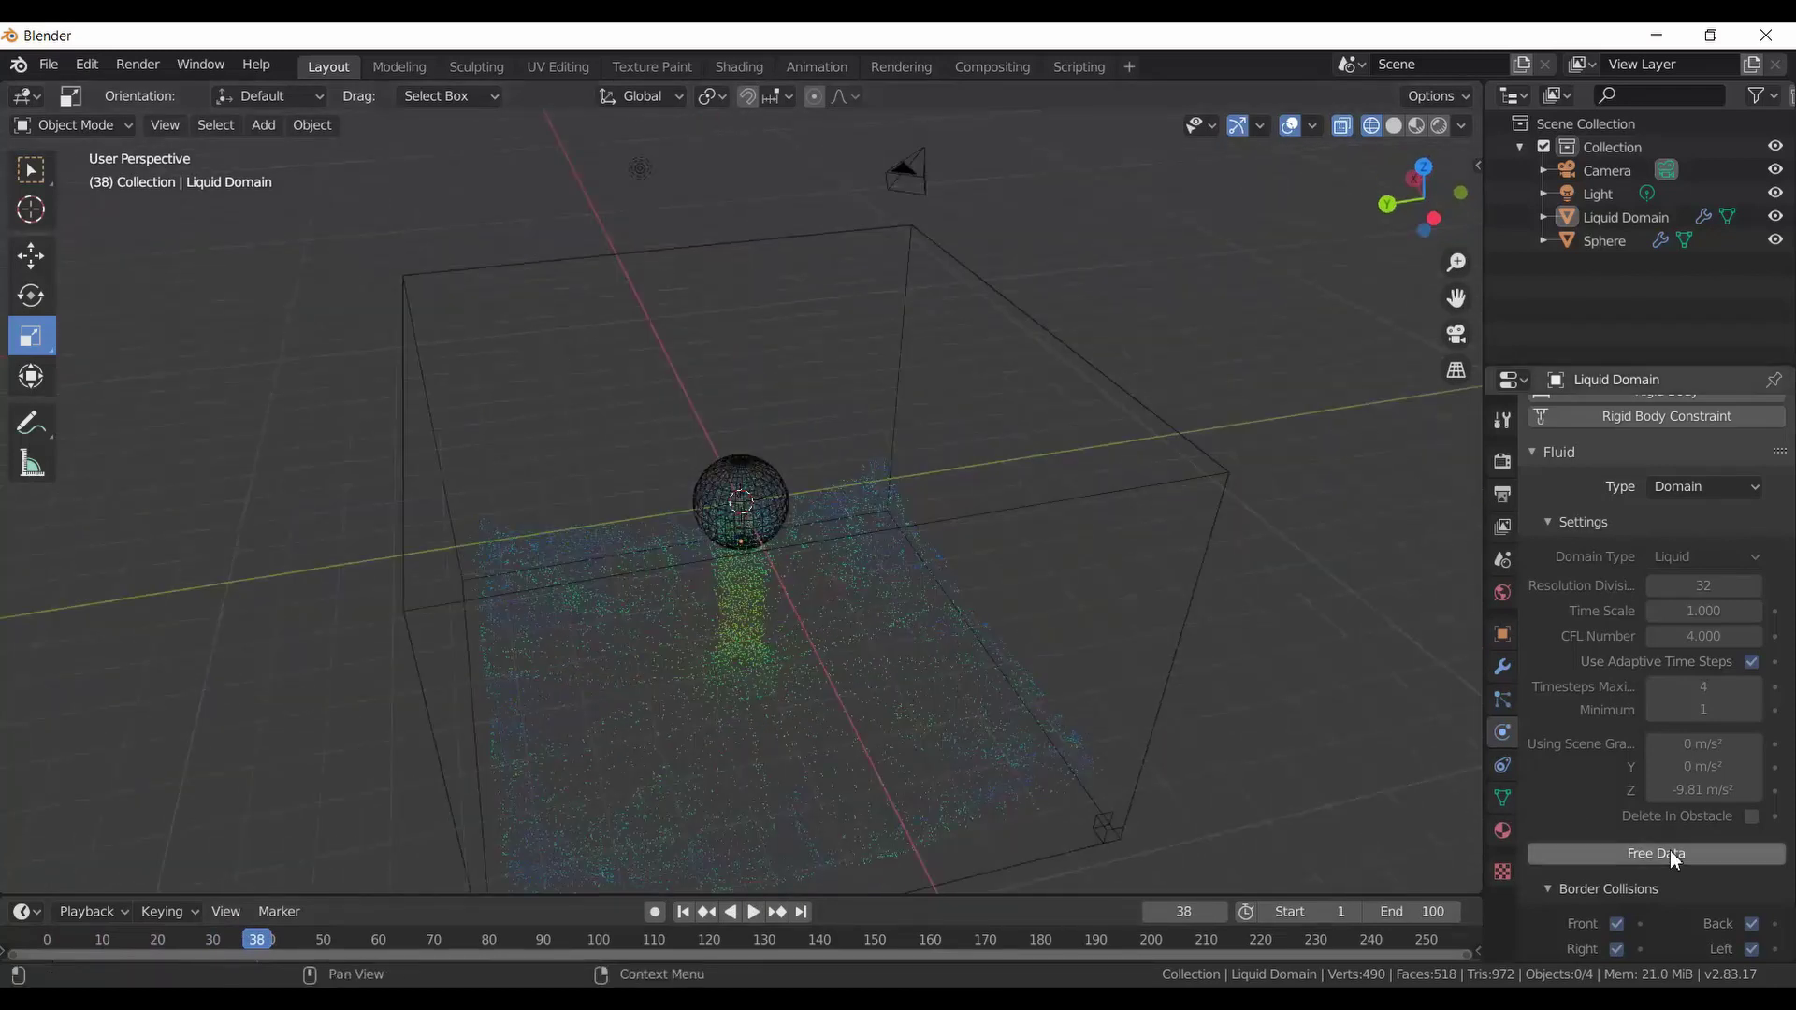
Select the liquid domain and free its baked fluid data
left_click(1189, 608)
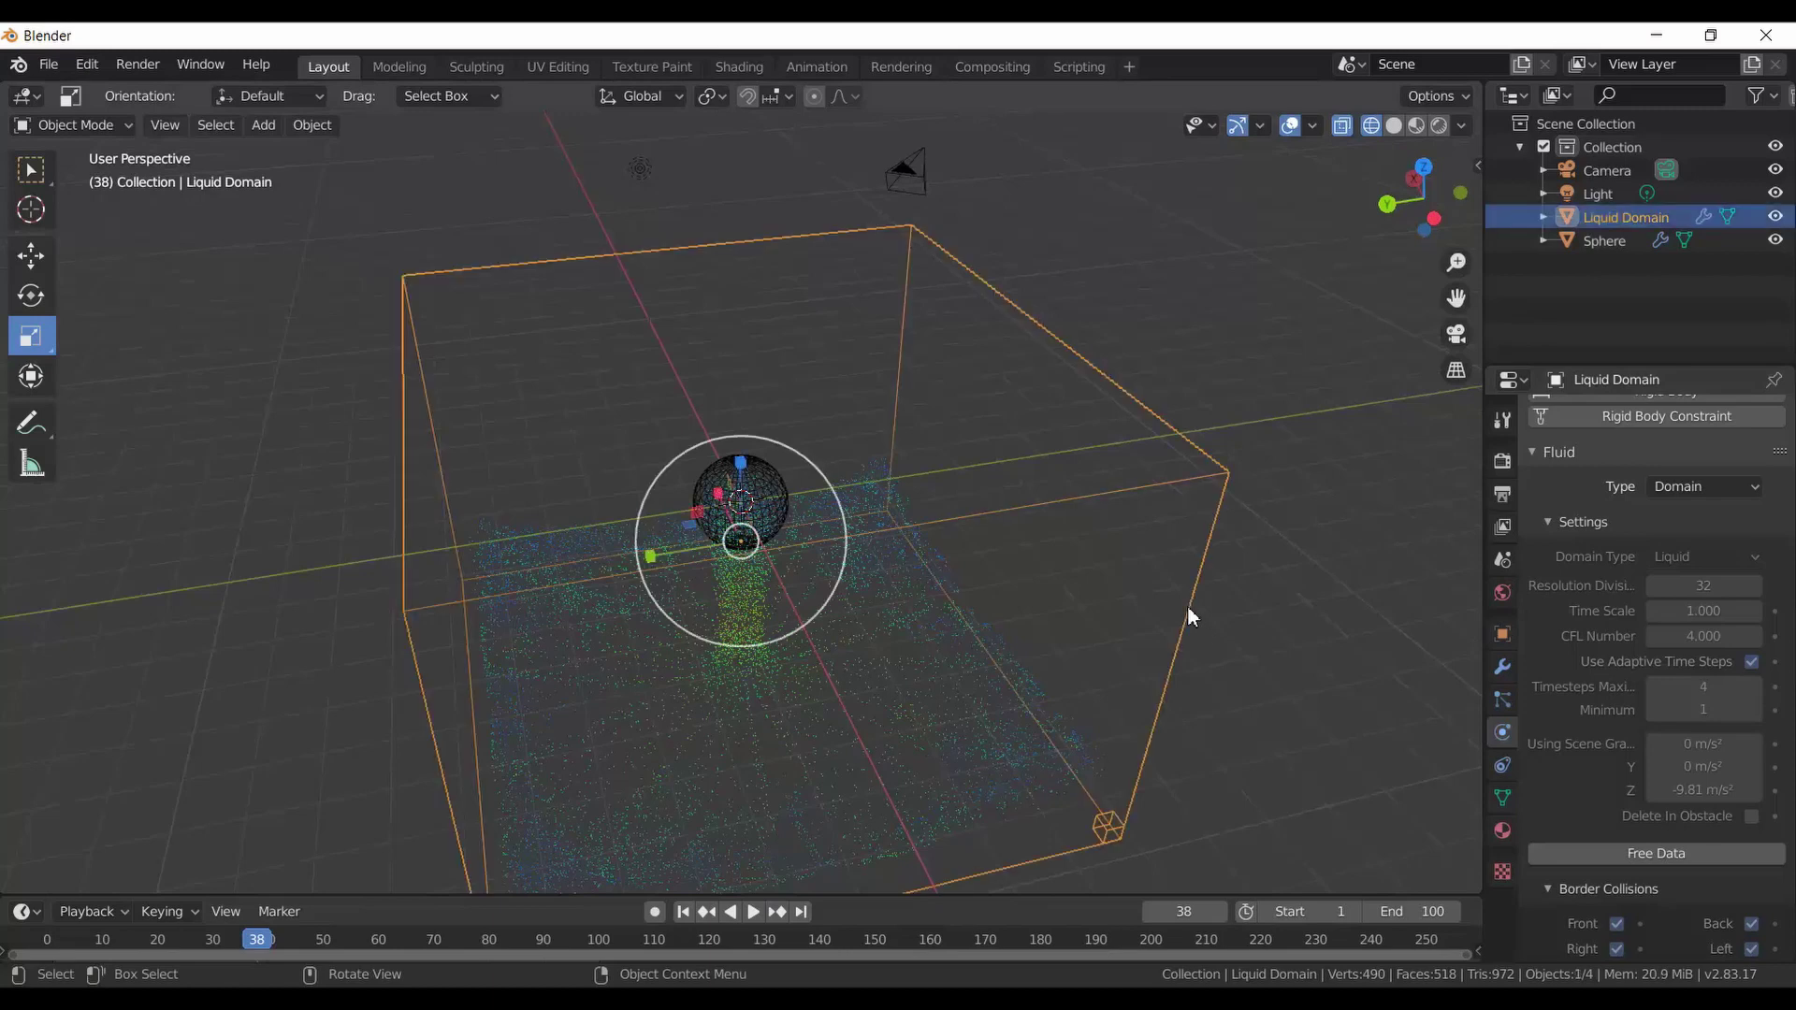
scroll(1628, 711, "up", 1)
scroll(1618, 673, "down", 1)
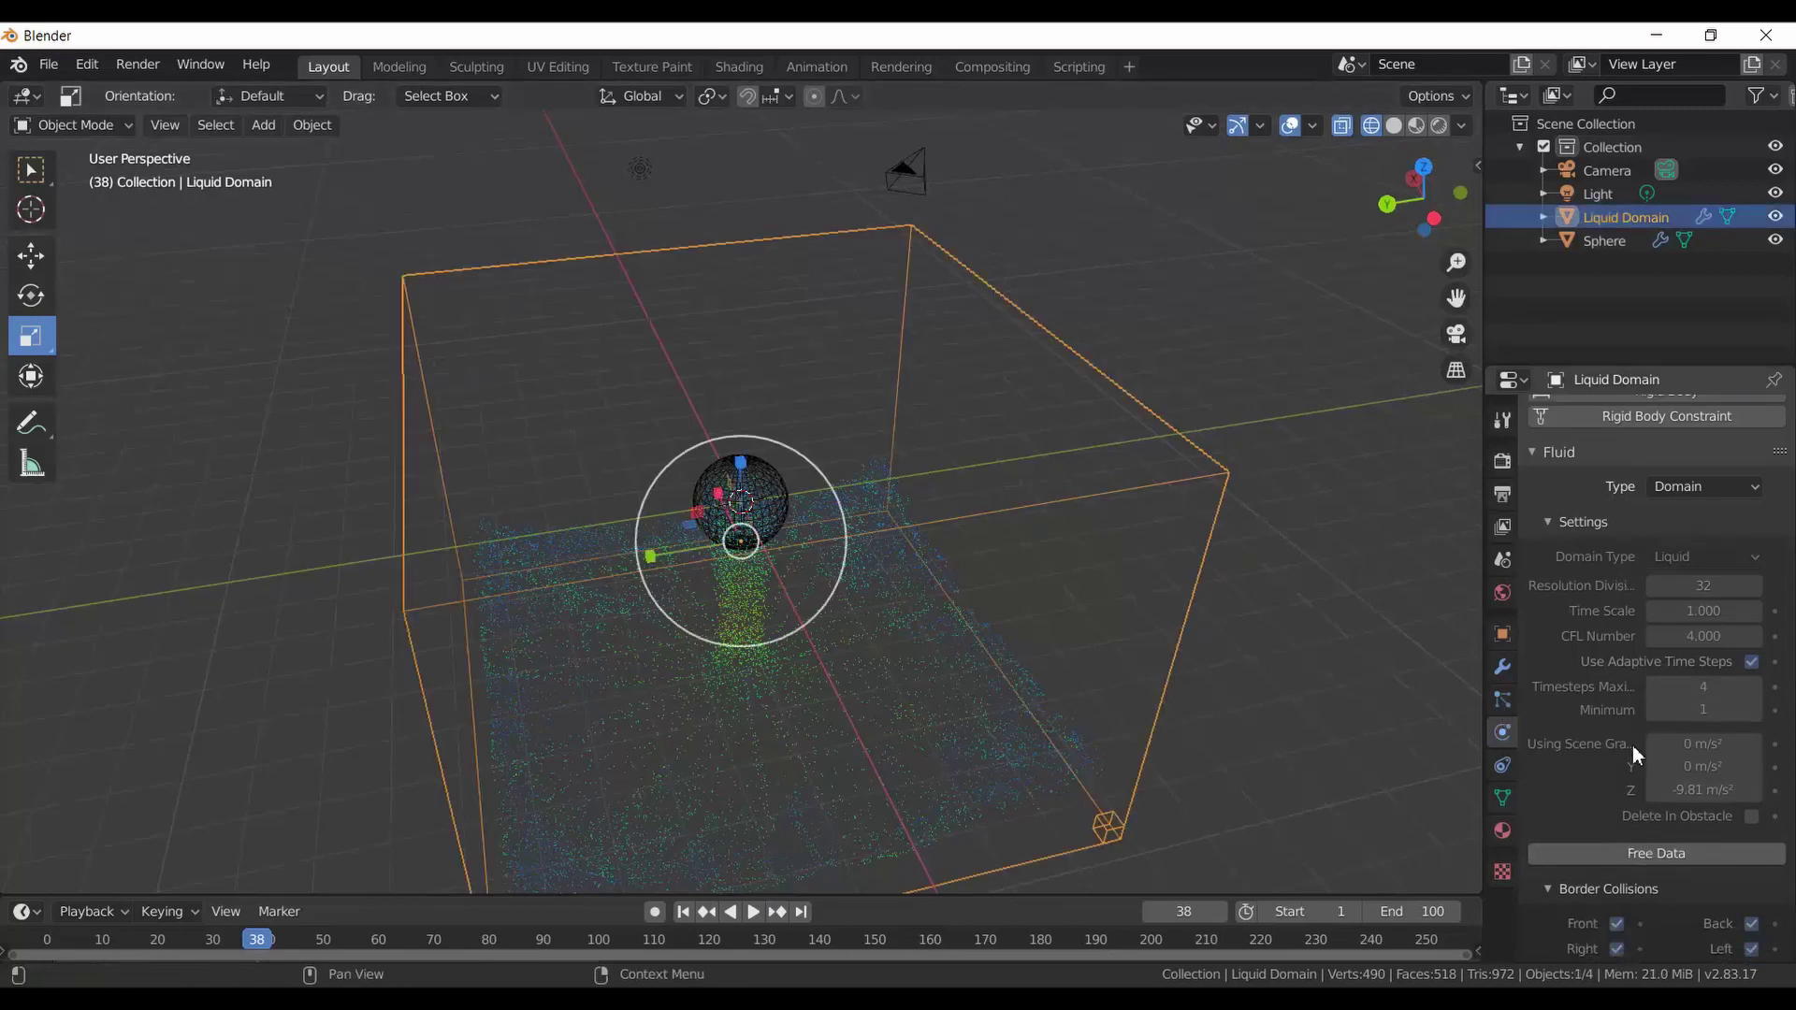
left_click(1646, 853)
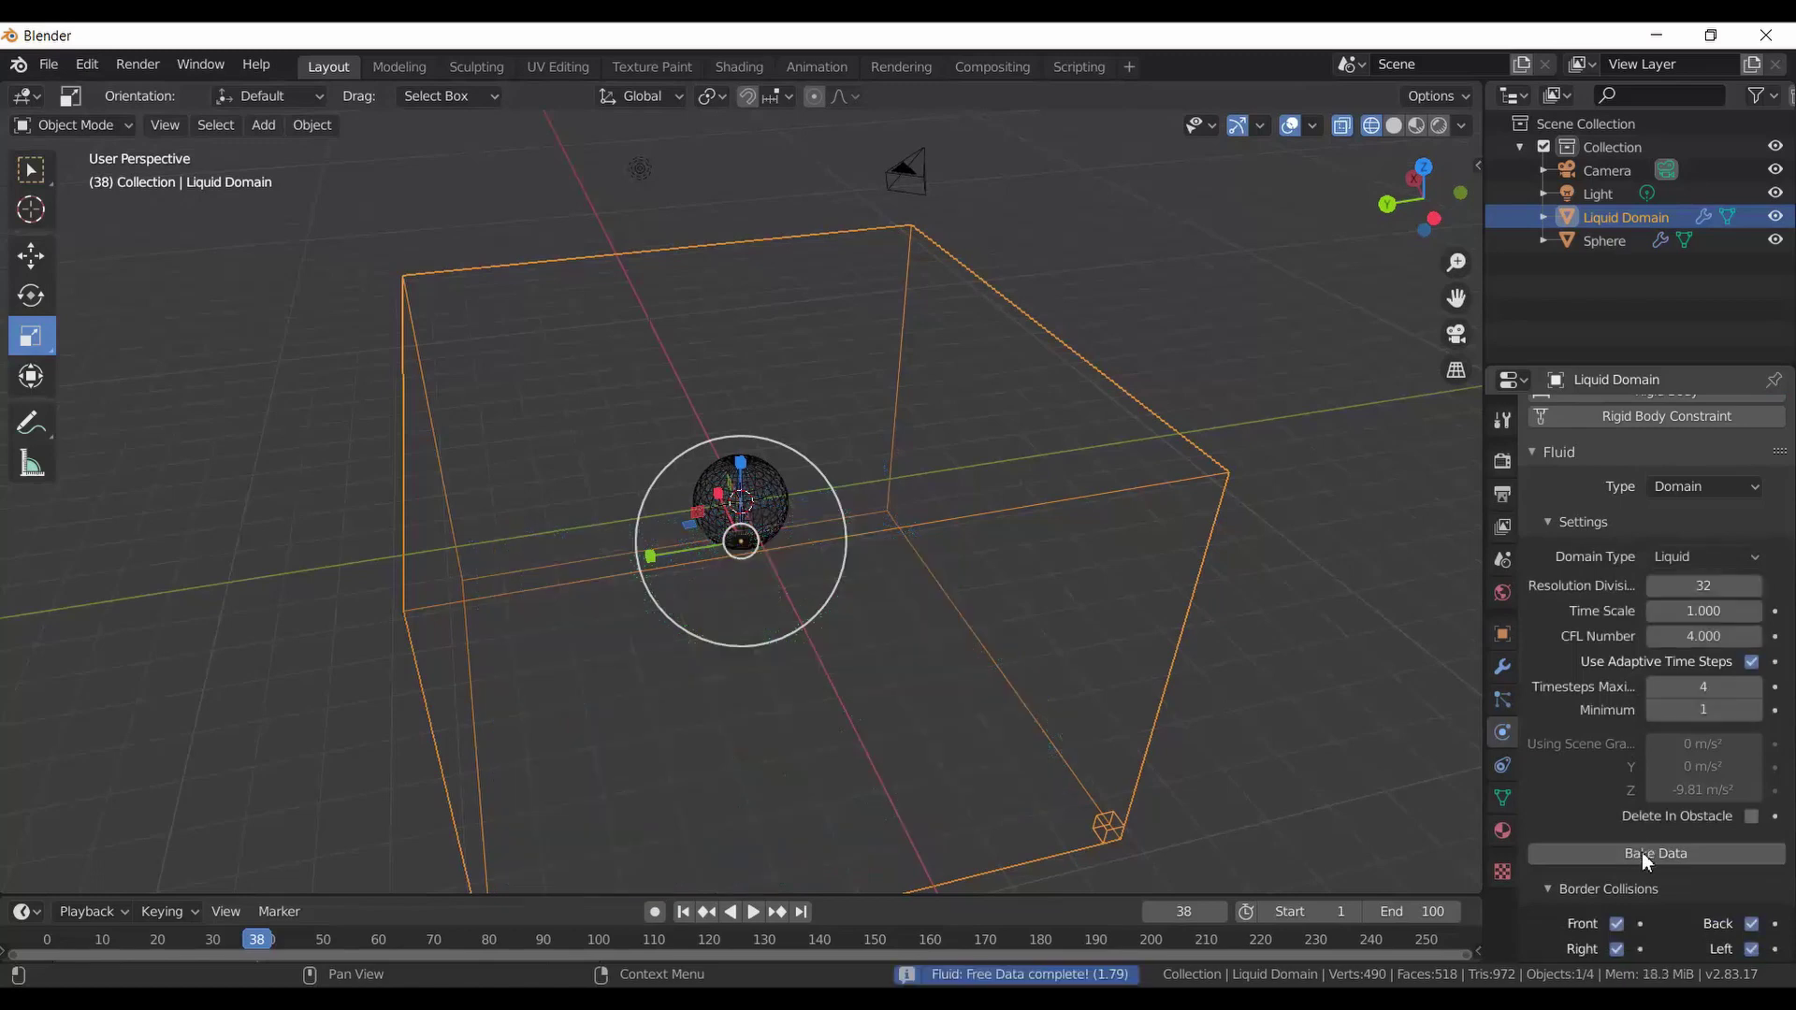
Move the inflow sphere along positive X and negative Y, and raise it near an upper corner inside the domain
middle_click_drag(1229, 527, 784, 537)
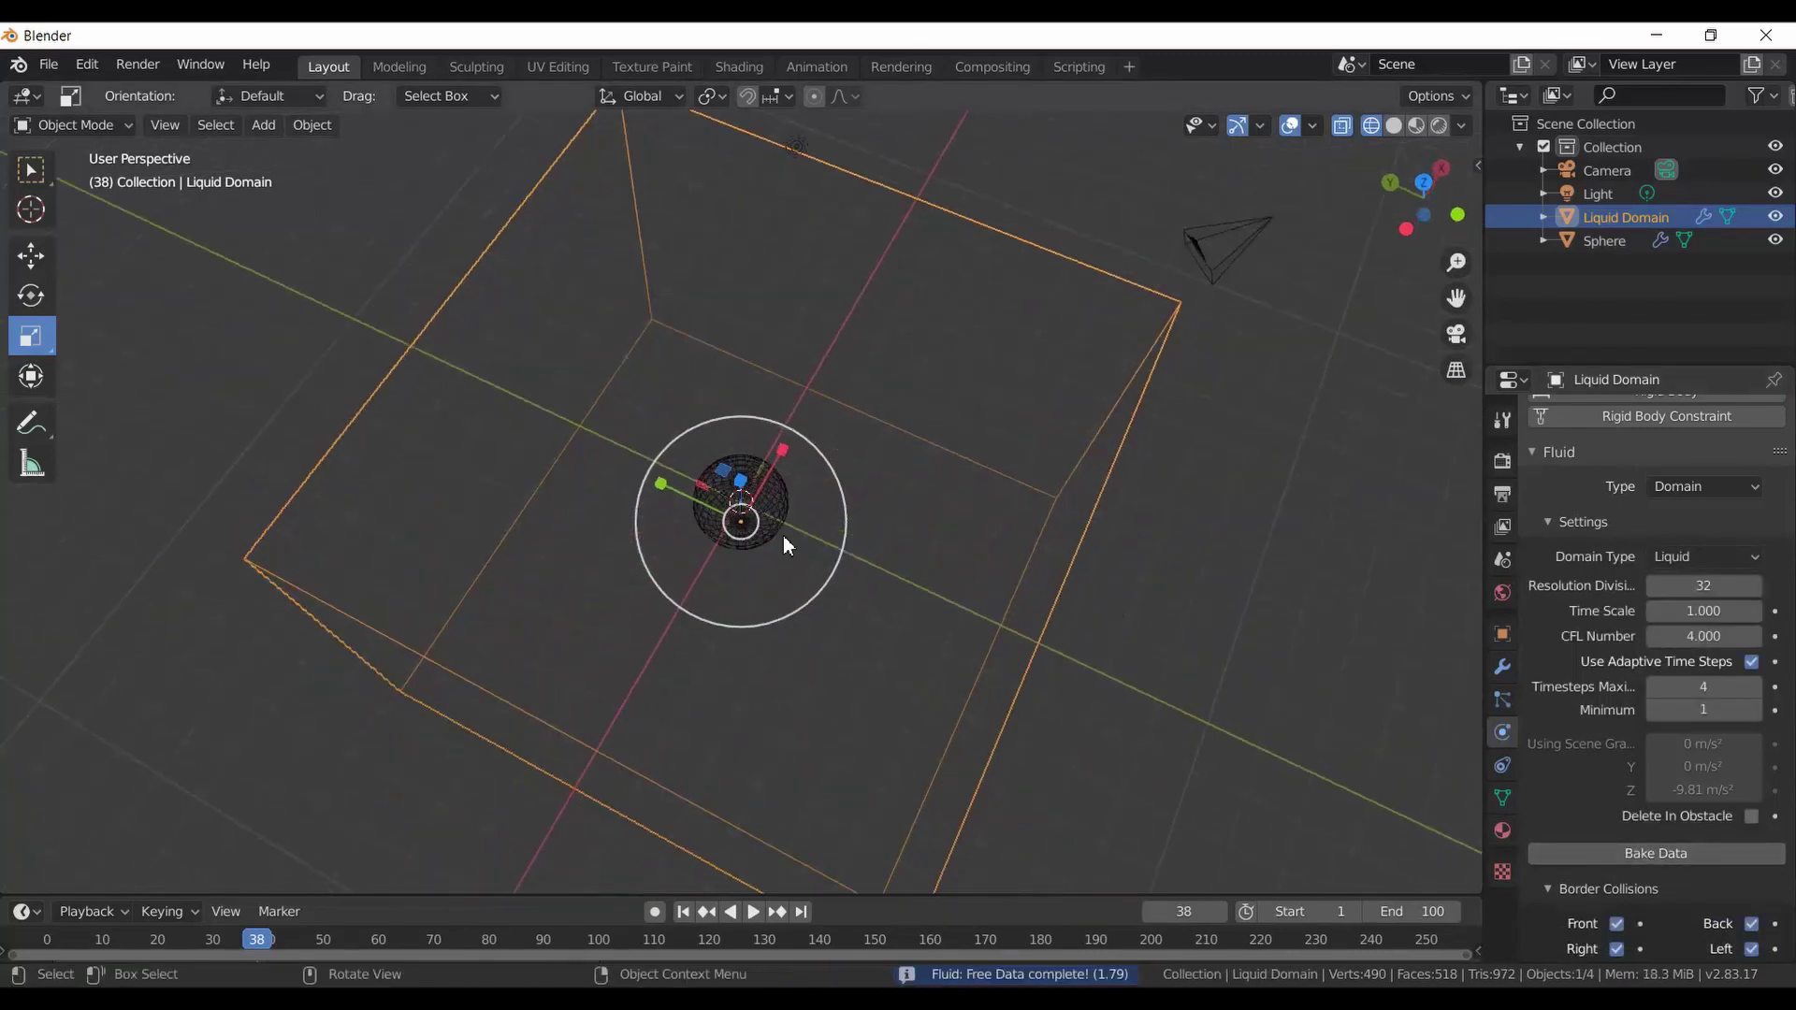
left_click(776, 500)
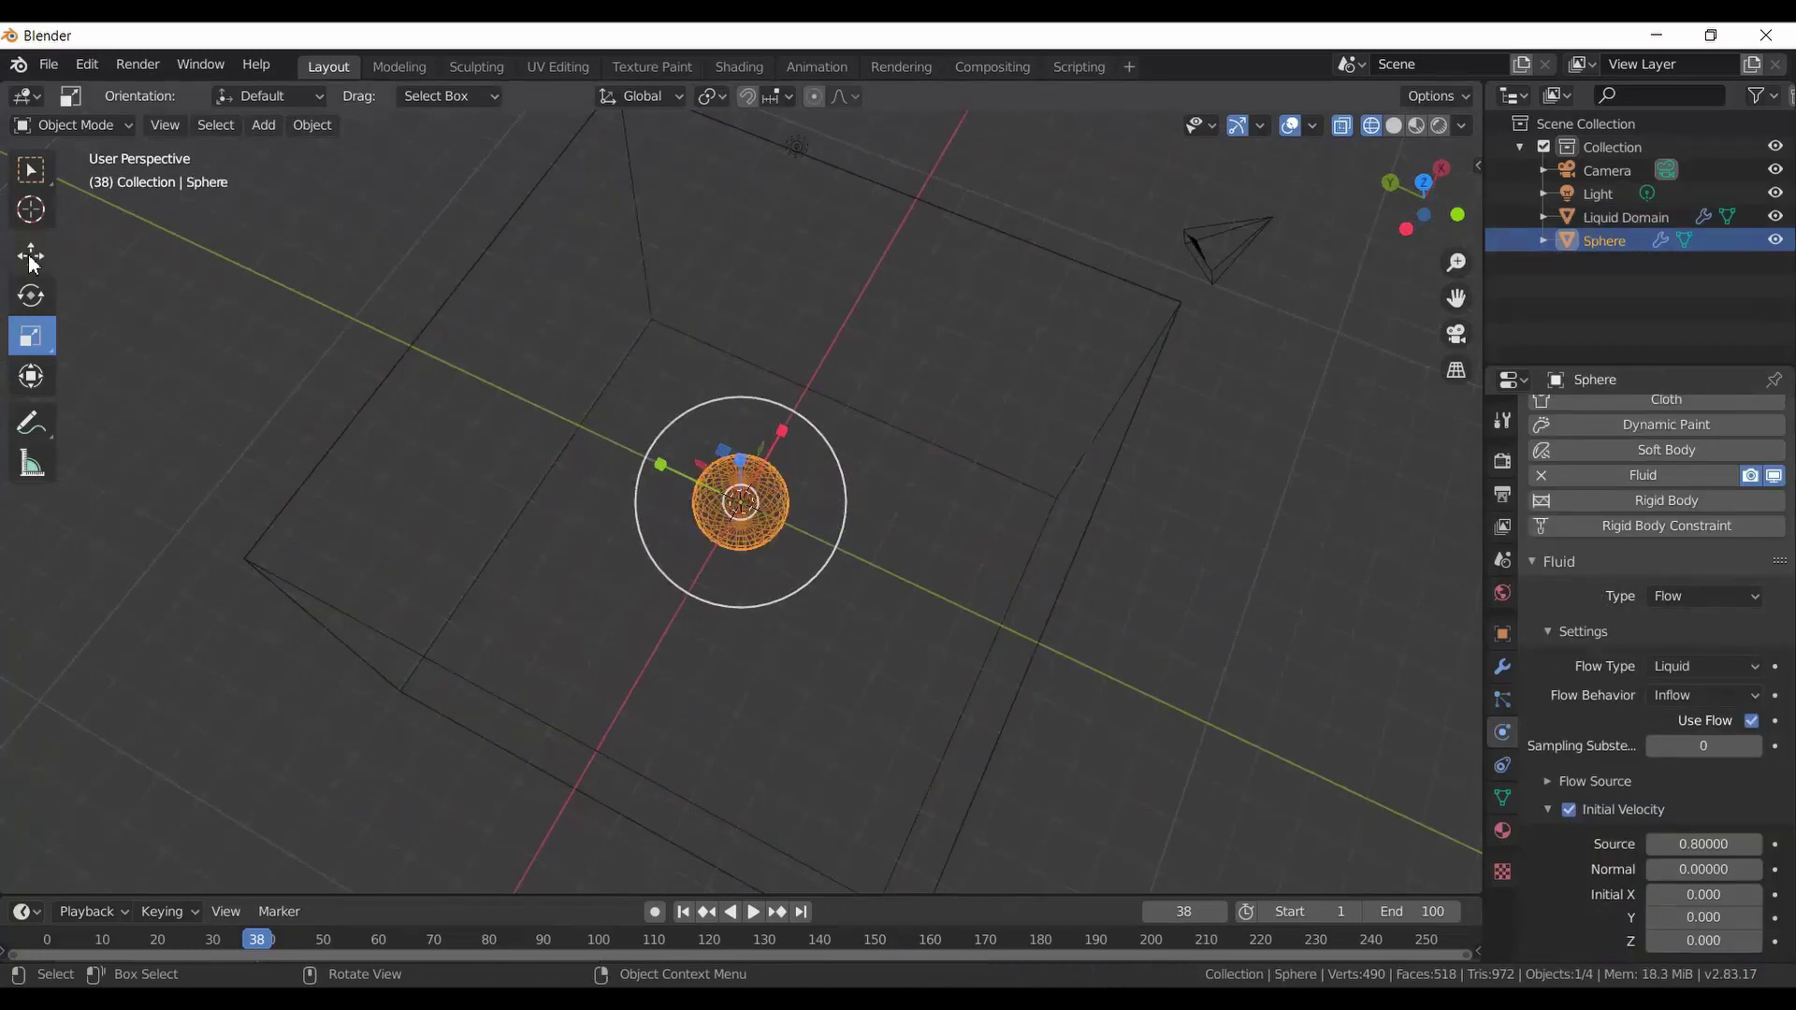
left_click(31, 257)
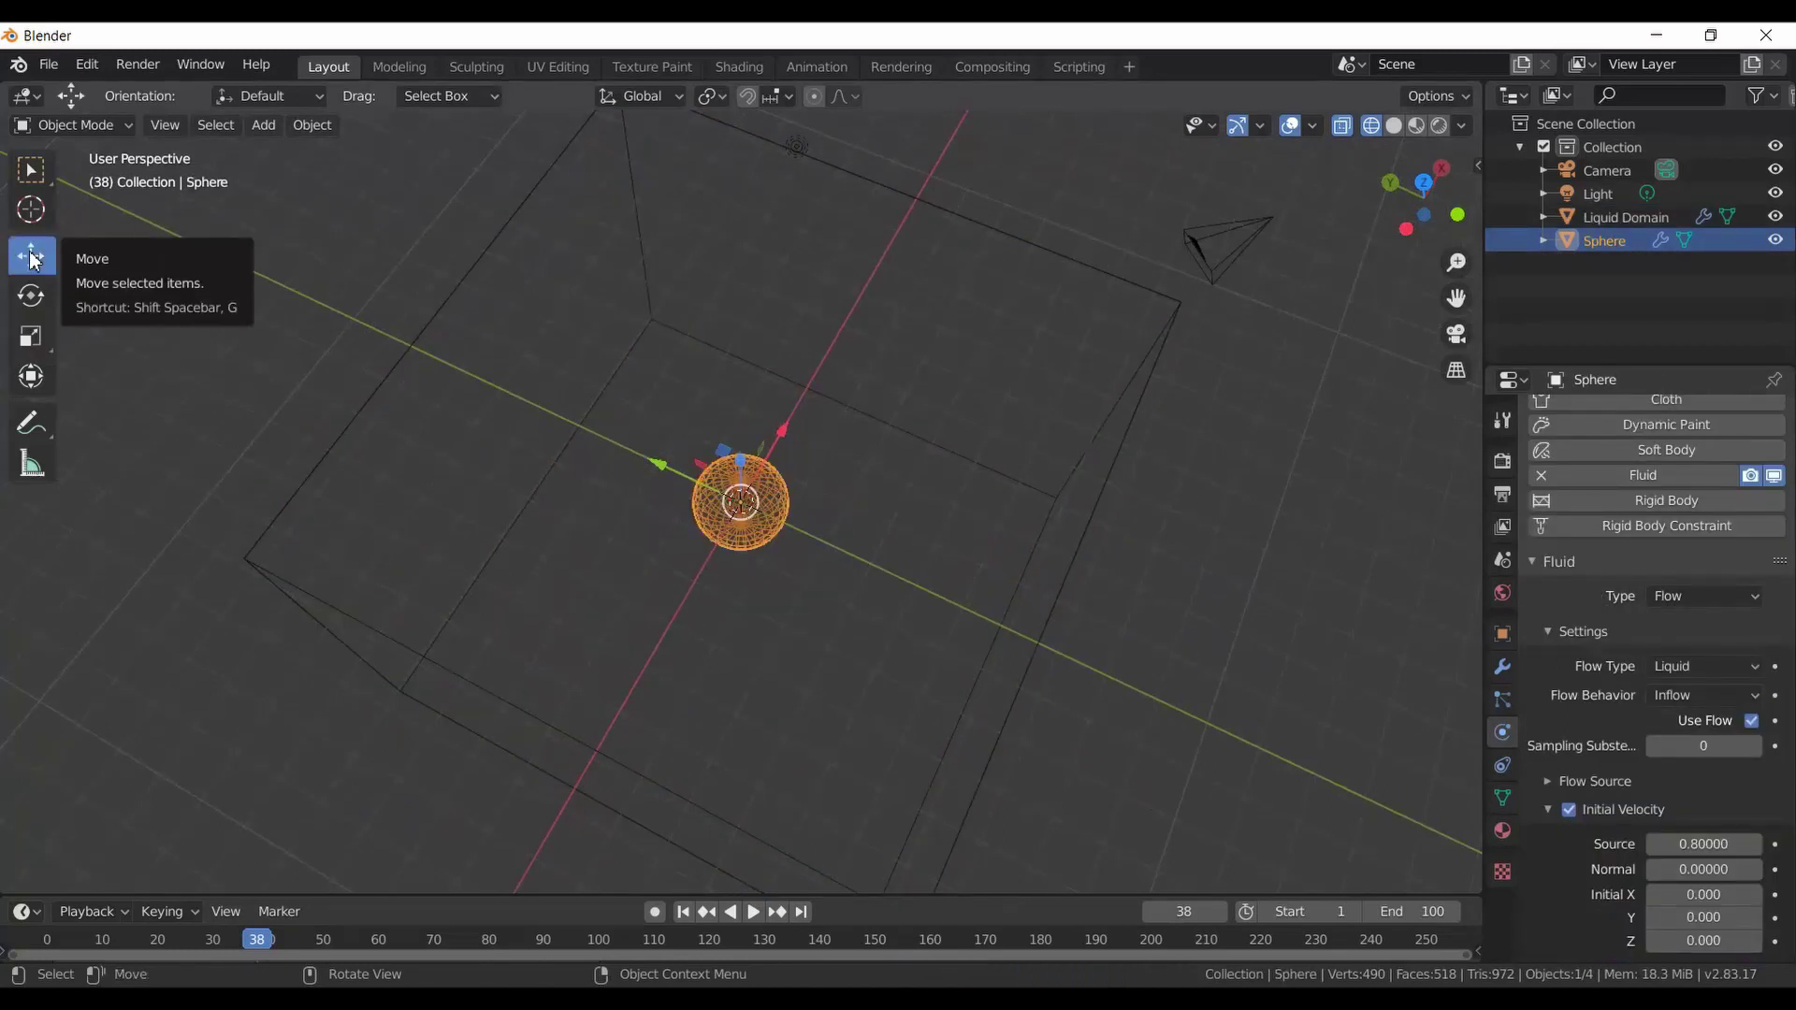
middle_click_drag(835, 443, 725, 417)
left_click_drag(834, 492, 994, 486)
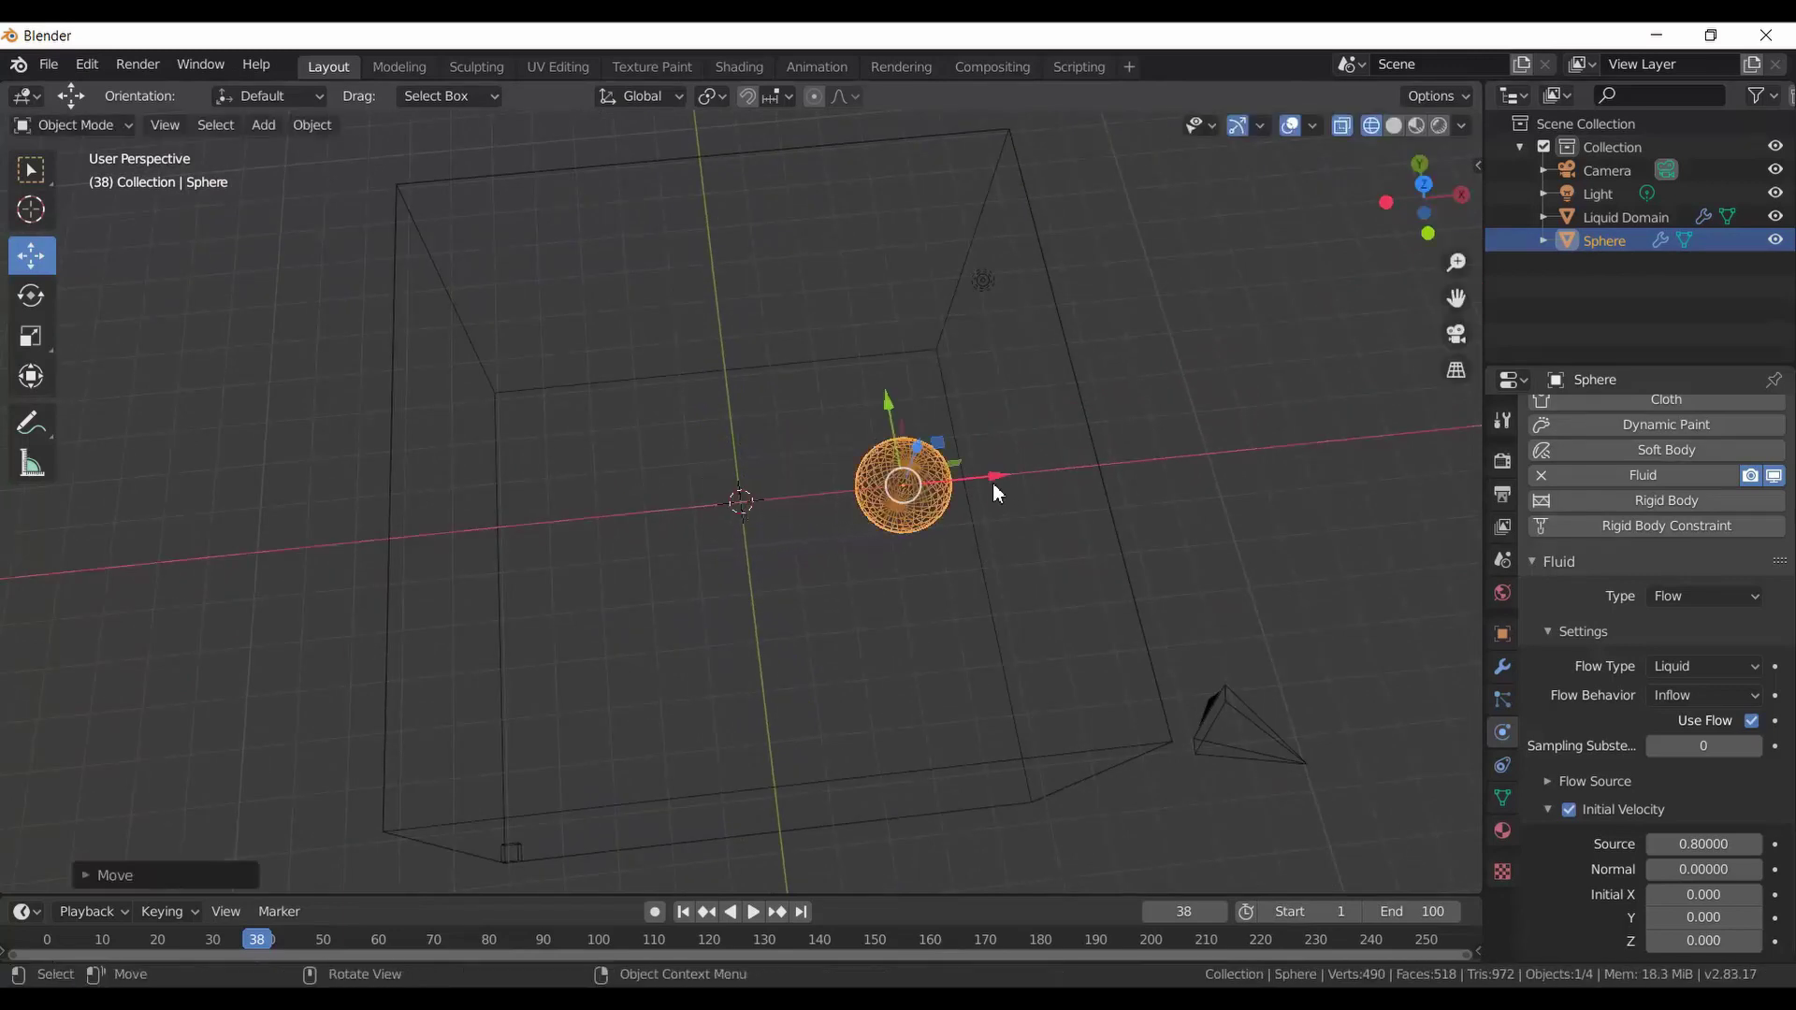
left_click_drag(888, 402, 926, 576)
middle_click_drag(973, 570, 825, 470)
left_click_drag(784, 447, 789, 334)
middle_click_drag(931, 440, 794, 282)
key("g")
left_click(806, 164)
middle_click_drag(681, 232, 1273, 370)
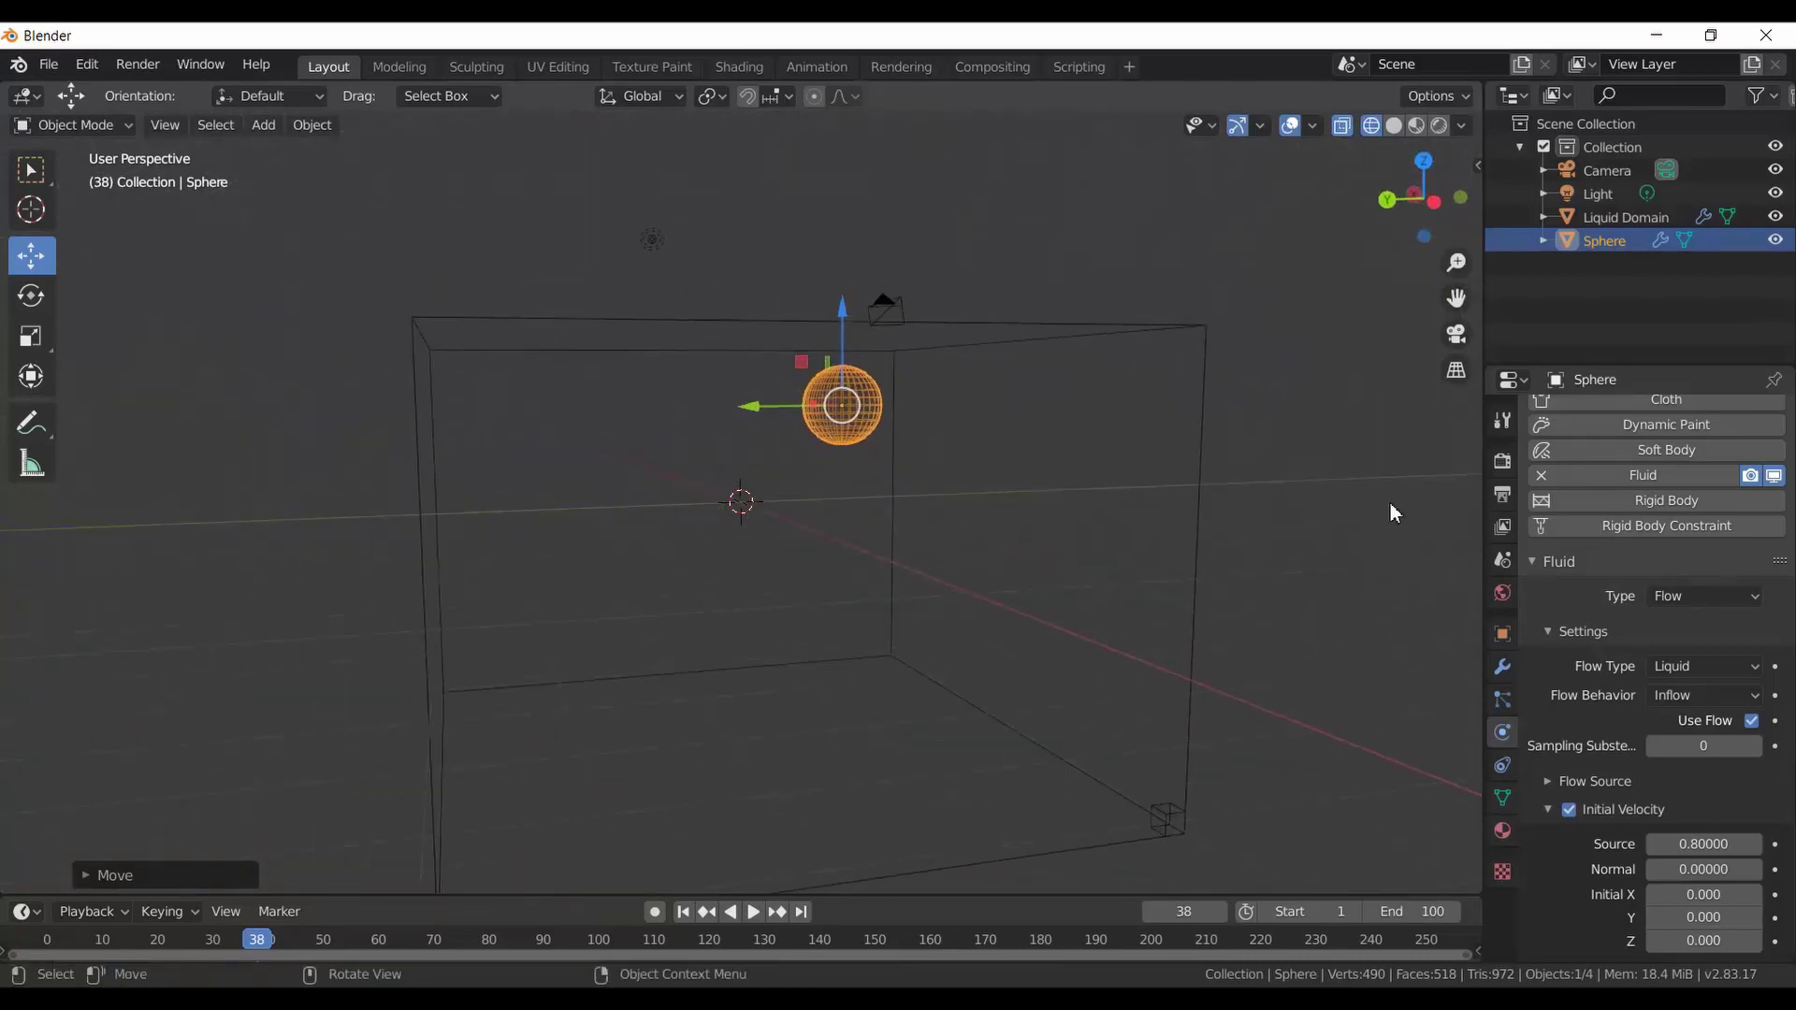
Select the liquid domain and bake its fluid data again with the sphere in its new position
left_click(1191, 647)
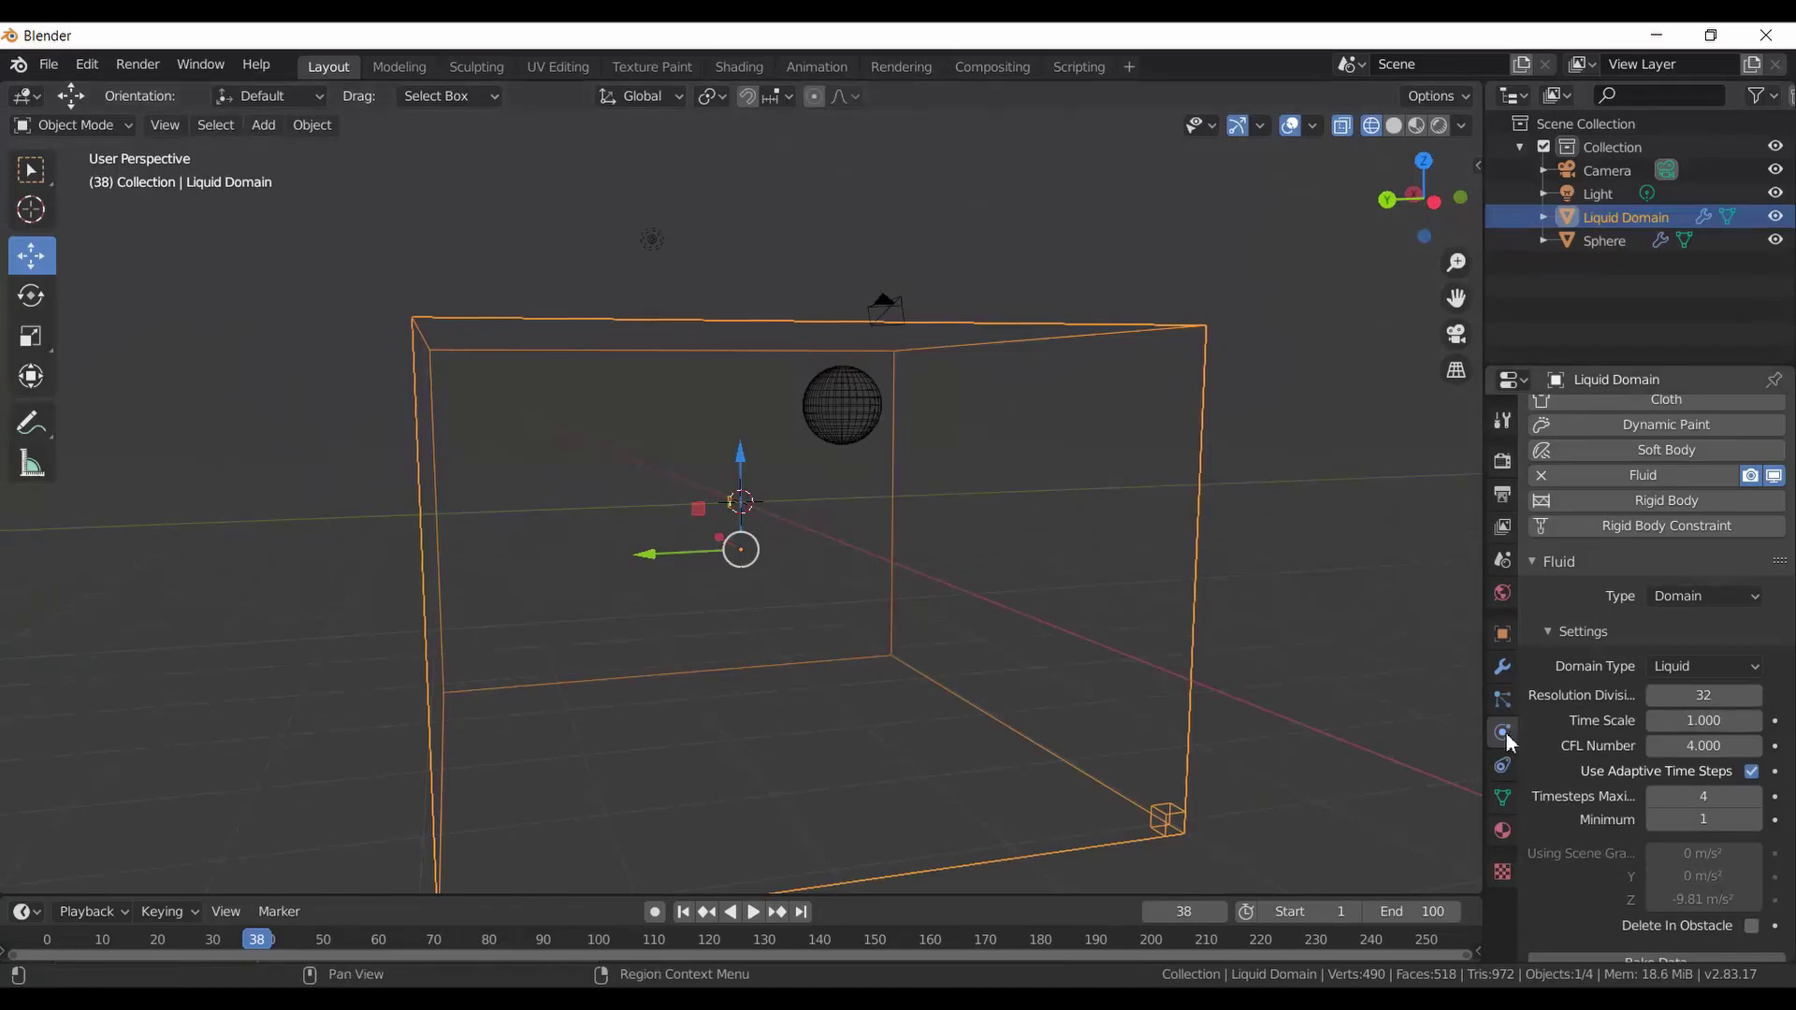
scroll(1603, 615, "down", 2)
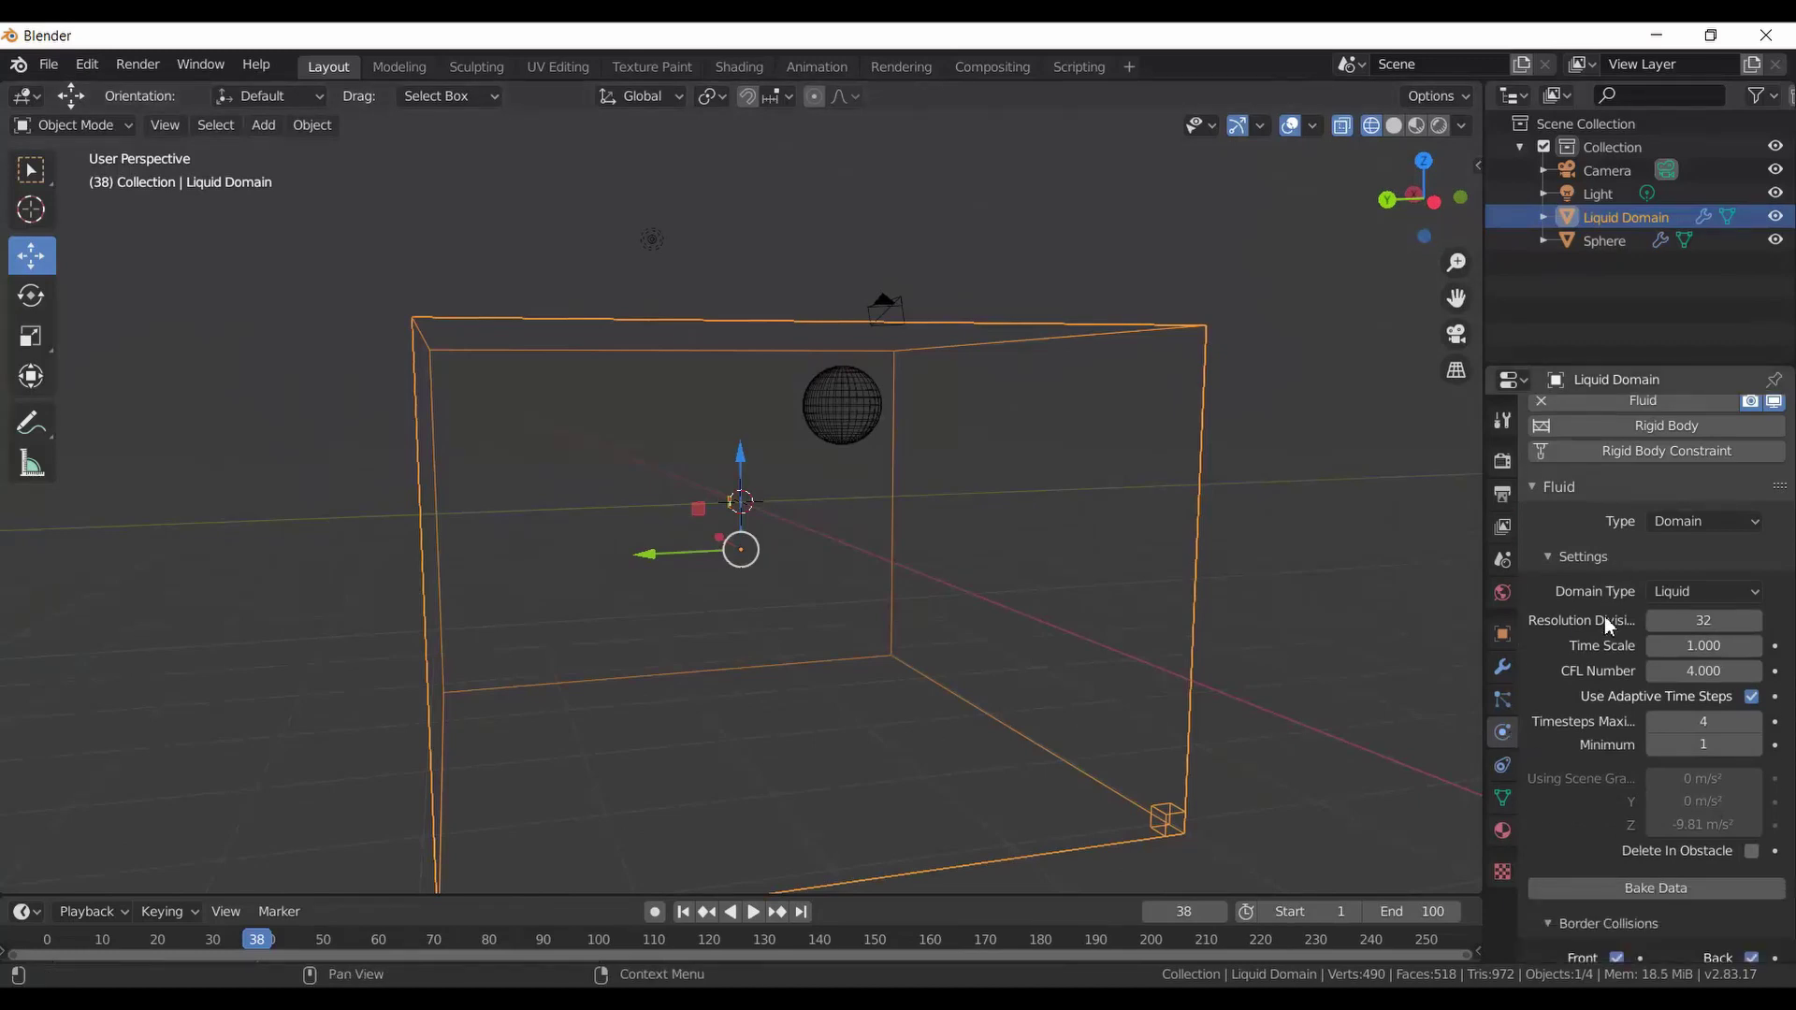
left_click(1631, 889)
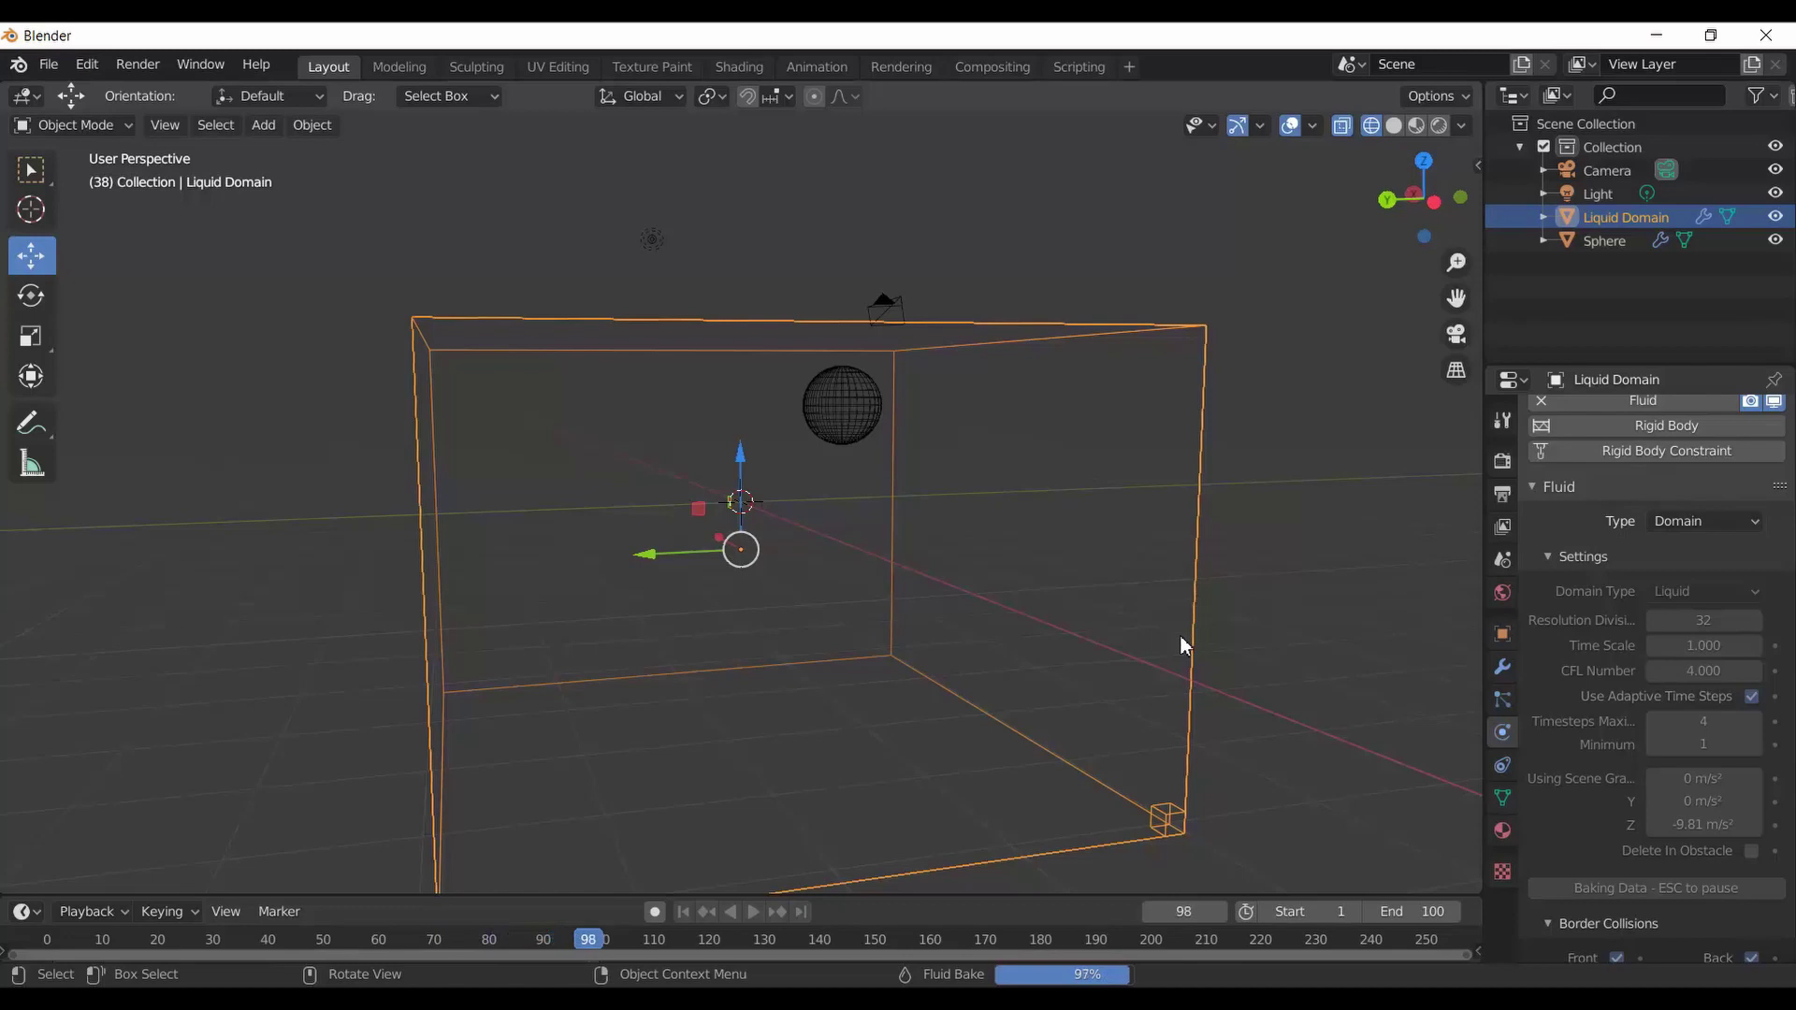
Play back the rebaked particle simulation from the first frame, view it from several sides and stop it partway
middle_click_drag(1163, 638, 1047, 598)
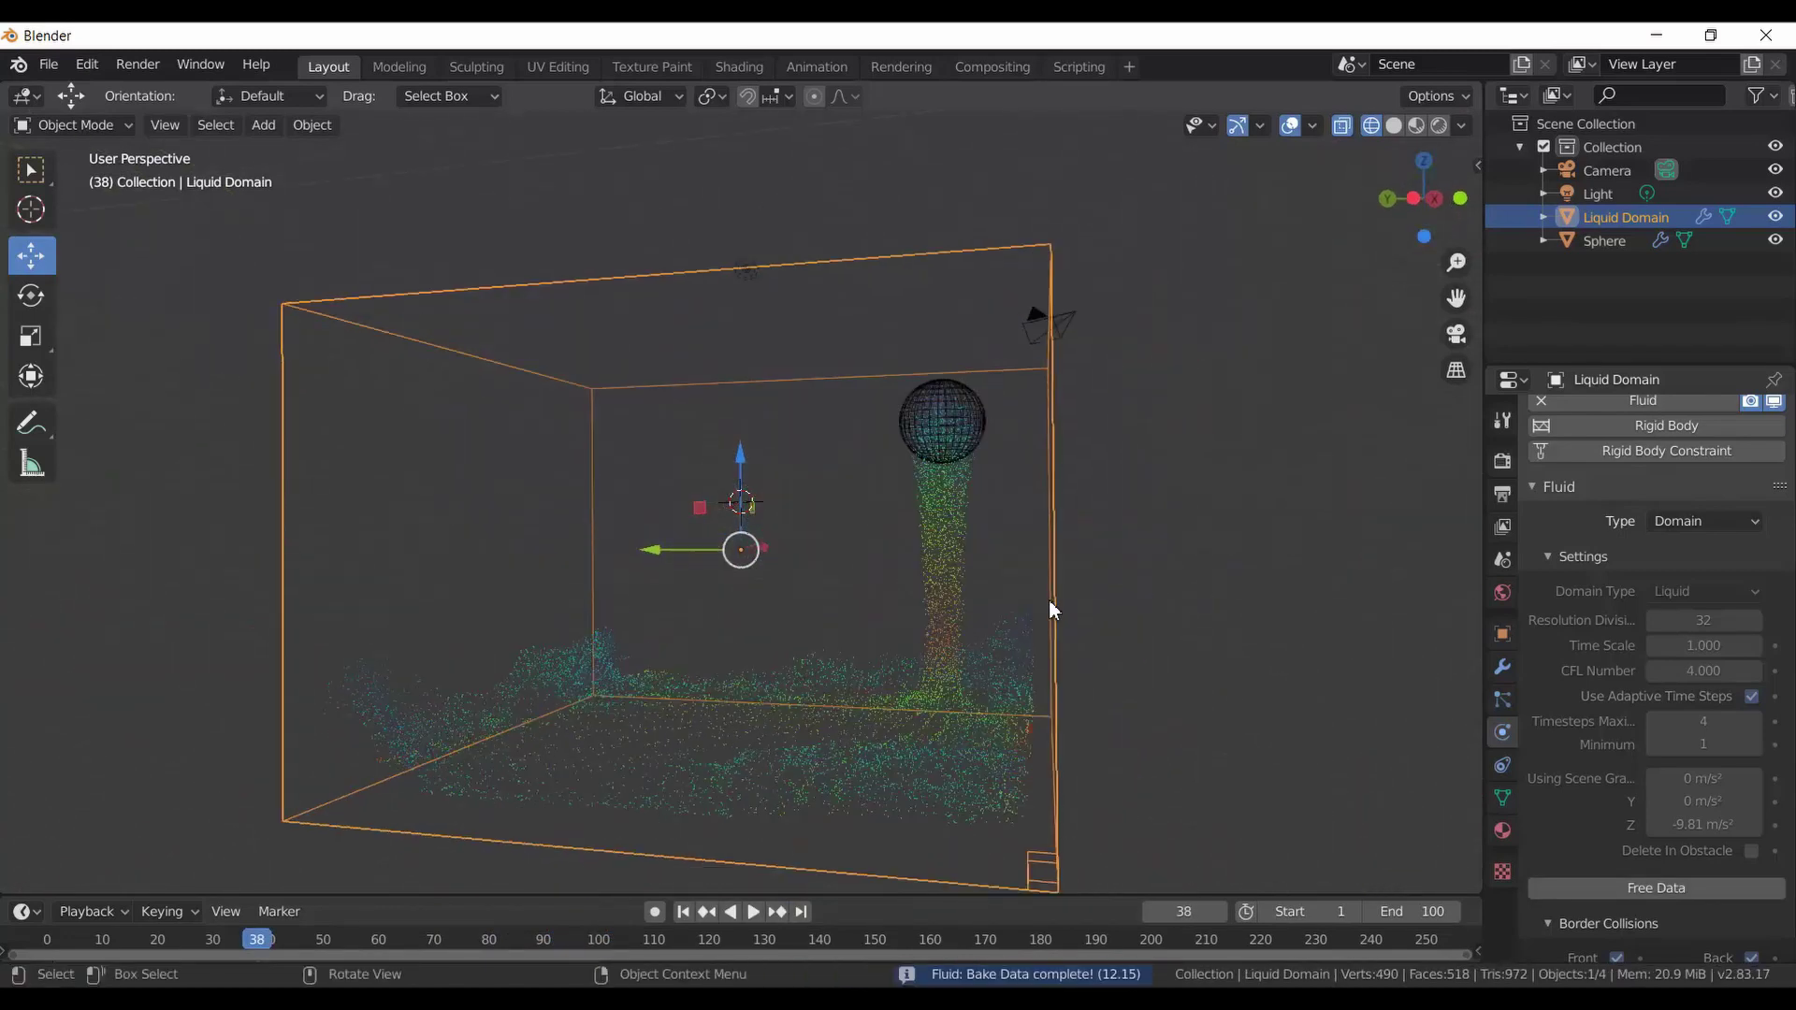
left_click(682, 912)
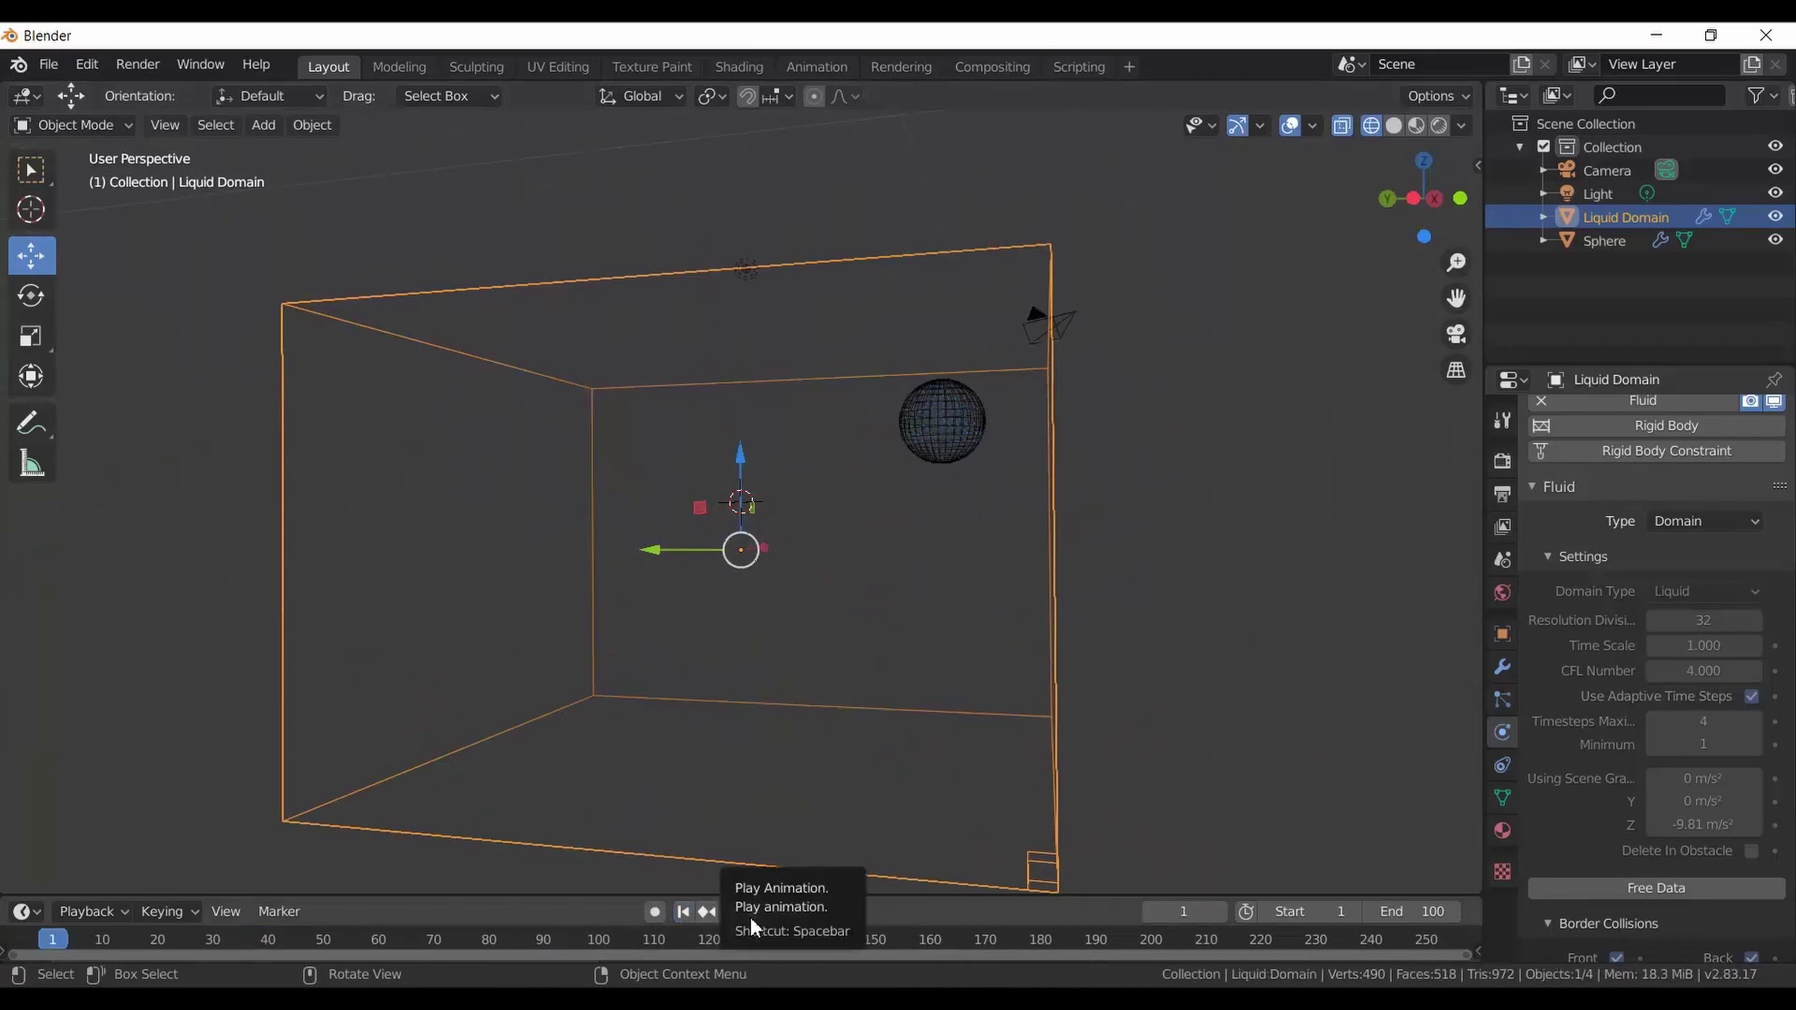
left_click(750, 917)
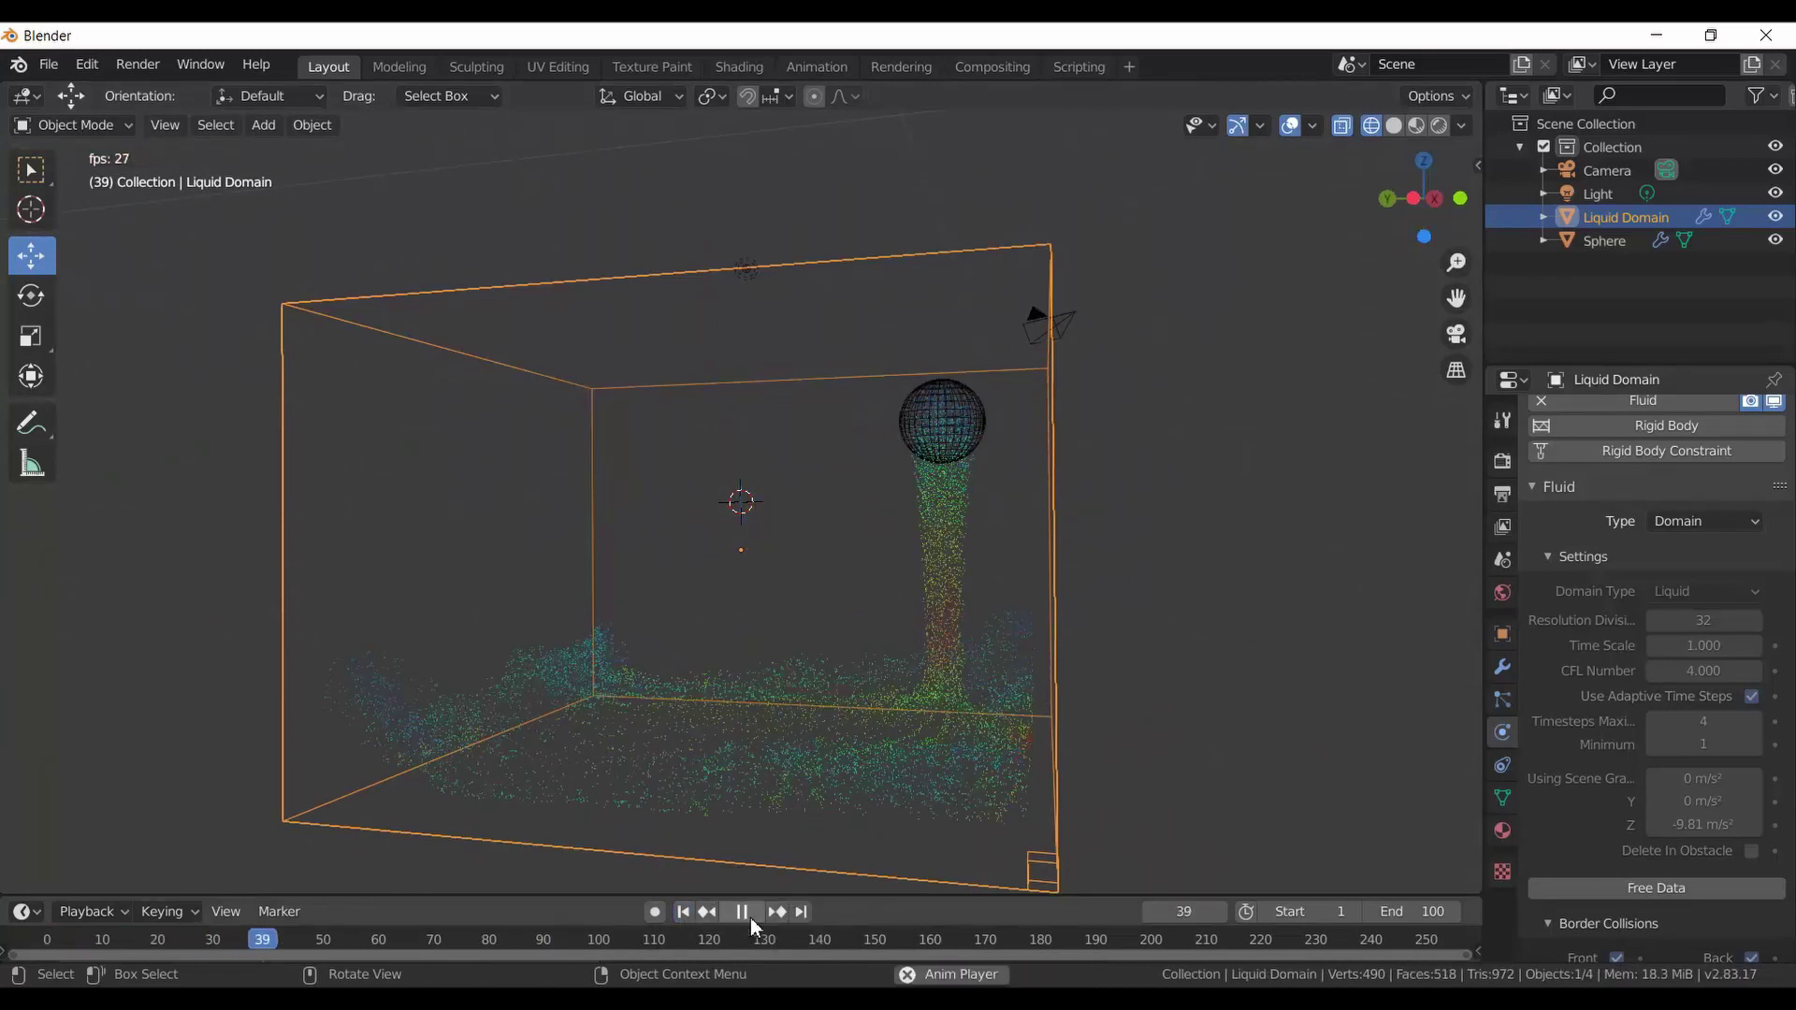
middle_click_drag(942, 784, 818, 775)
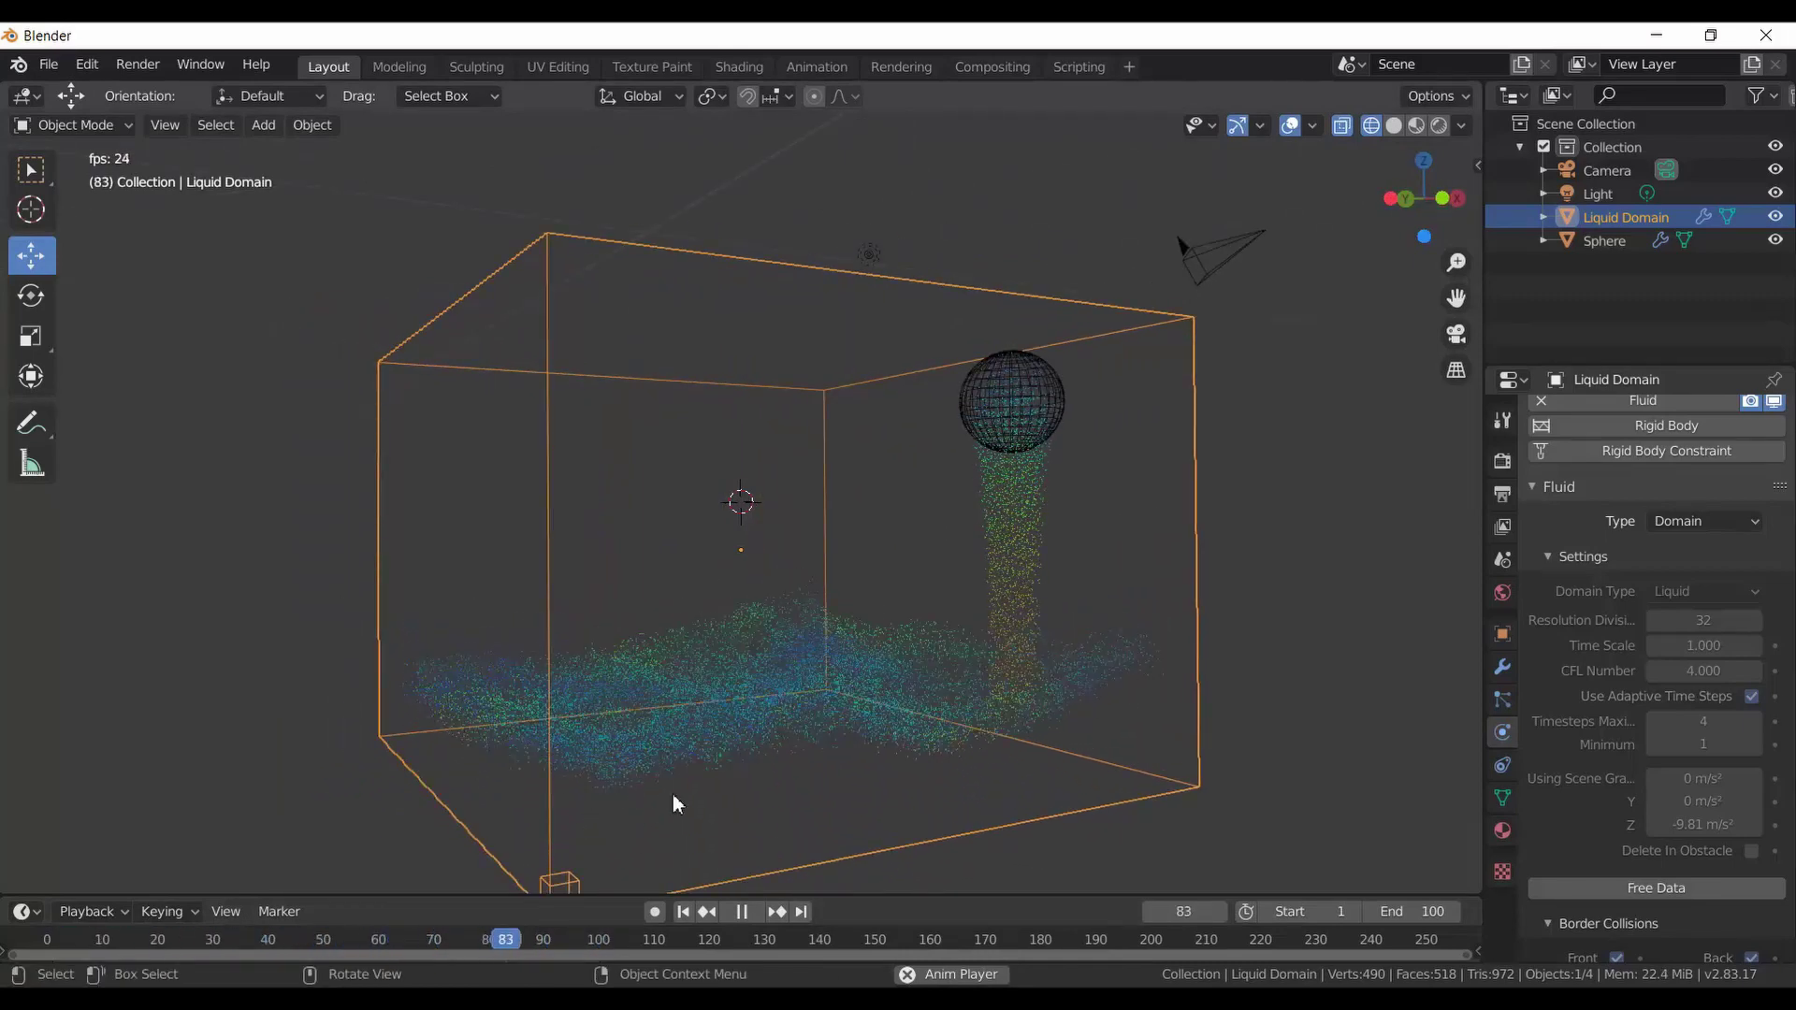
left_click(745, 912)
middle_click_drag(990, 688, 887, 711)
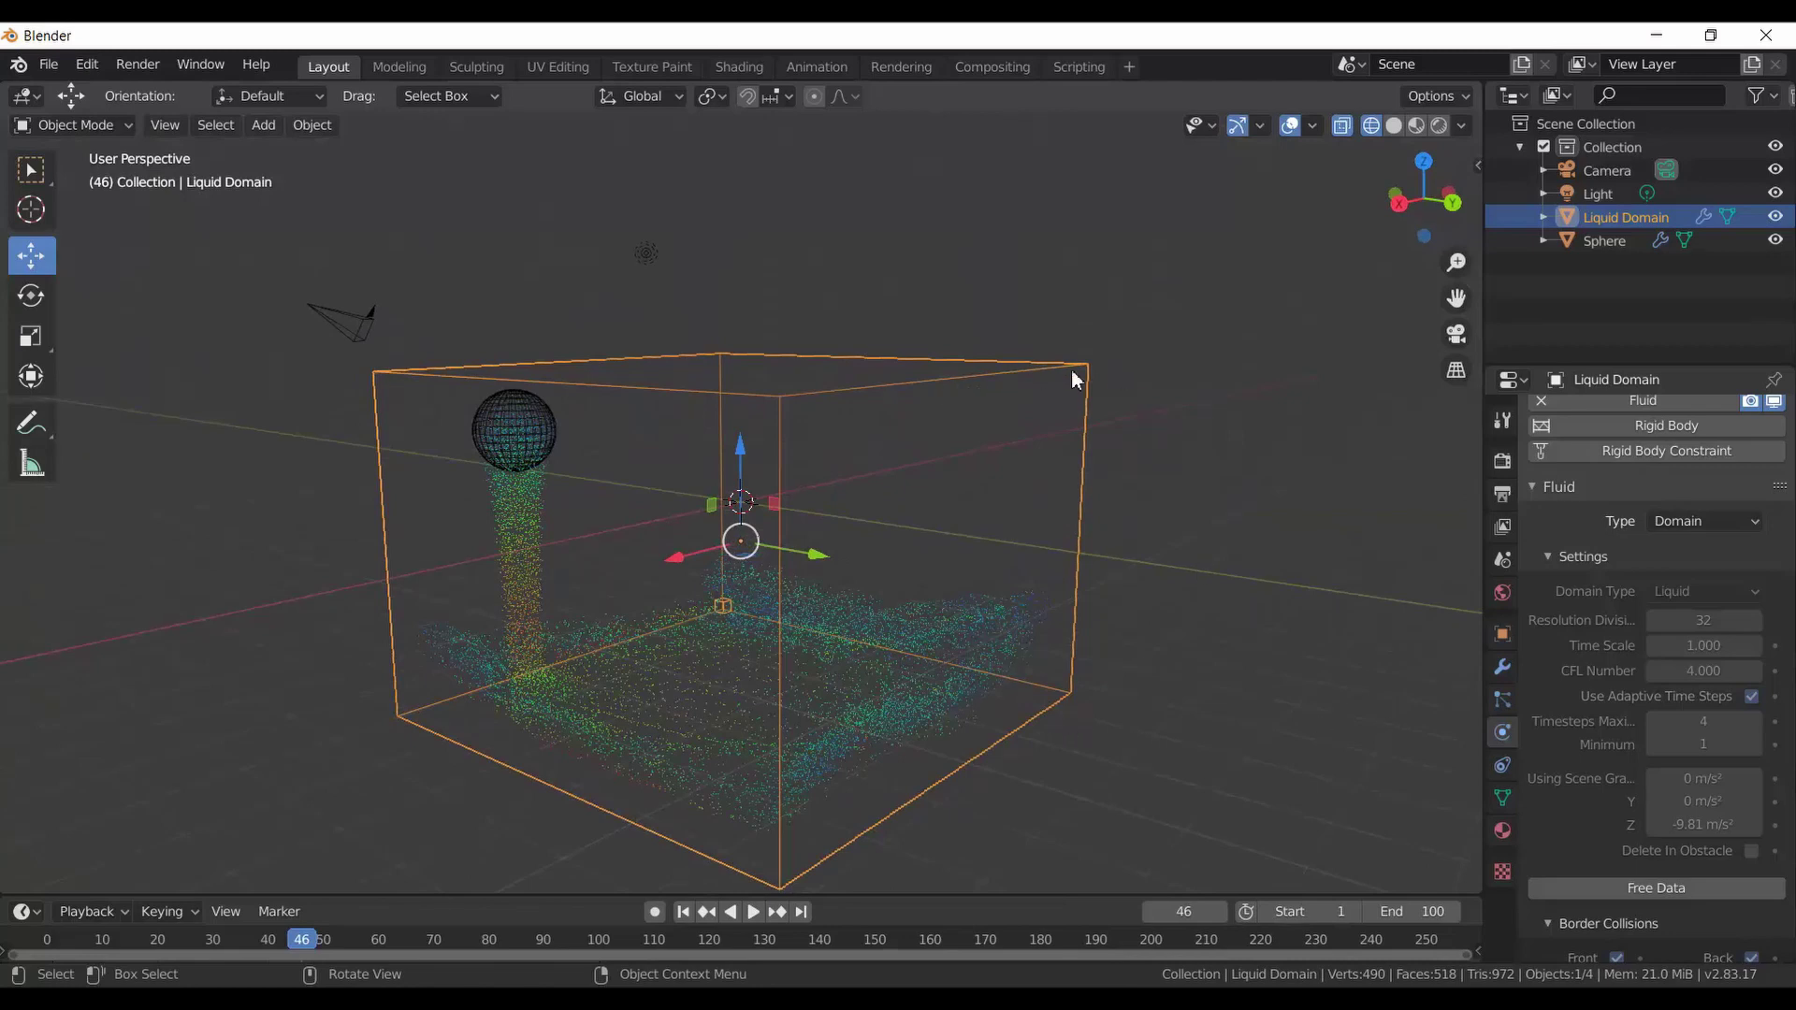
Enable Mesh in the liquid domain's fluid settings and bake the mesh
left_click(1165, 400)
left_click(1081, 369)
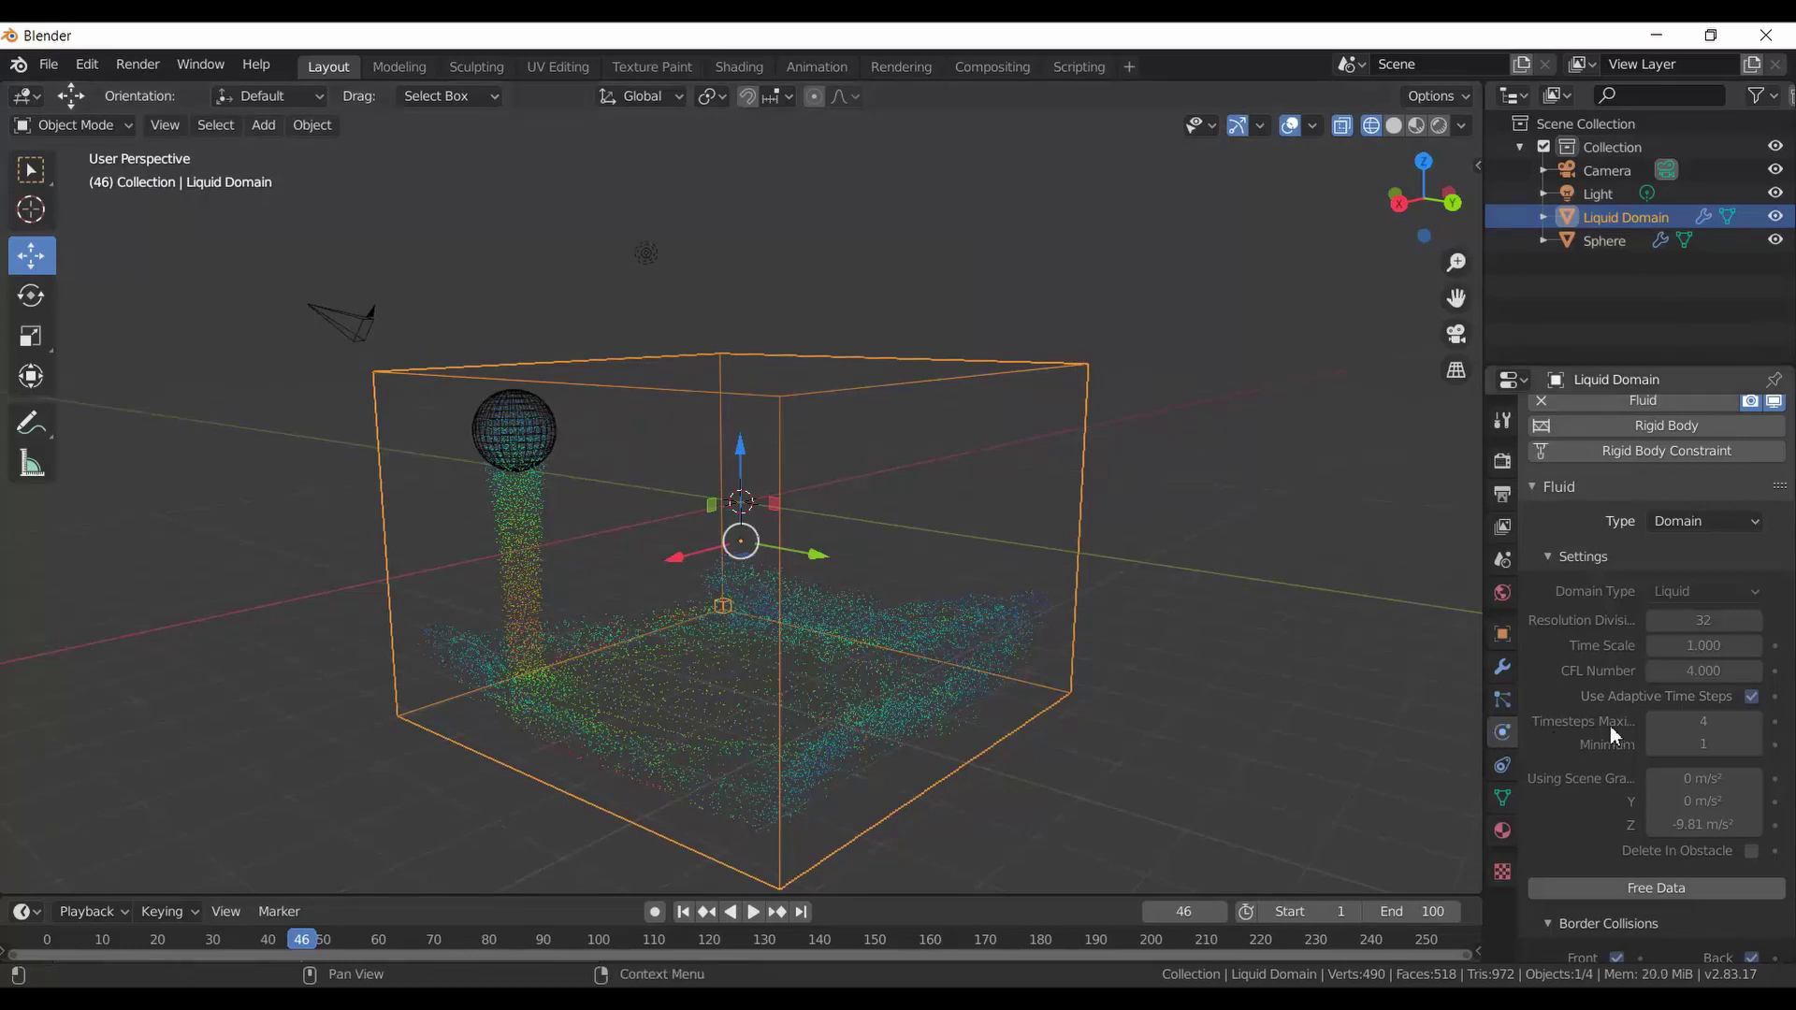
scroll(1608, 726, "down", 12)
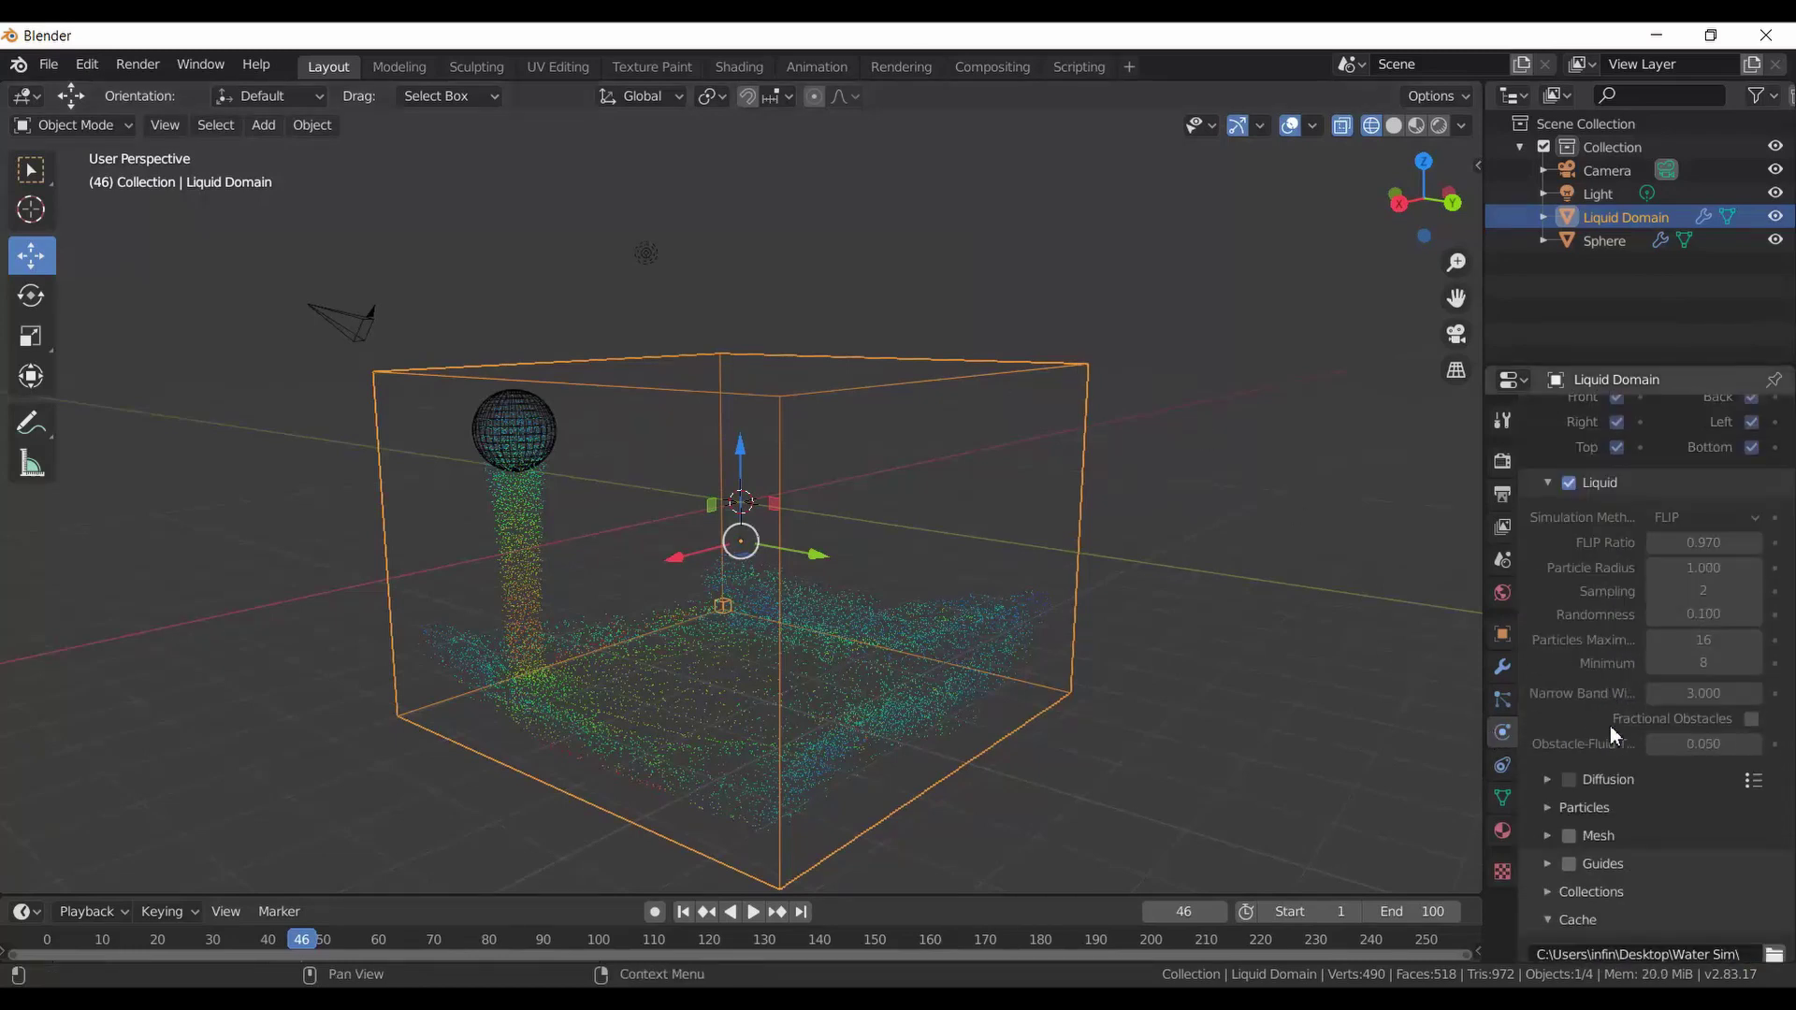
scroll(1609, 726, "down", 3)
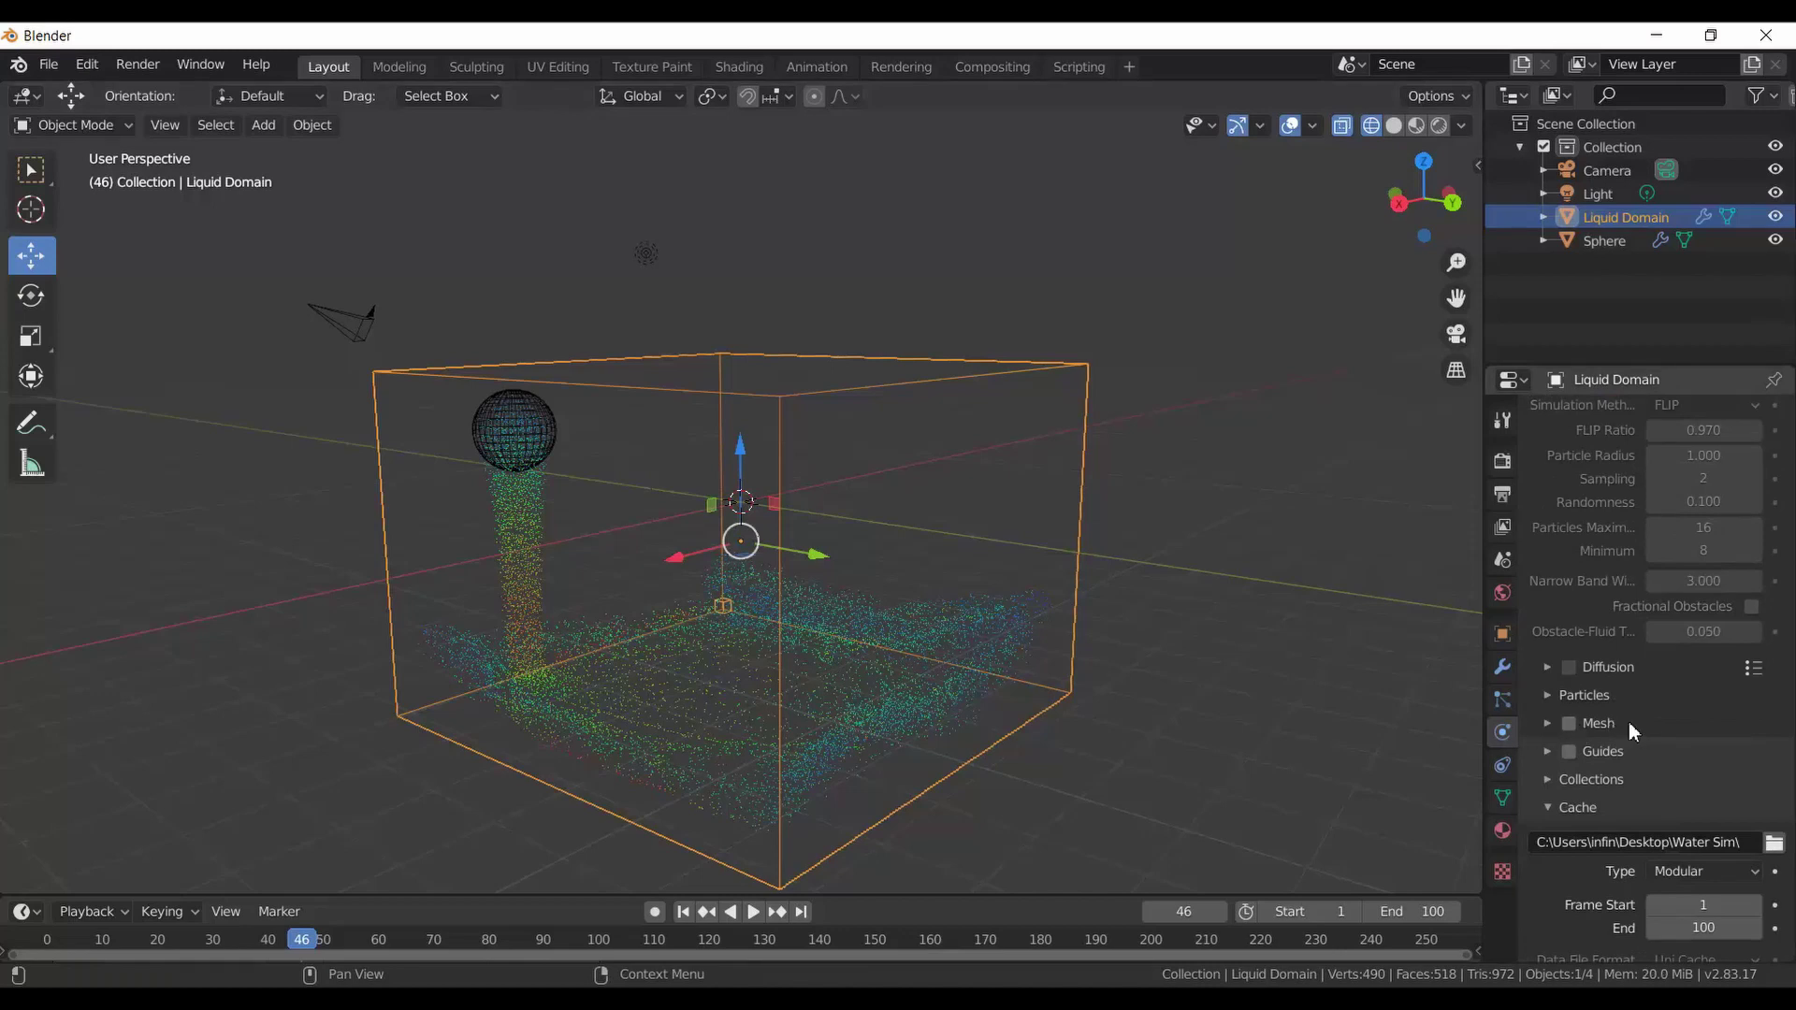
left_click(1568, 725)
left_click(1548, 724)
scroll(1573, 756, "down", 3)
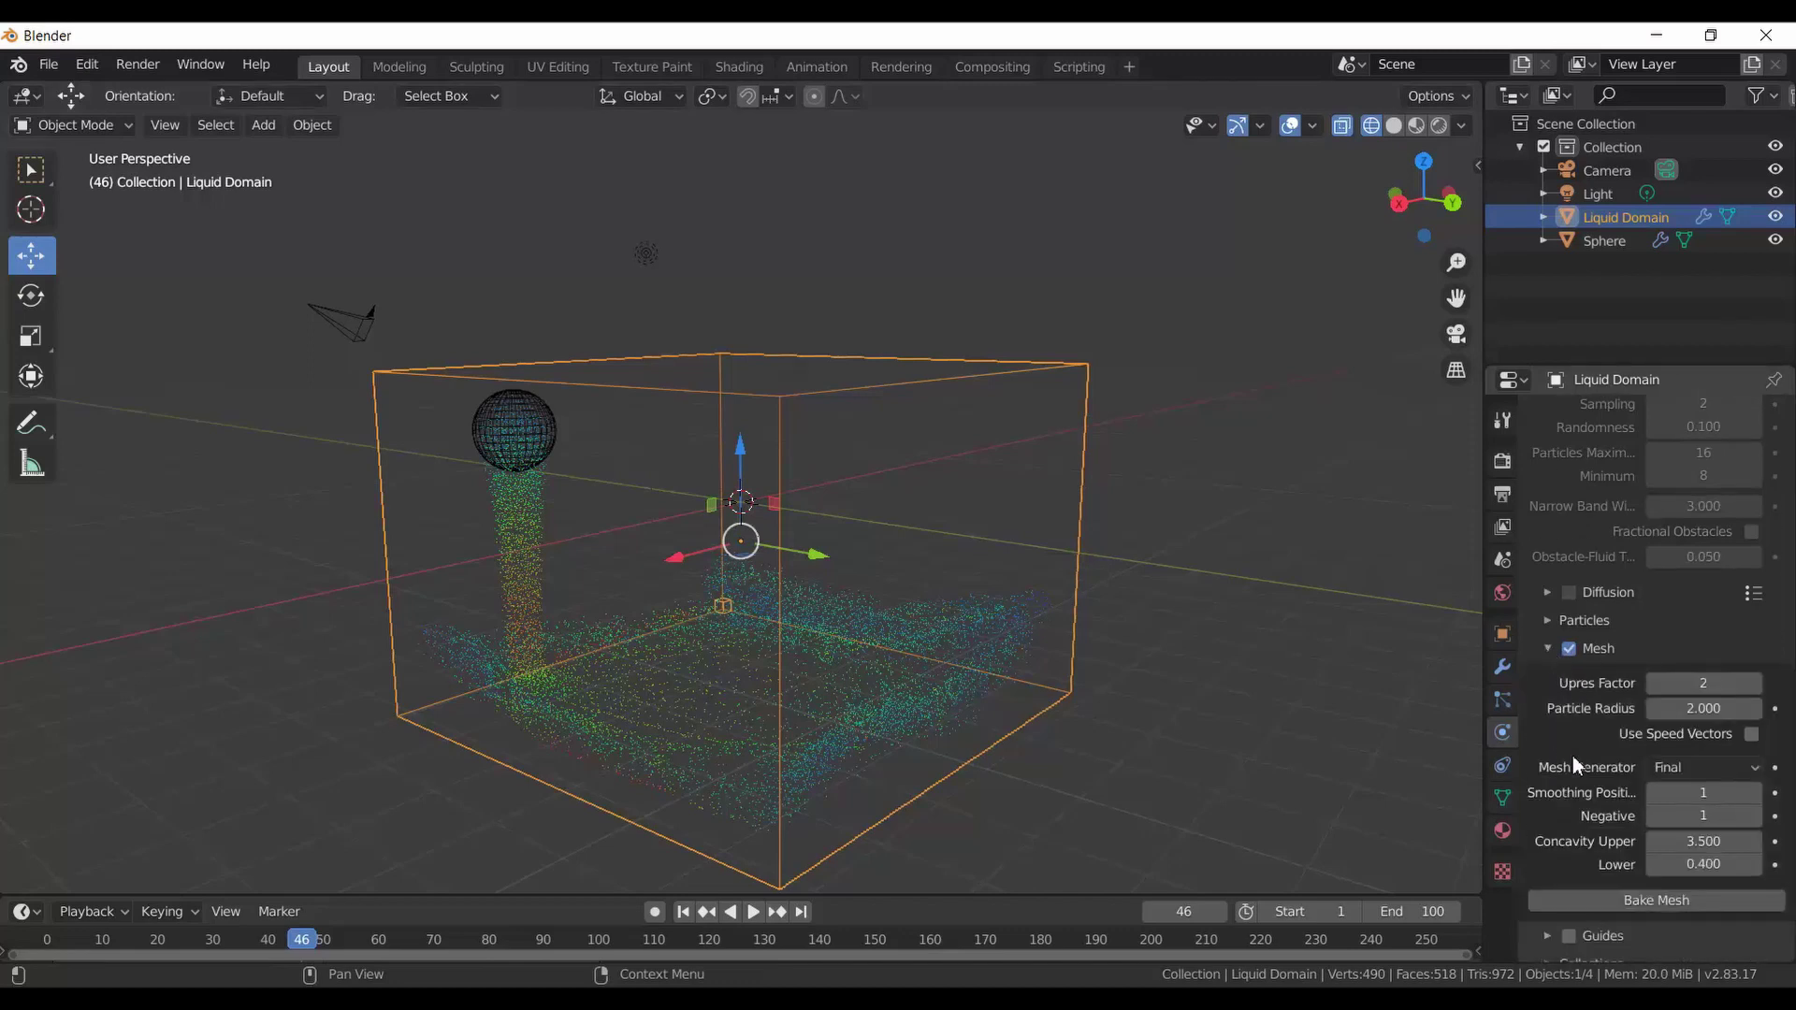
left_click(1655, 866)
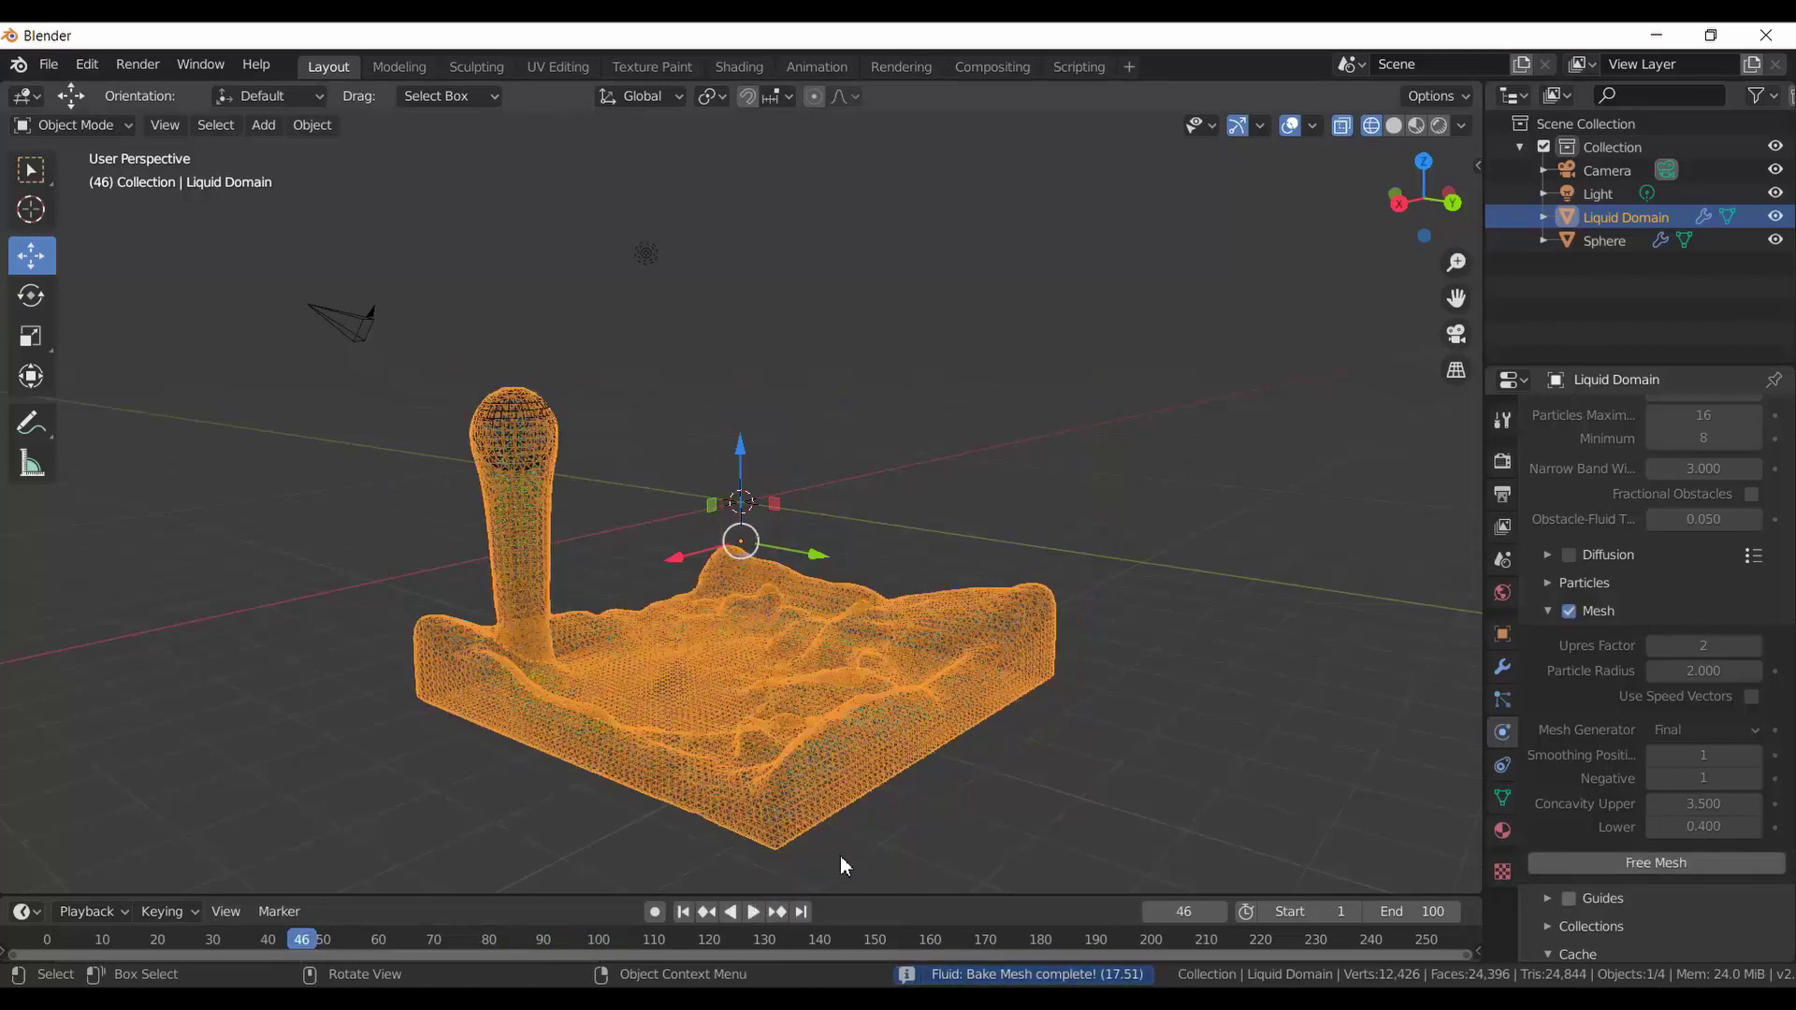
Play back the meshed liquid while viewing it from different sides, and stop it at frame 33
middle_click_drag(1212, 601, 1175, 844)
scroll(1042, 782, "down", 5)
middle_click_drag(1223, 721, 827, 809)
left_click(753, 911)
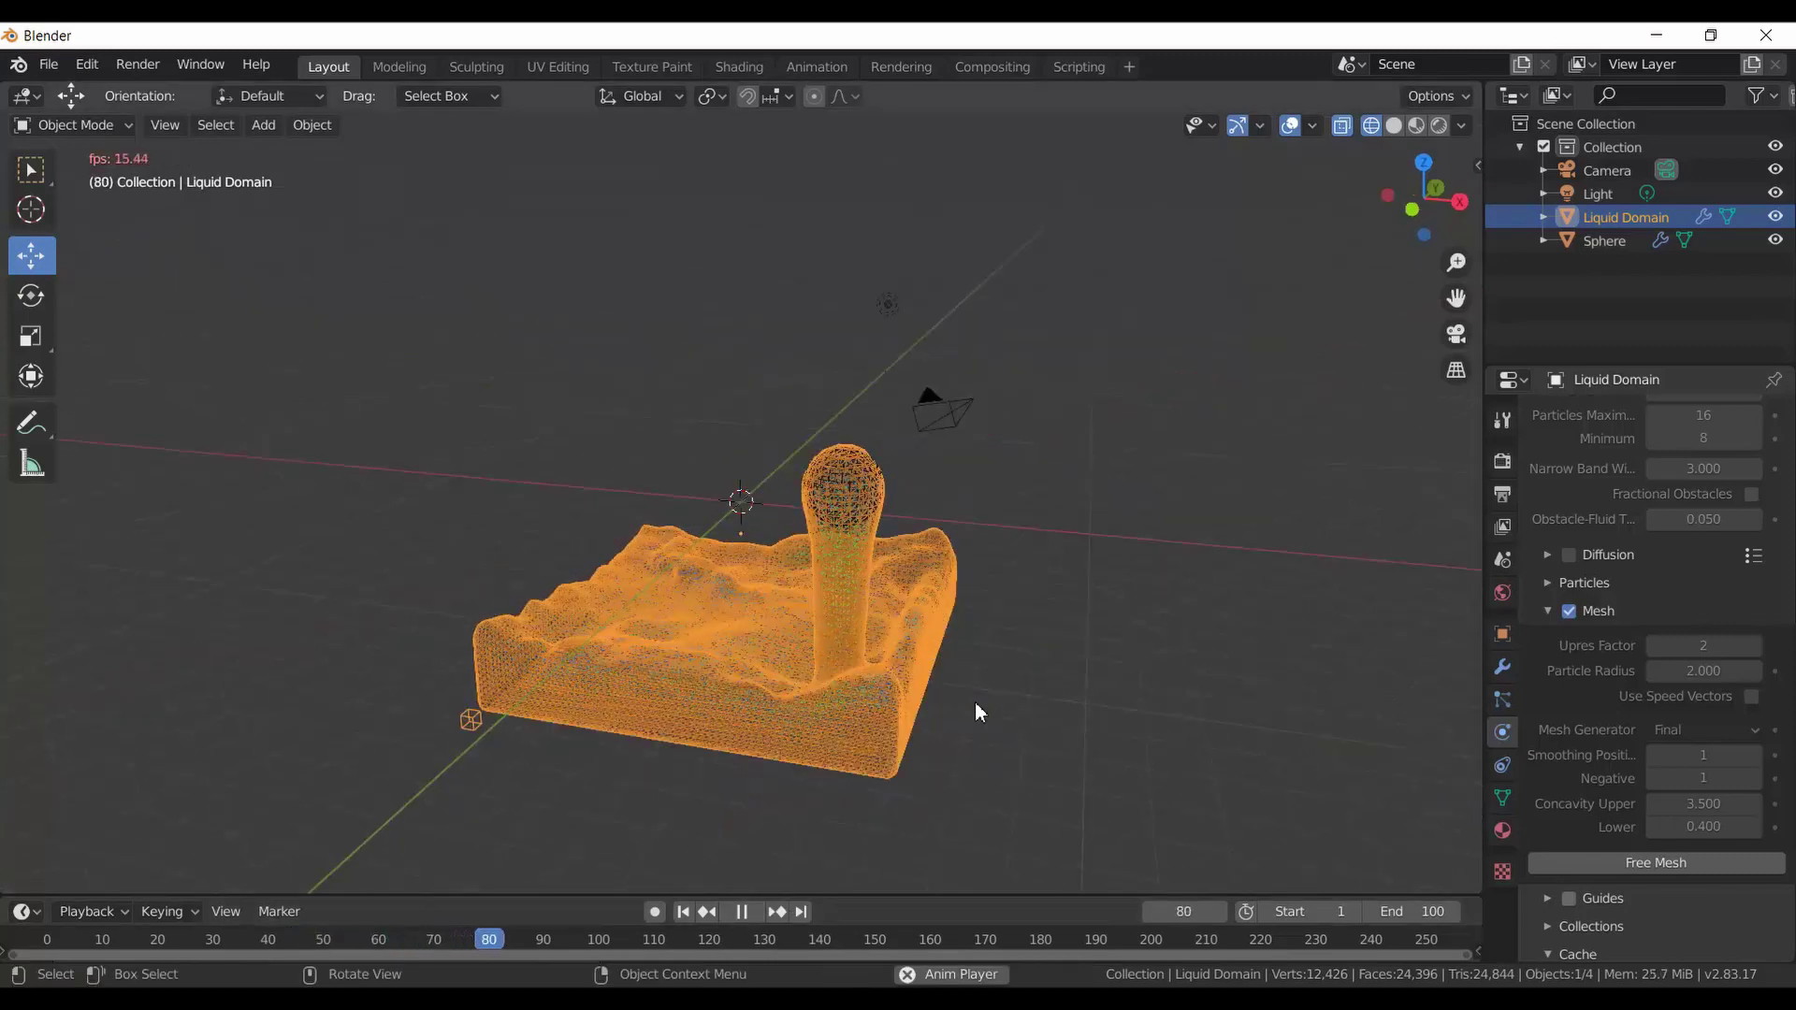
middle_click_drag(1040, 700, 1049, 710)
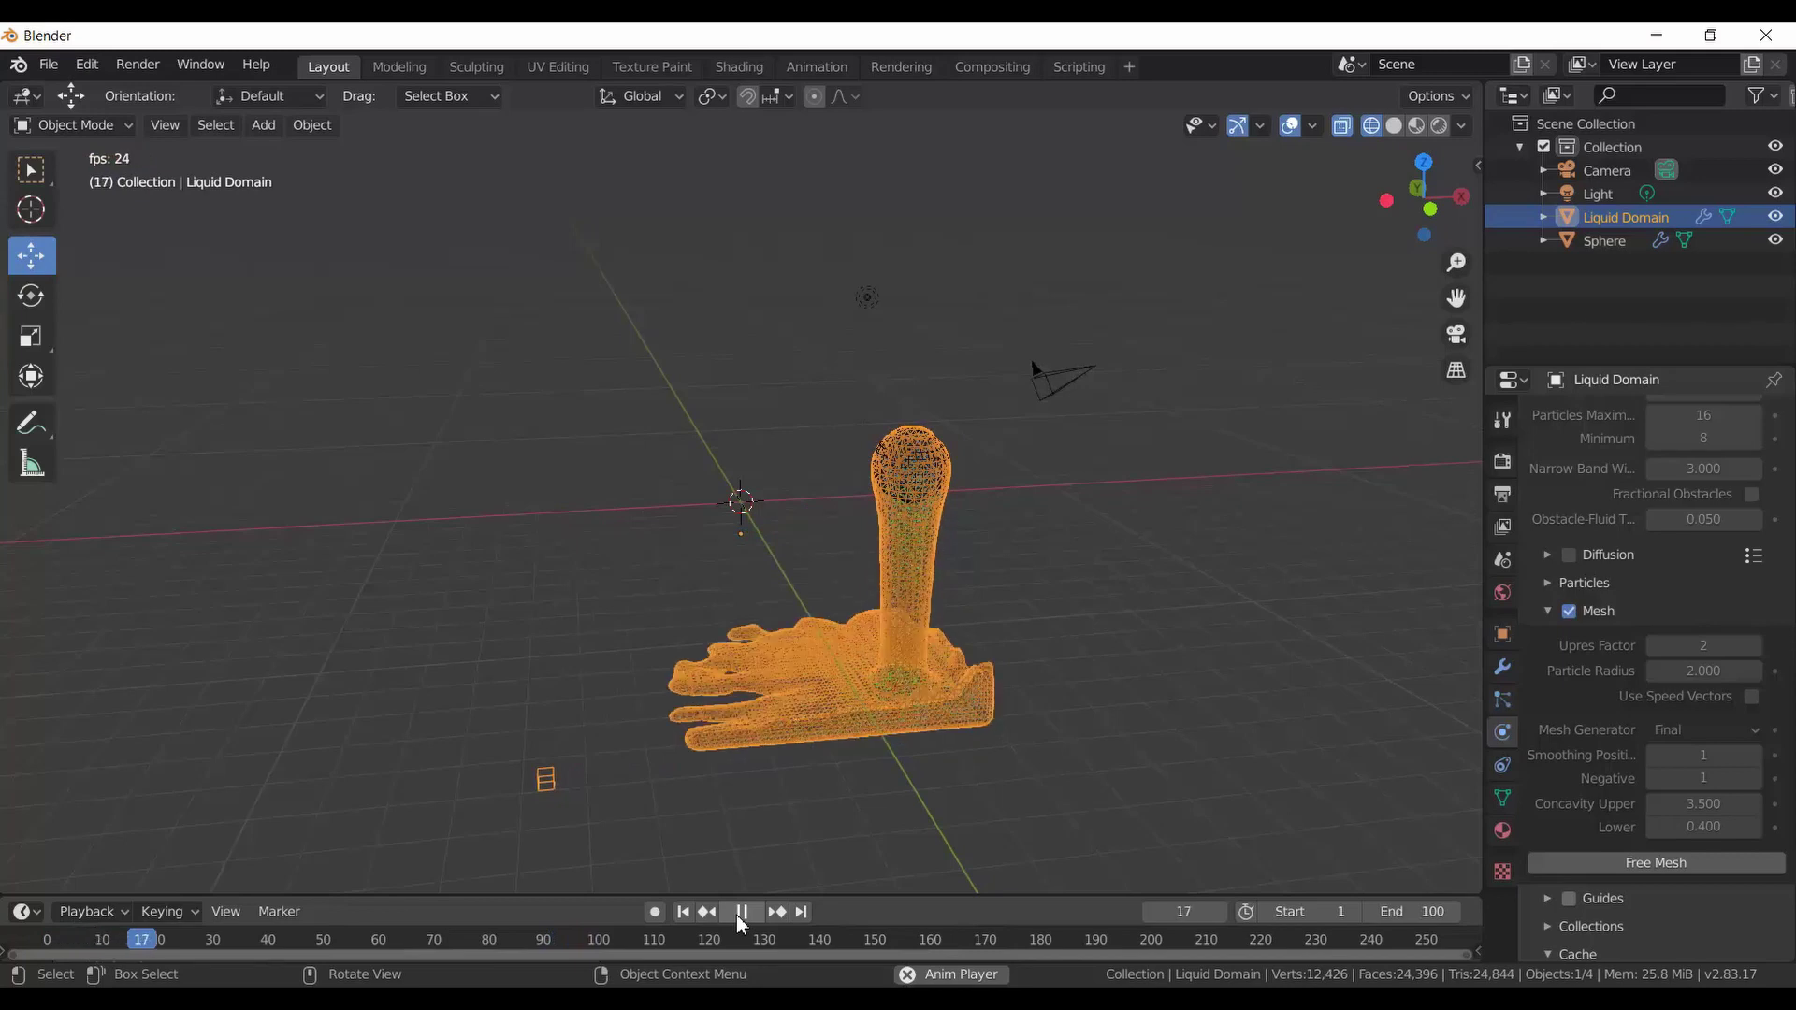
key("space")
middle_click_drag(896, 698, 985, 721)
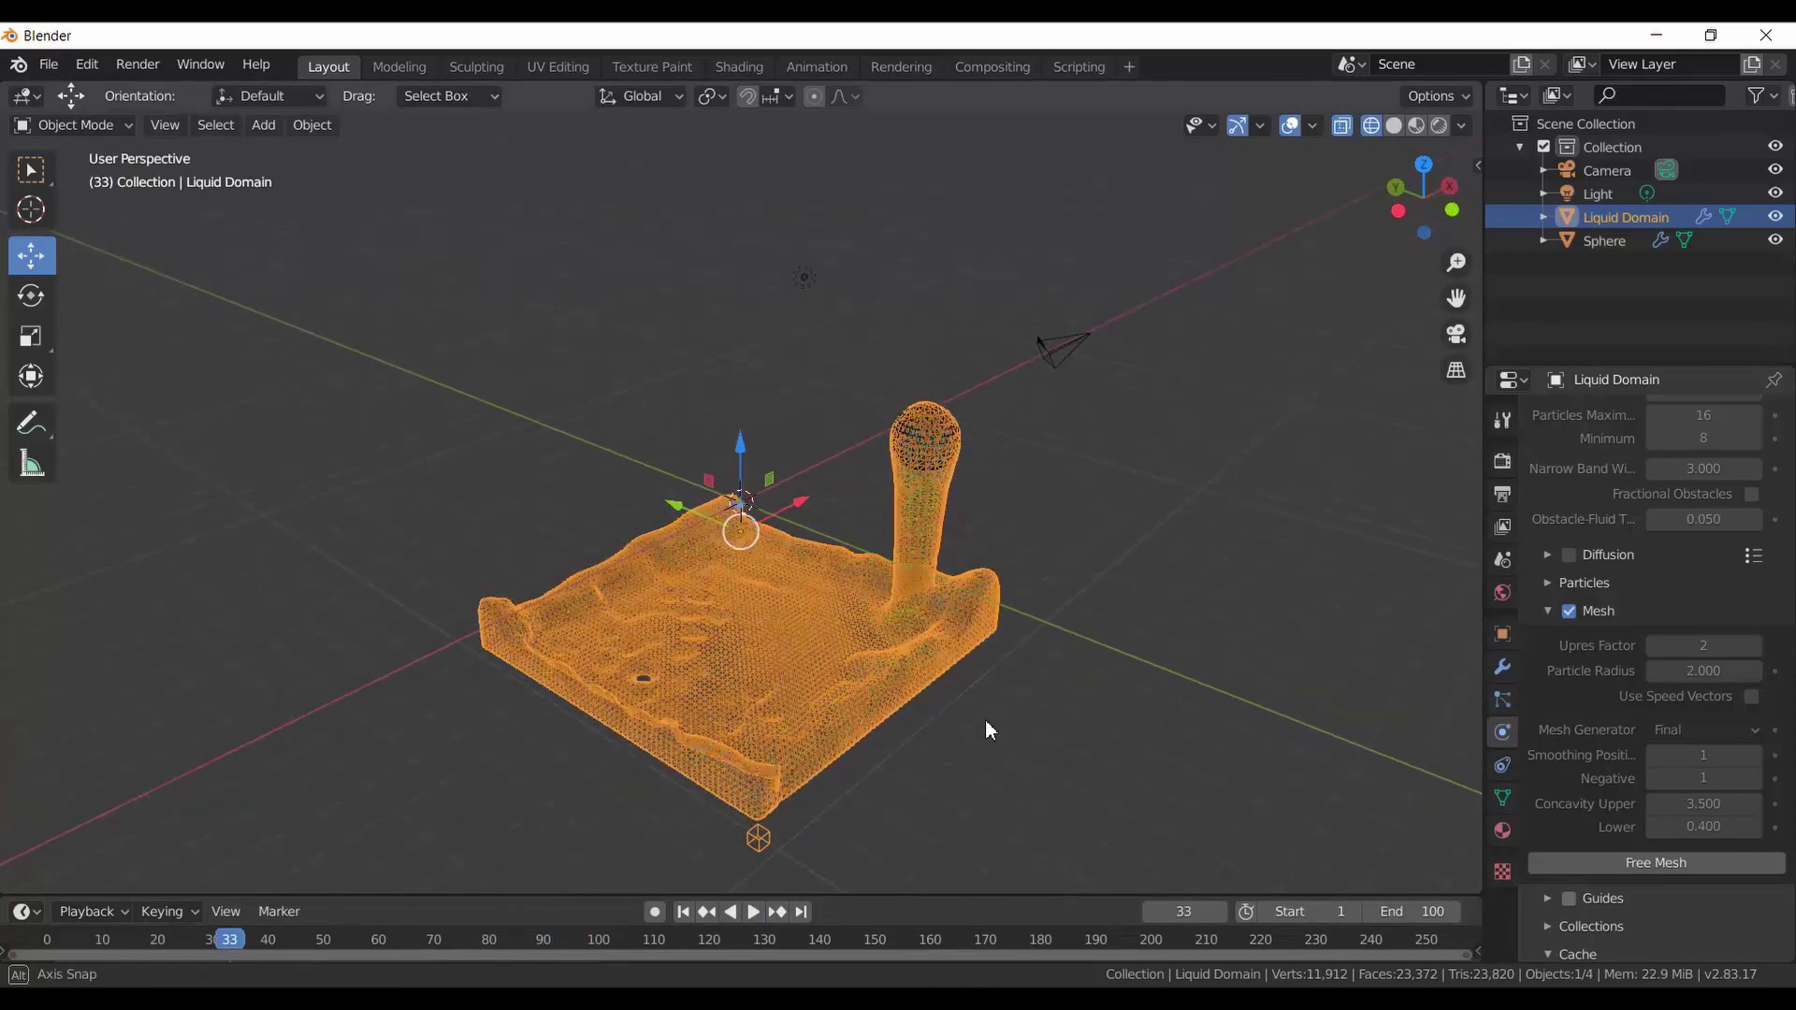
Switch the viewport to rendered shading and set the render engine to Cycles
left_click(1440, 128)
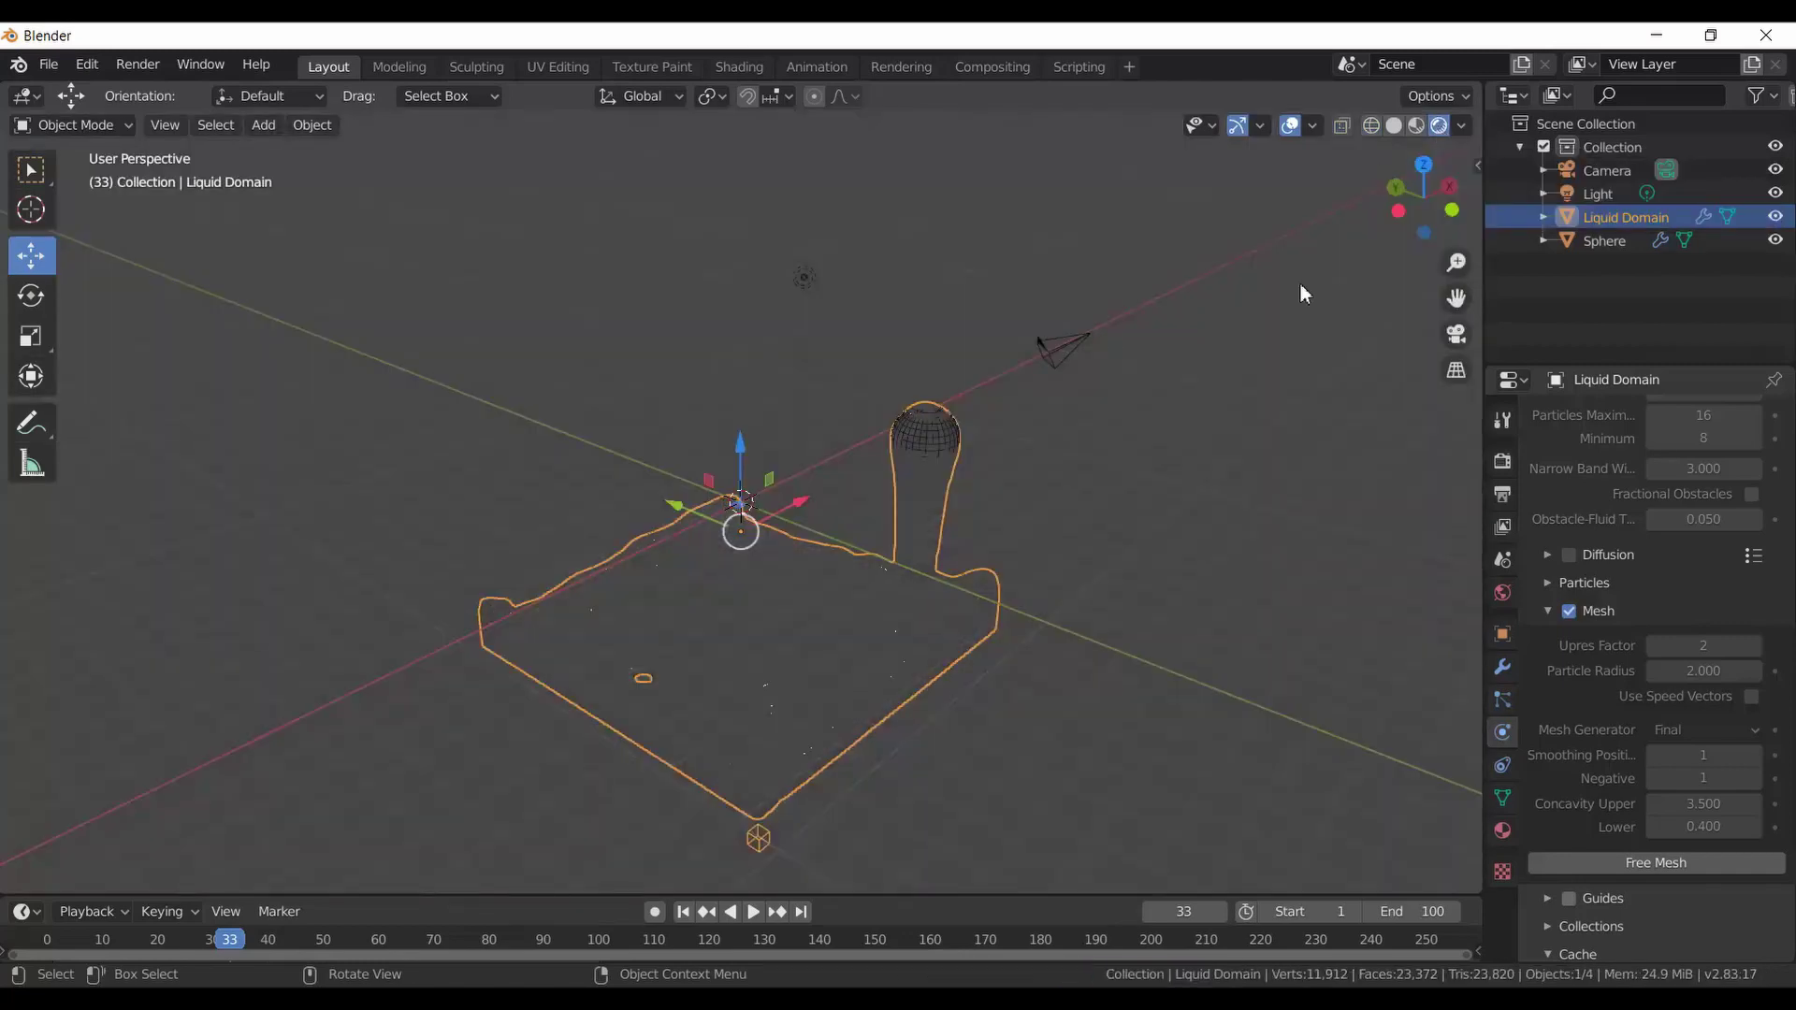
middle_click_drag(1181, 467, 1241, 511)
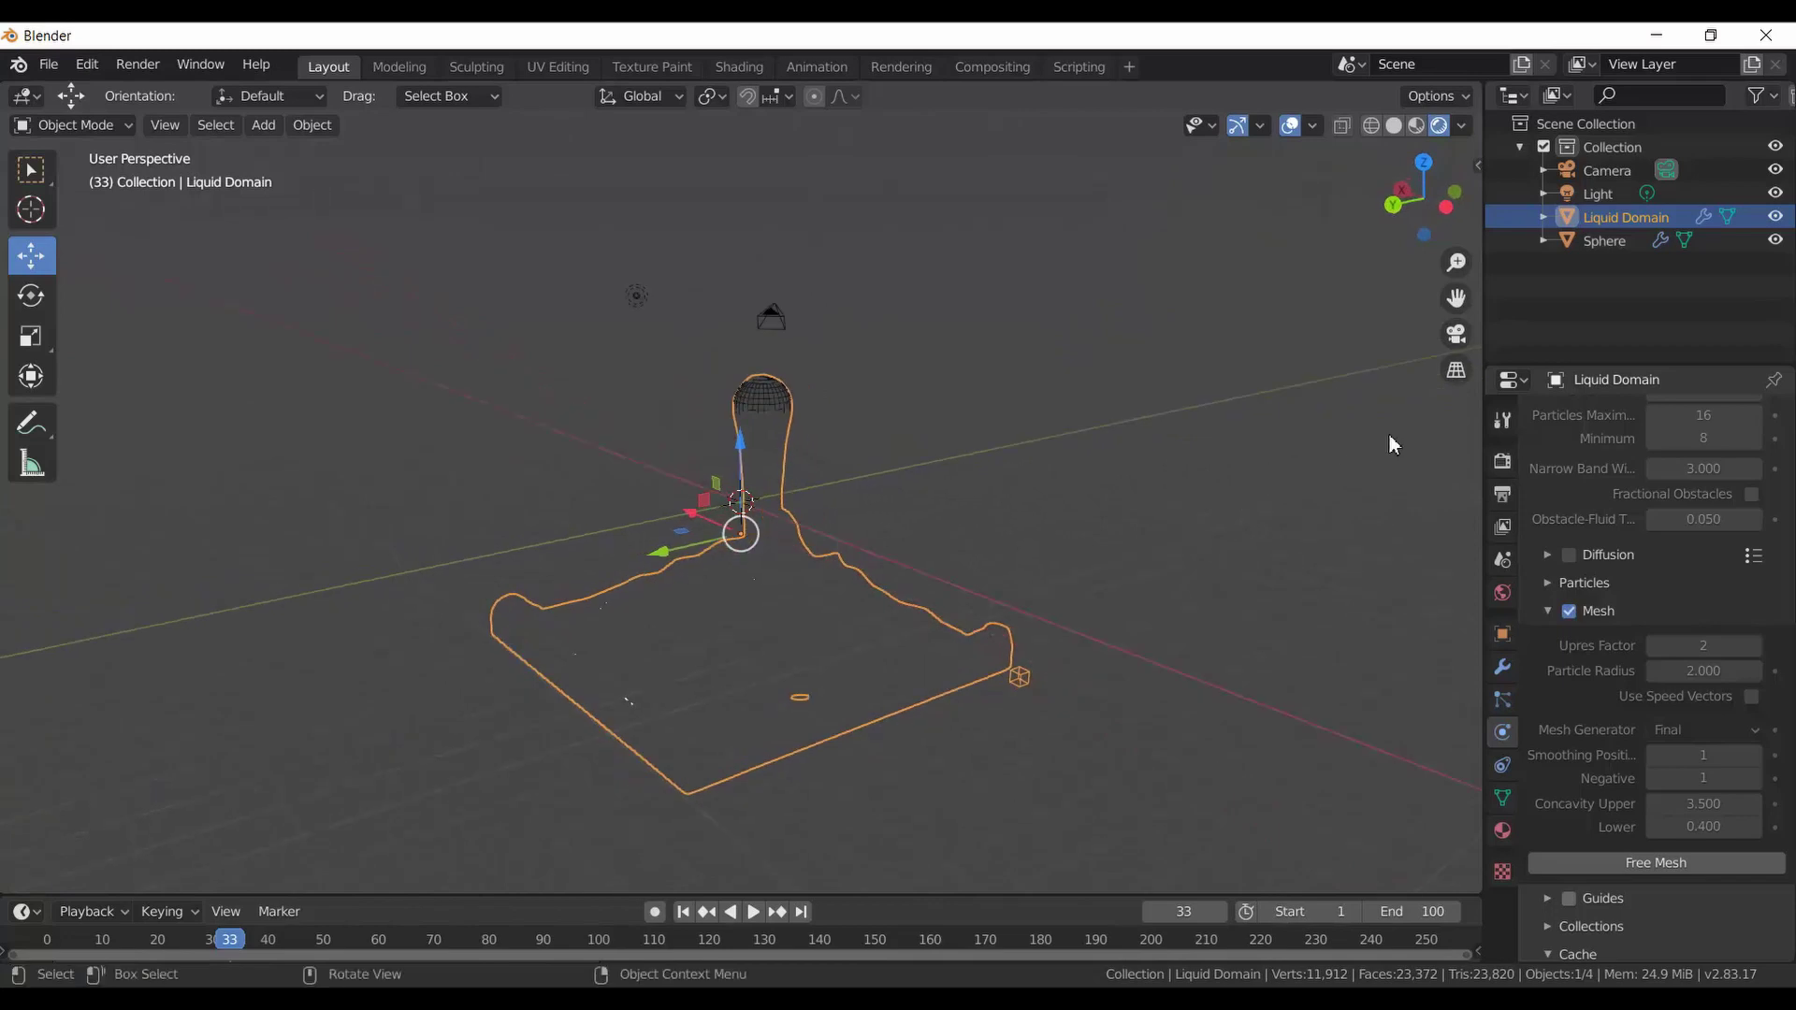
left_click(1503, 464)
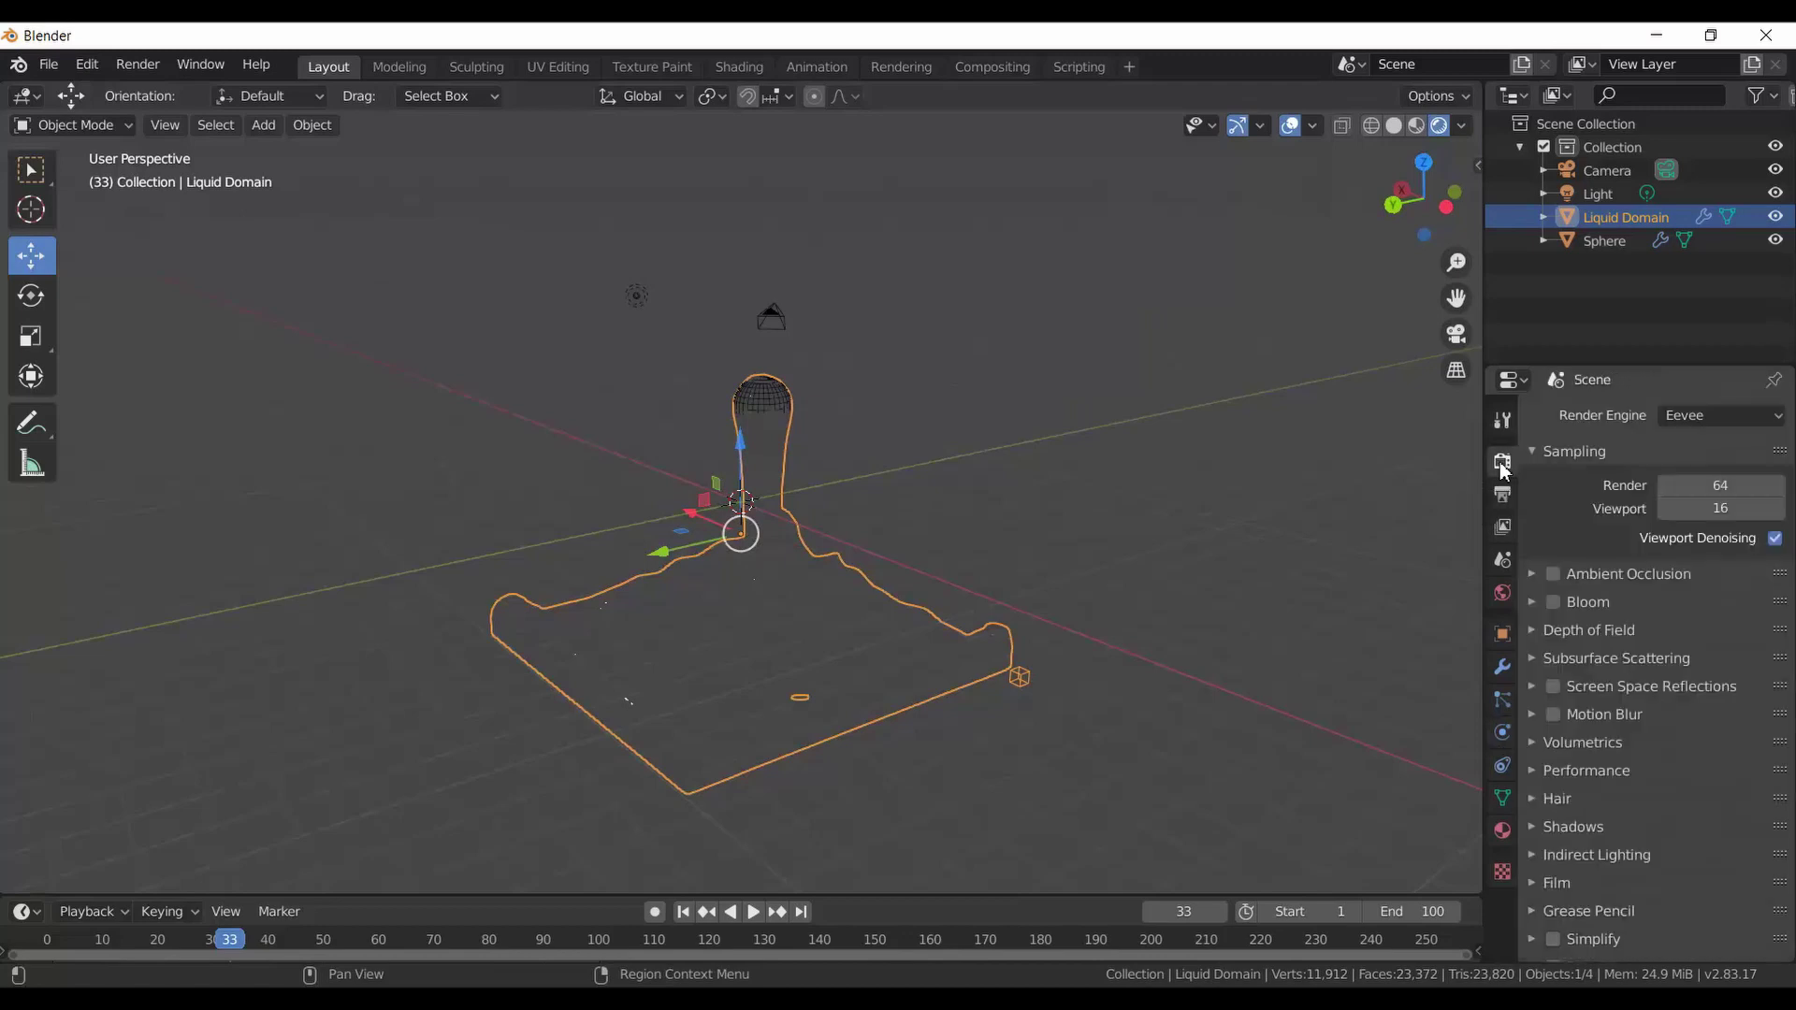
left_click(1700, 423)
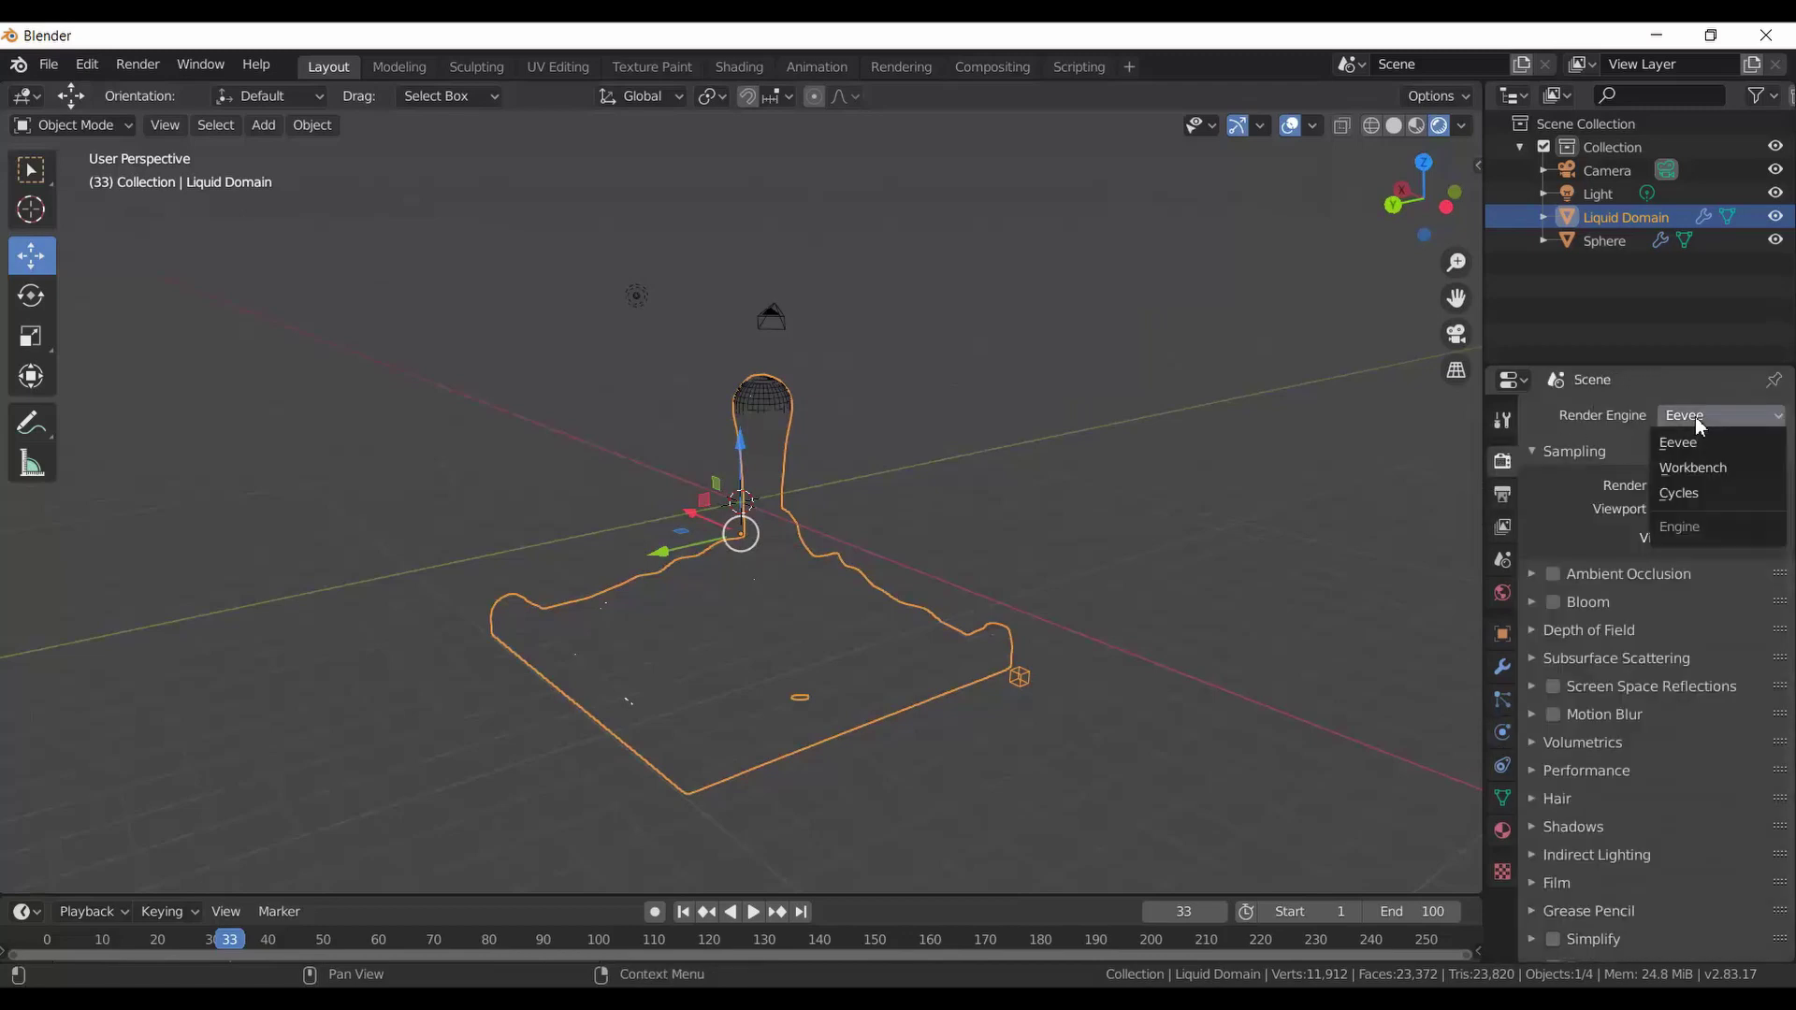
left_click(1700, 509)
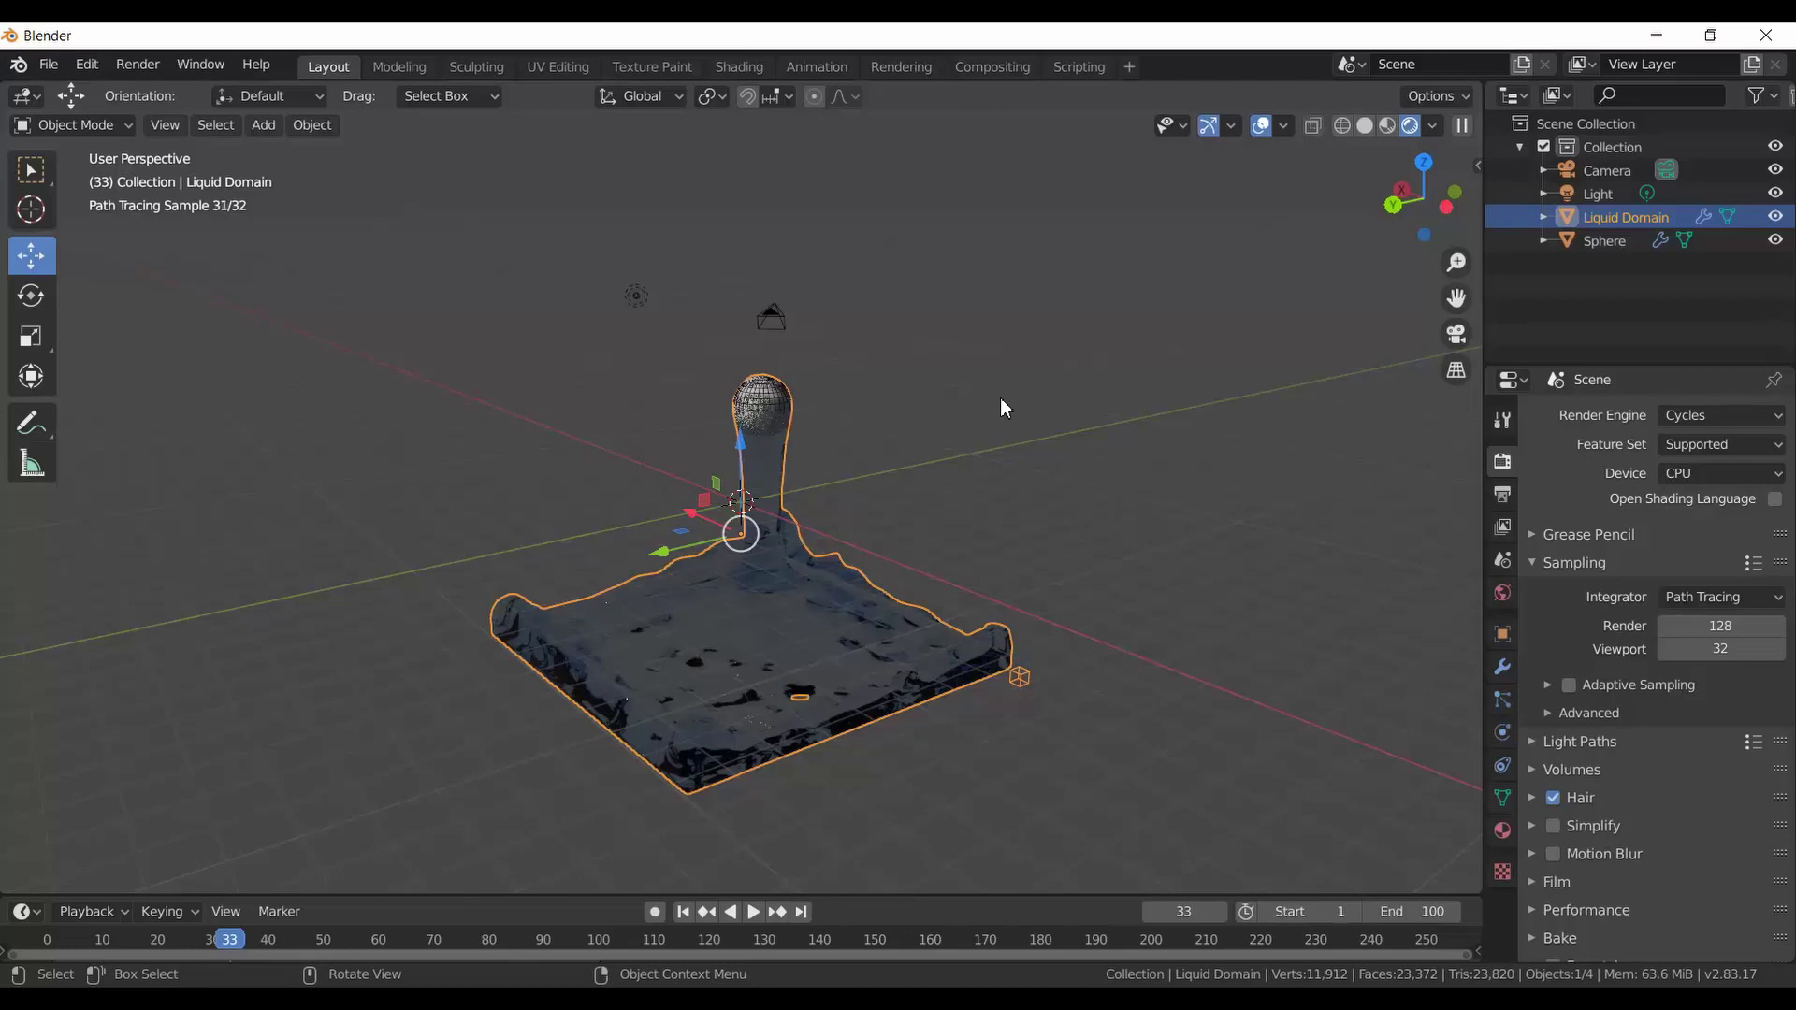
middle_click_drag(1034, 409, 1026, 417)
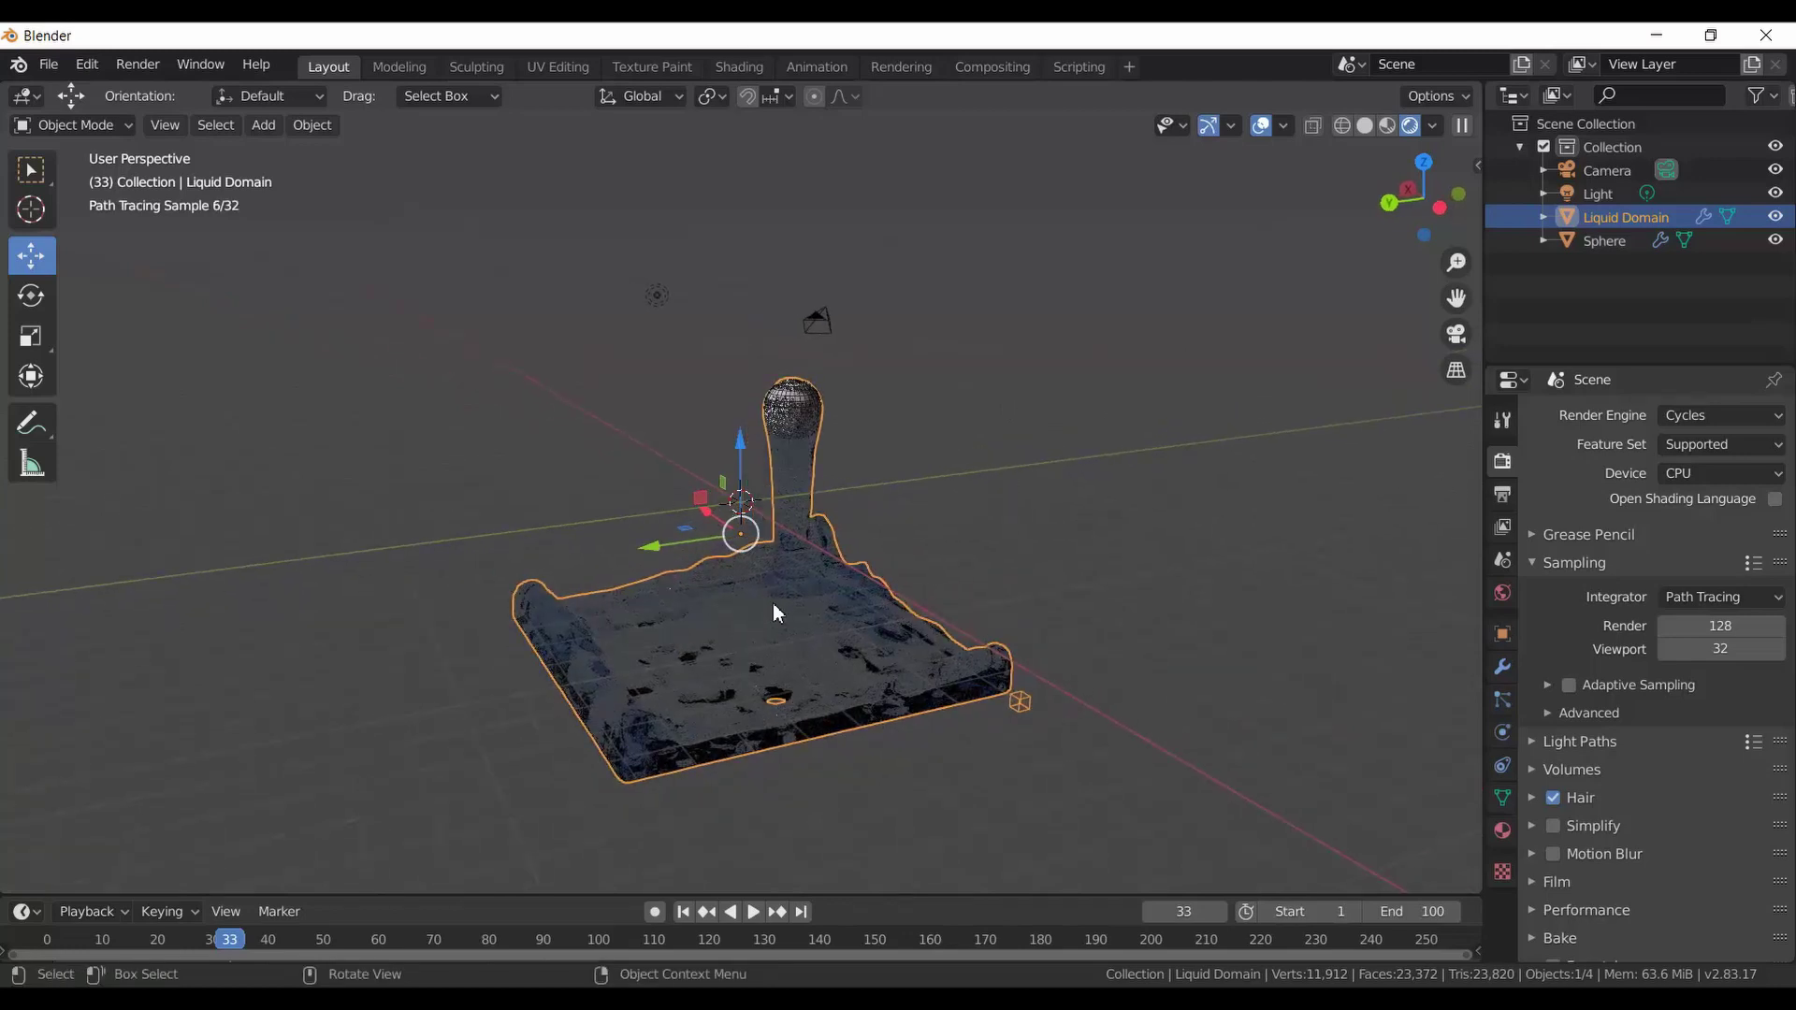
Select the sphere and the liquid domain together and raise both along Z
left_click_drag(748, 357, 776, 397)
left_click_drag(808, 455, 939, 630)
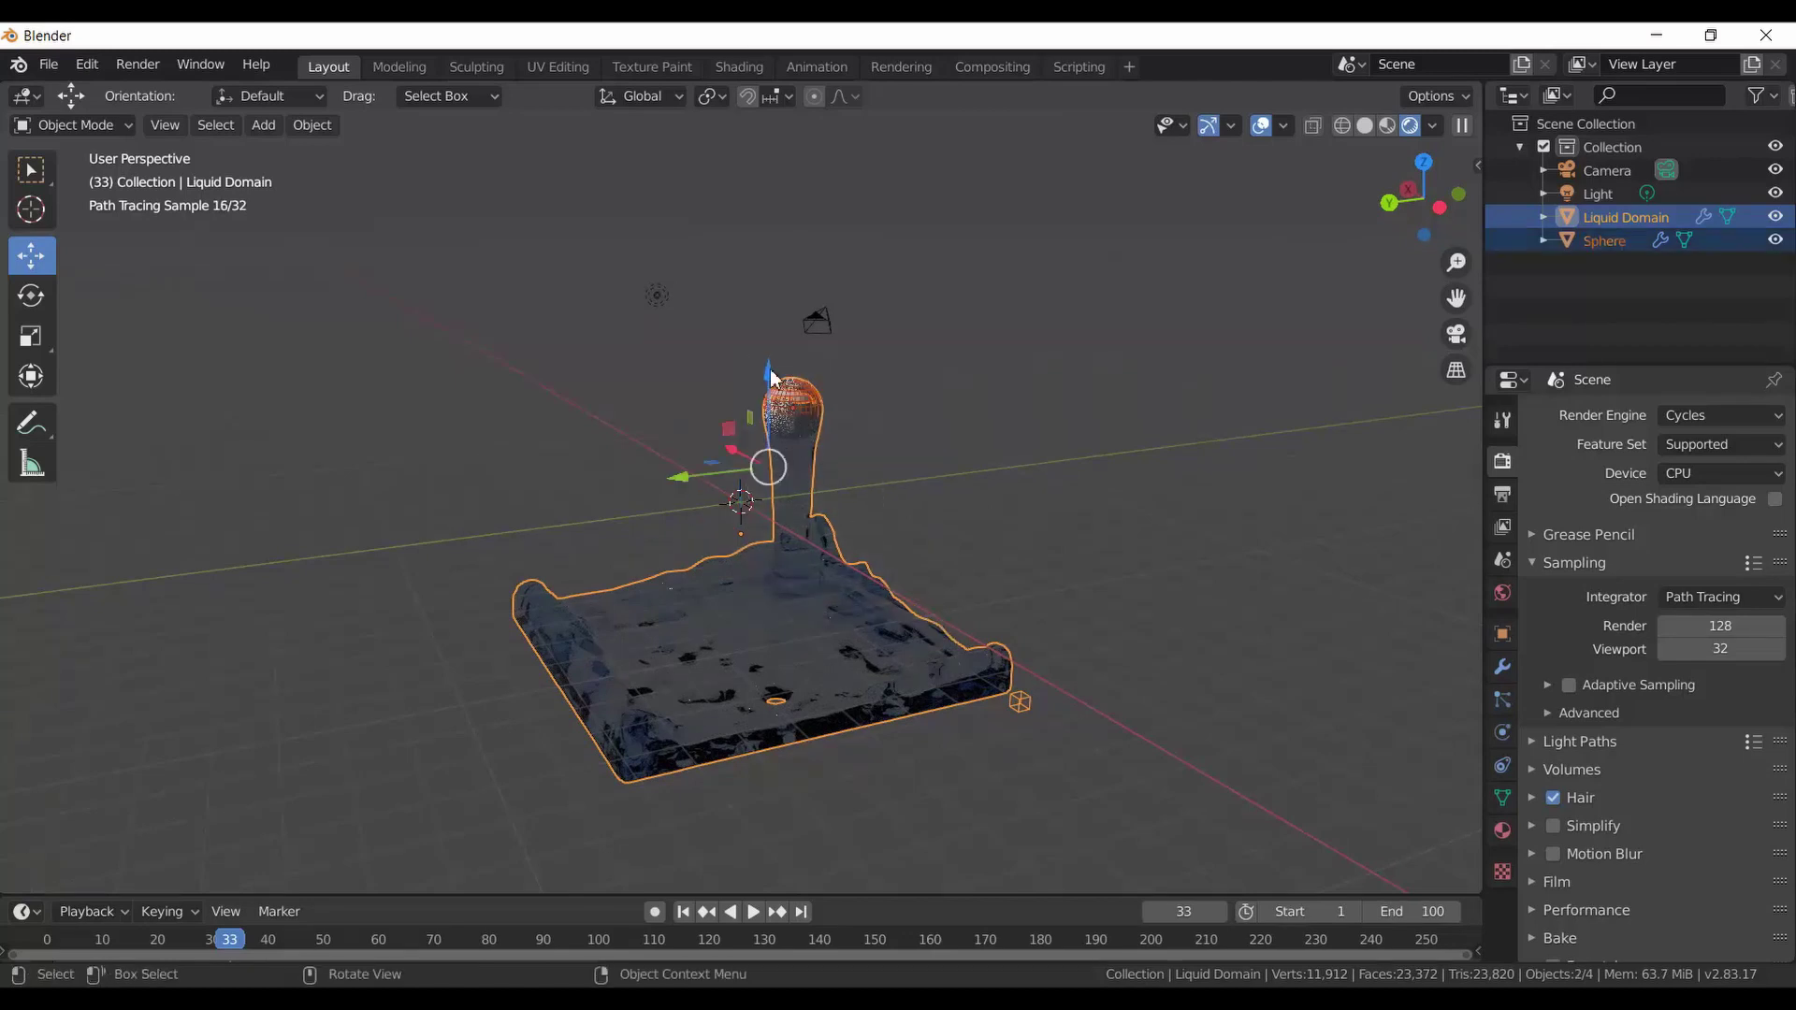
left_click_drag(772, 376, 760, 213)
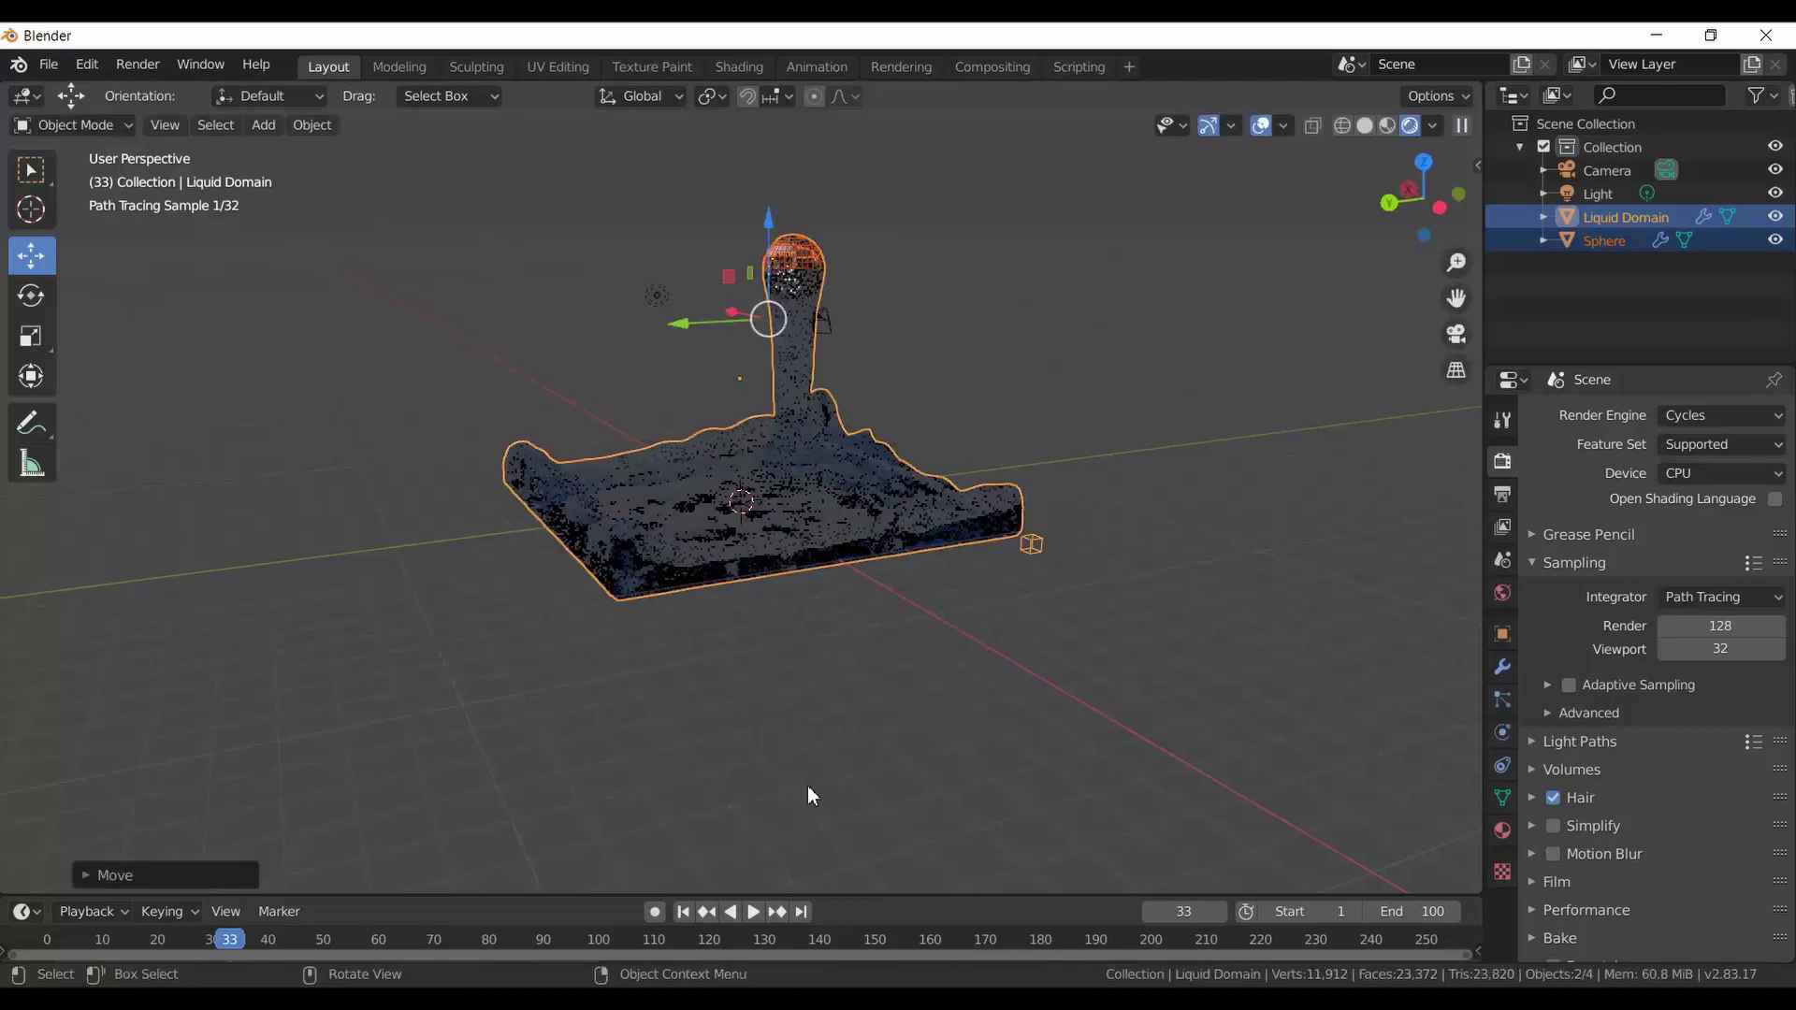
Switch the viewport to wireframe shading and play back the raised liquid simulation
left_click(1344, 127)
mouse_move(995, 415)
middle_mouse_down()
mouse_move(969, 456)
mouse_move(1187, 457)
mouse_move(1253, 392)
middle_mouse_up()
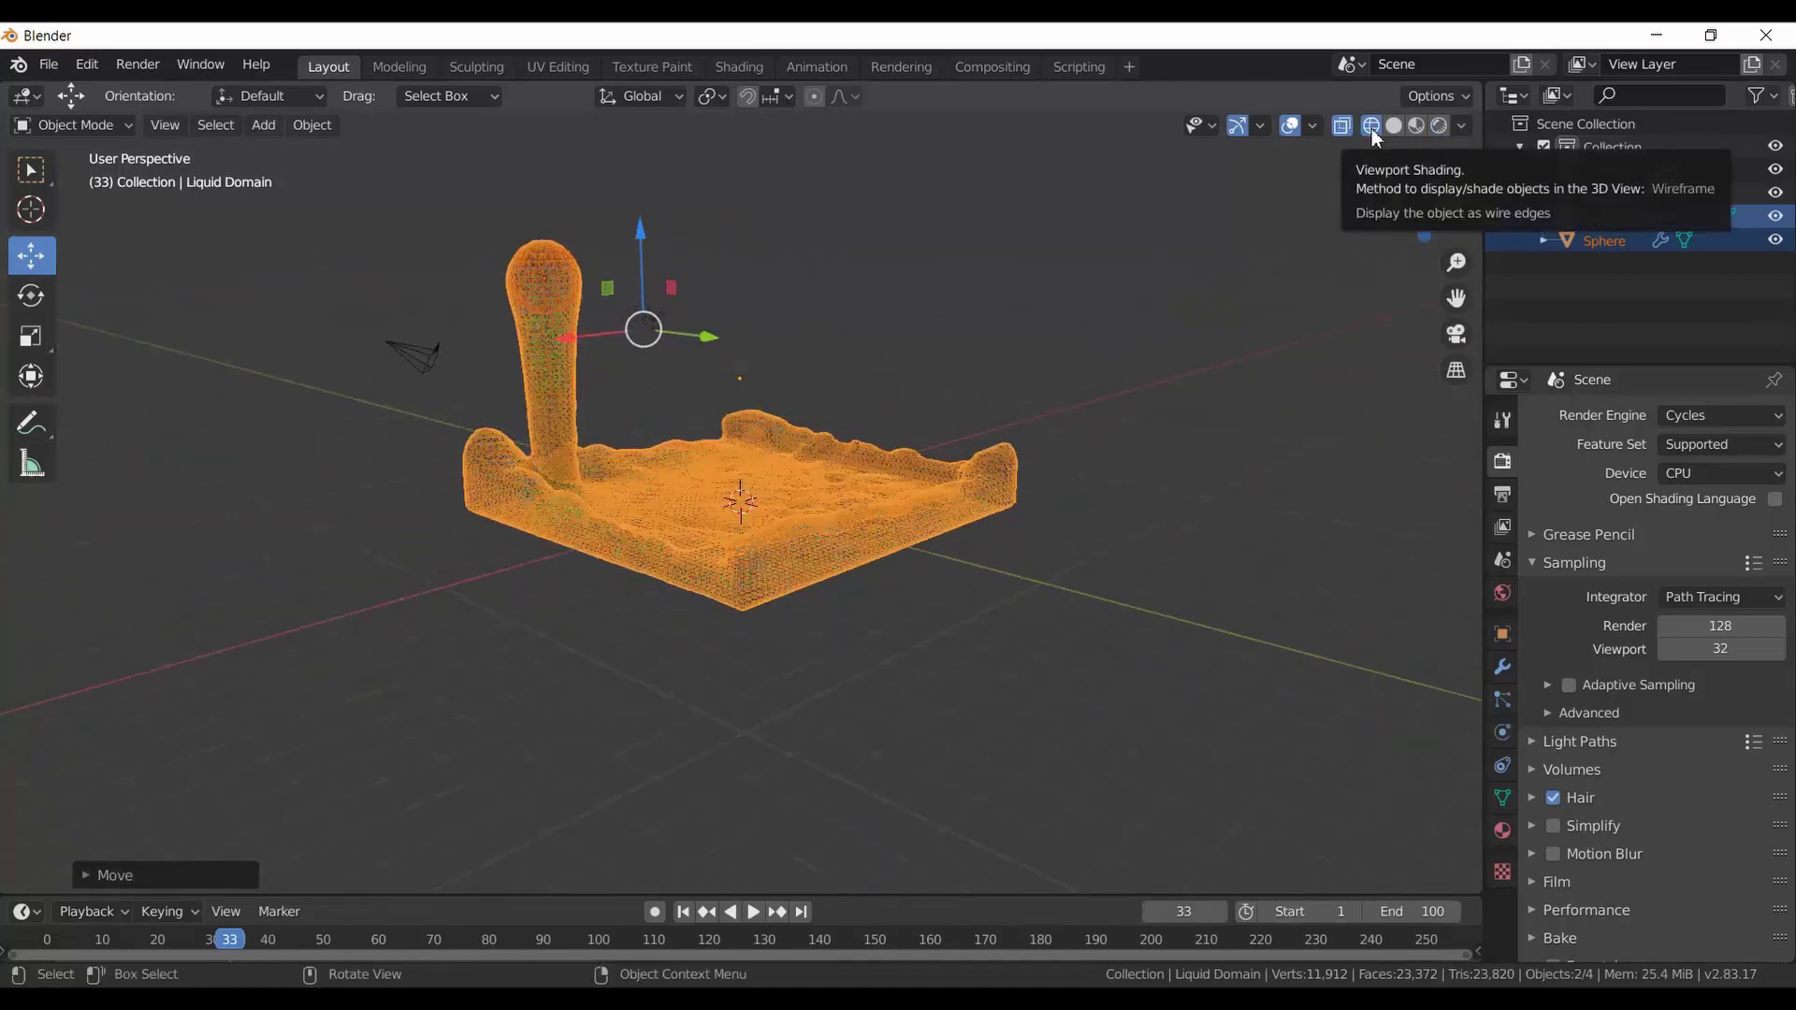
mouse_move(978, 361)
middle_mouse_down()
mouse_move(906, 351)
mouse_move(692, 505)
middle_mouse_up()
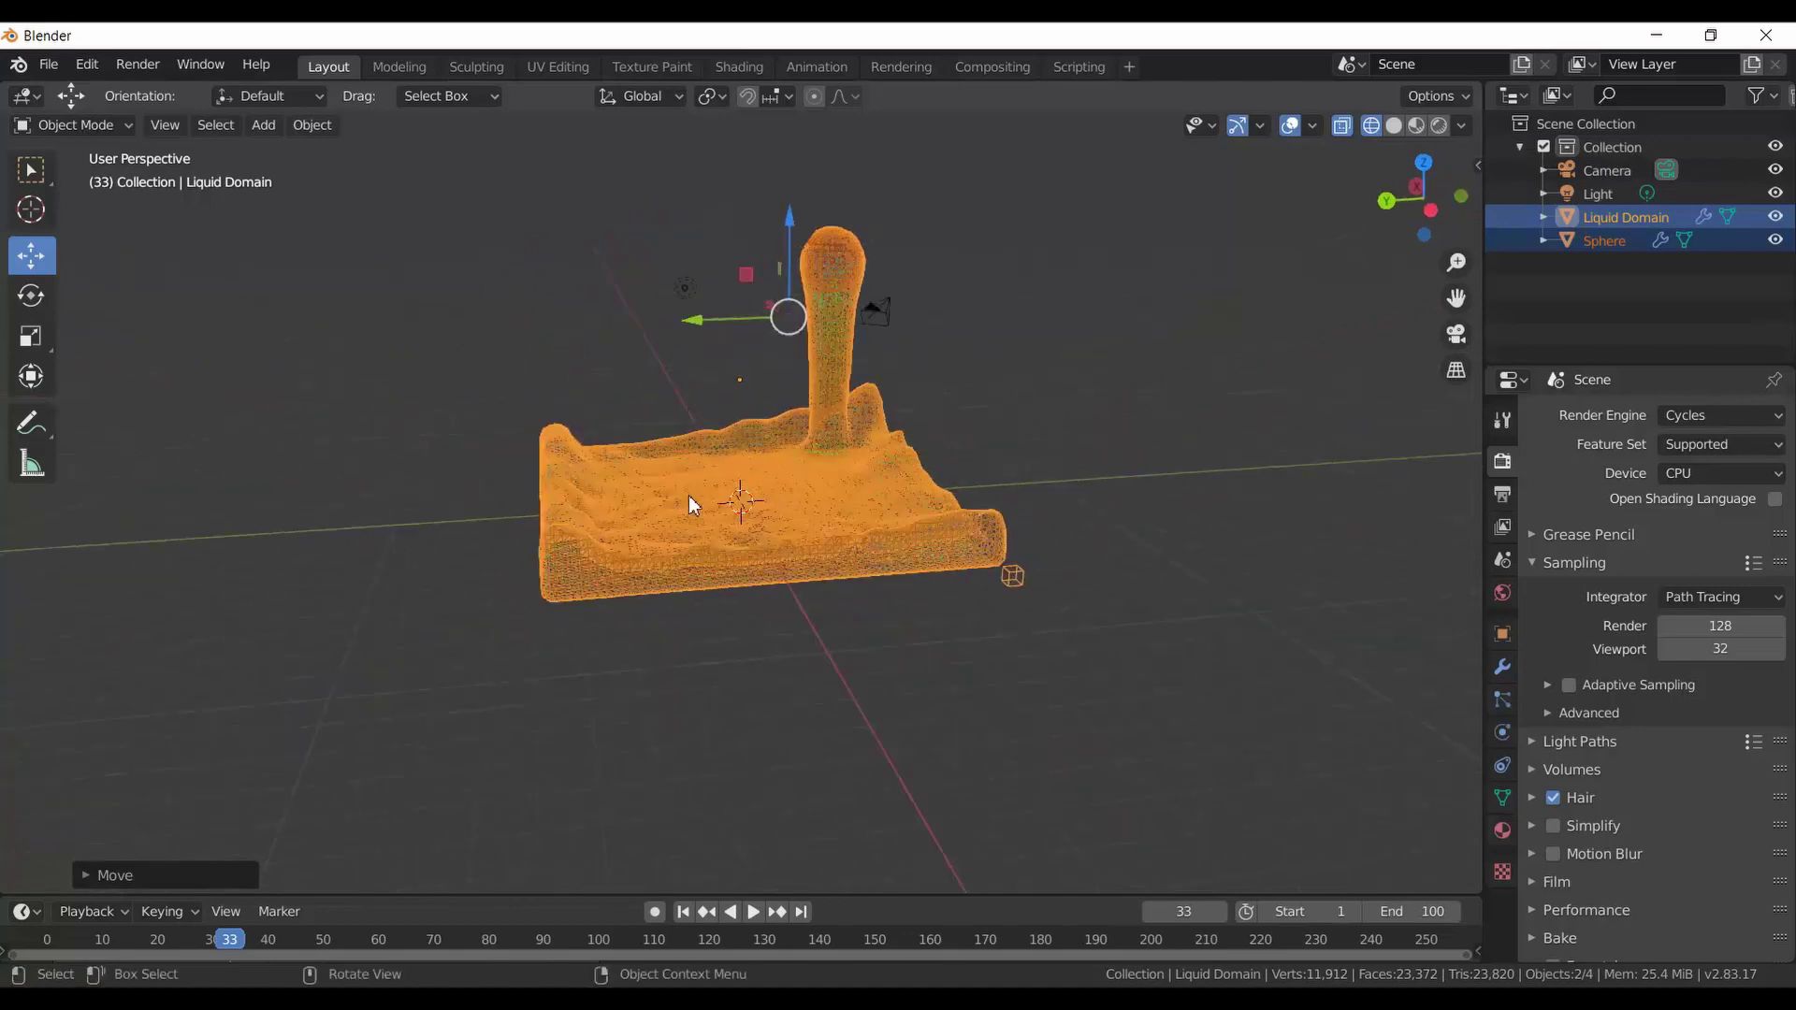
left_click(751, 914)
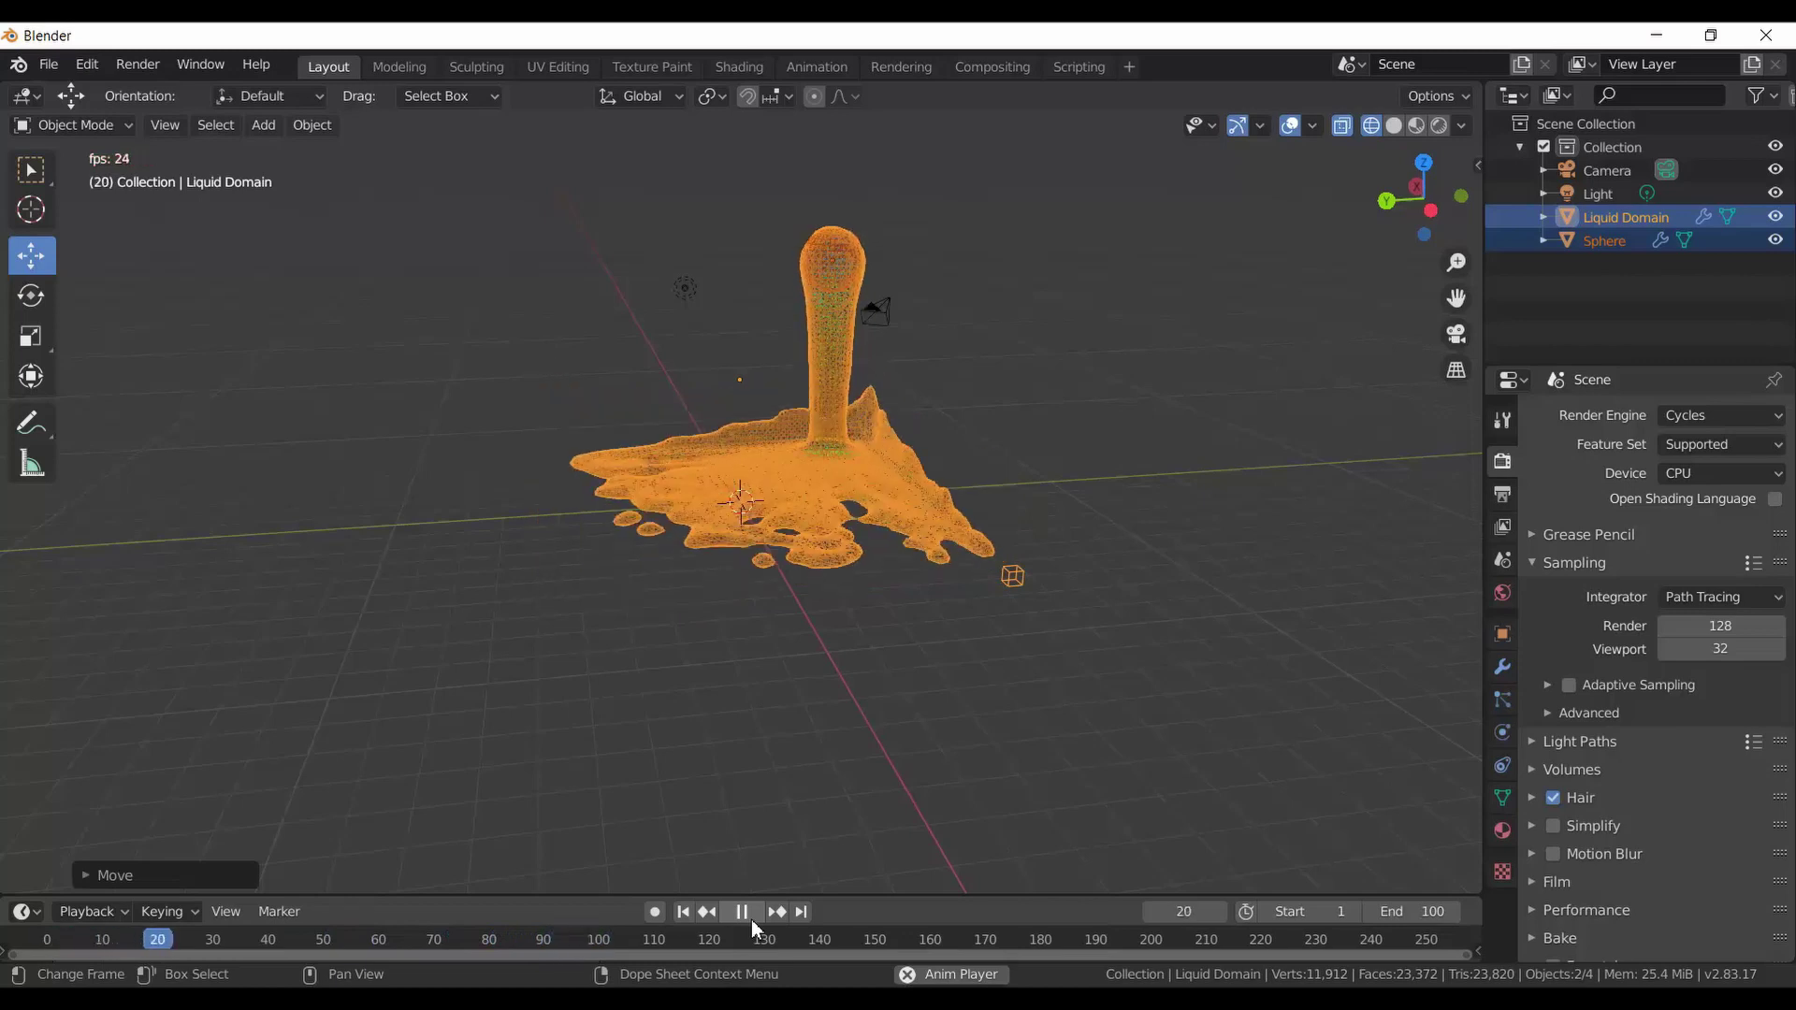
Stop the playback at frame 23 and preview the liquid in rendered shading from another side
left_click(750, 918)
middle_click_drag(990, 520, 875, 547)
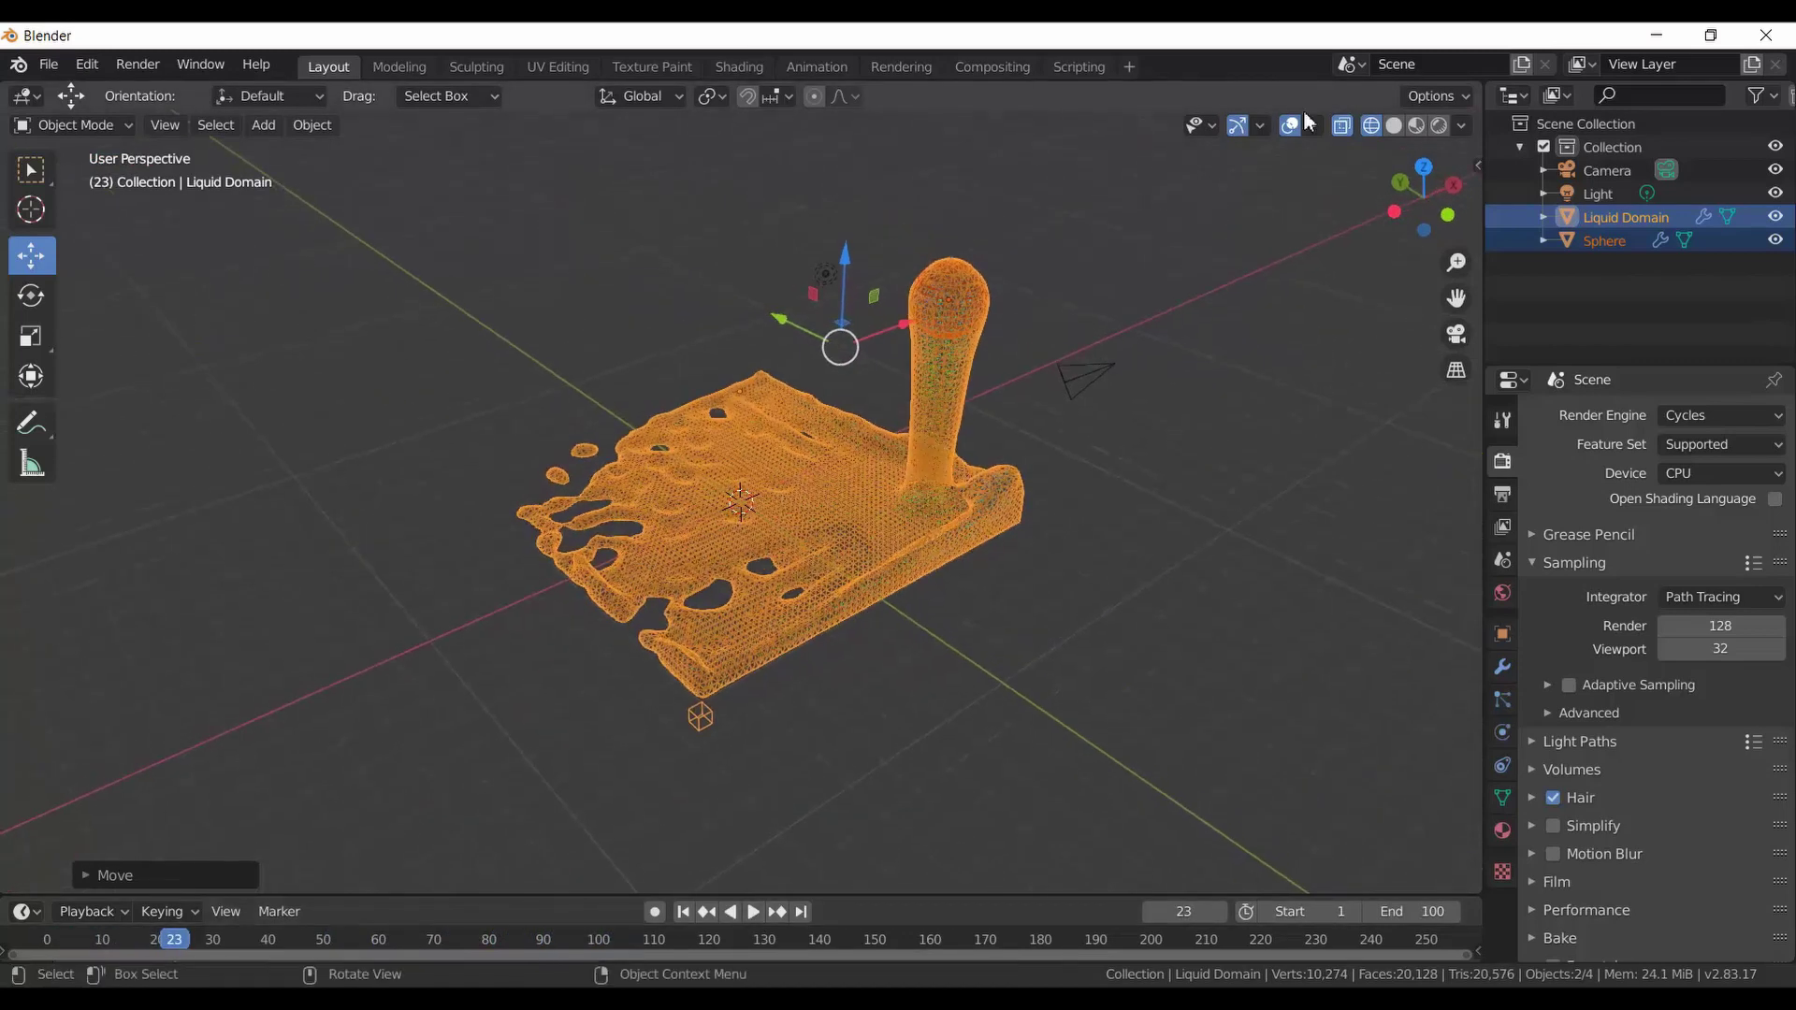
left_click(1440, 126)
mouse_move(1109, 364)
middle_mouse_down()
mouse_move(1163, 365)
mouse_move(1194, 389)
mouse_move(1259, 366)
middle_mouse_up()
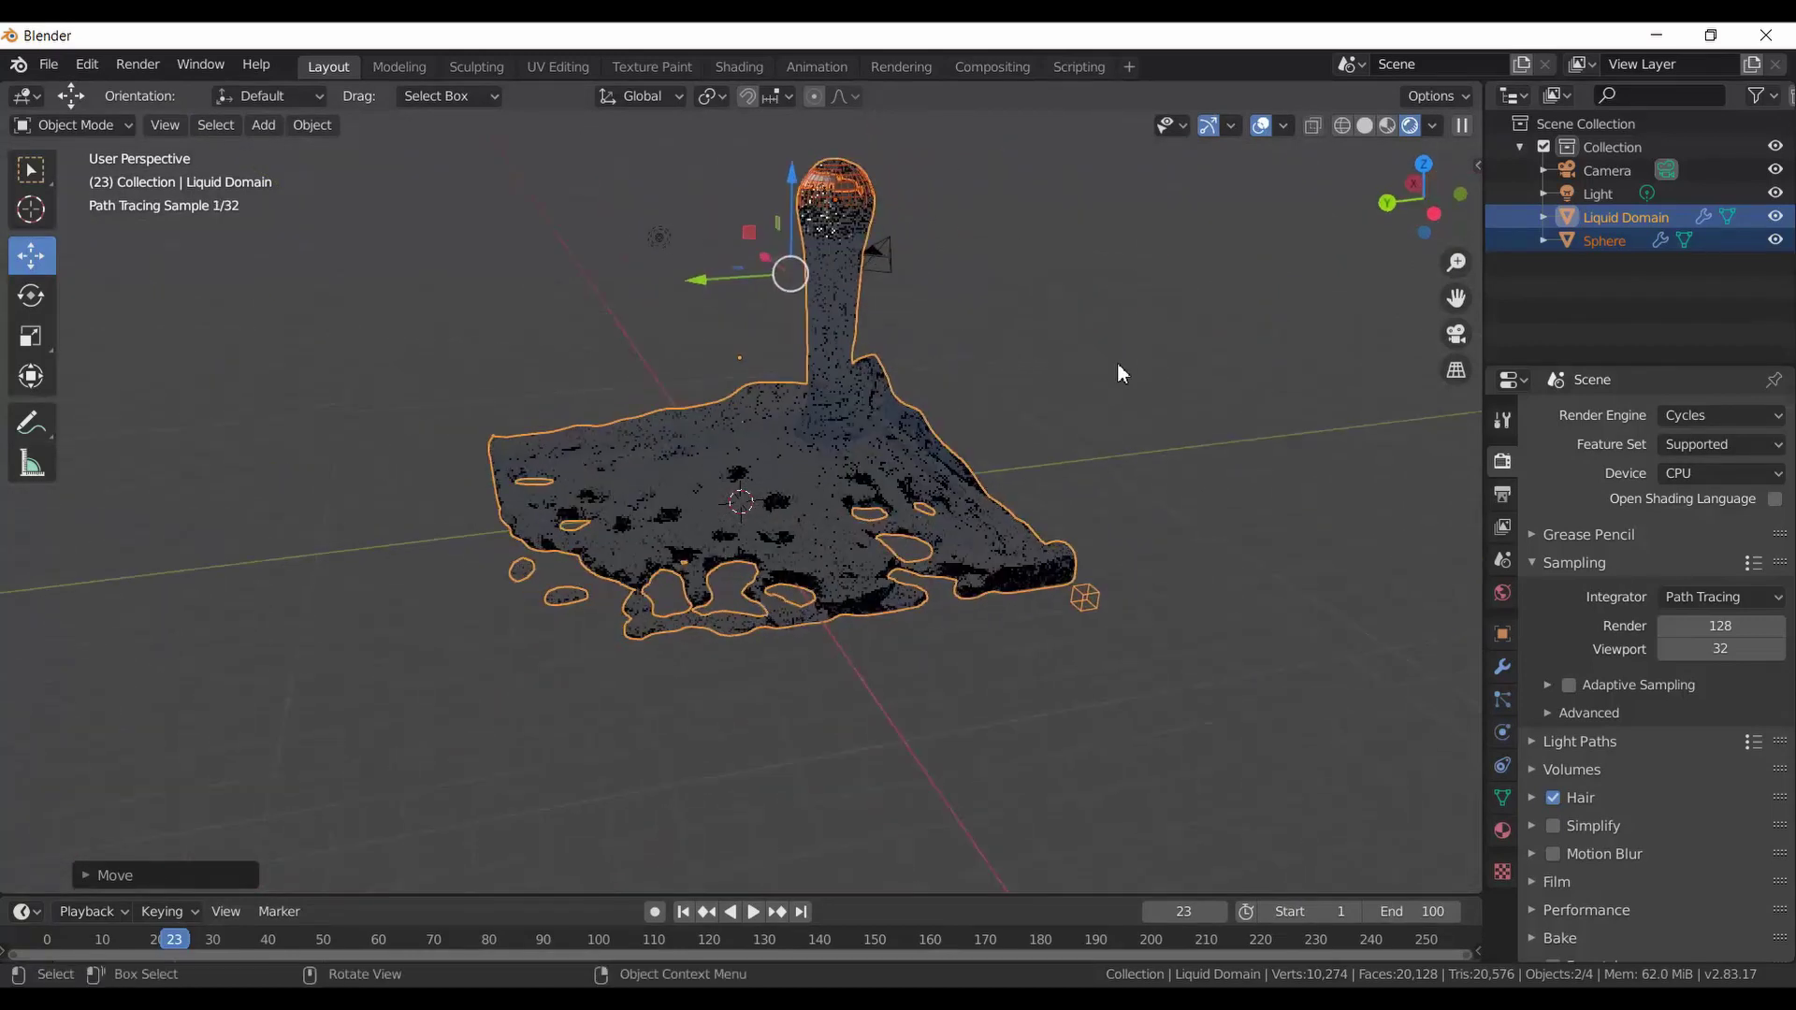
middle_click_drag(1116, 361, 1173, 361)
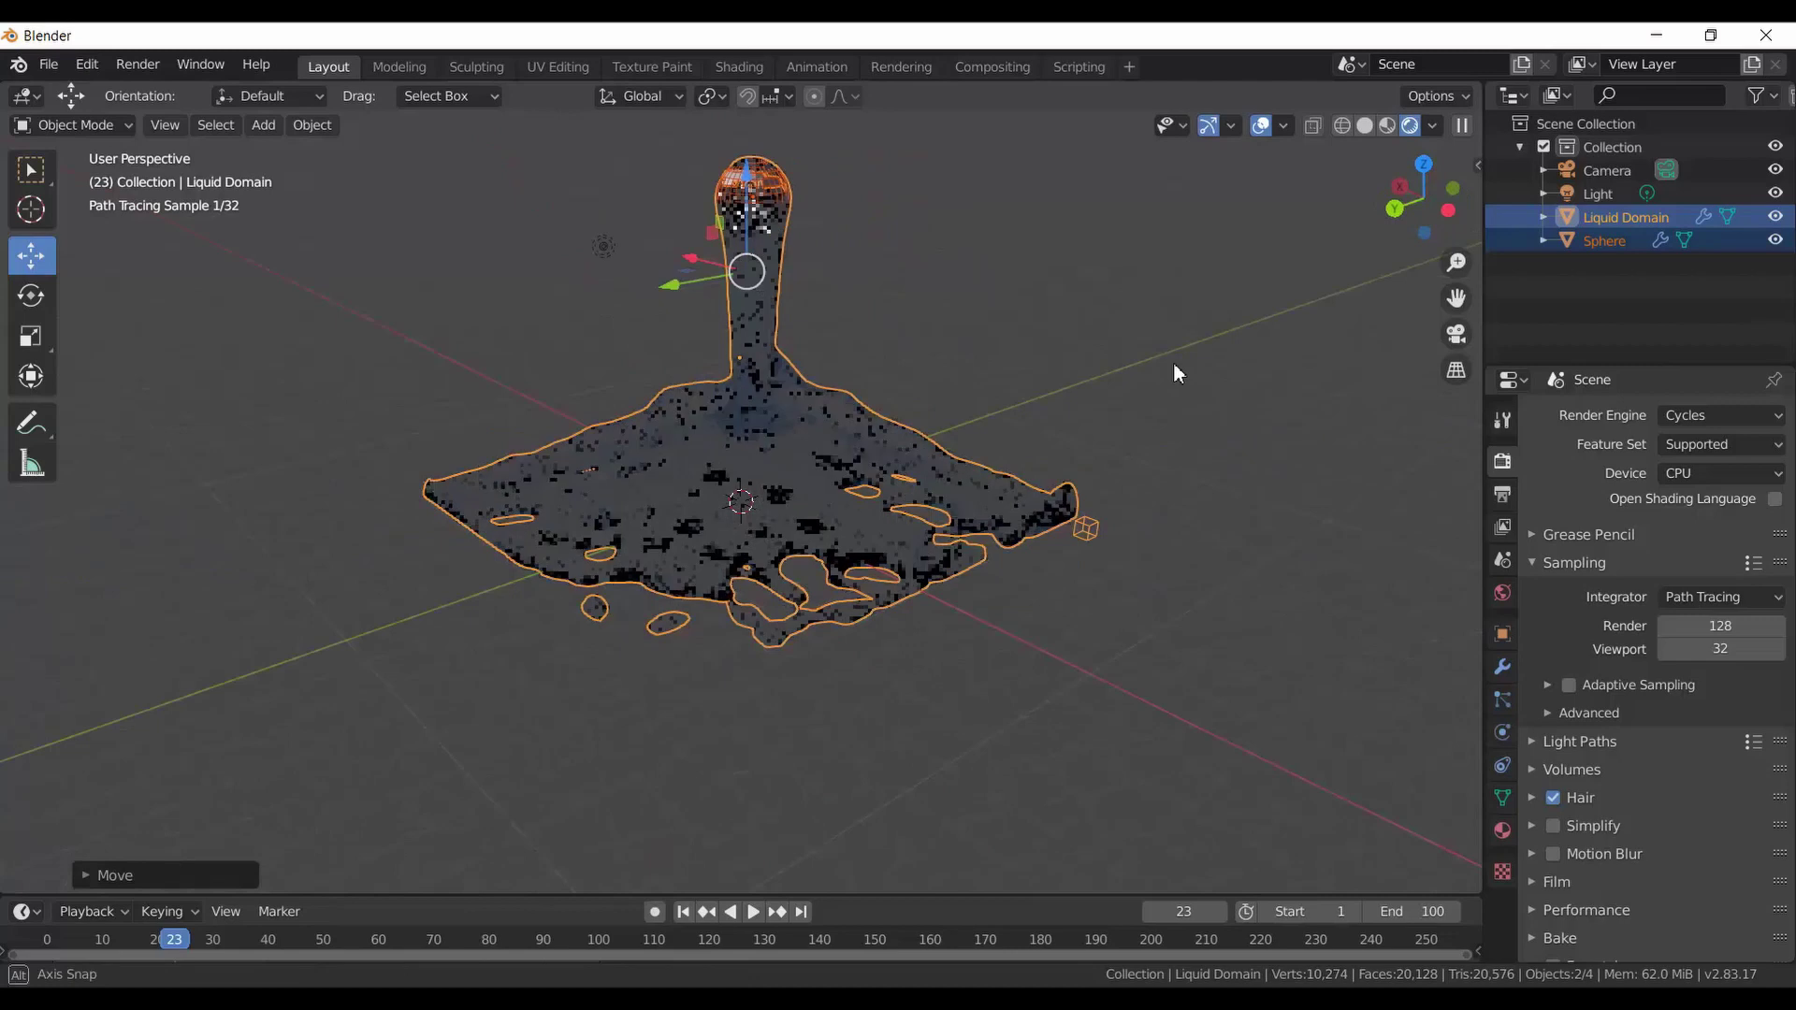
Select the light and reposition it lower and in front of the liquid, near the front corner of the spread
left_click(593, 242)
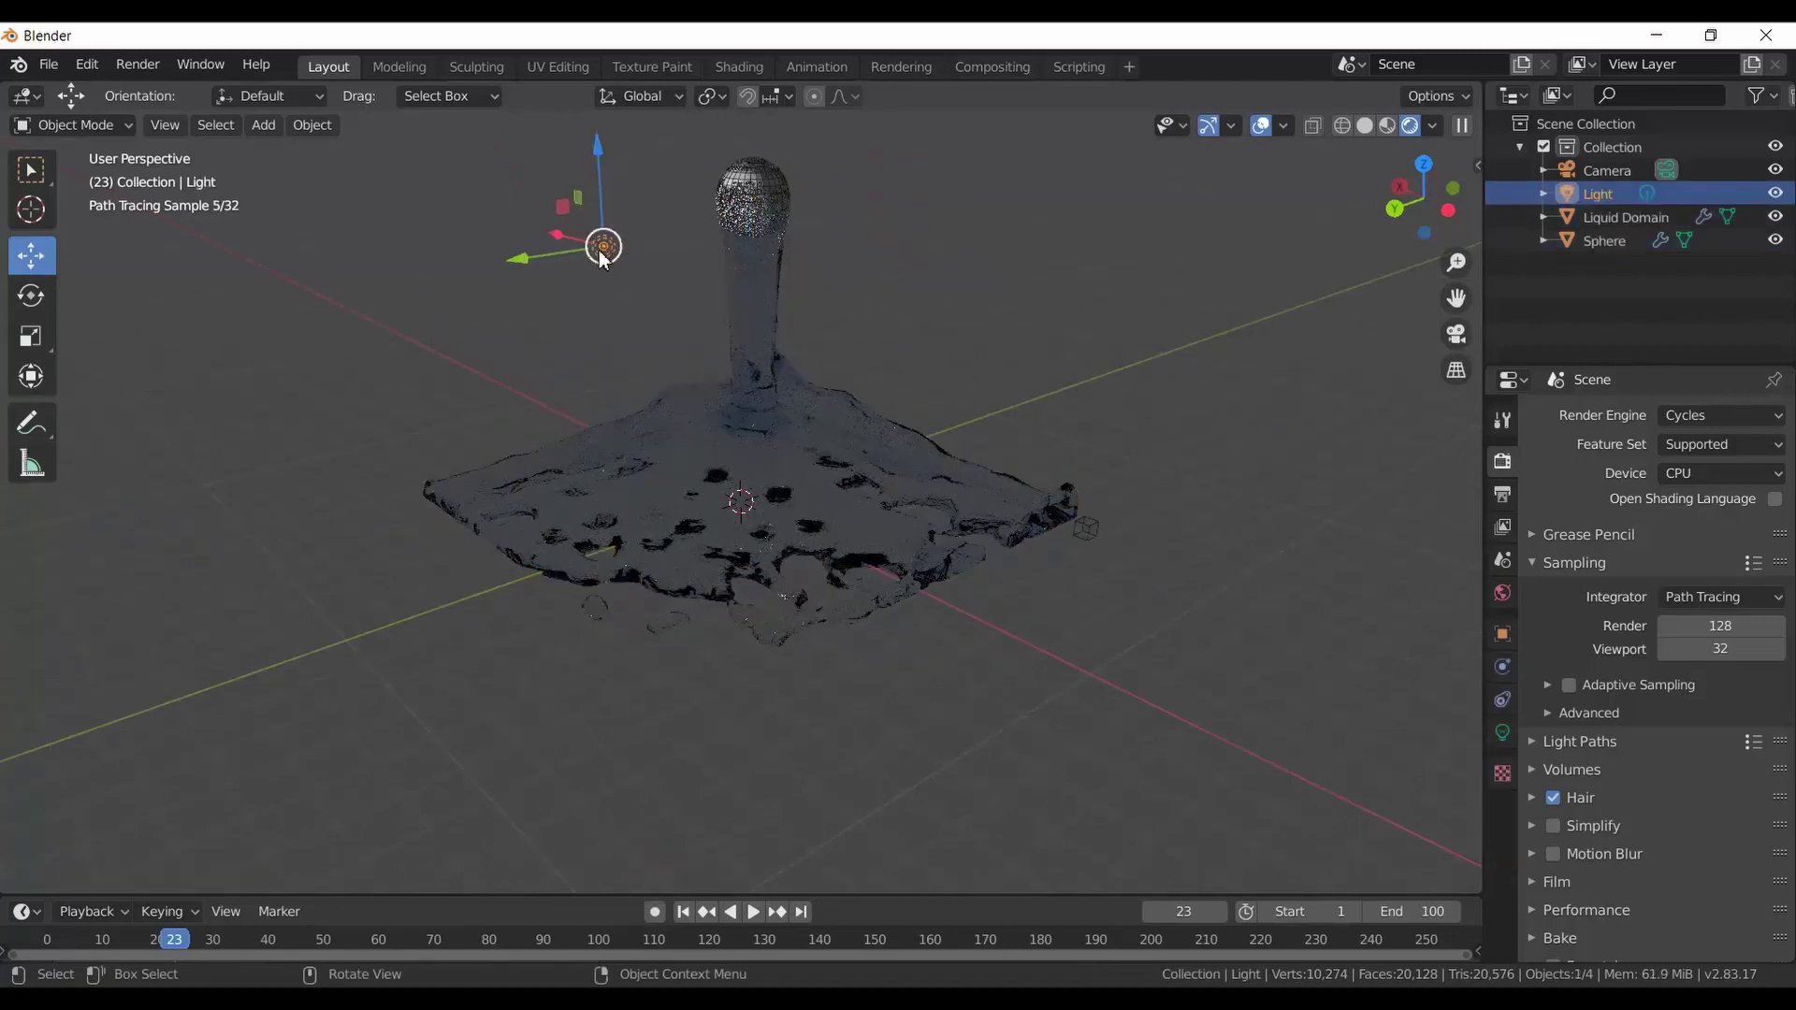
left_click_drag(558, 241, 855, 394)
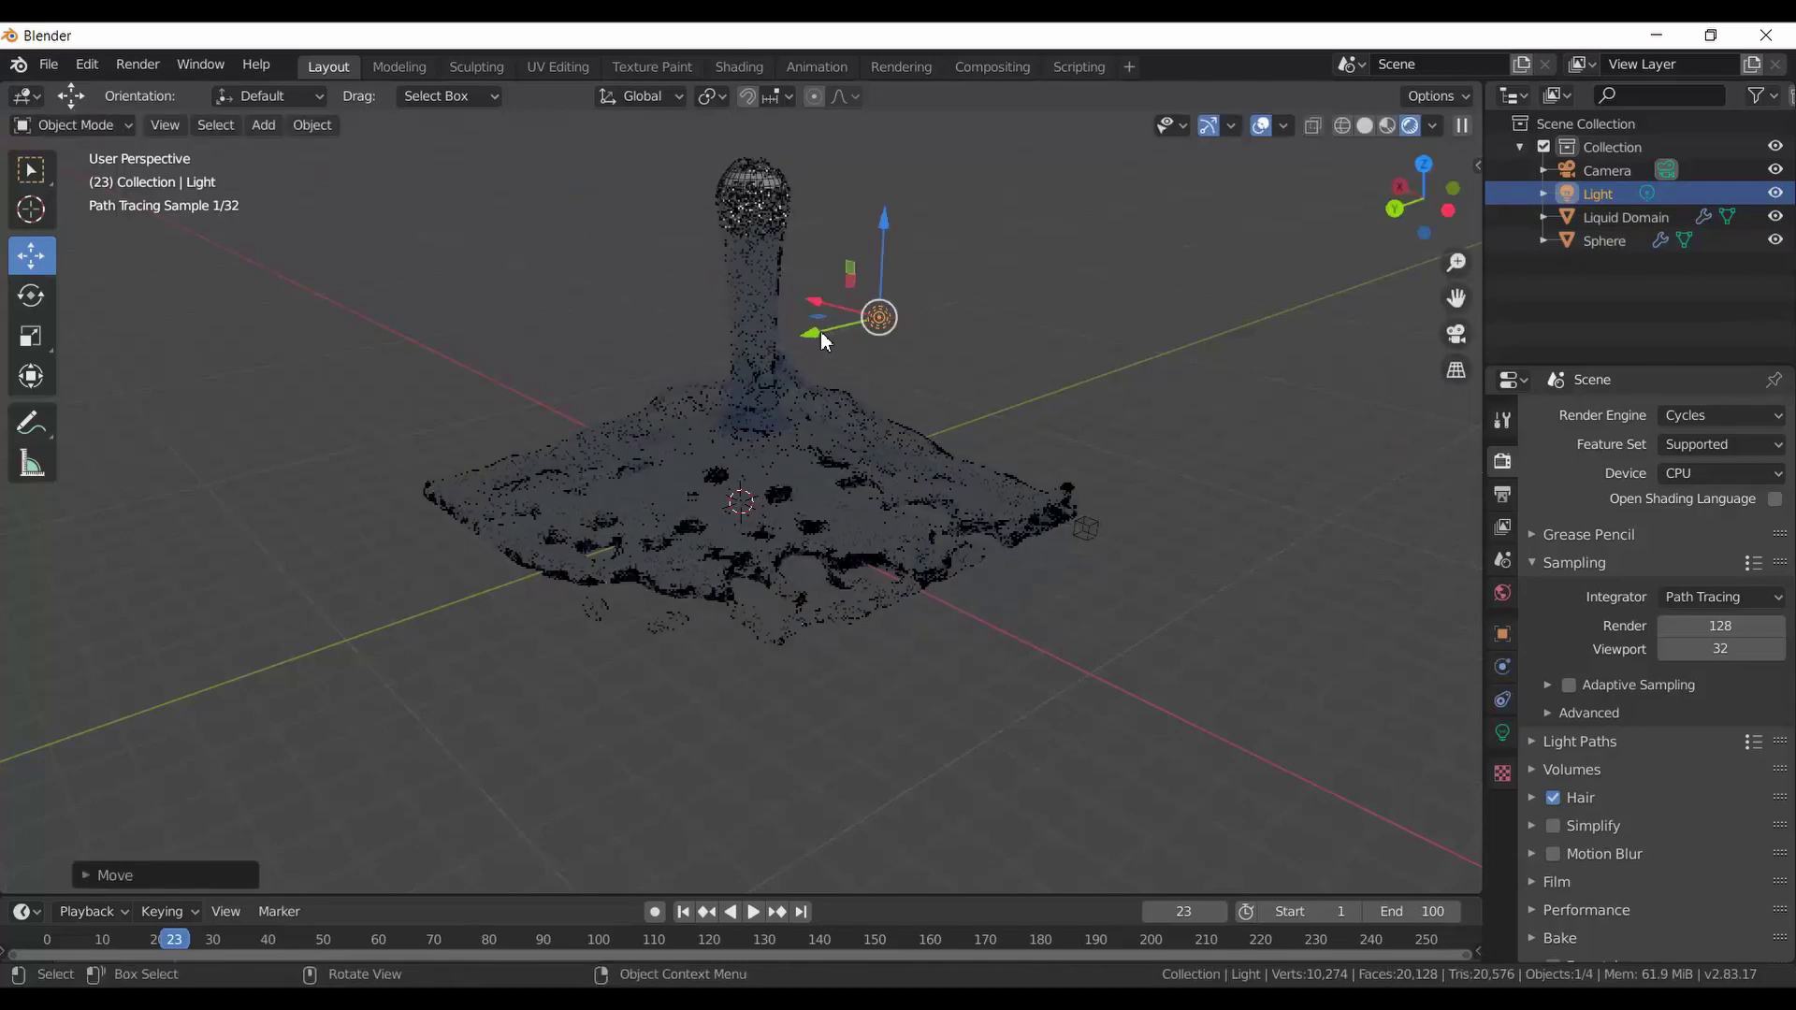
key("g")
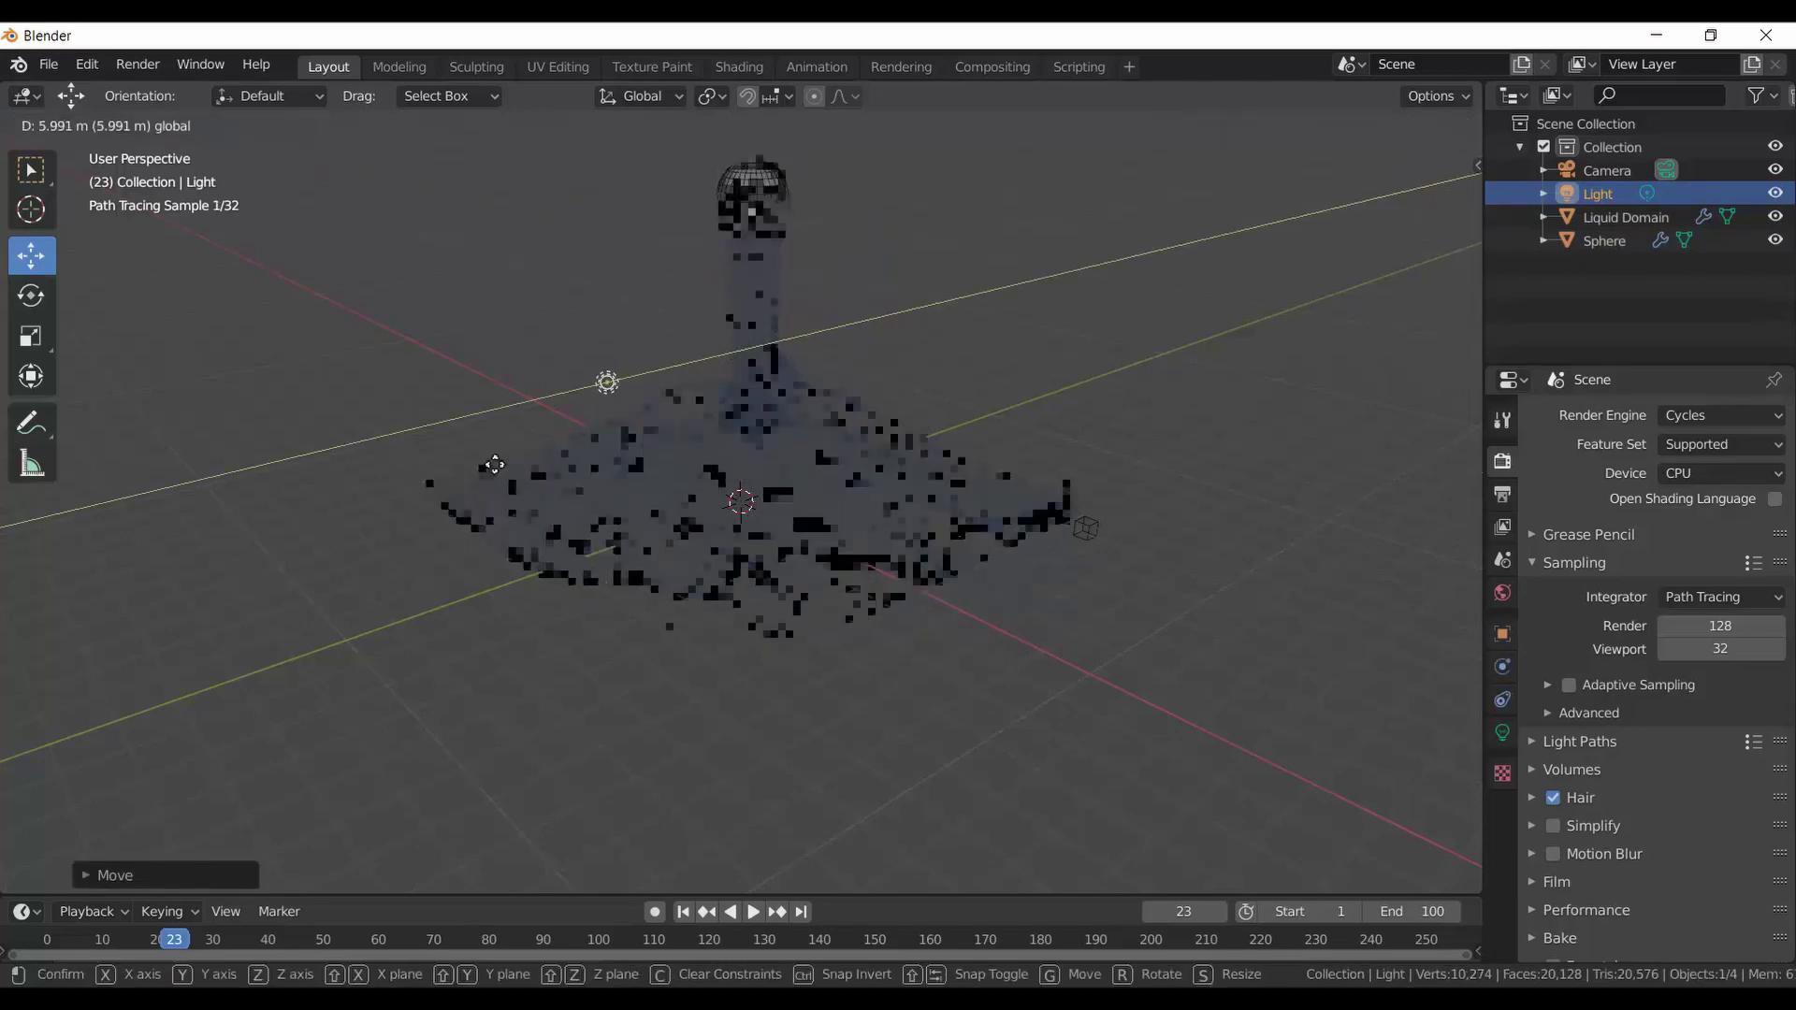
left_click(486, 458)
left_click_drag(558, 368, 674, 428)
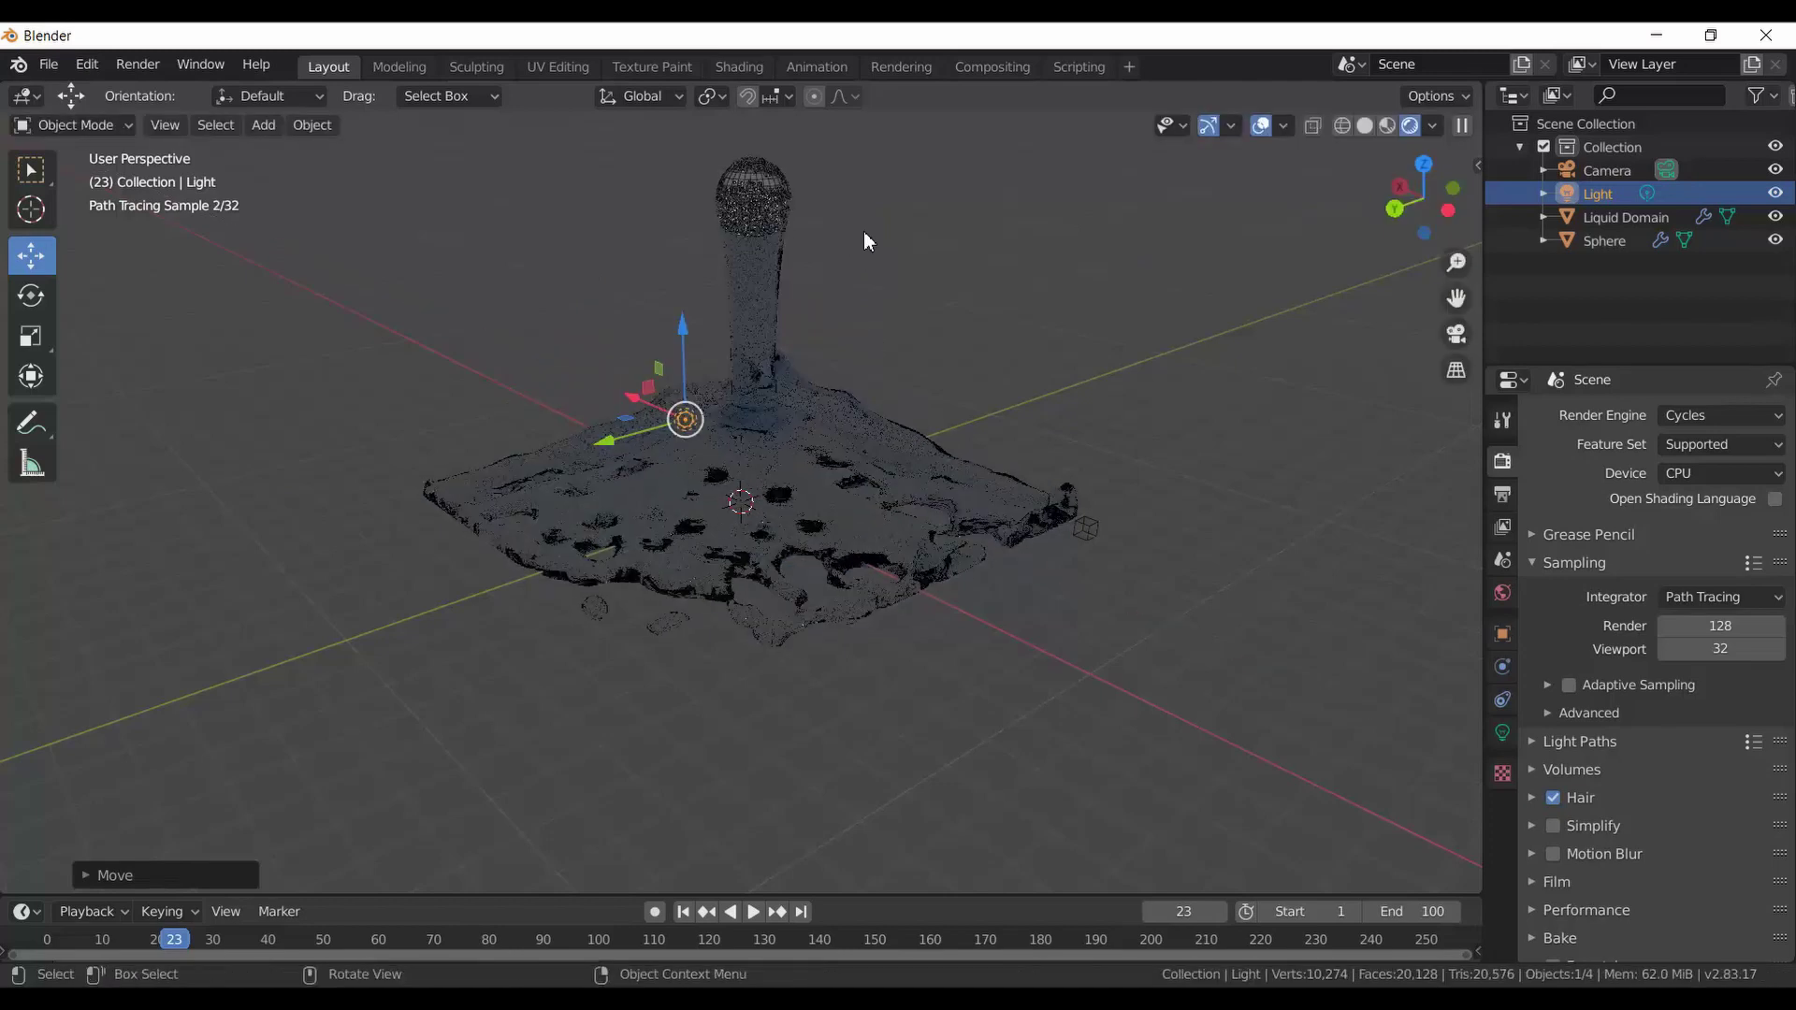
middle_click_drag(864, 244, 867, 278)
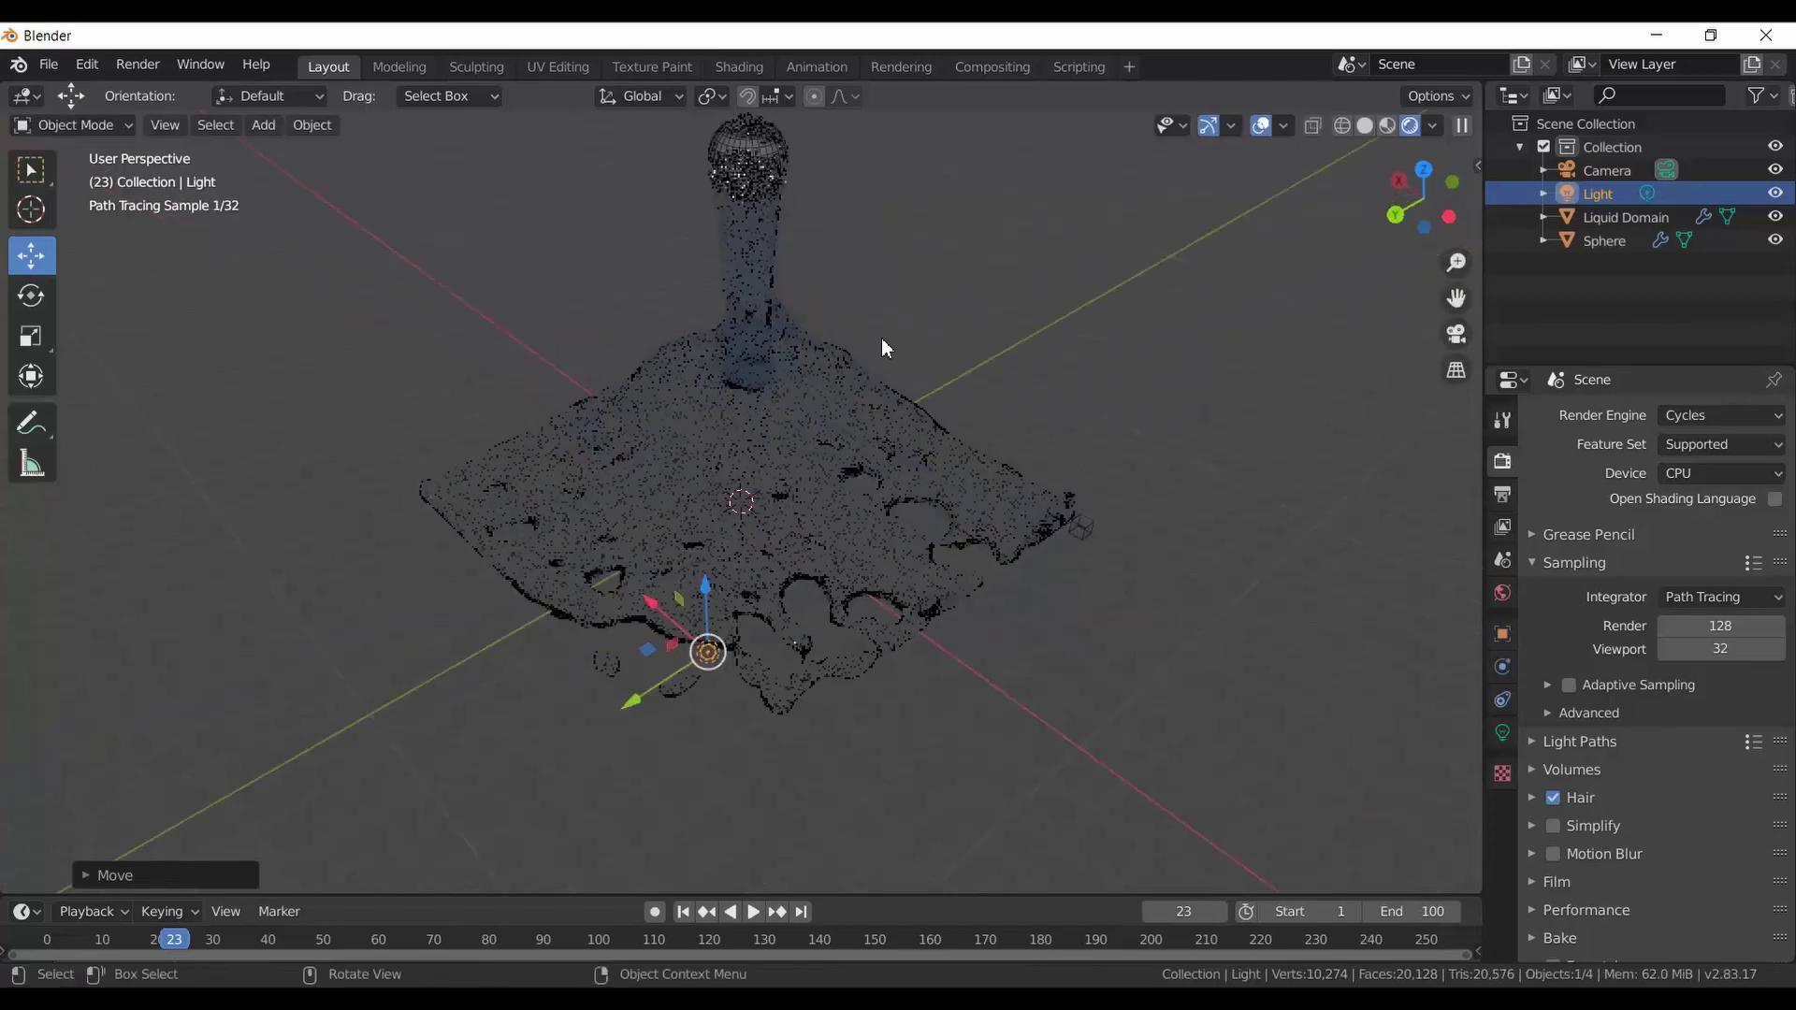
middle_click_drag(884, 346, 886, 309)
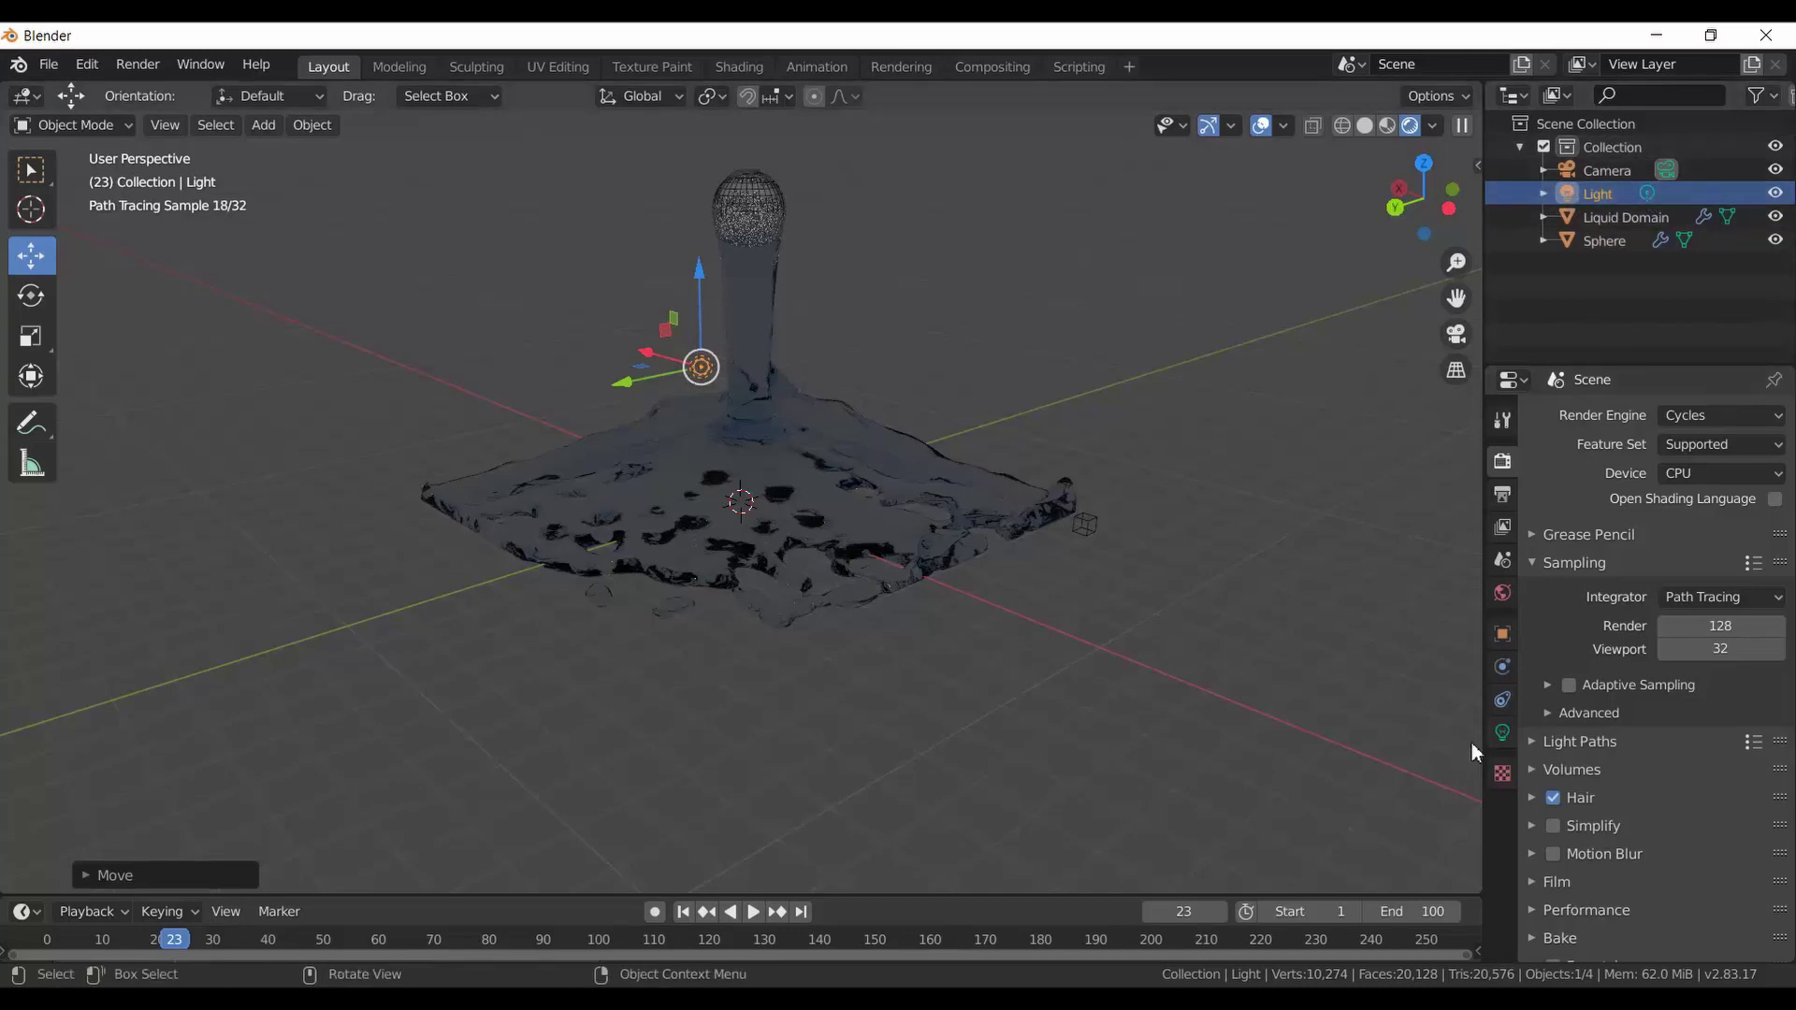
Change the light type to Sun and aim its direction at the base of the pouring liquid column
left_click(1503, 734)
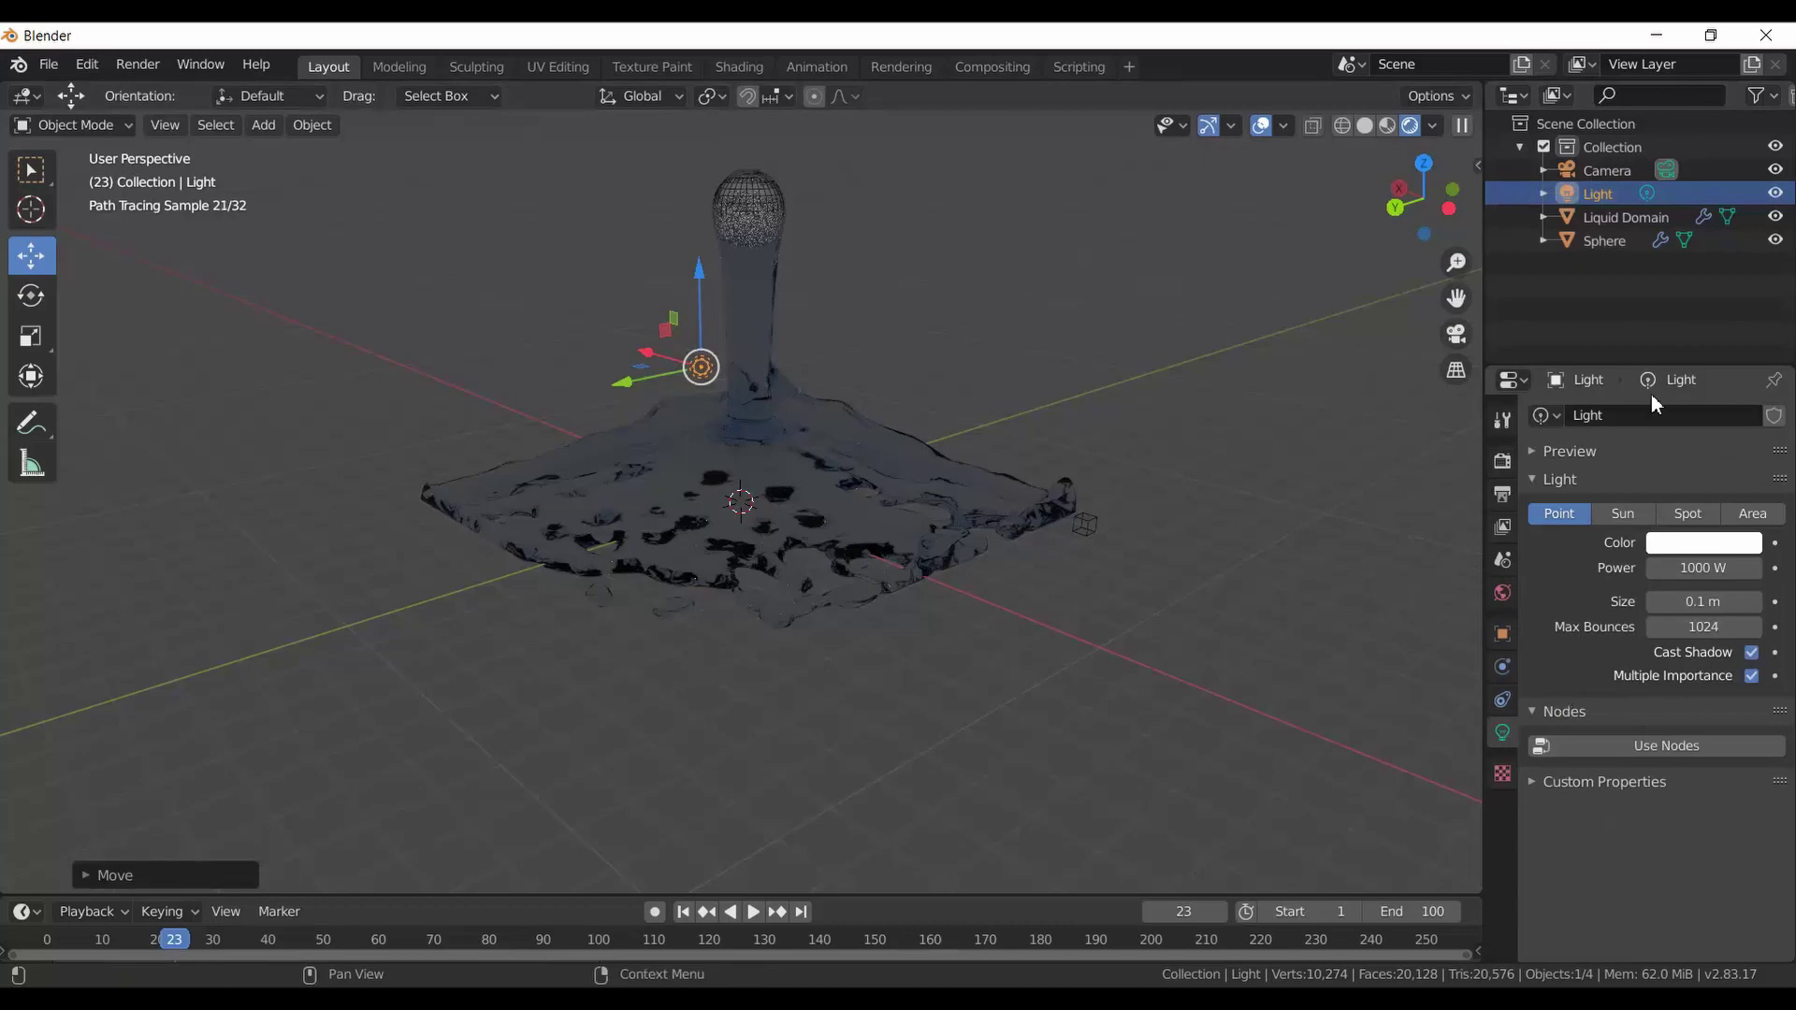
left_click(1627, 513)
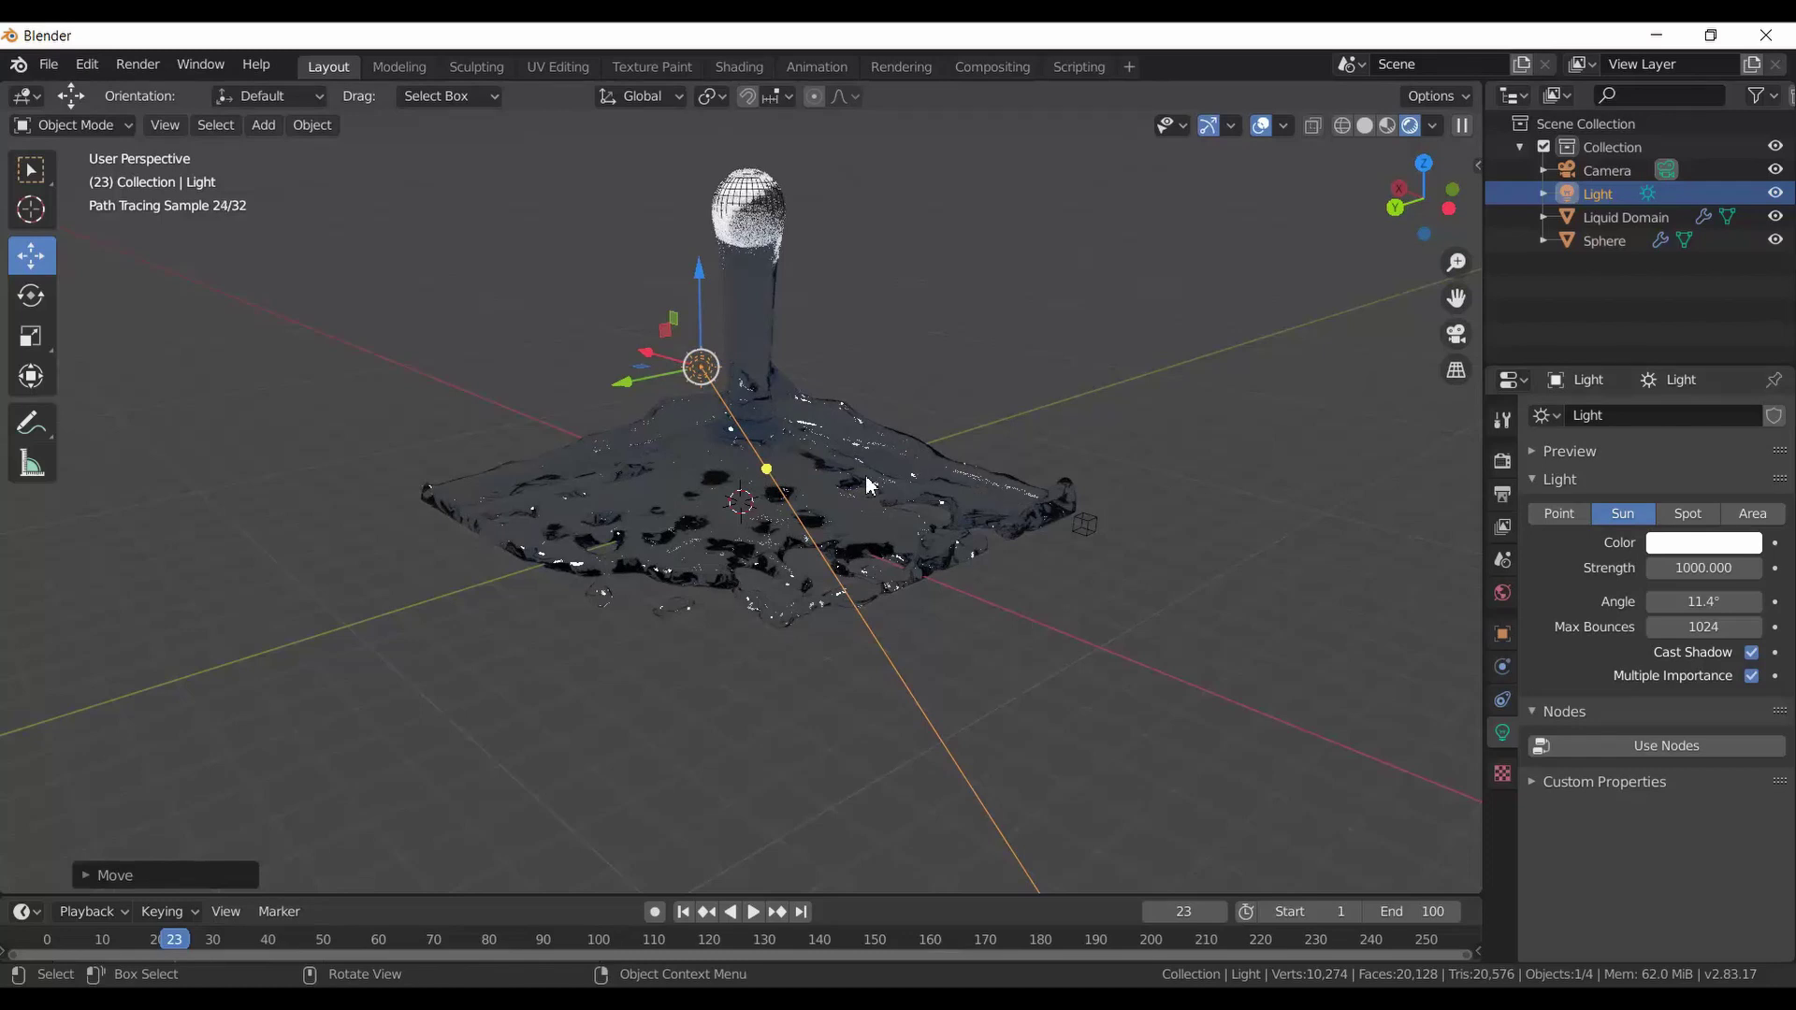
middle_click_drag(1071, 438, 581, 452)
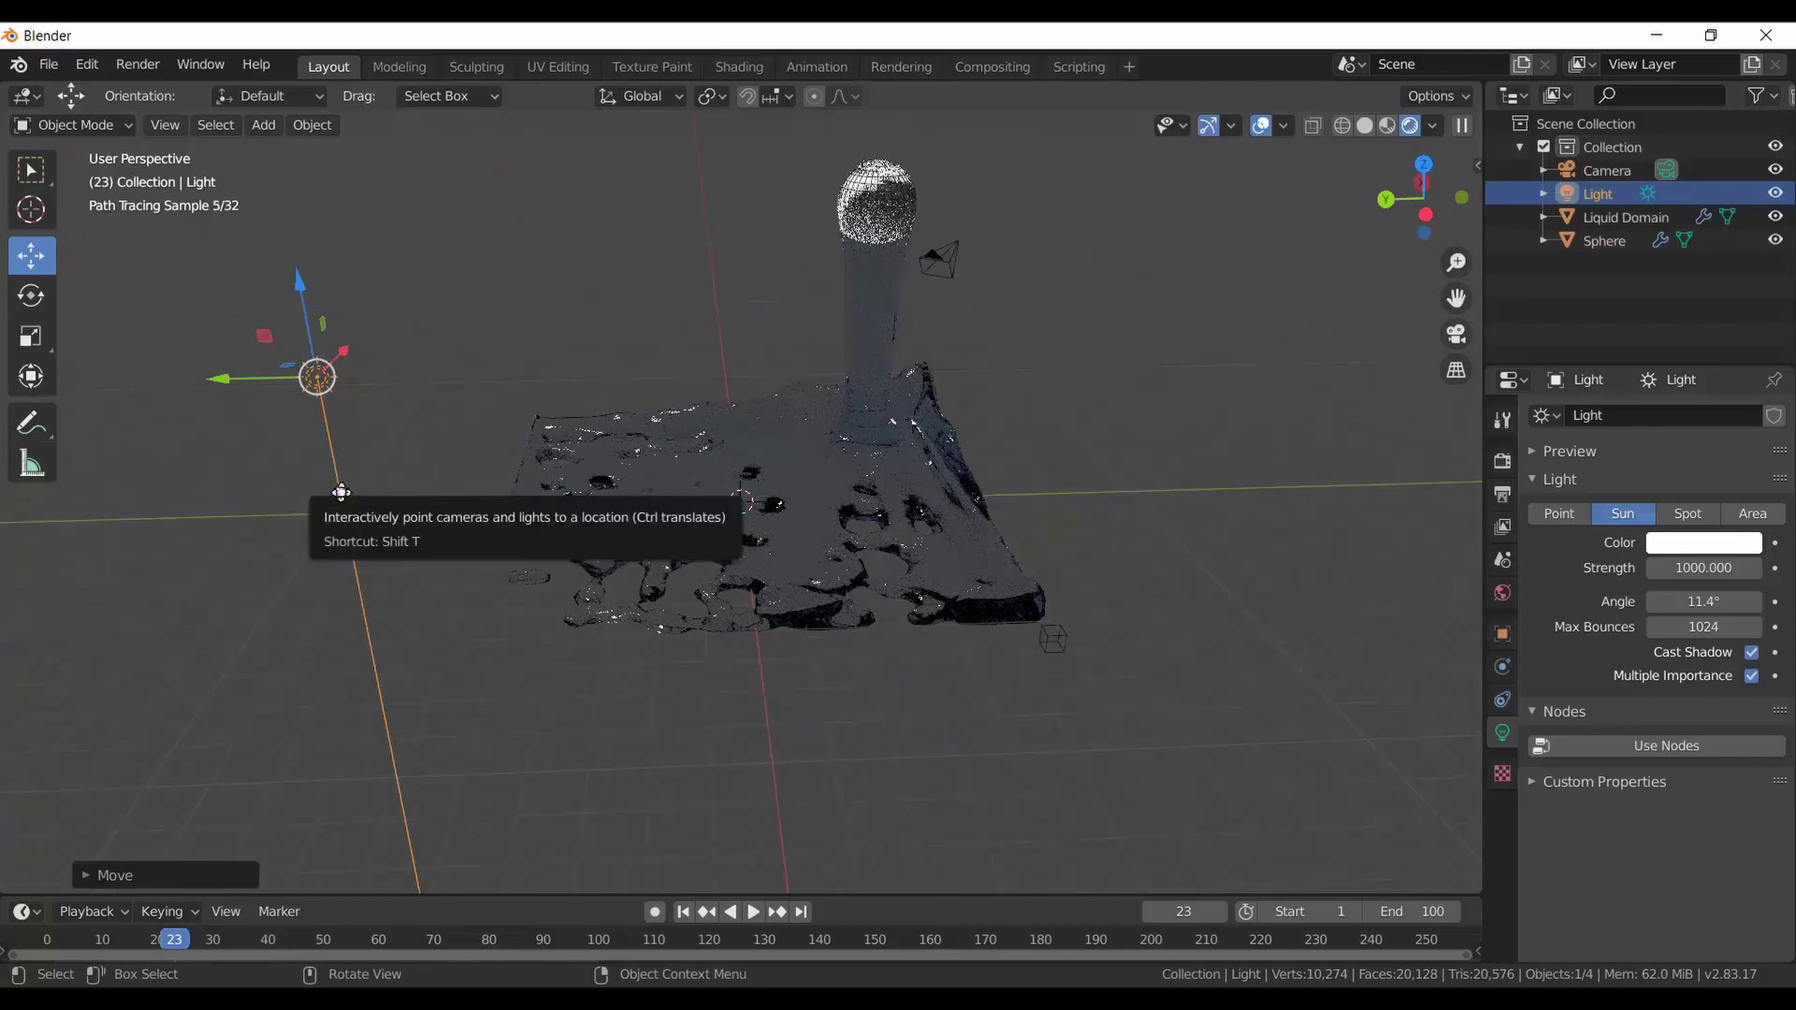
mouse_move(342, 492)
left_mouse_down()
mouse_move(465, 481)
mouse_move(486, 424)
mouse_move(410, 398)
mouse_move(441, 392)
left_mouse_up()
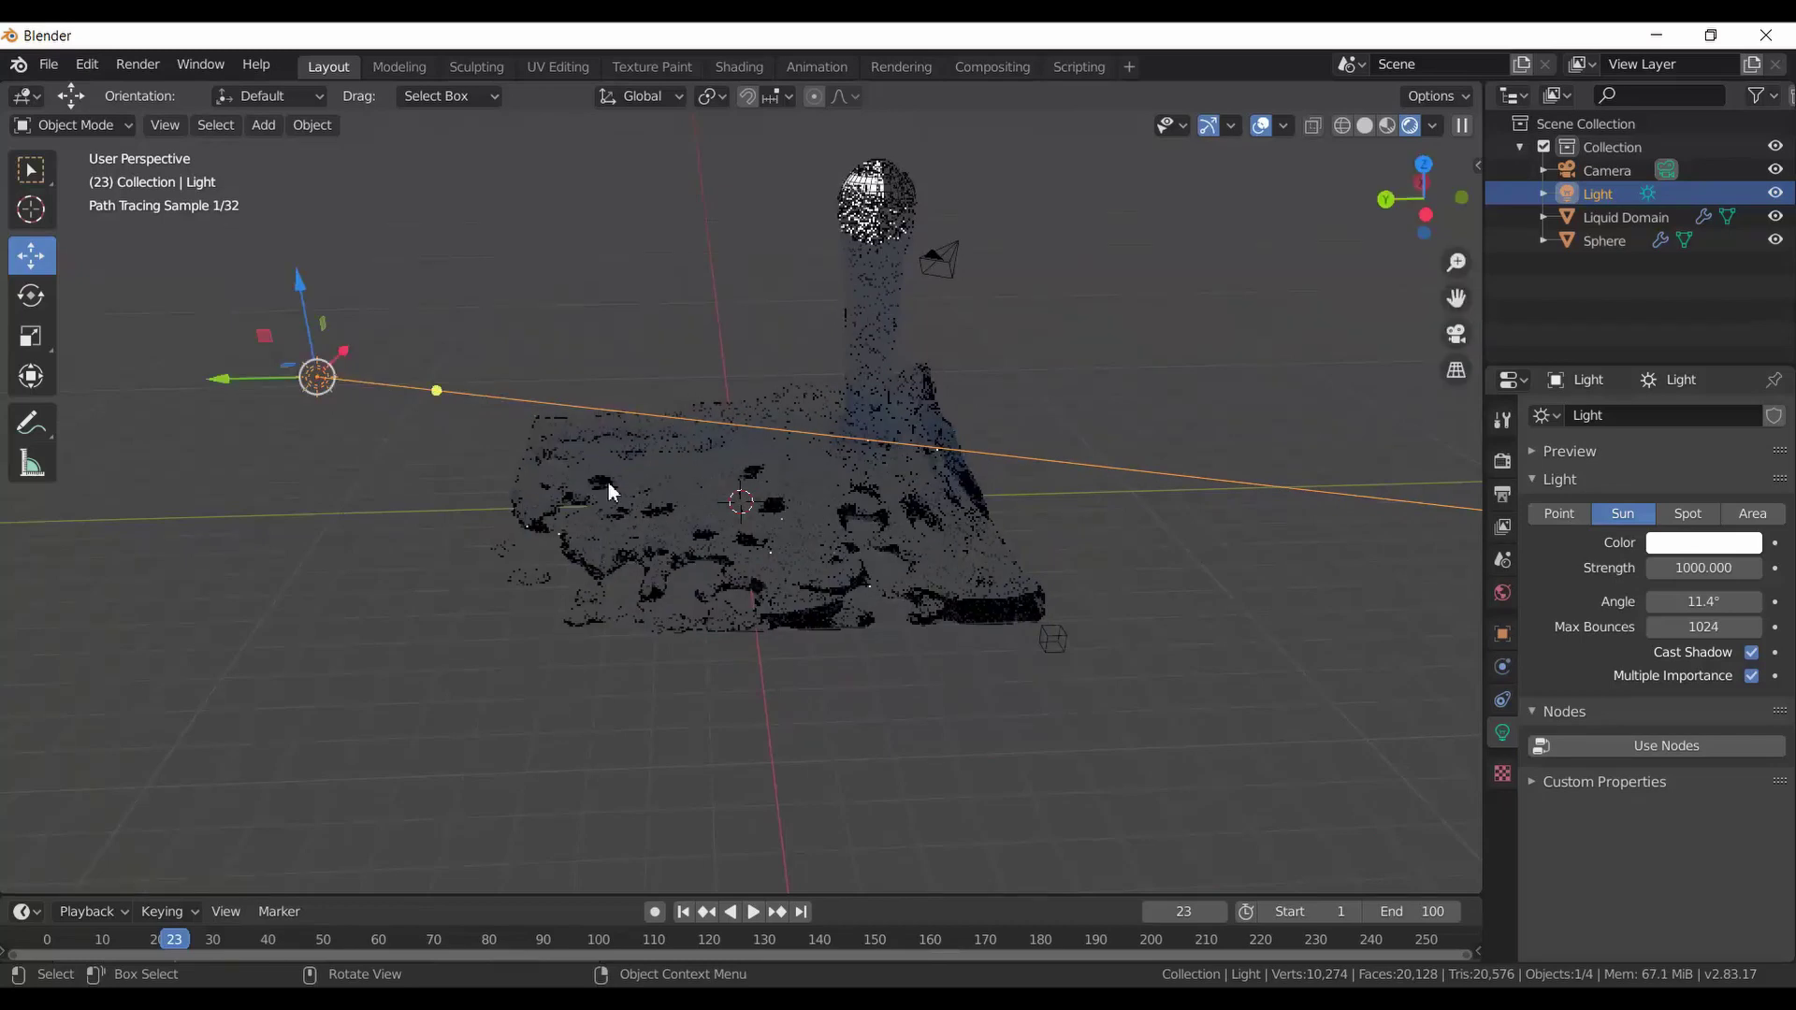
middle_click_drag(610, 483, 688, 544)
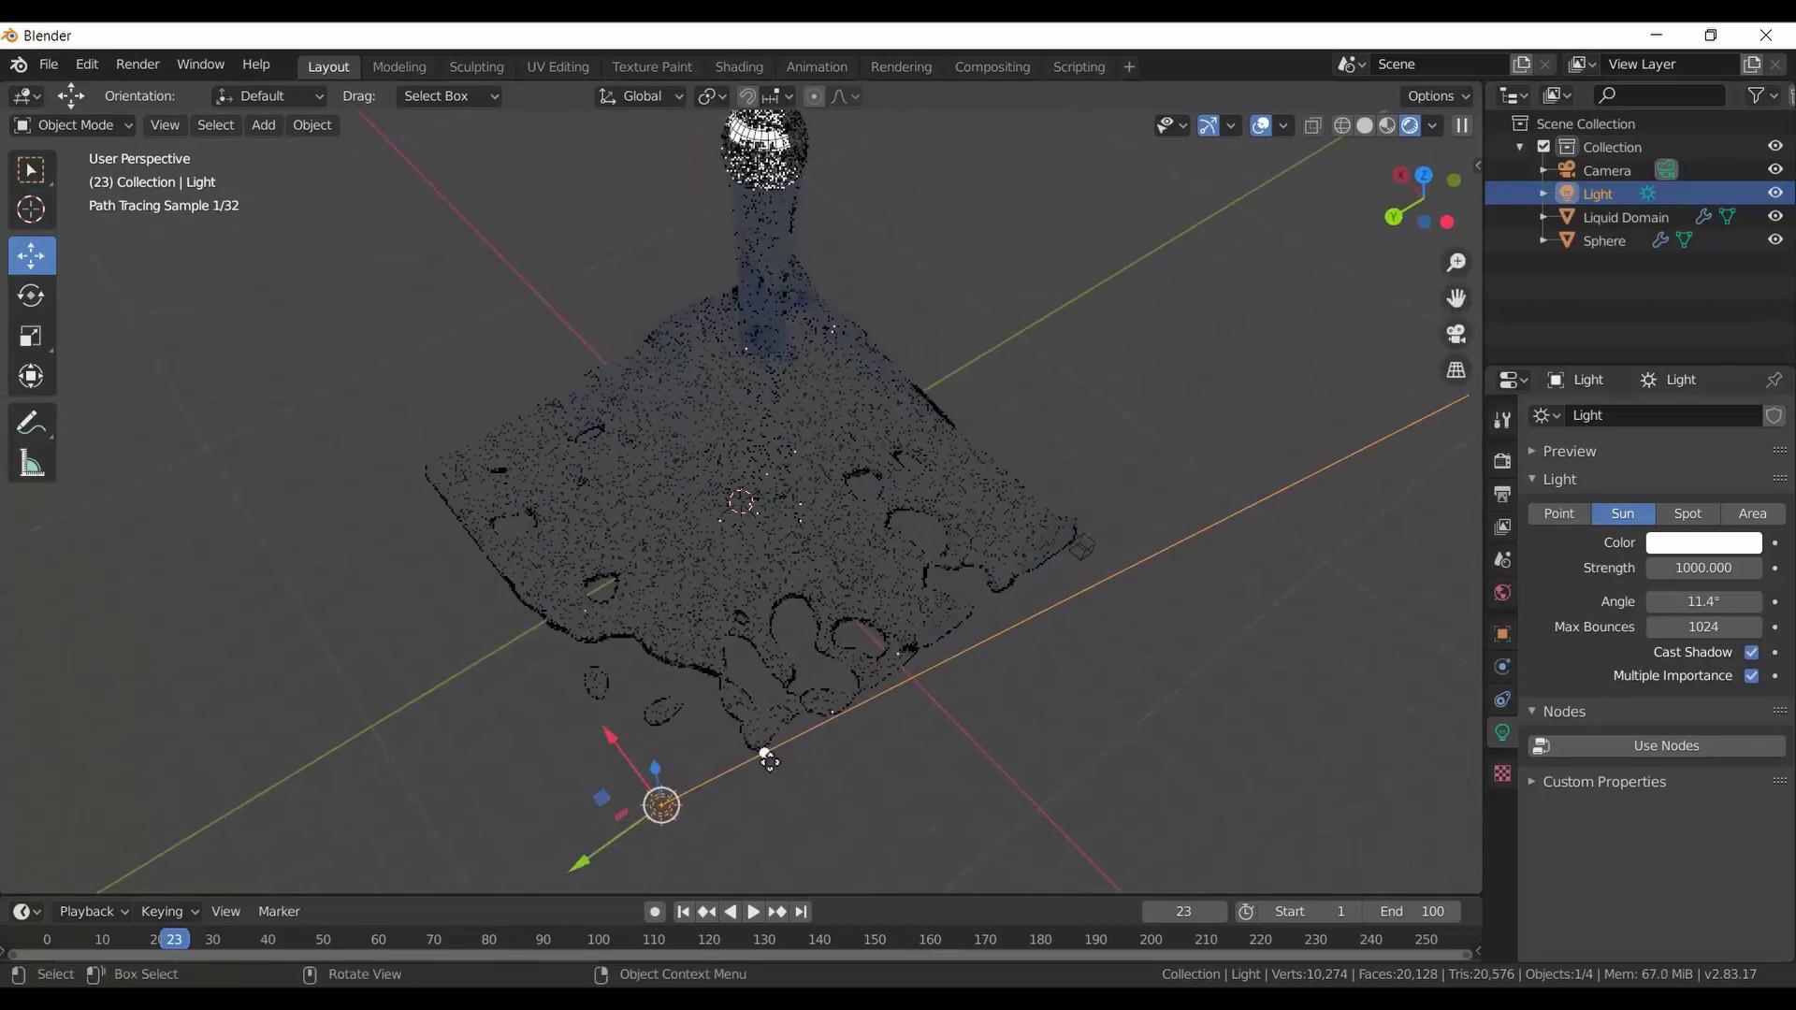
left_click_drag(738, 740, 690, 728)
left_click_drag(669, 746, 673, 765)
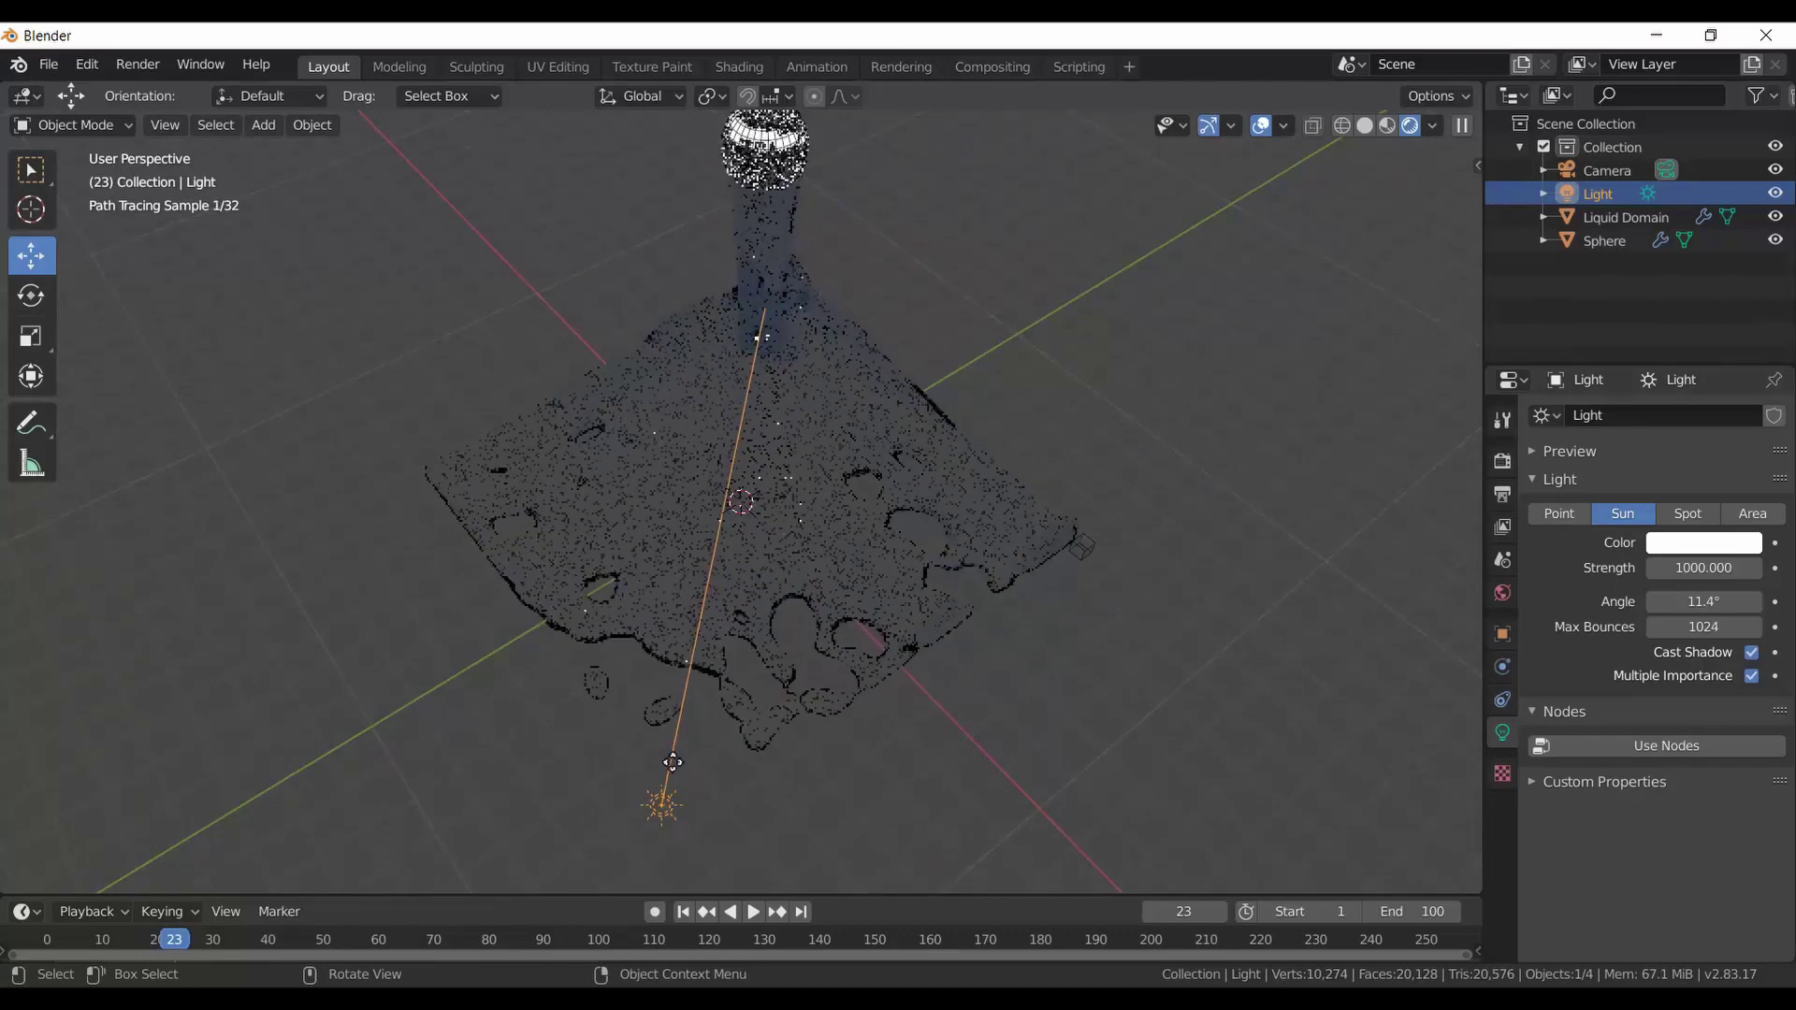
middle_click_drag(956, 700, 967, 638)
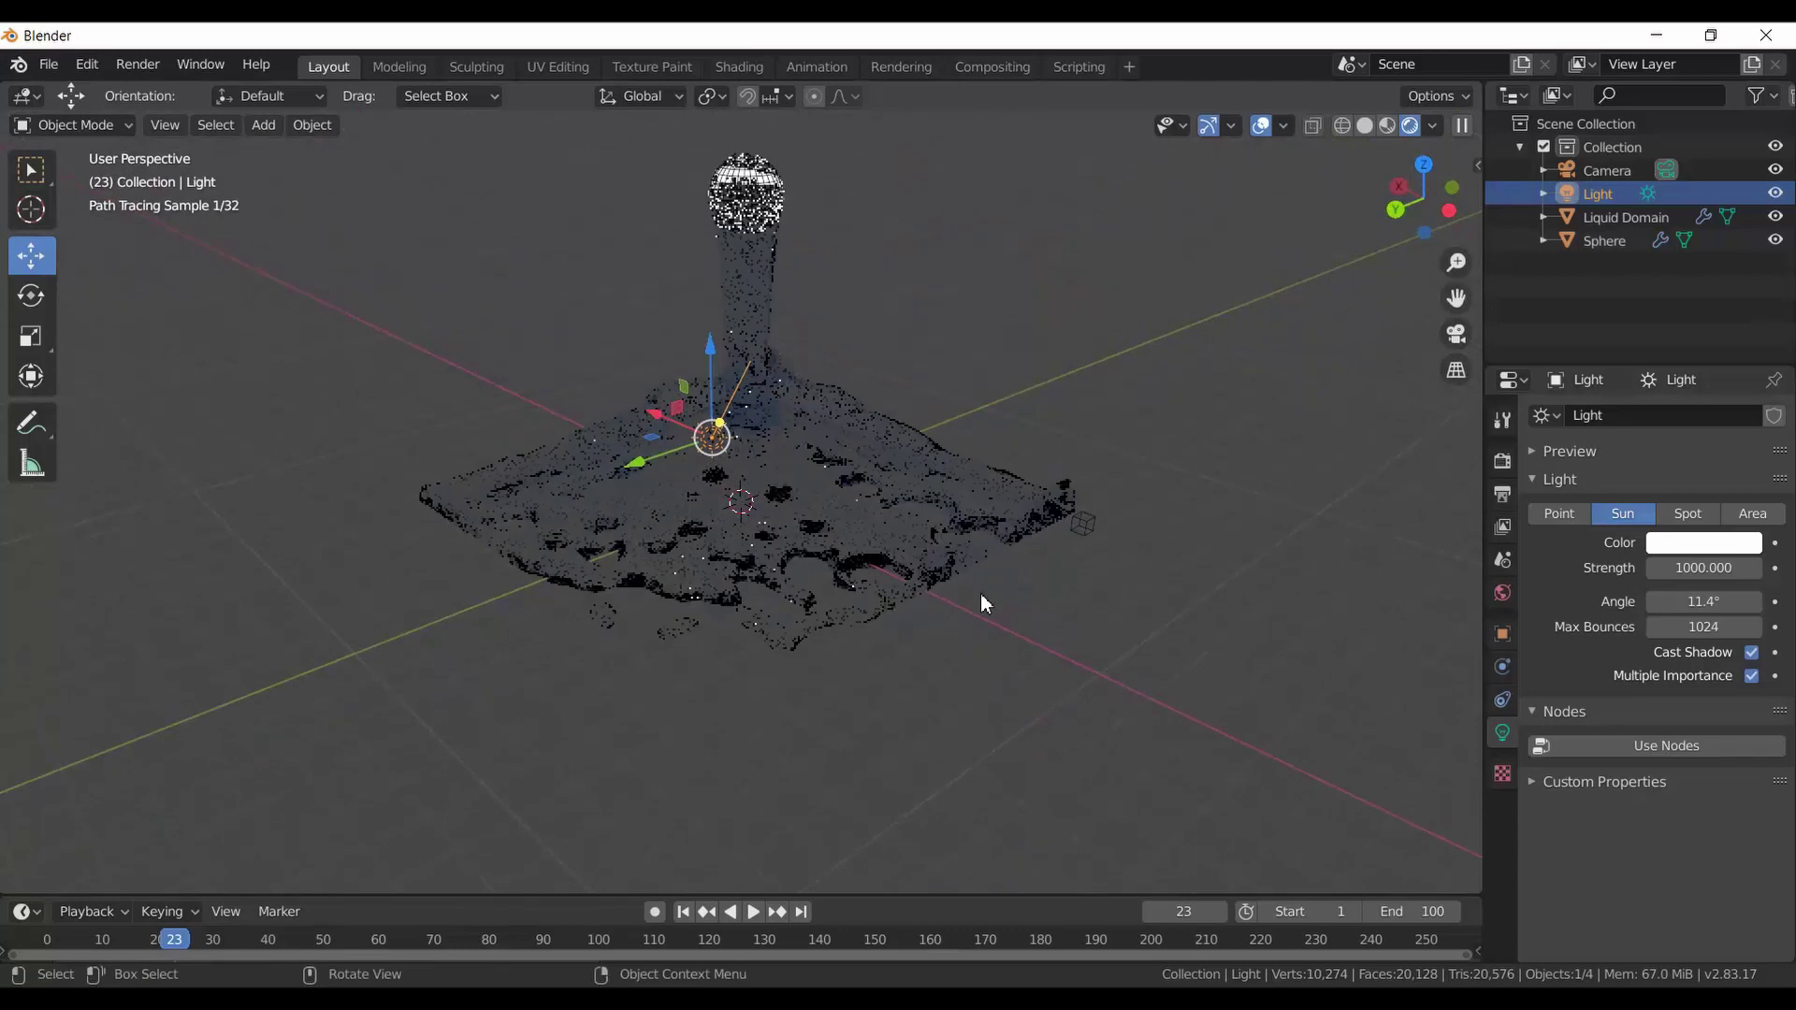
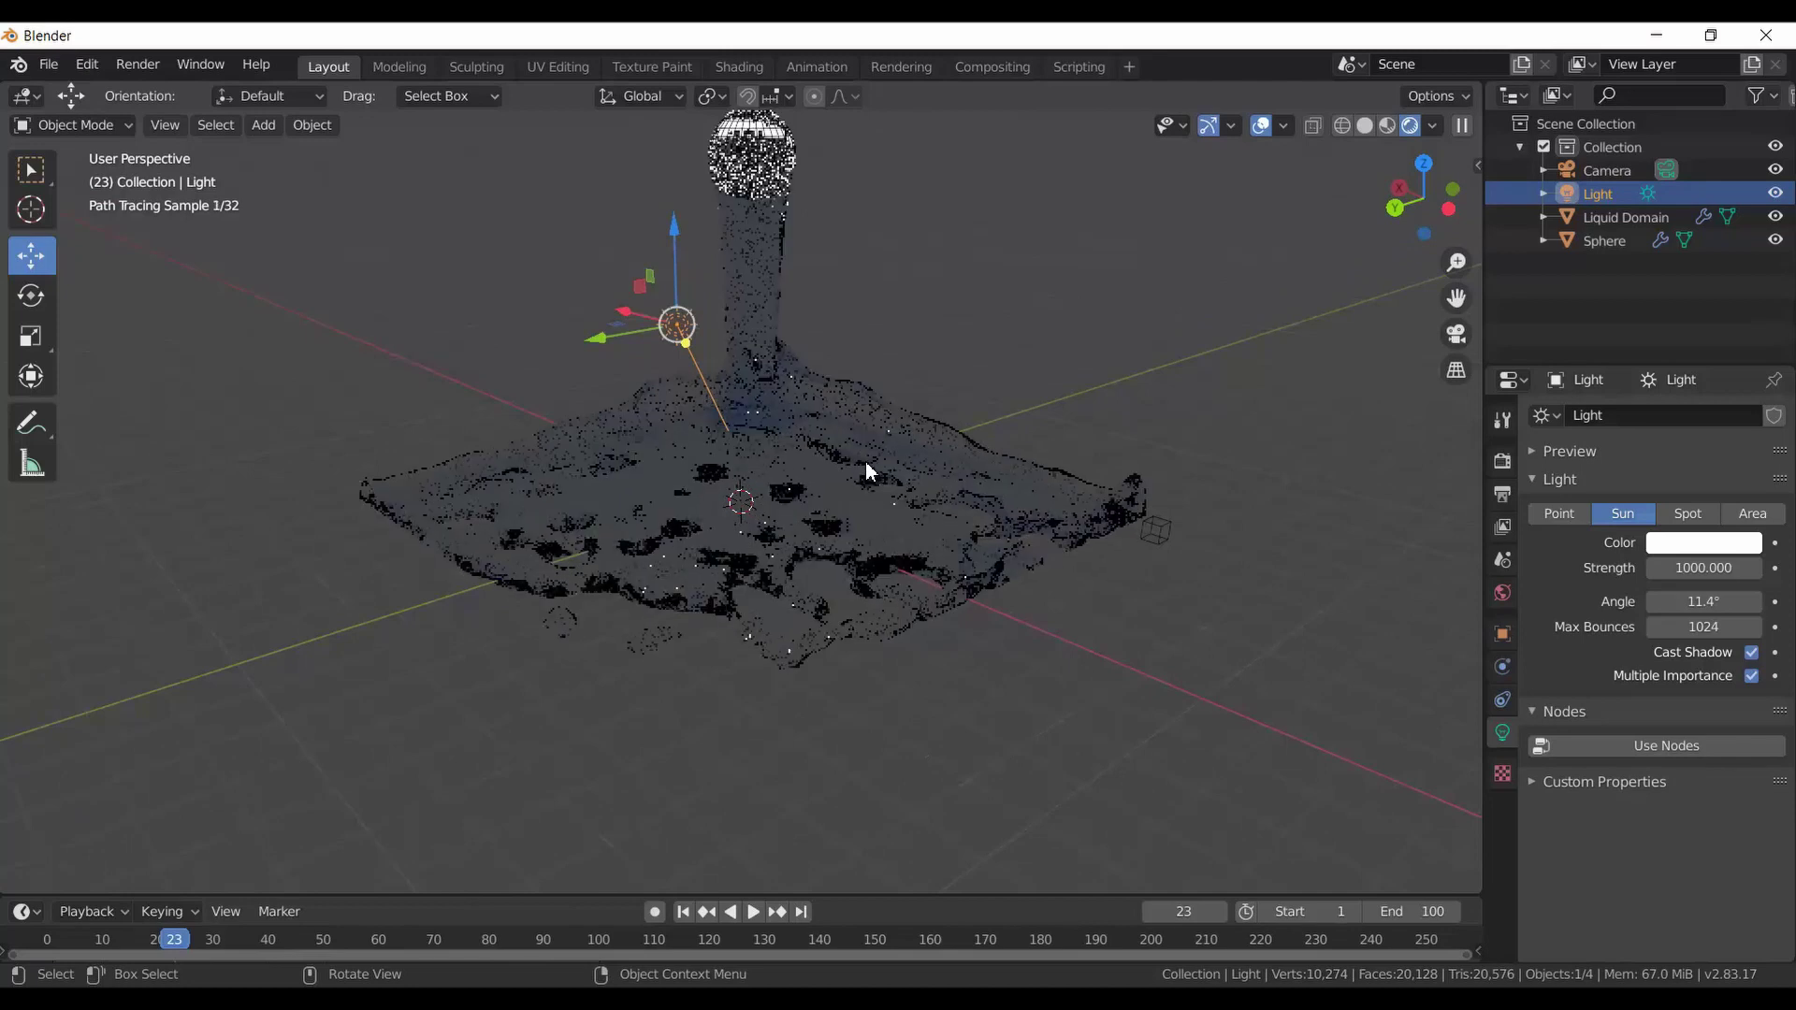
Lower the sun light along Z to just above the spread of liquid
scroll(859, 452, "up", 2)
middle_click_drag(861, 440, 880, 453, "shift")
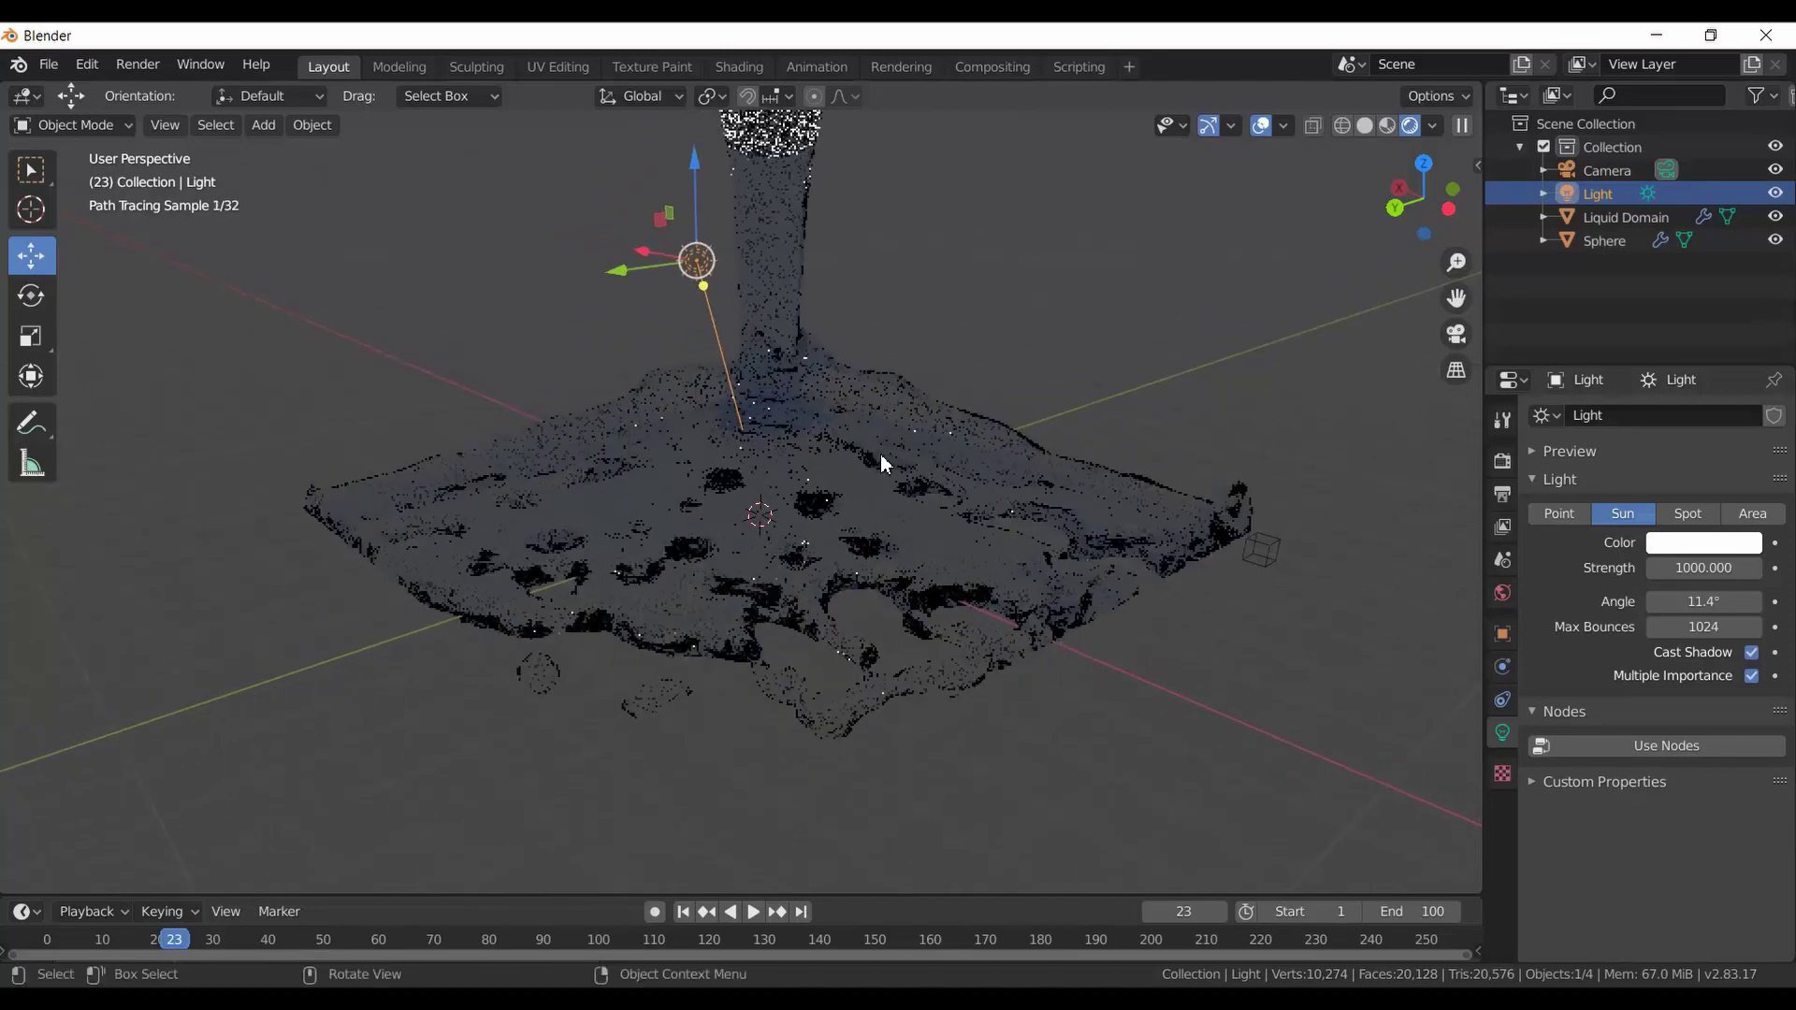
left_click_drag(695, 162, 693, 404)
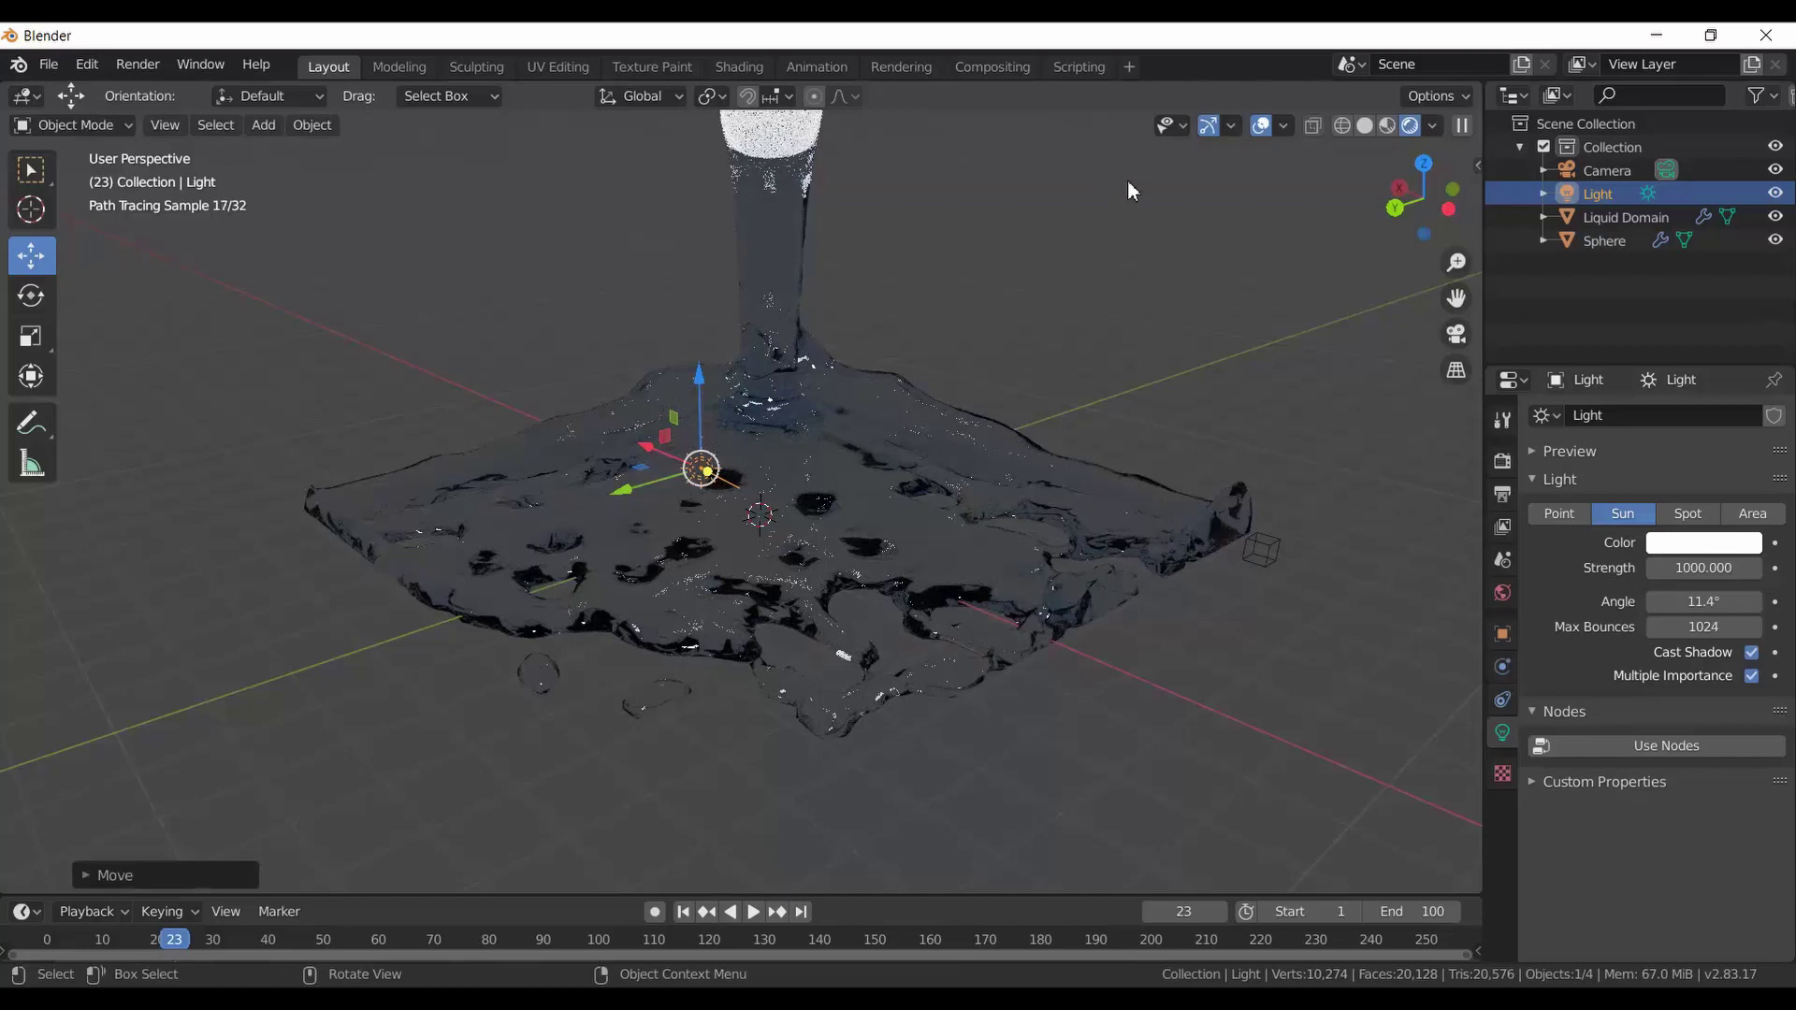
Set the world background to a brighter teal with hue 0.487 and saturation 0.338
left_click(1499, 603)
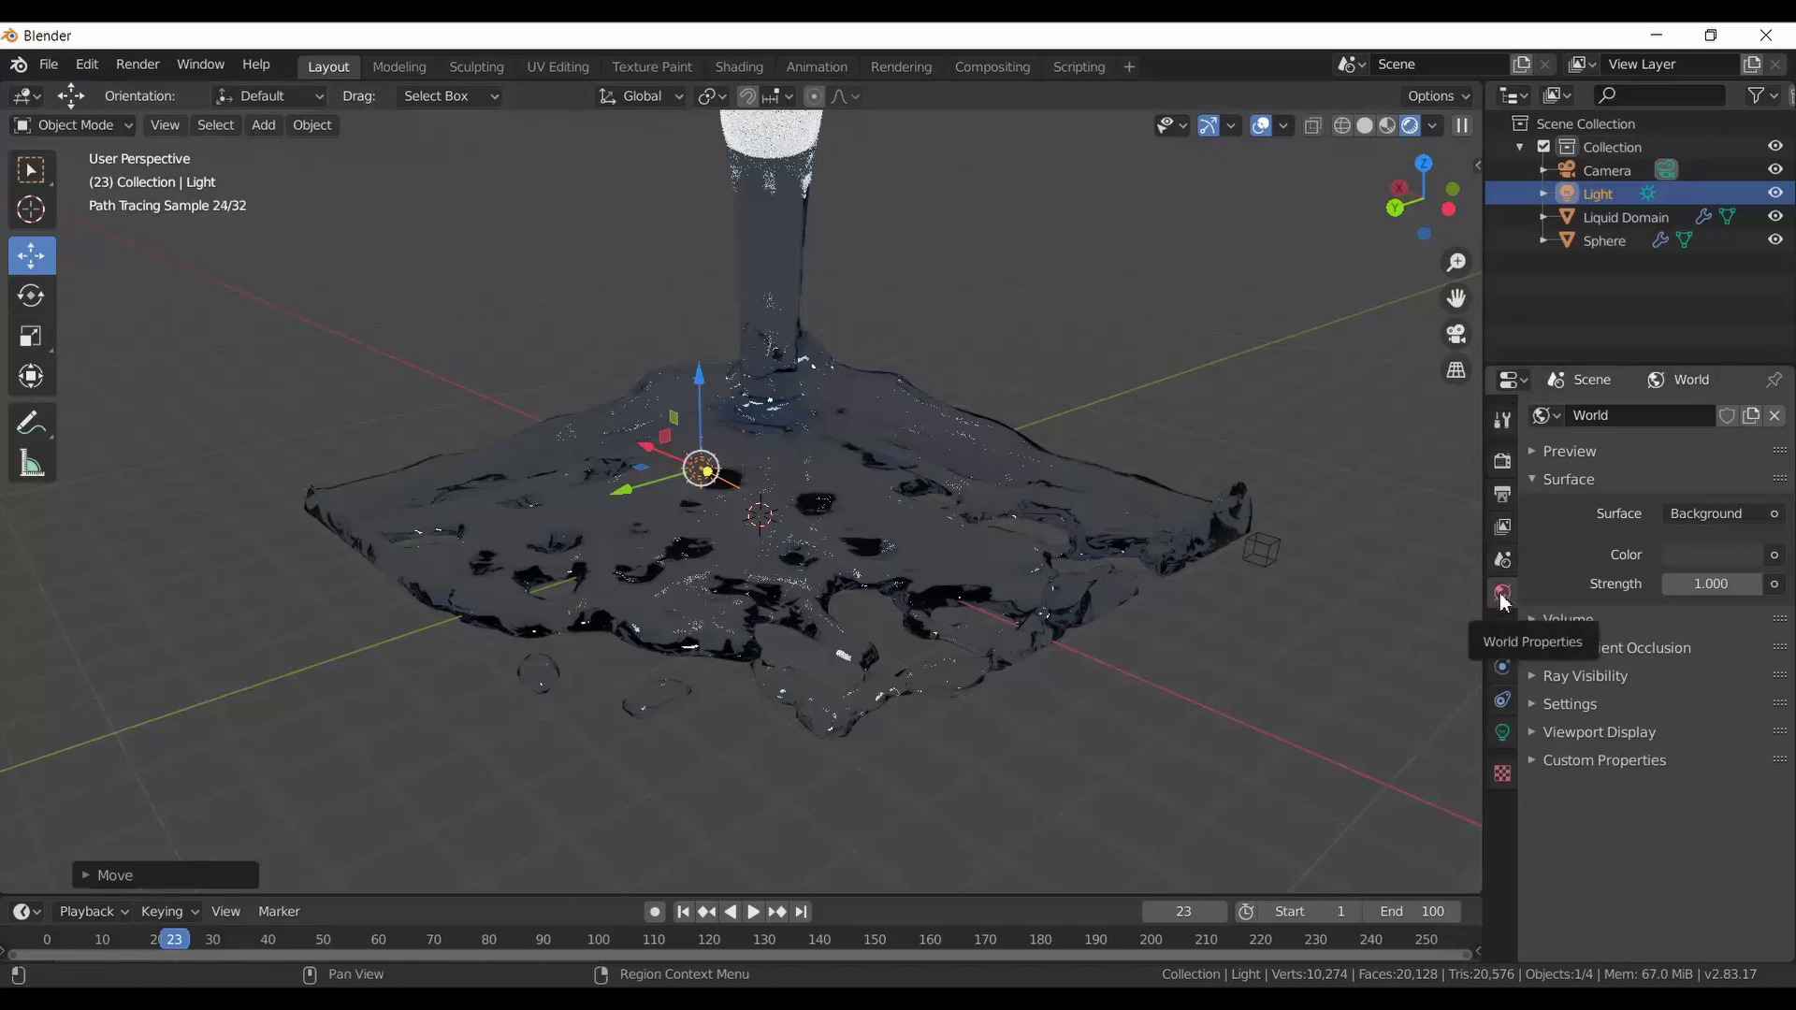
left_click(1723, 561)
mouse_move(1638, 309)
left_mouse_down()
mouse_move(1641, 252)
mouse_move(1679, 267)
mouse_move(1608, 375)
mouse_move(1713, 298)
mouse_move(1558, 304)
mouse_move(1638, 275)
left_mouse_up()
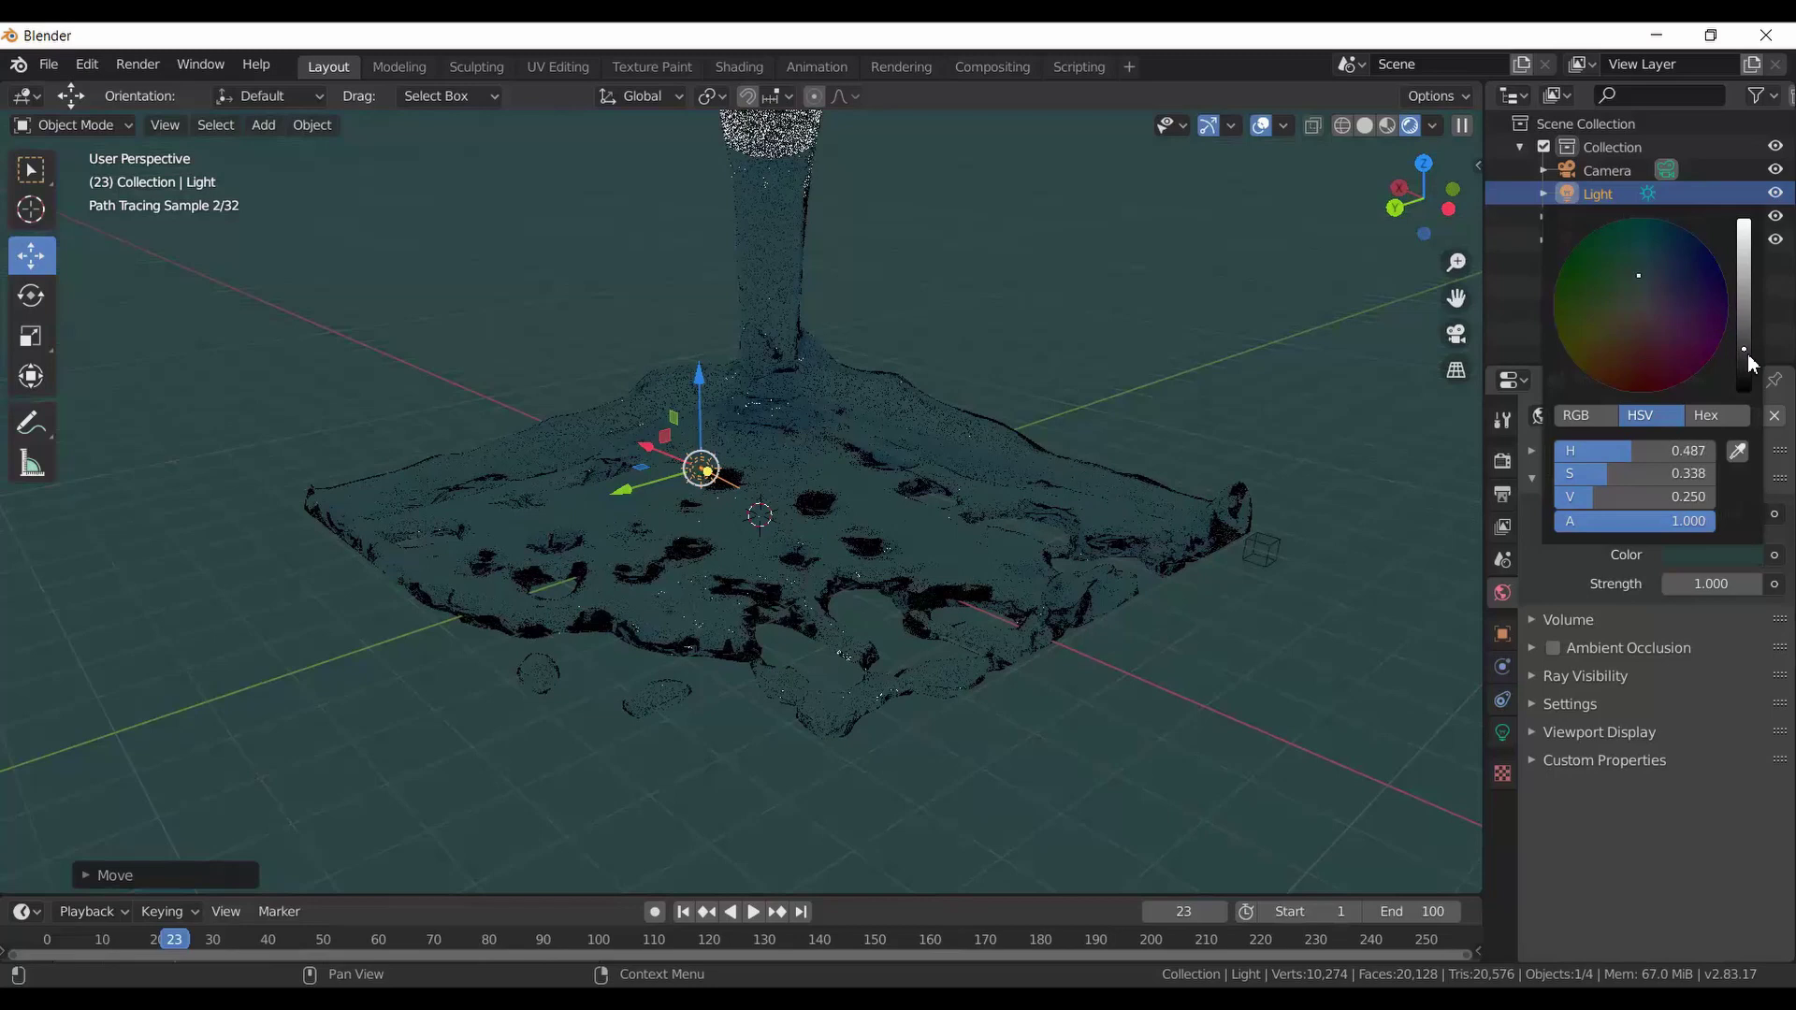
left_click_drag(1745, 351, 1745, 324)
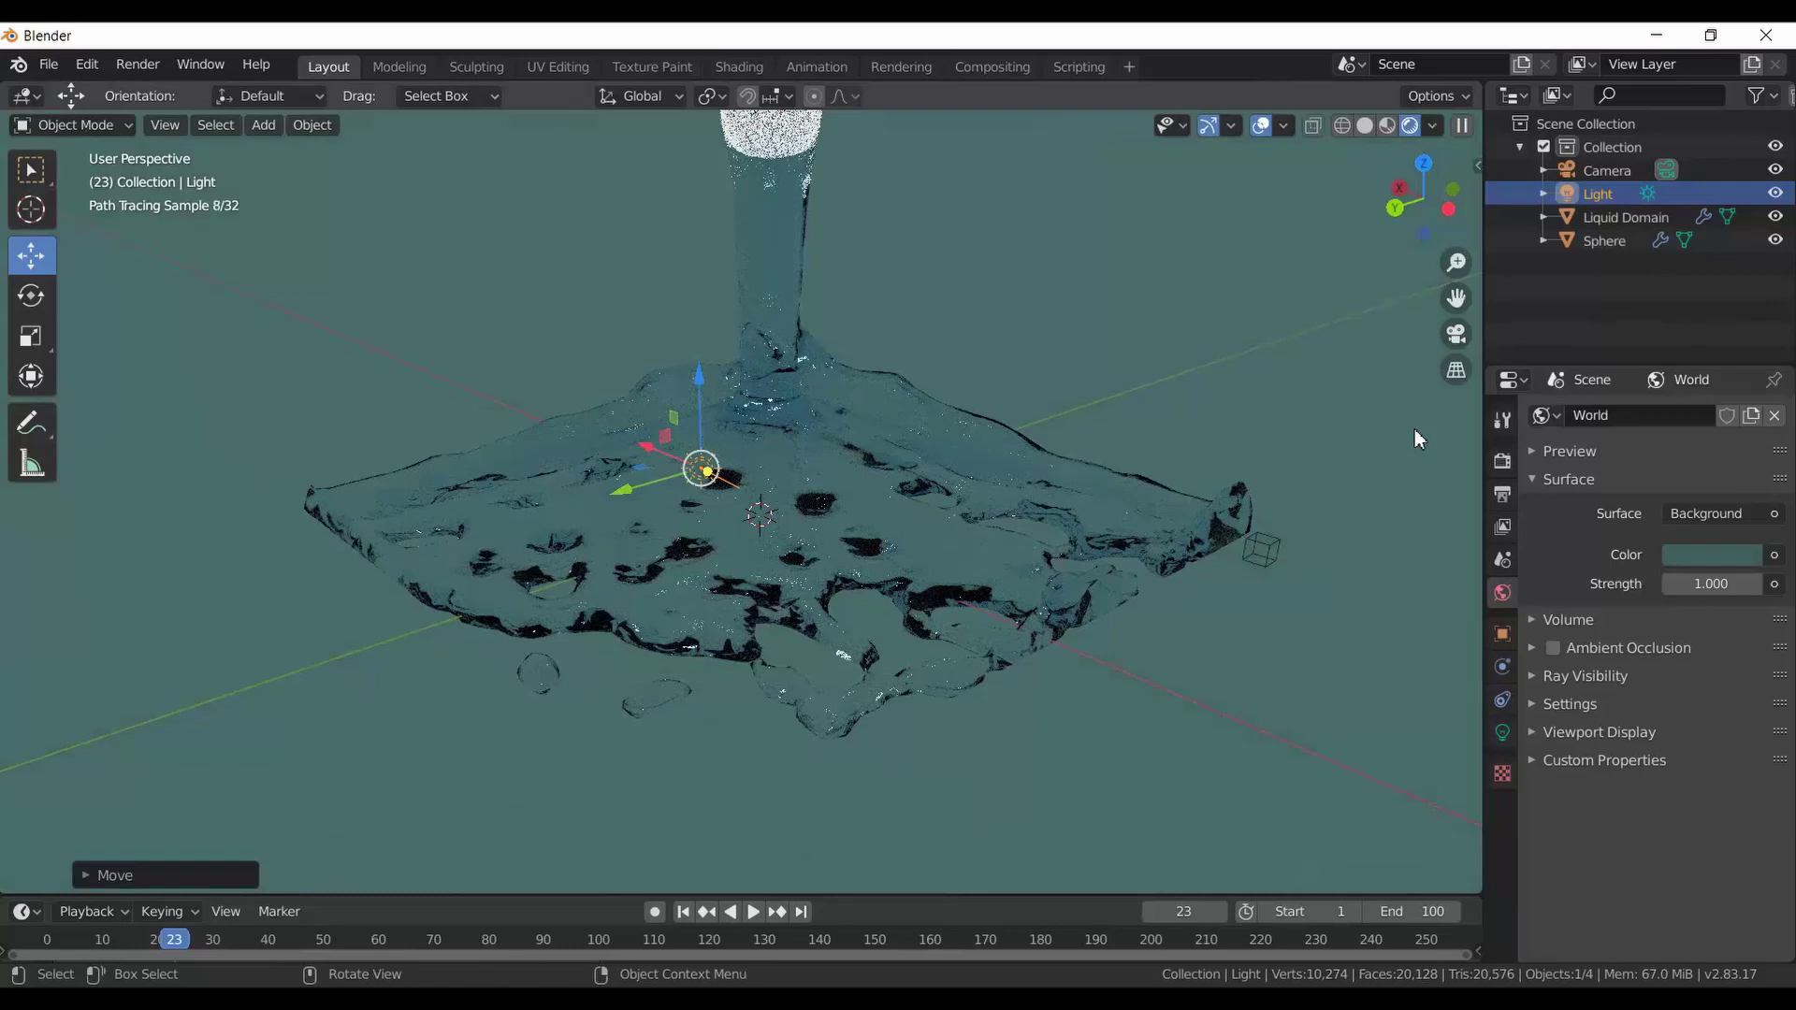
left_click(1694, 558)
left_click_drag(1741, 318, 1742, 309)
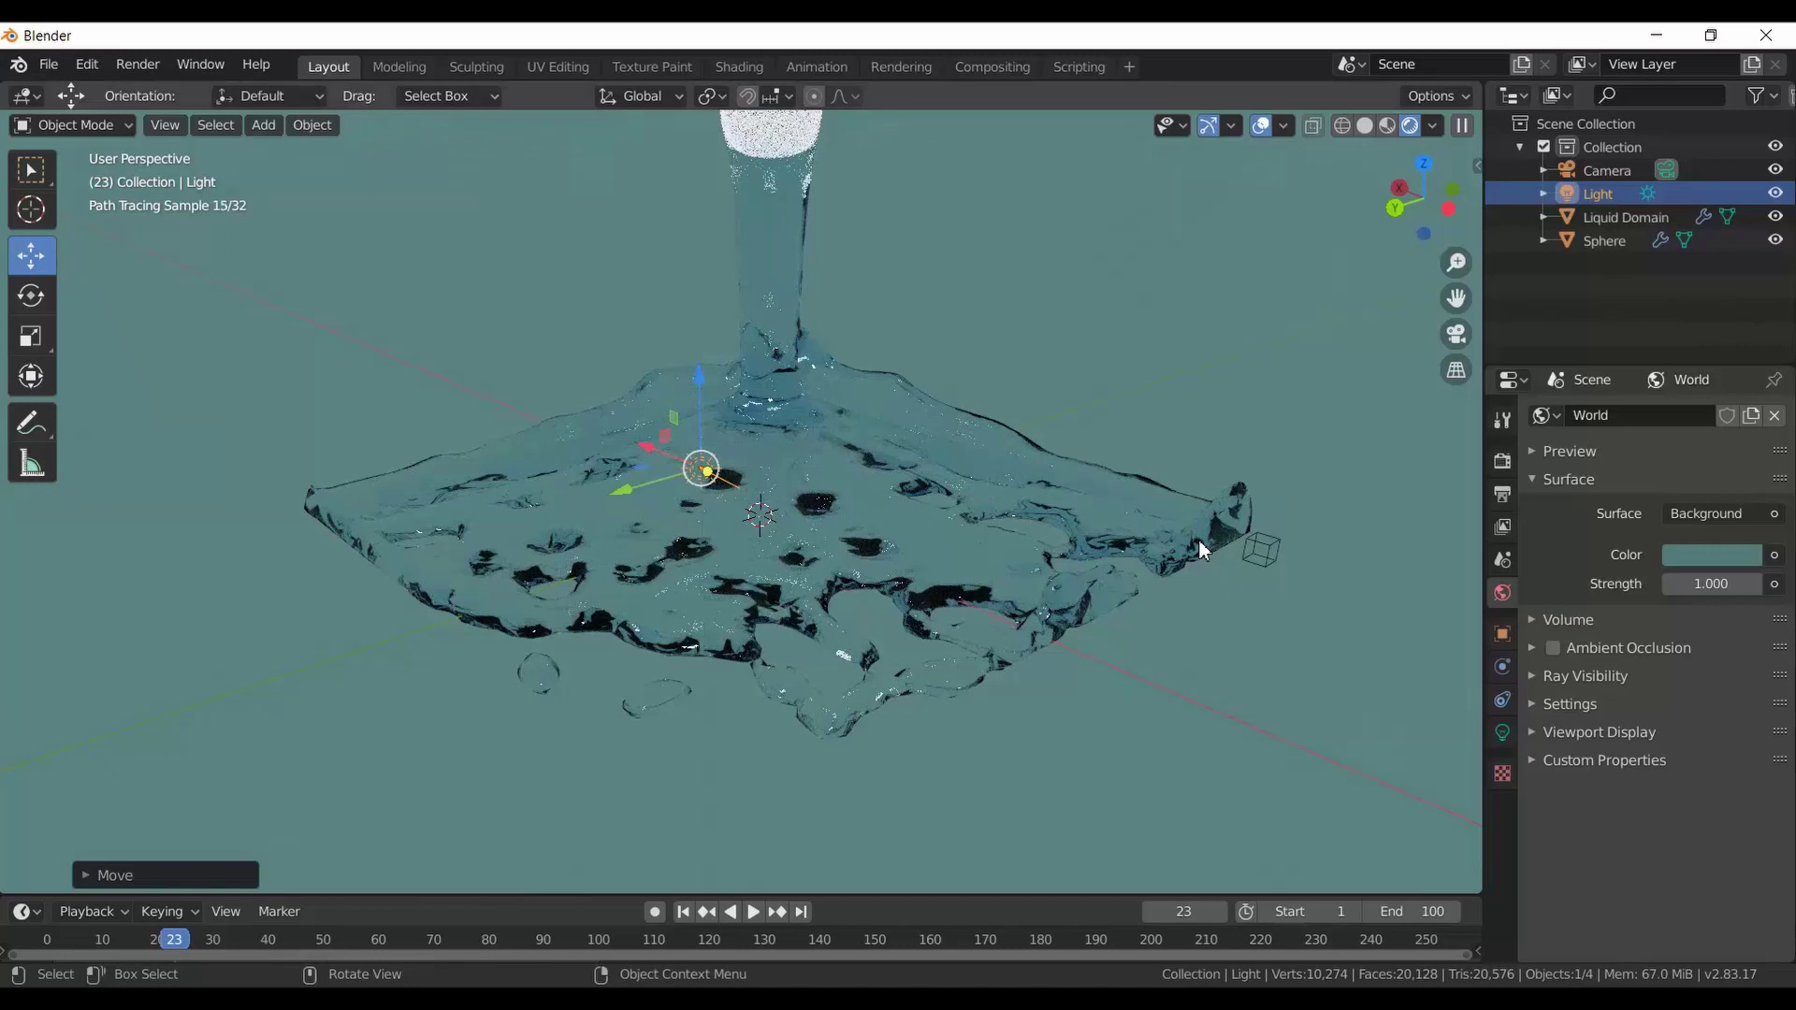
Align the camera to a wider view that frames the whole spread of liquid and the lower part of the column
key("ctrl")
key("ctrl+alt+KP_0")
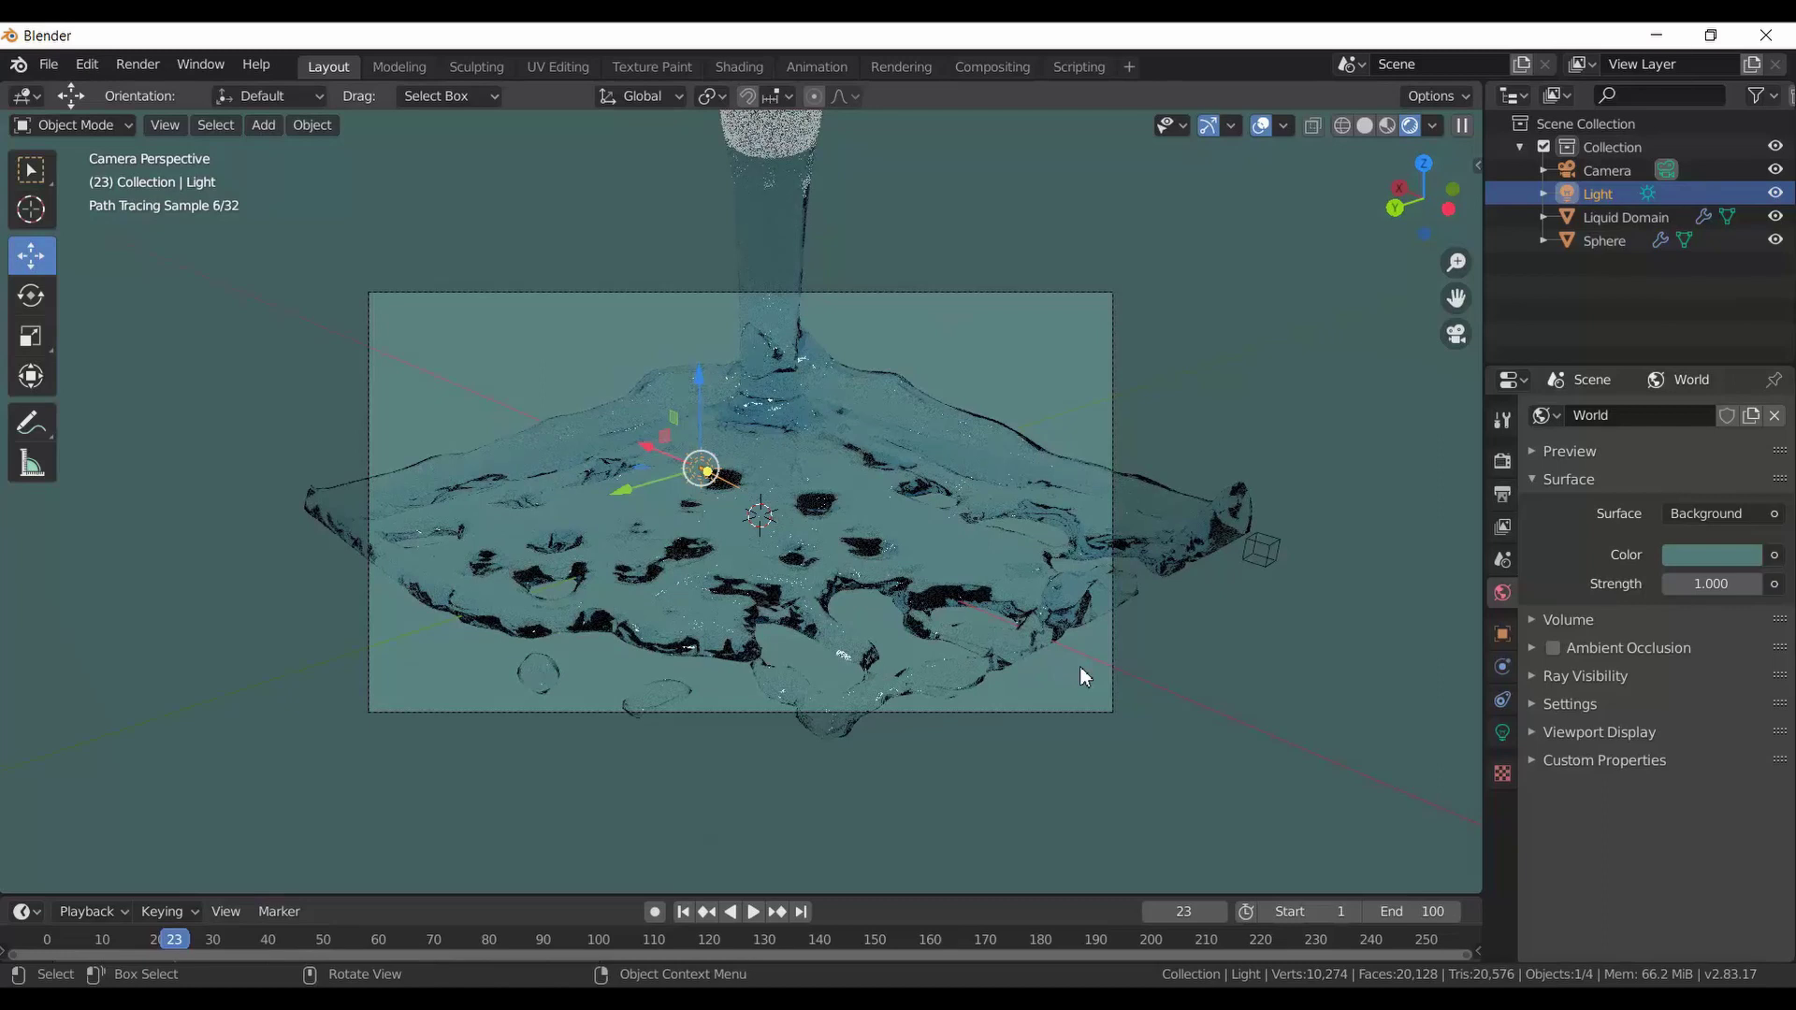
key("KP_0")
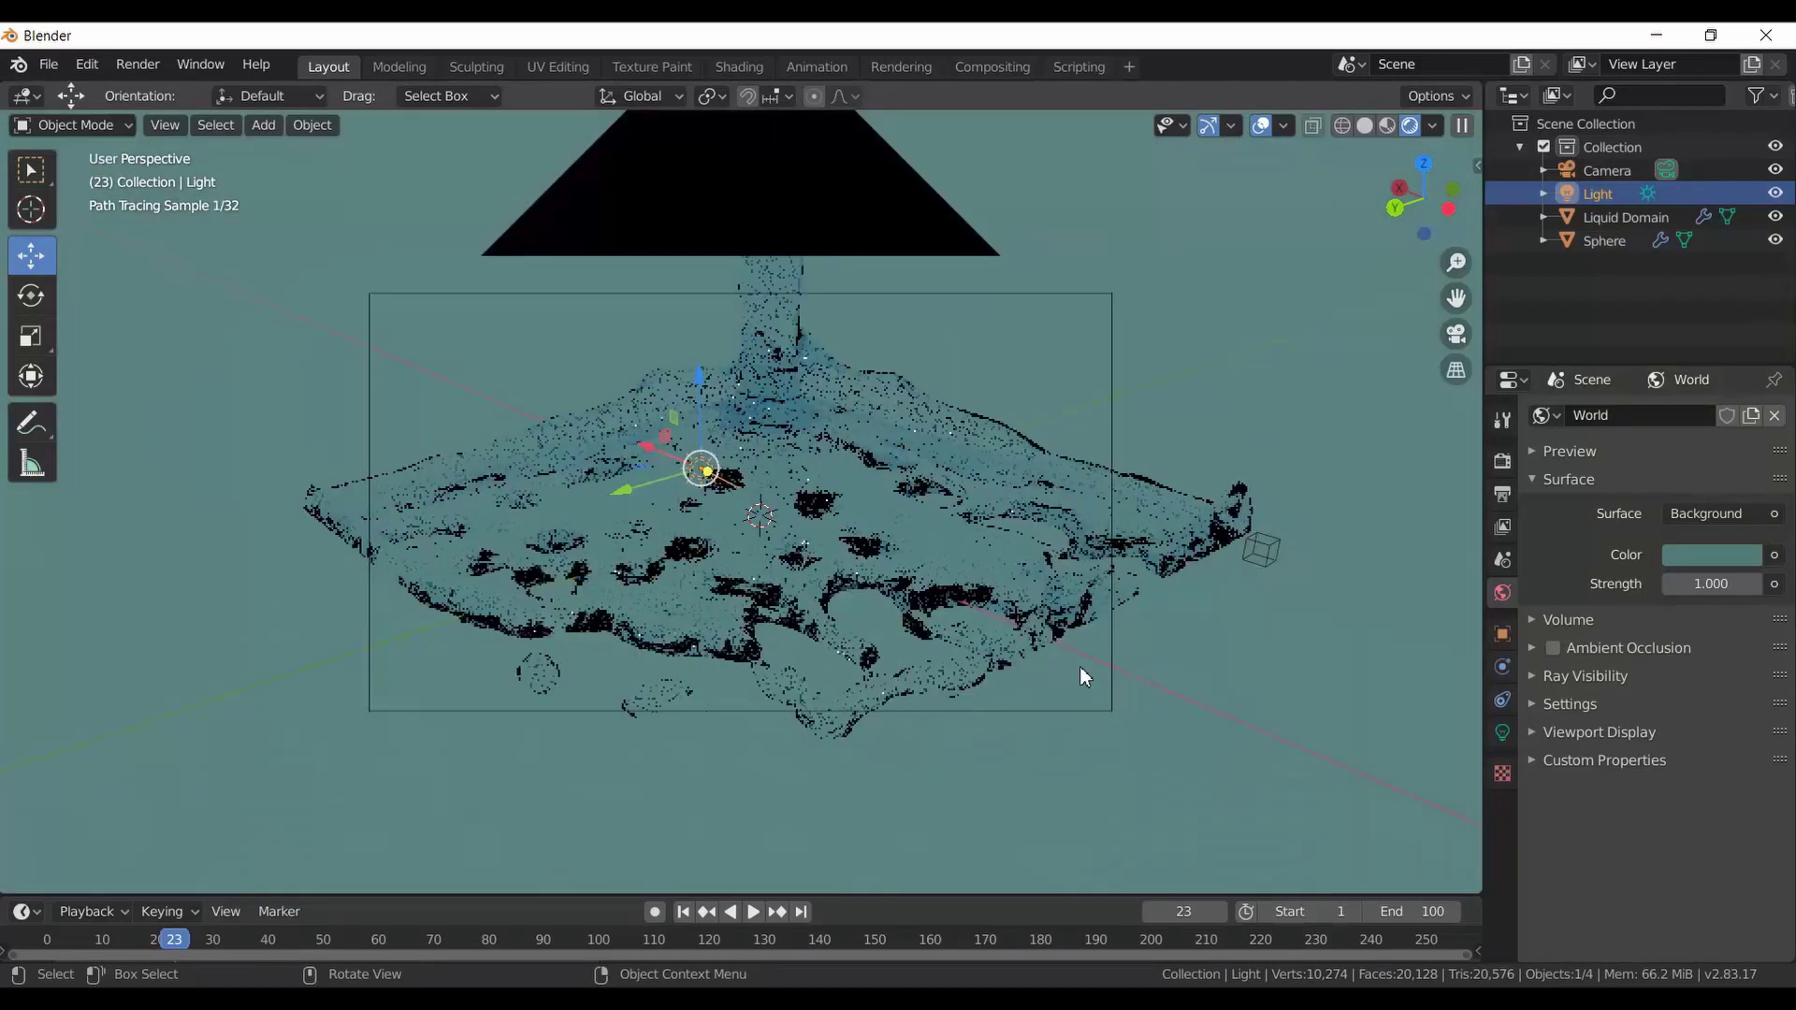
scroll(1080, 666, "down", 3)
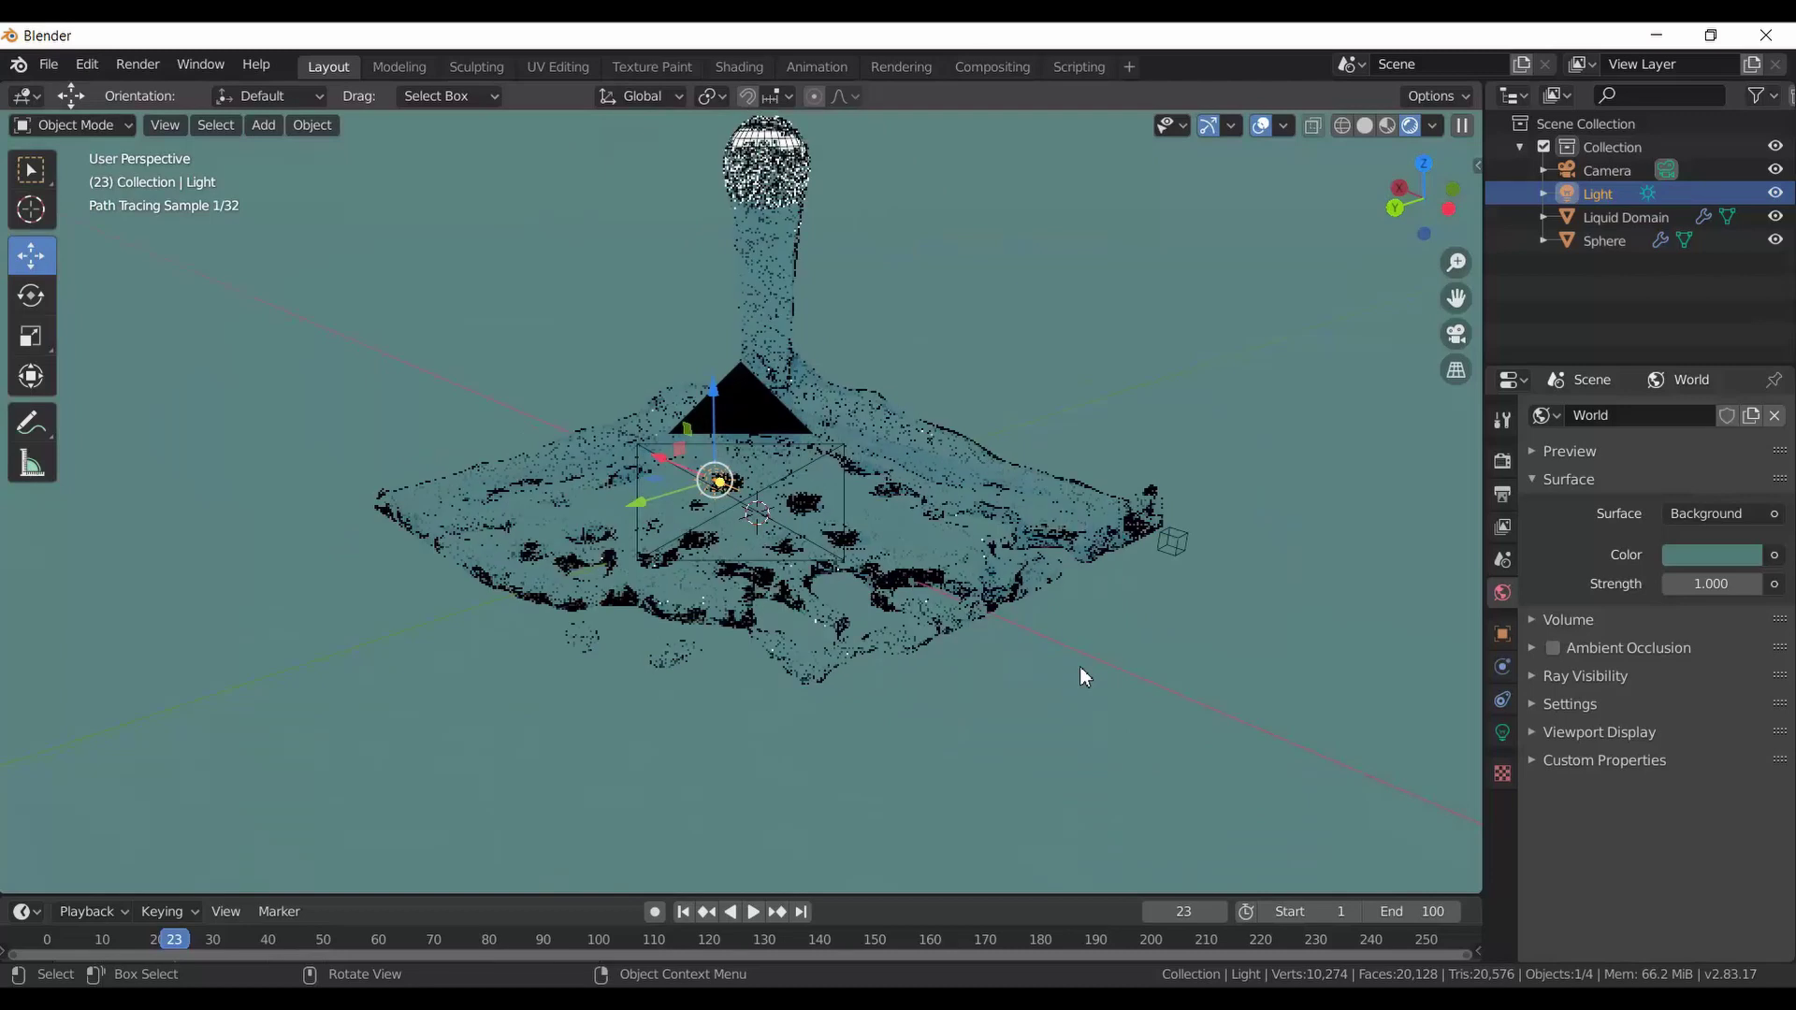
key("KP_0")
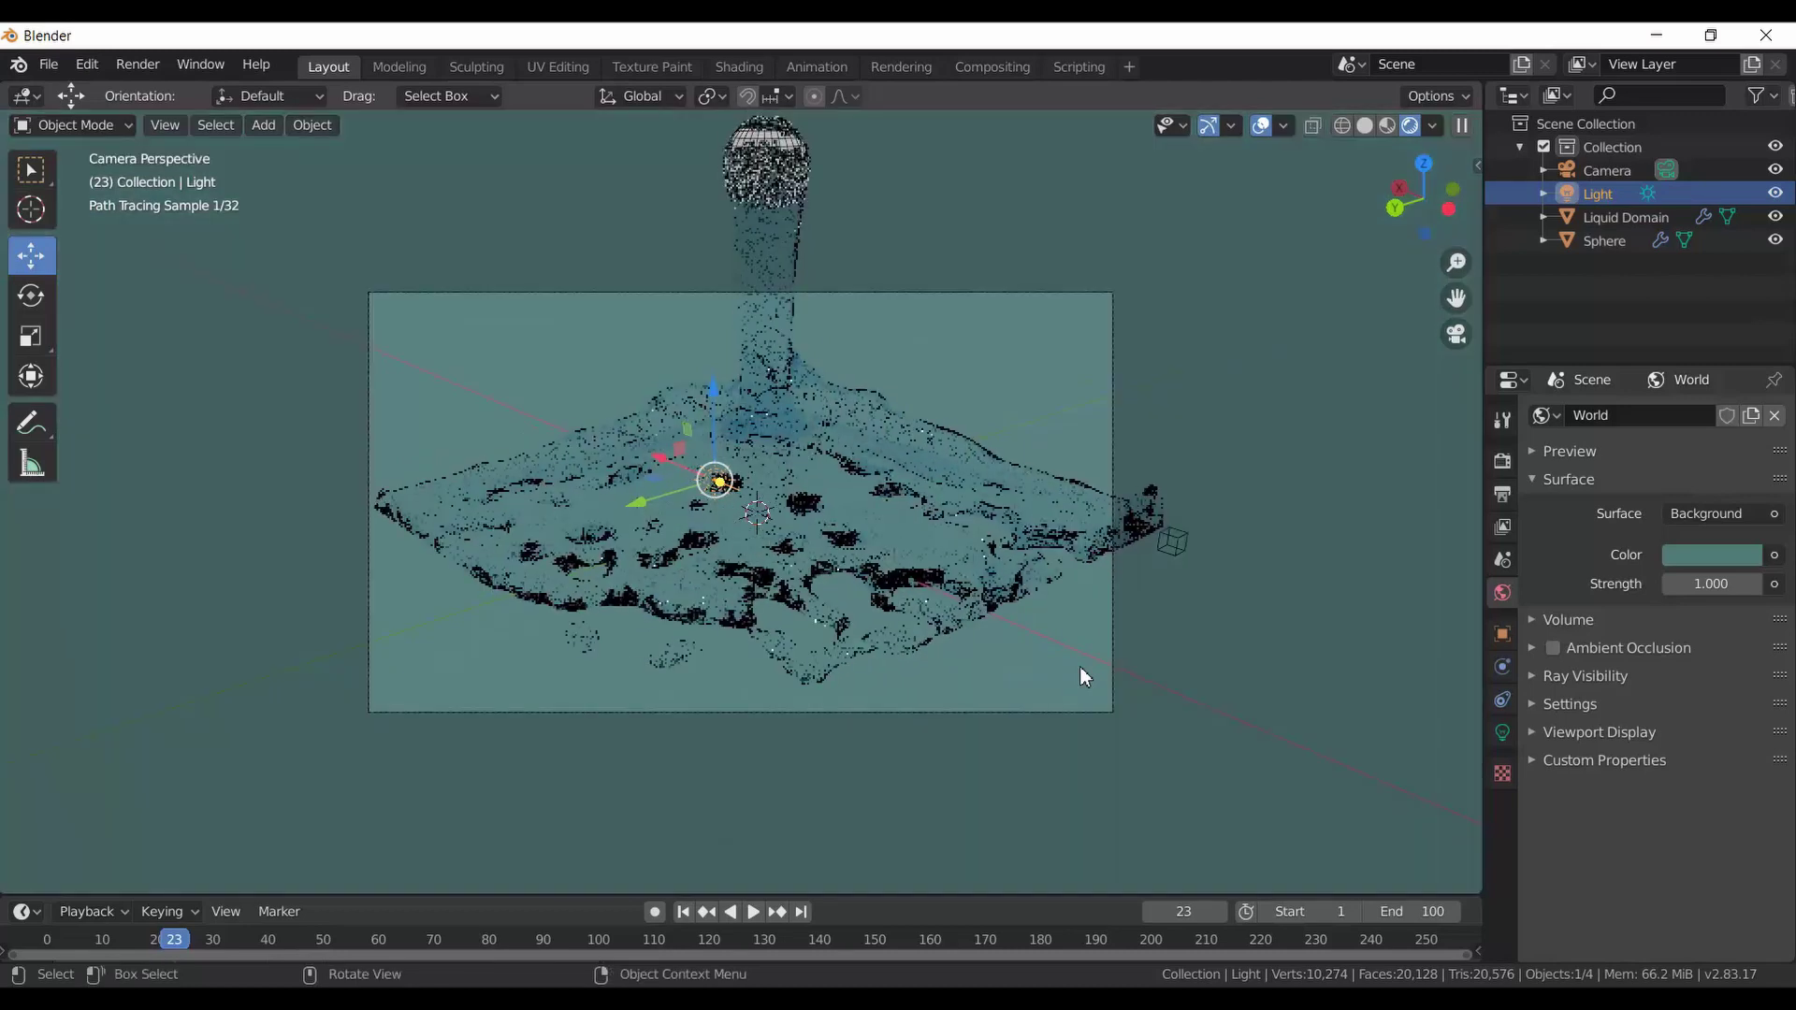
key("KP_0")
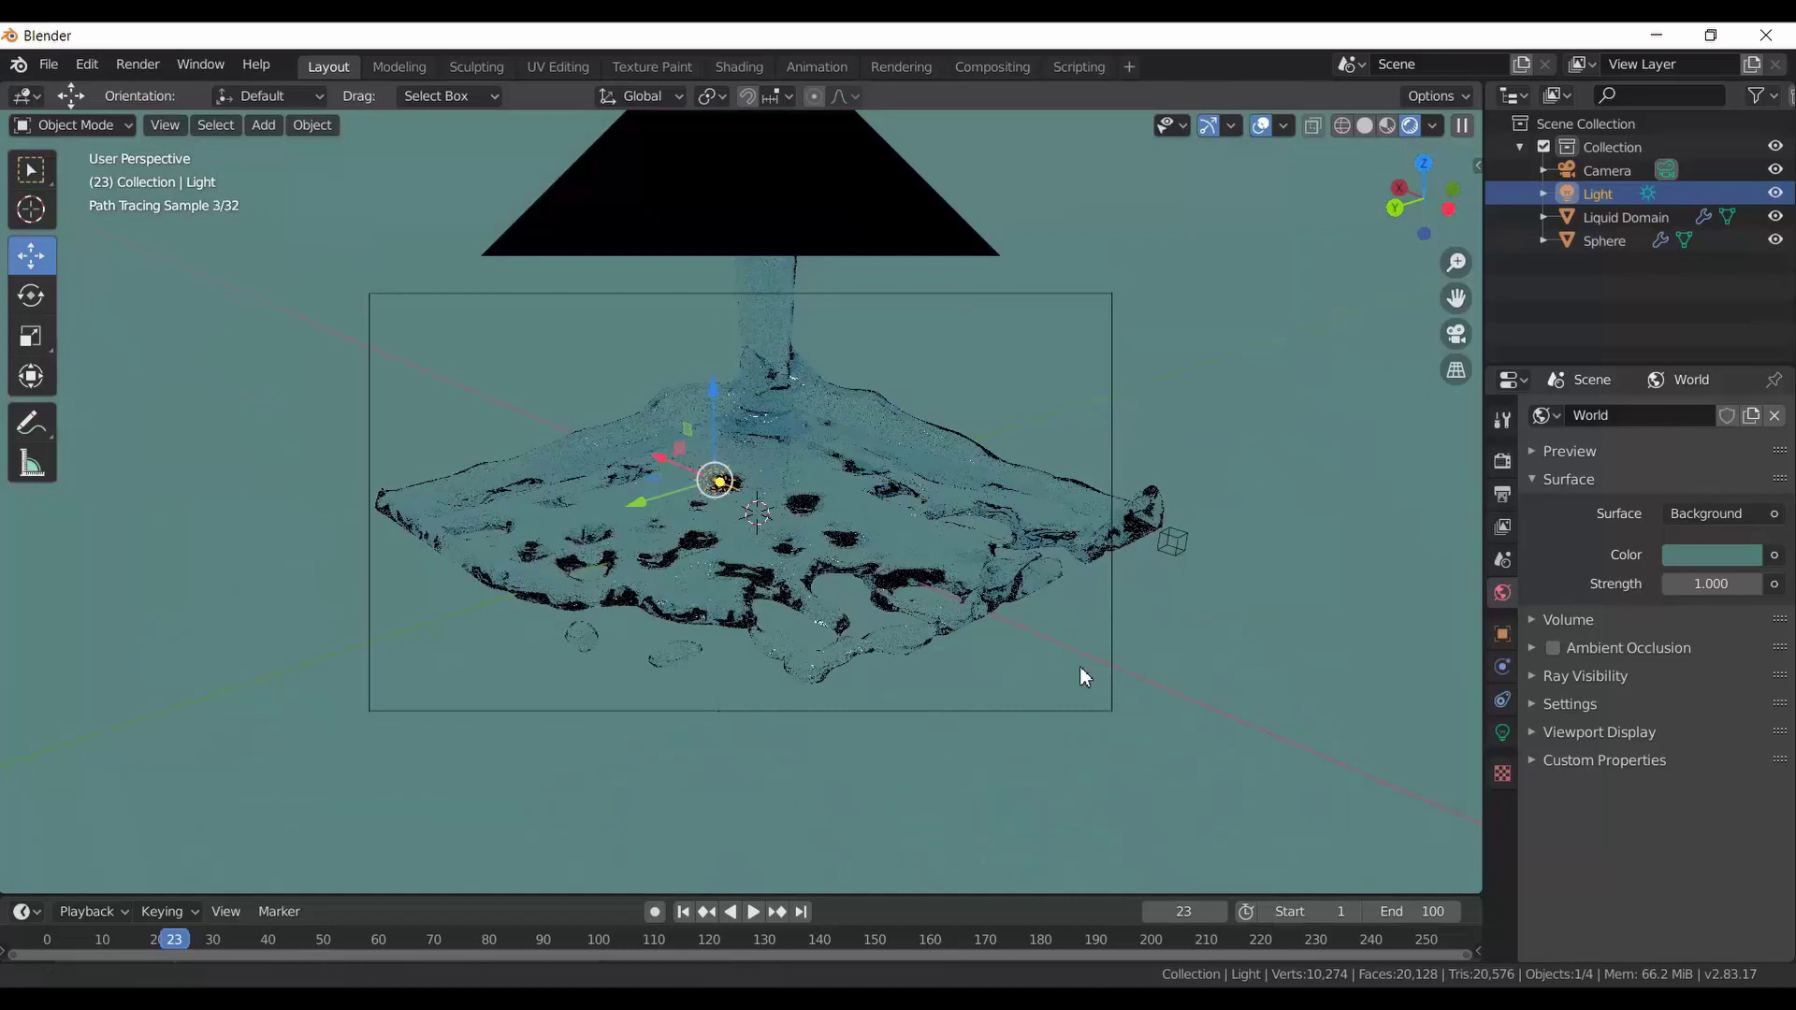
middle_click_drag(1079, 666, 1069, 664)
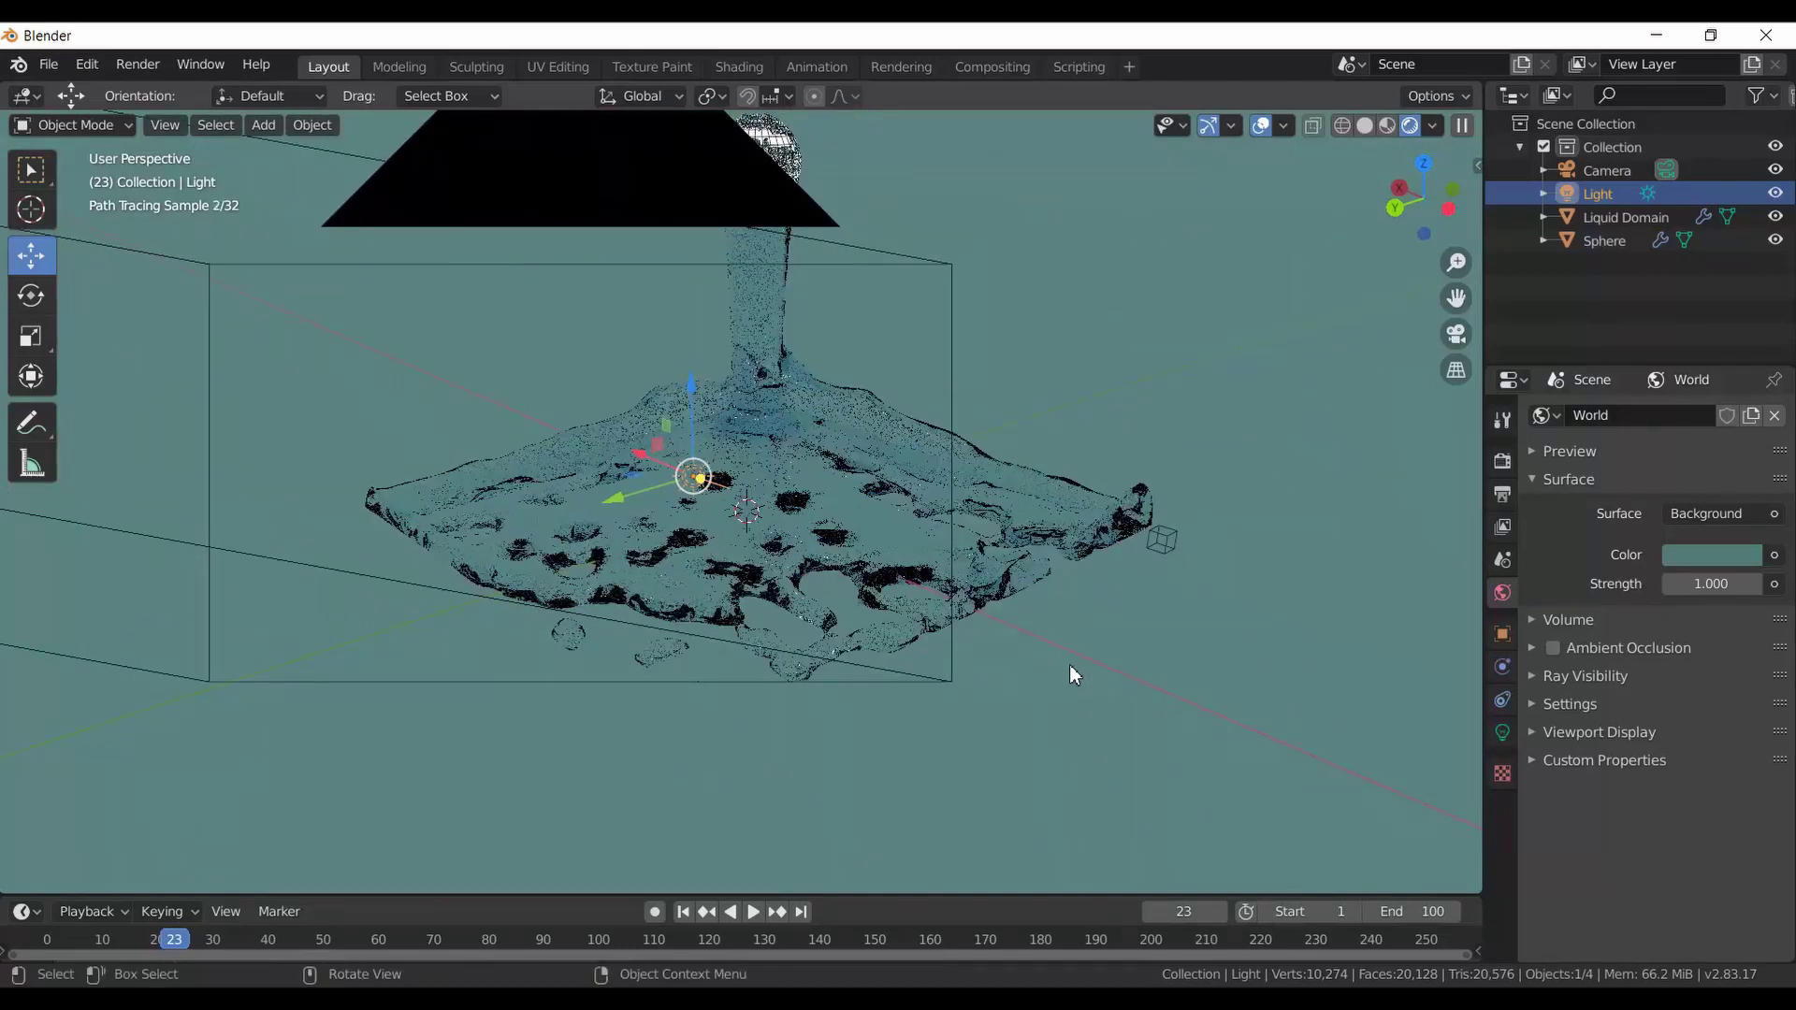
scroll(1070, 674, "down", 3)
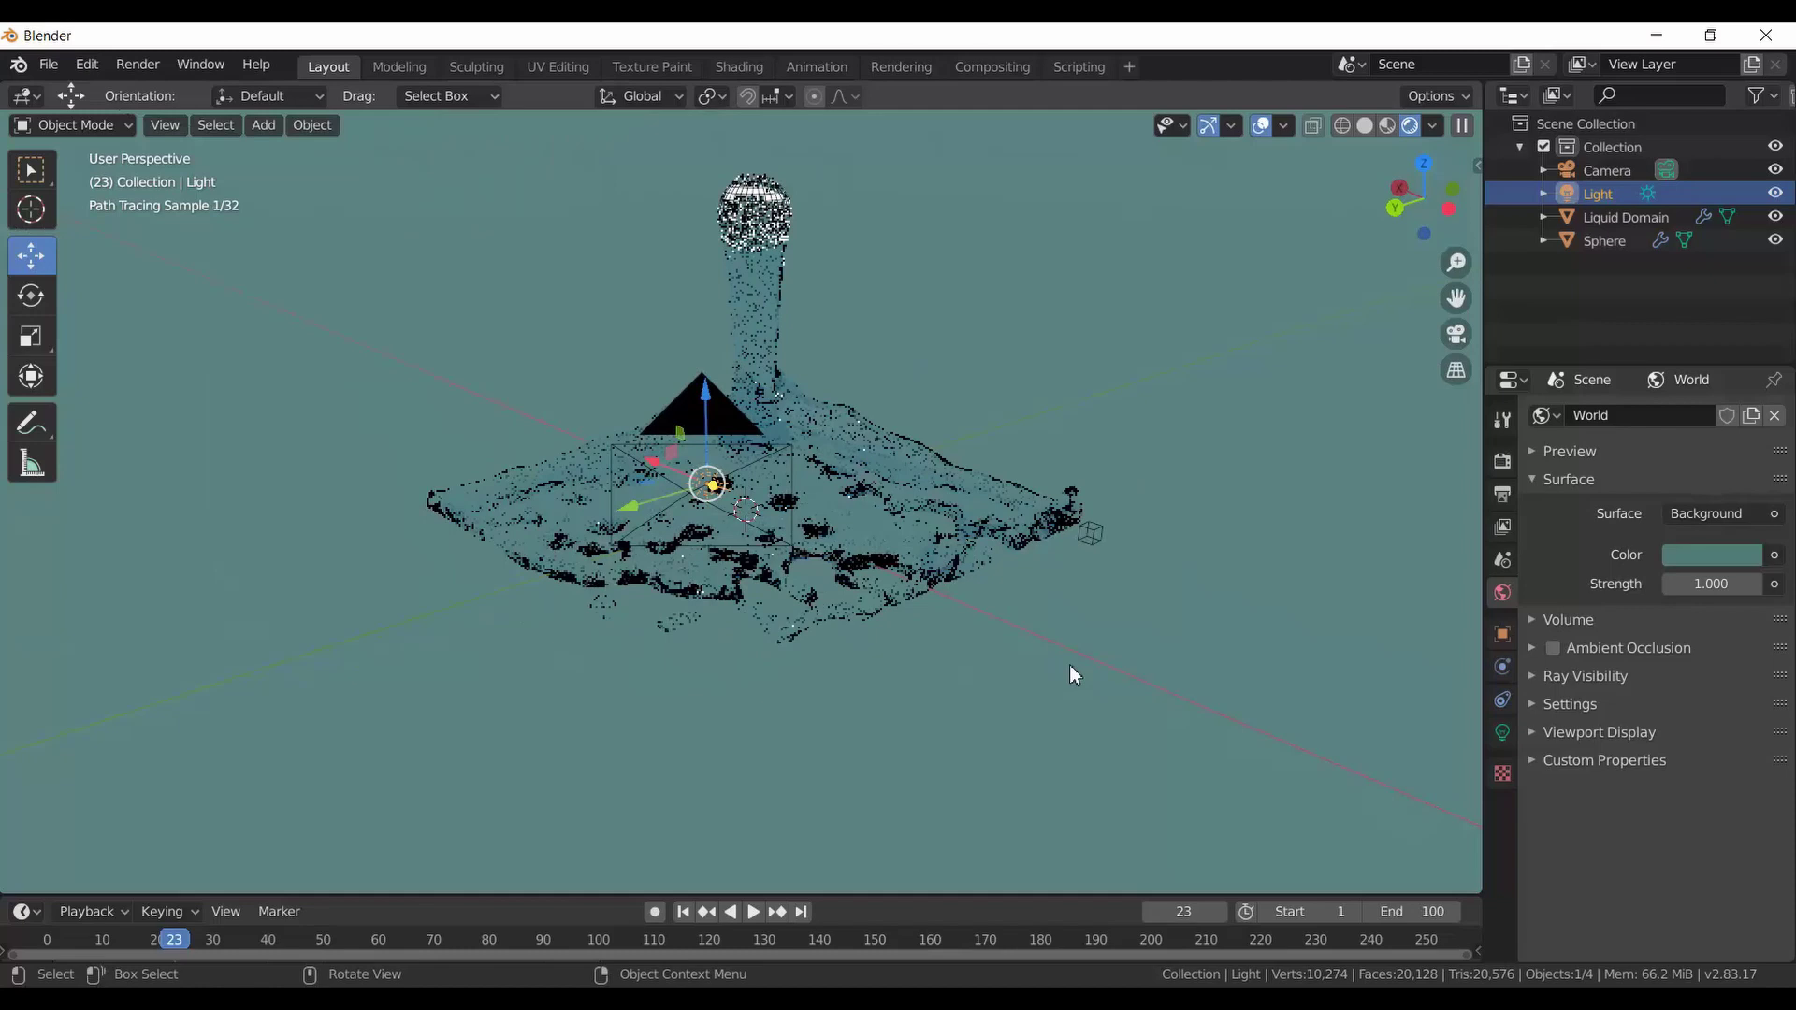
key("KP_0")
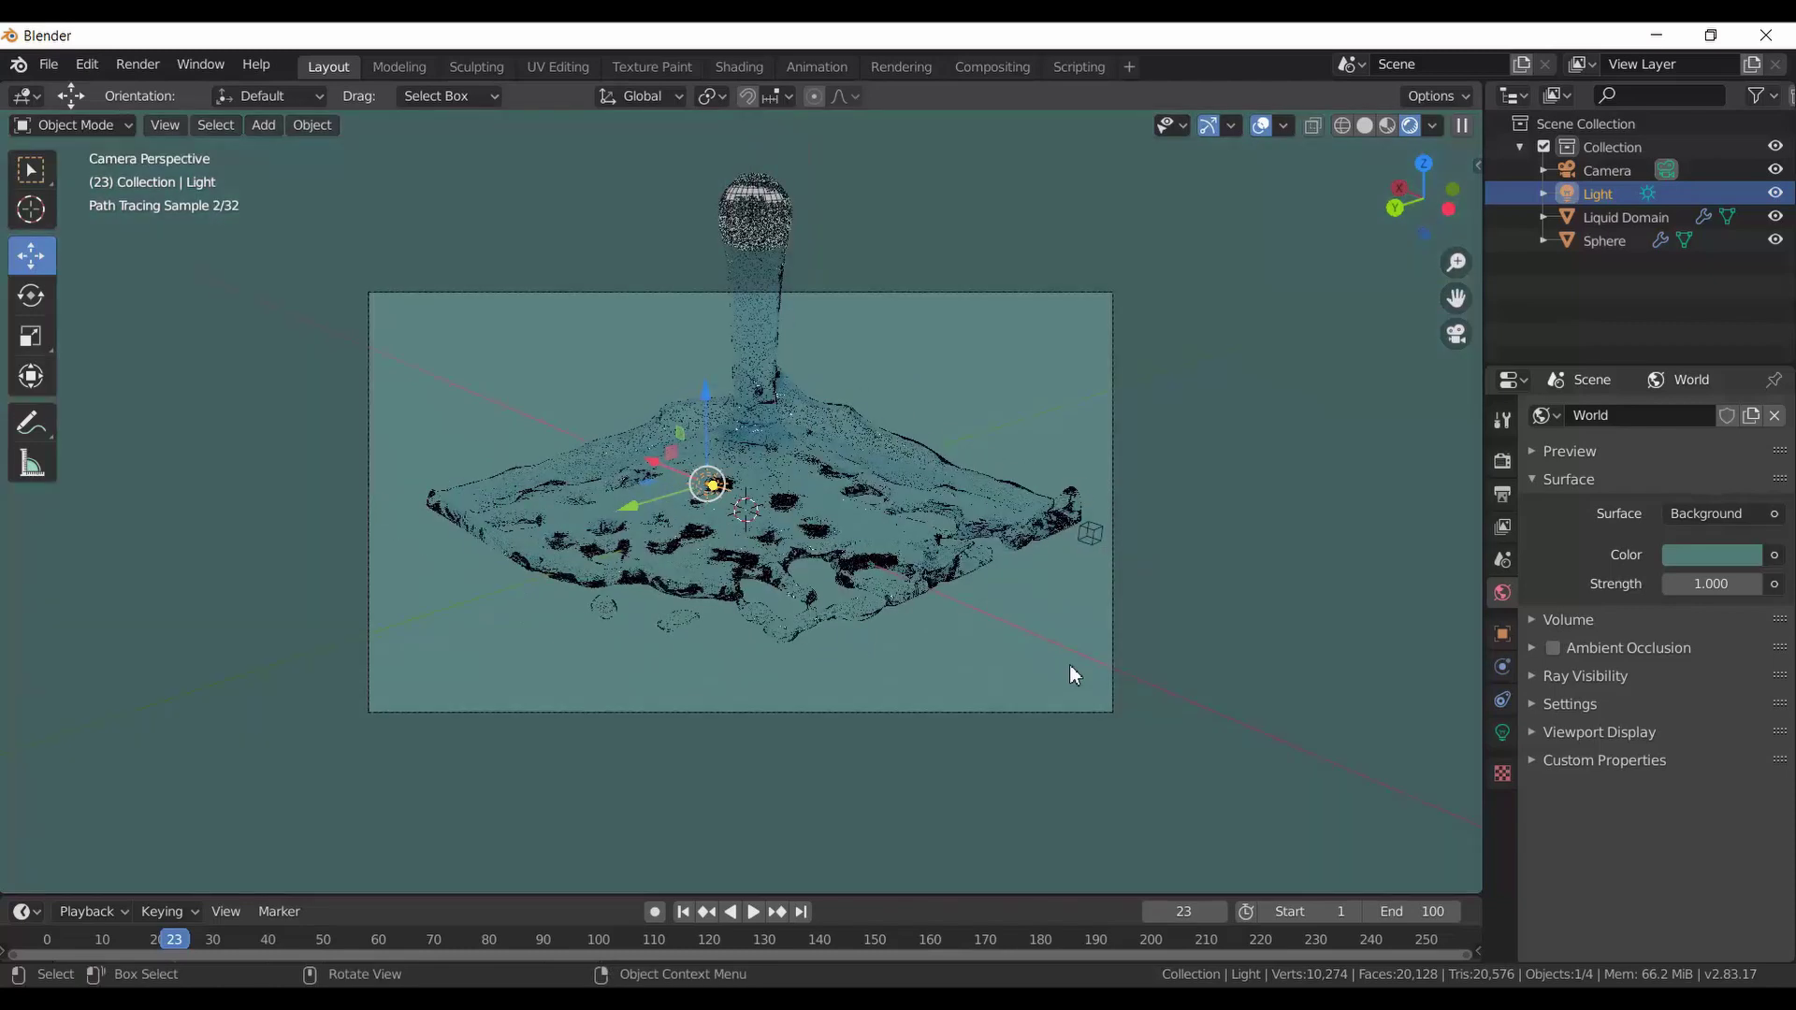
Render the image of frame 23 through the camera and close the render window
scroll(986, 639, "up", 3)
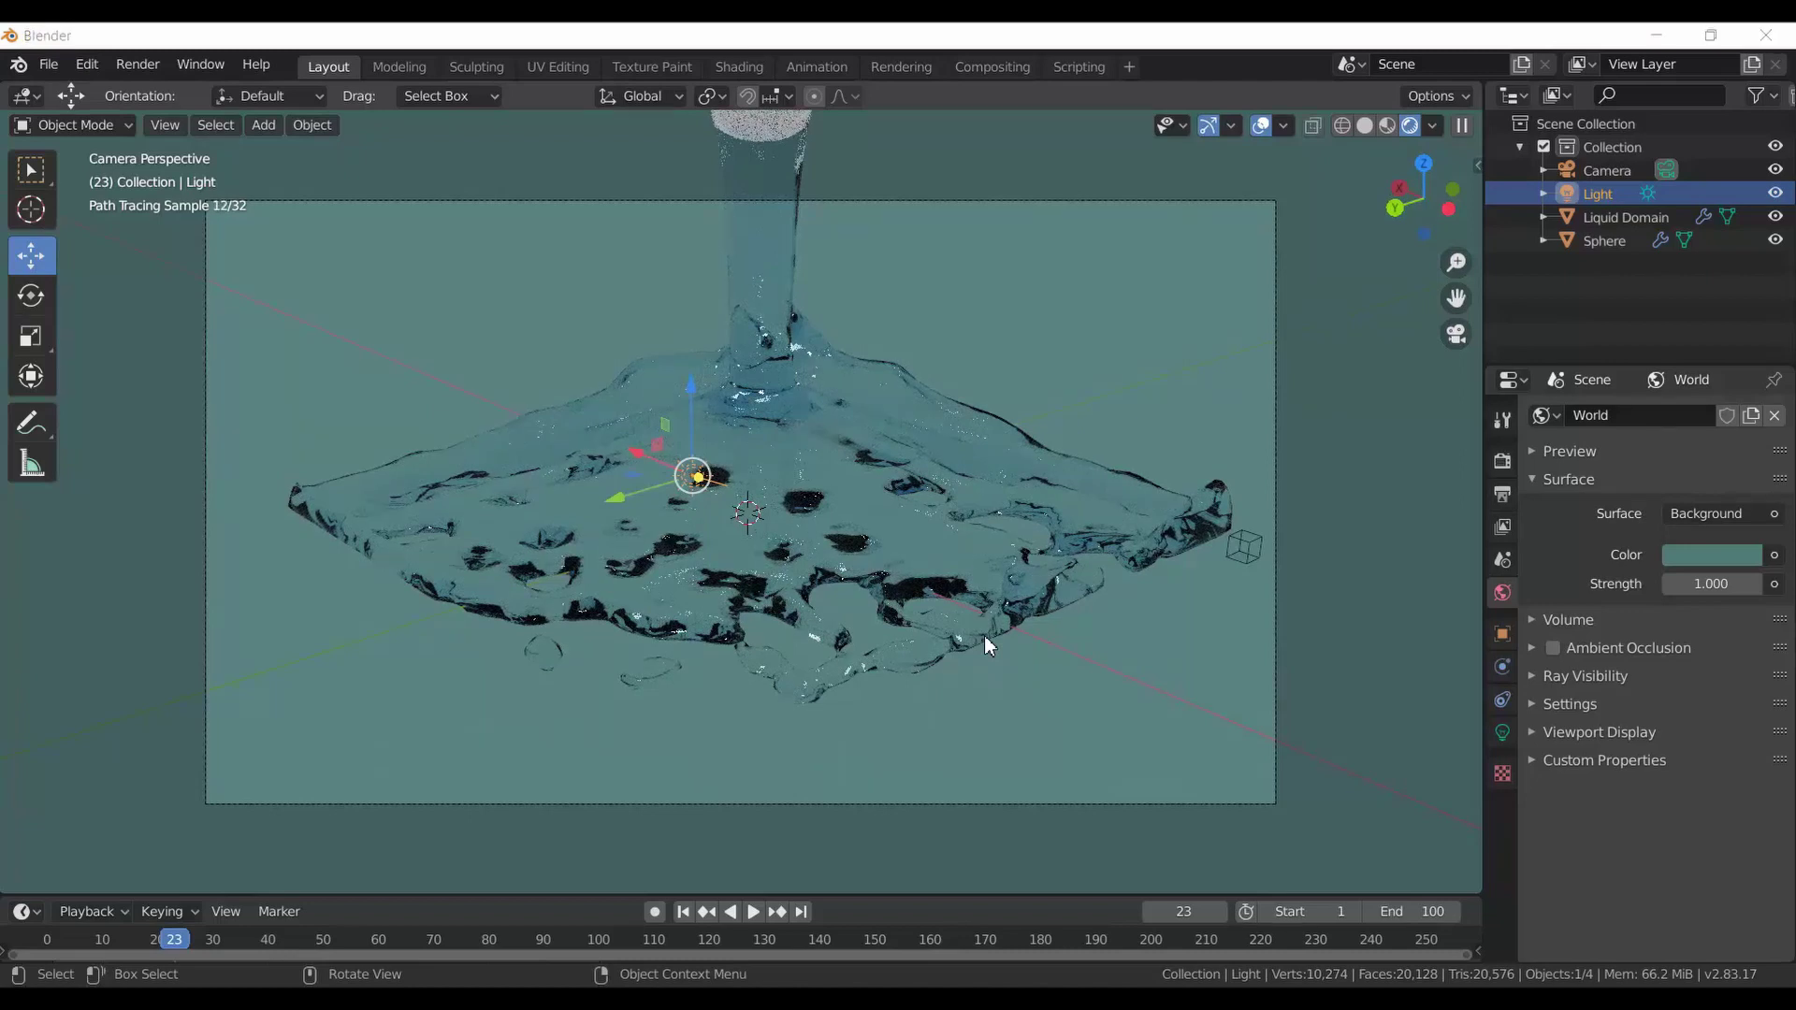
key("F12")
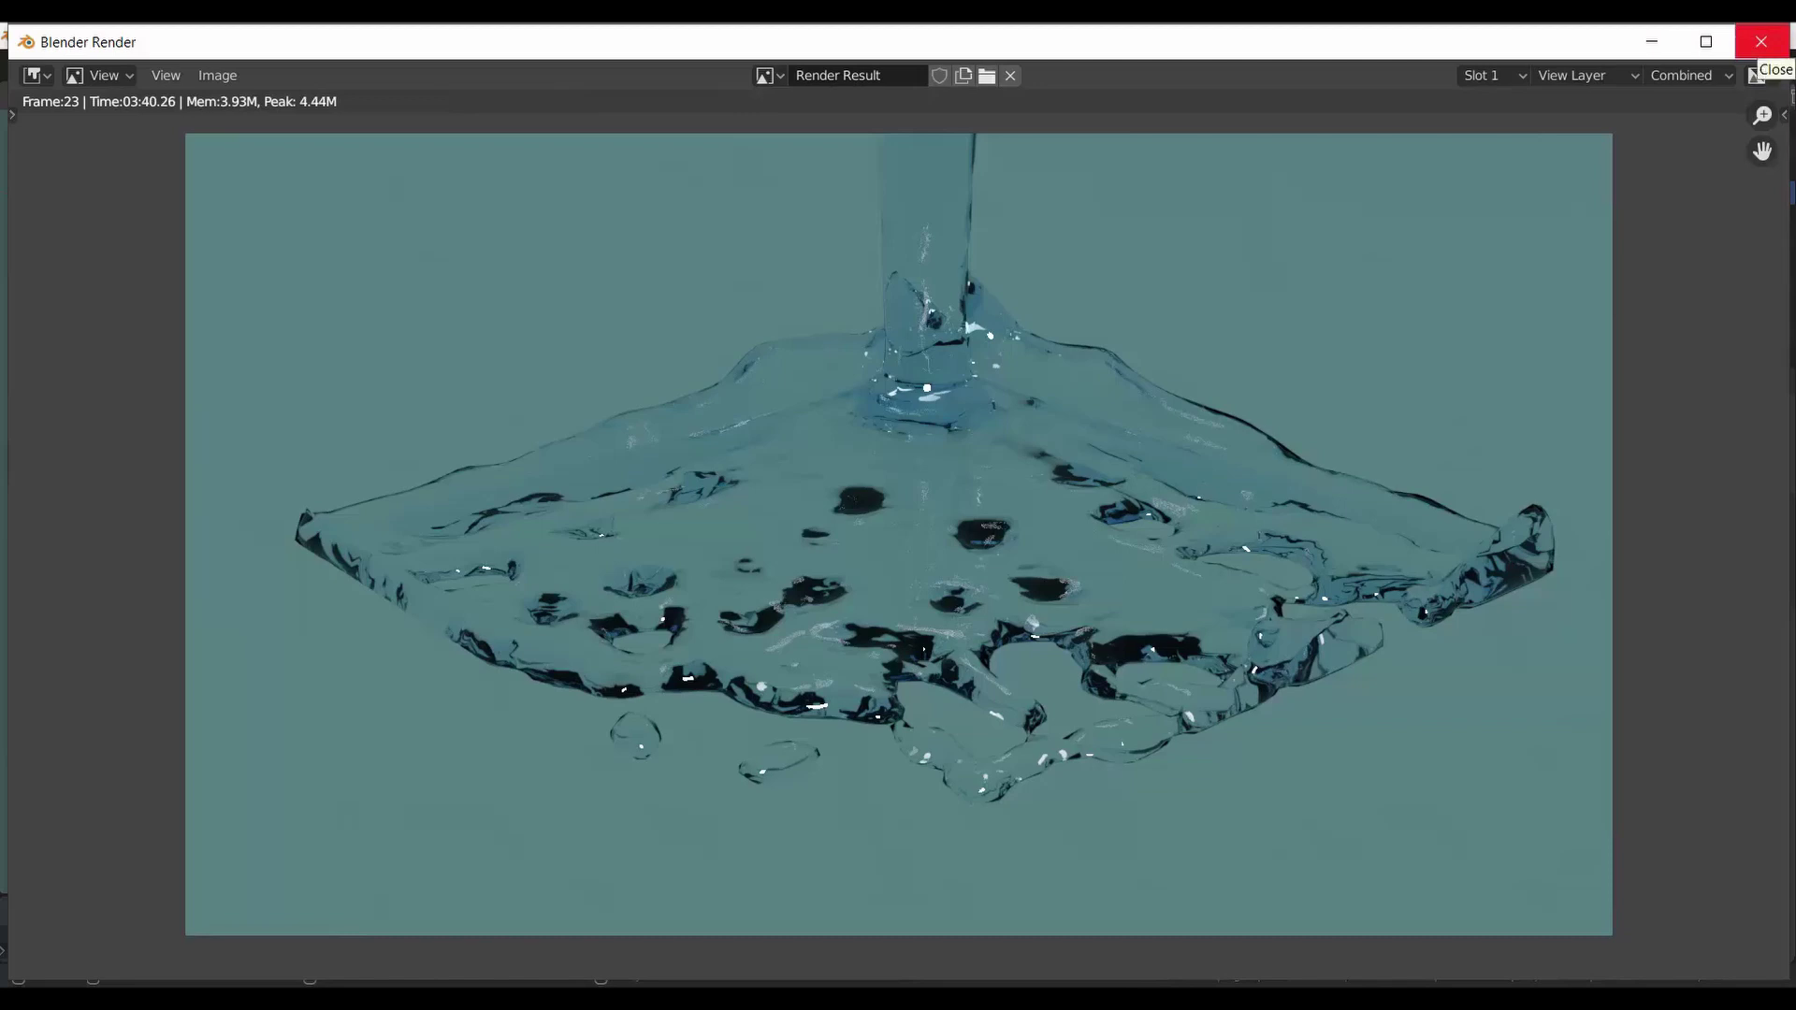
left_click(1761, 41)
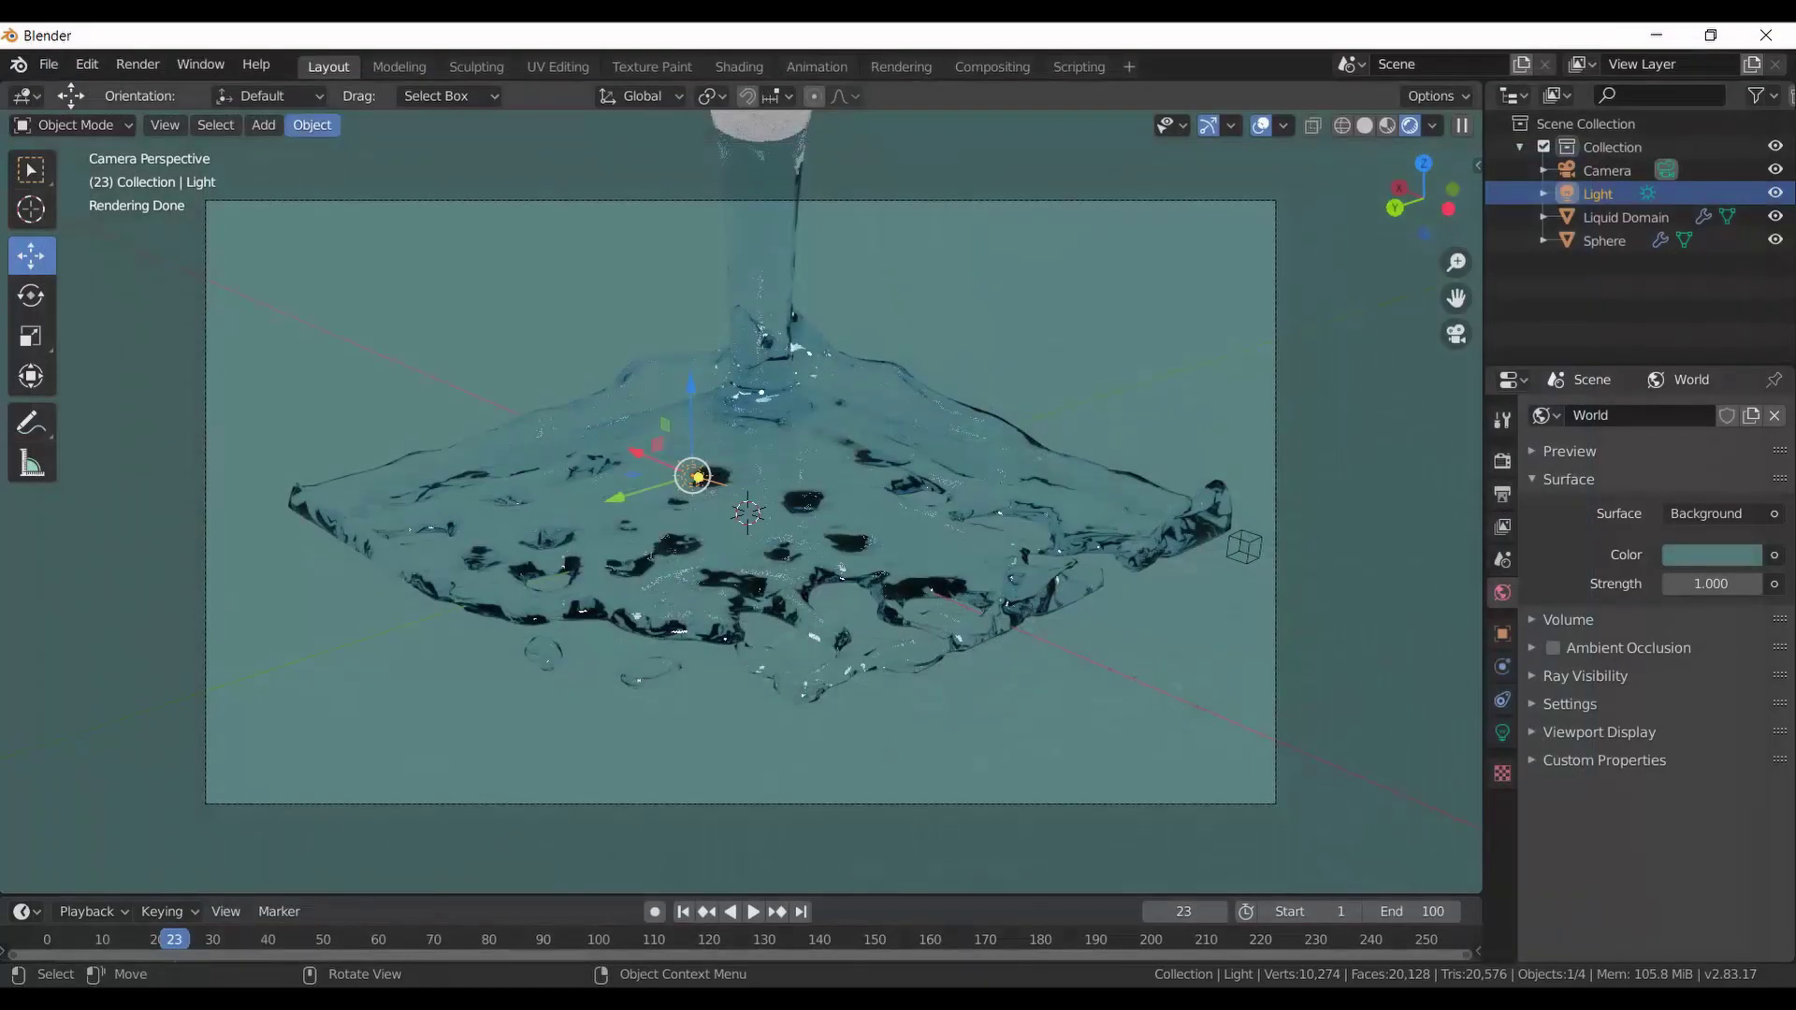
Save the project as Water Sim in the Blender Project folder
left_click(50, 63)
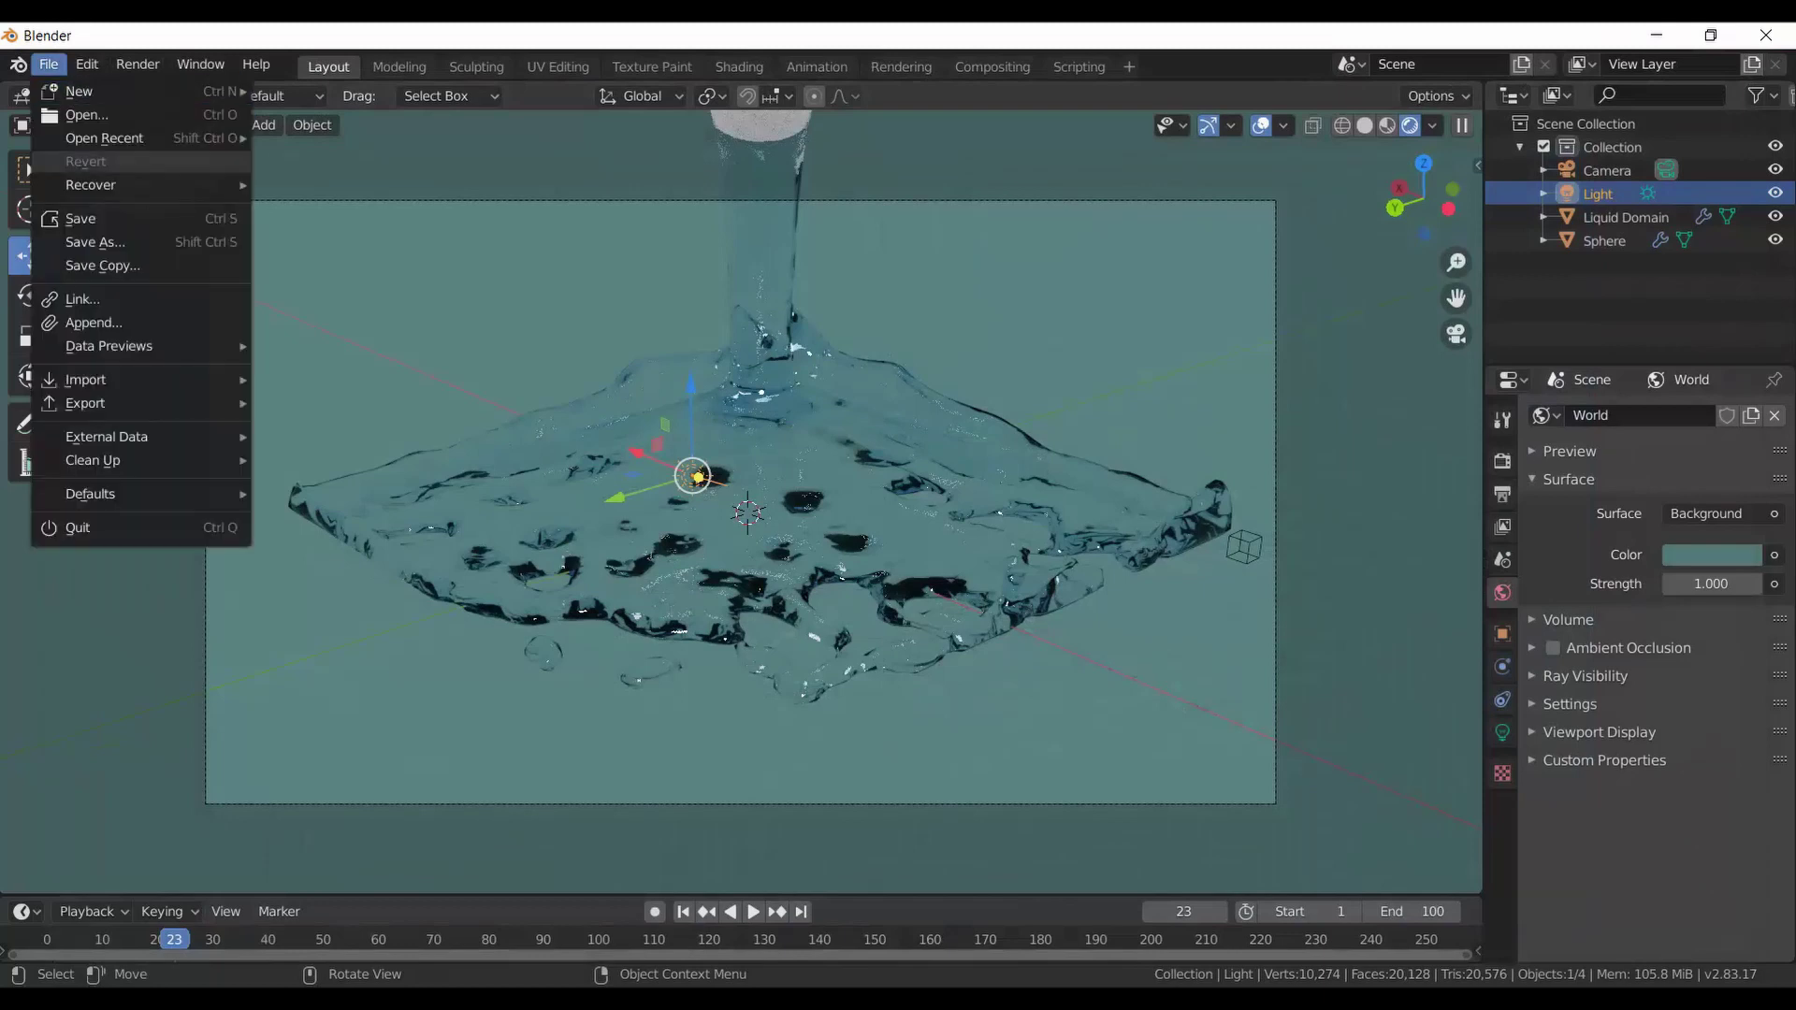
left_click(80, 217)
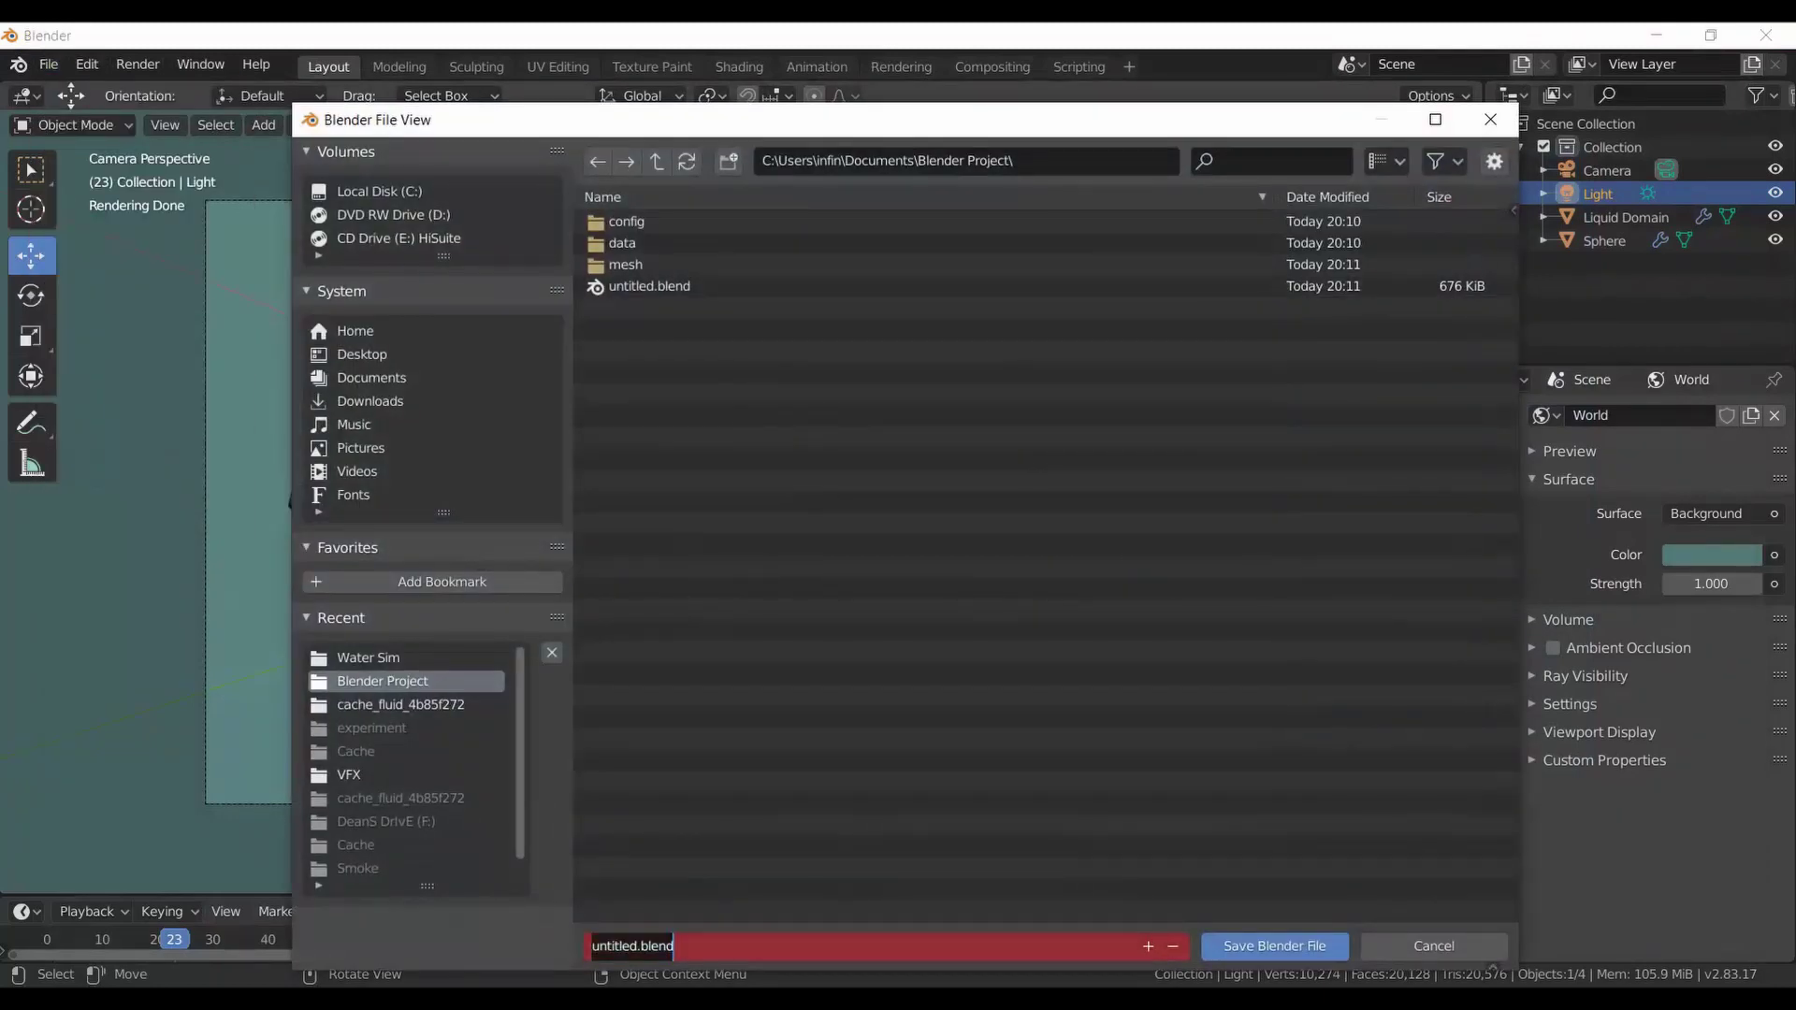
type("Wa")
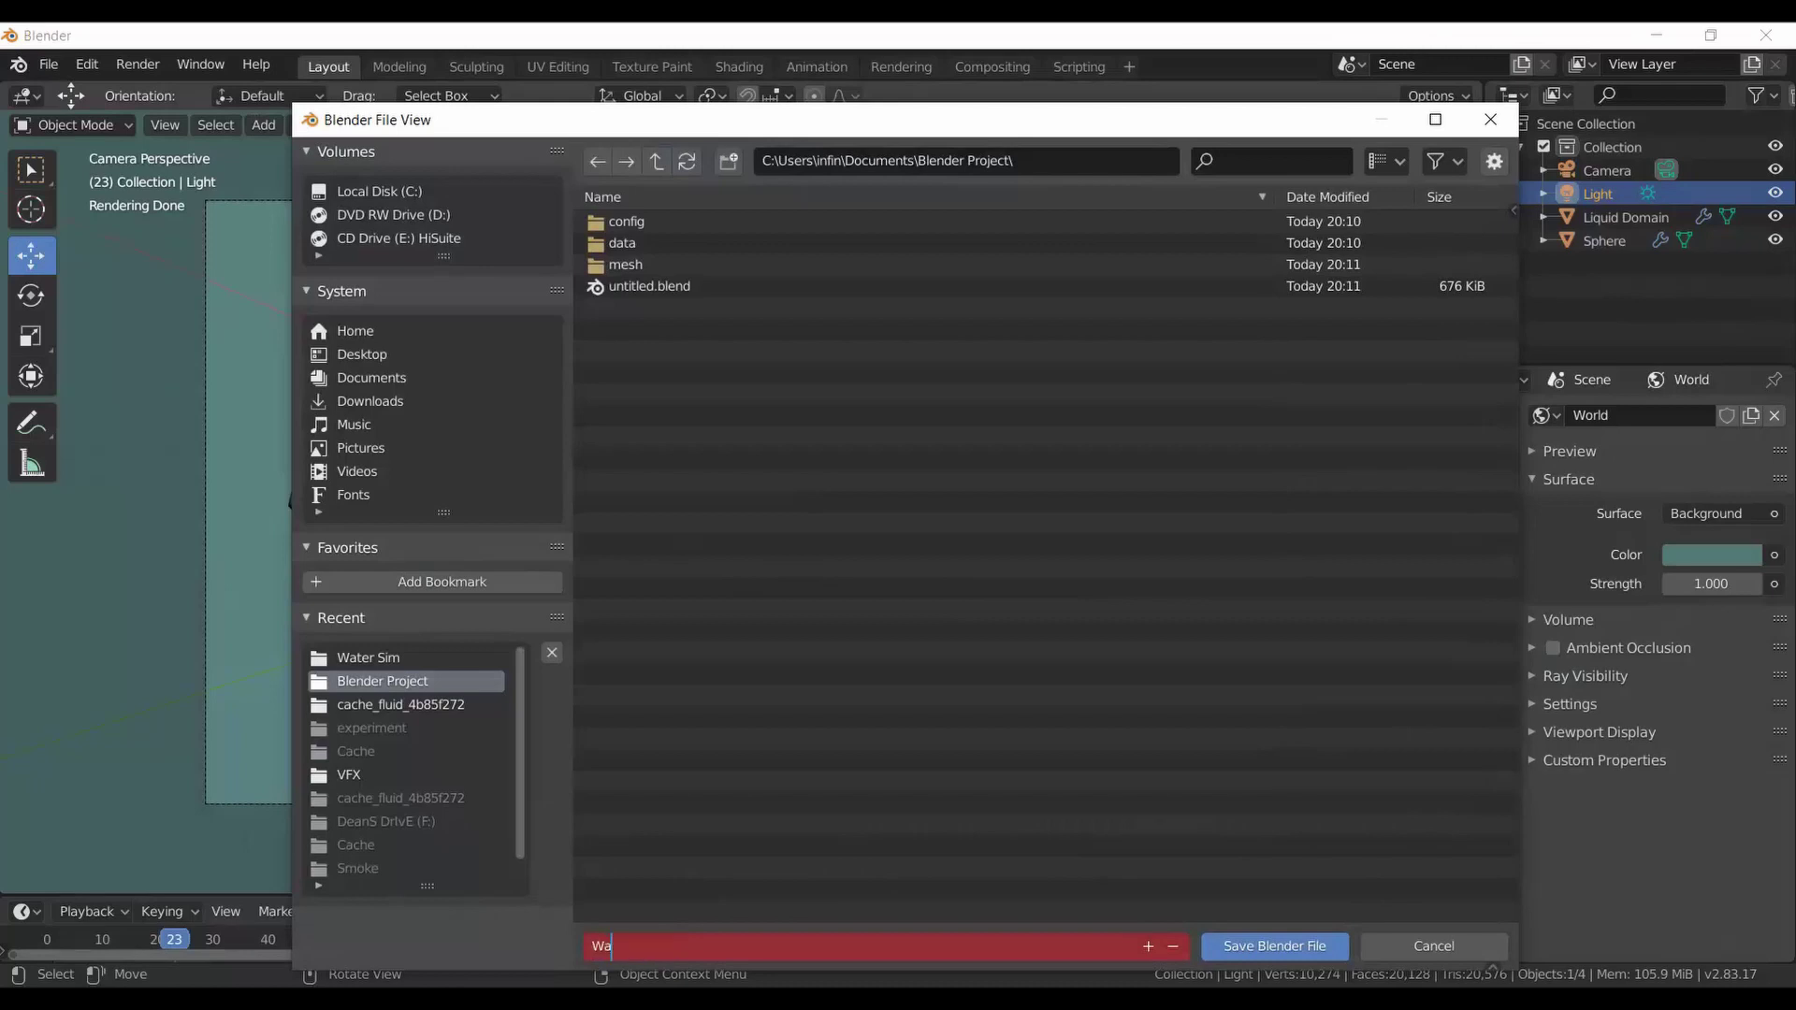
type("ter Si")
key("BackSpace")
type("m")
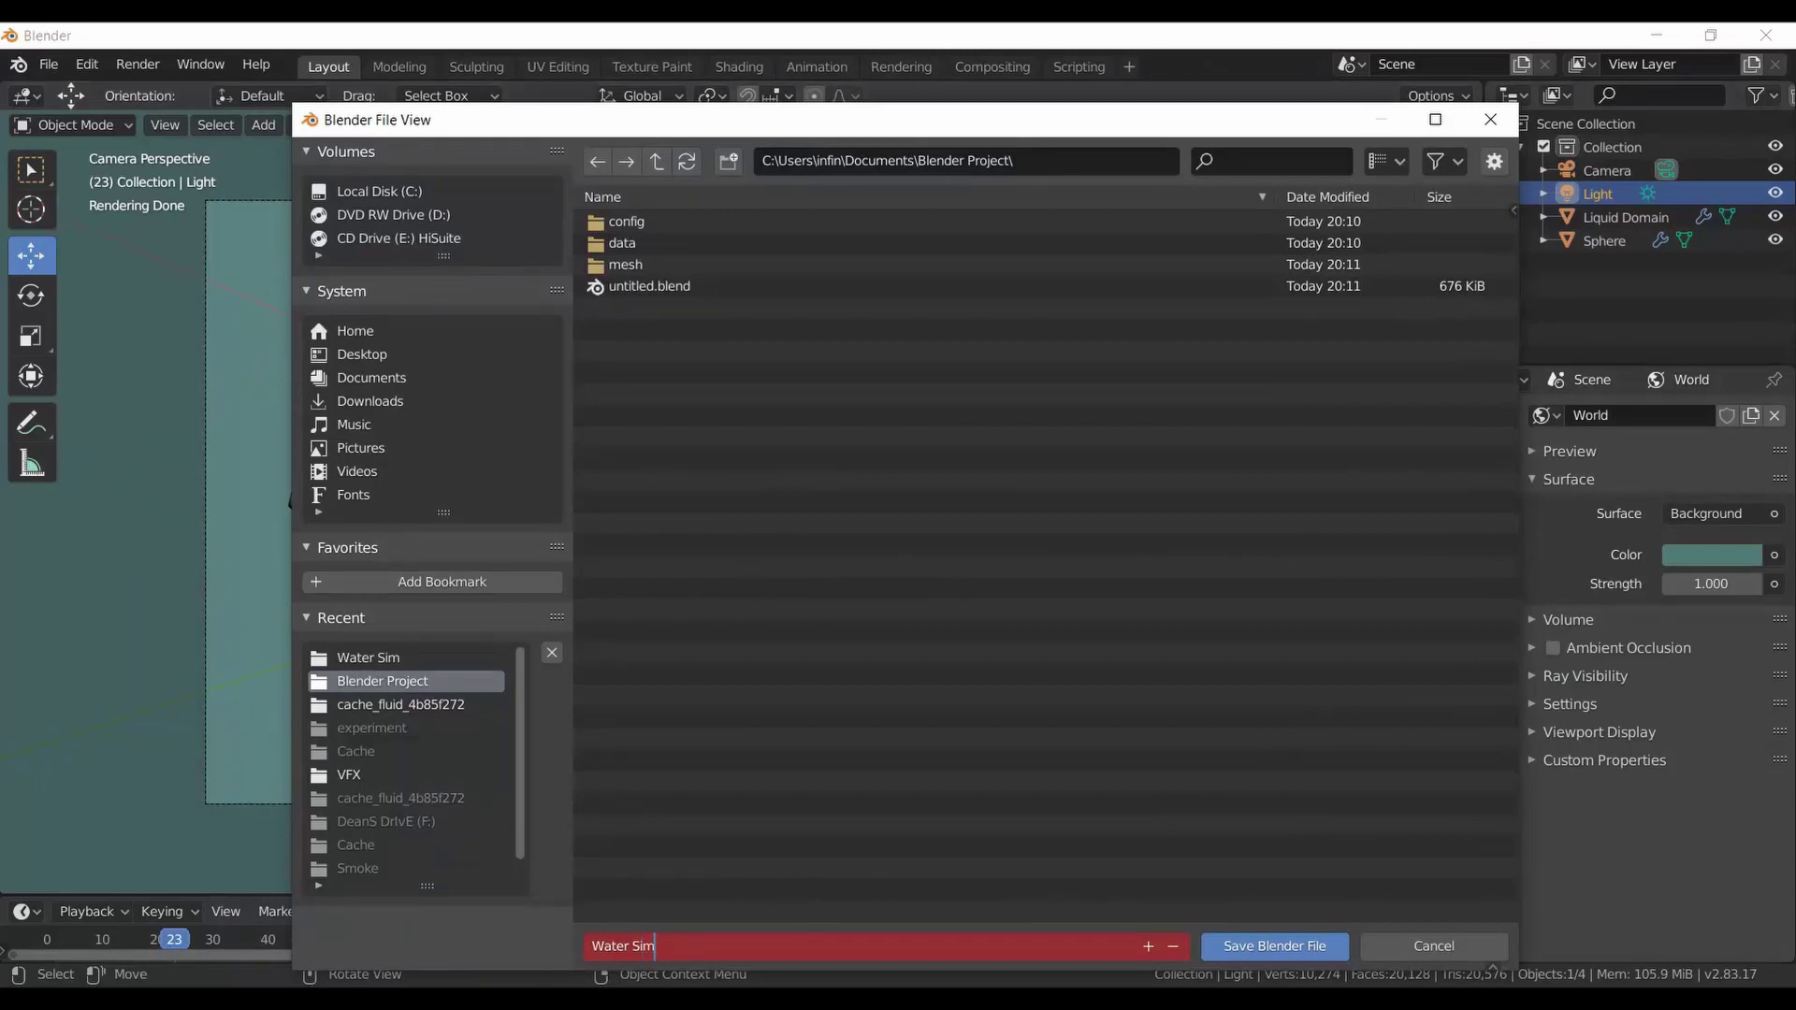
key("Return")
key("Return")
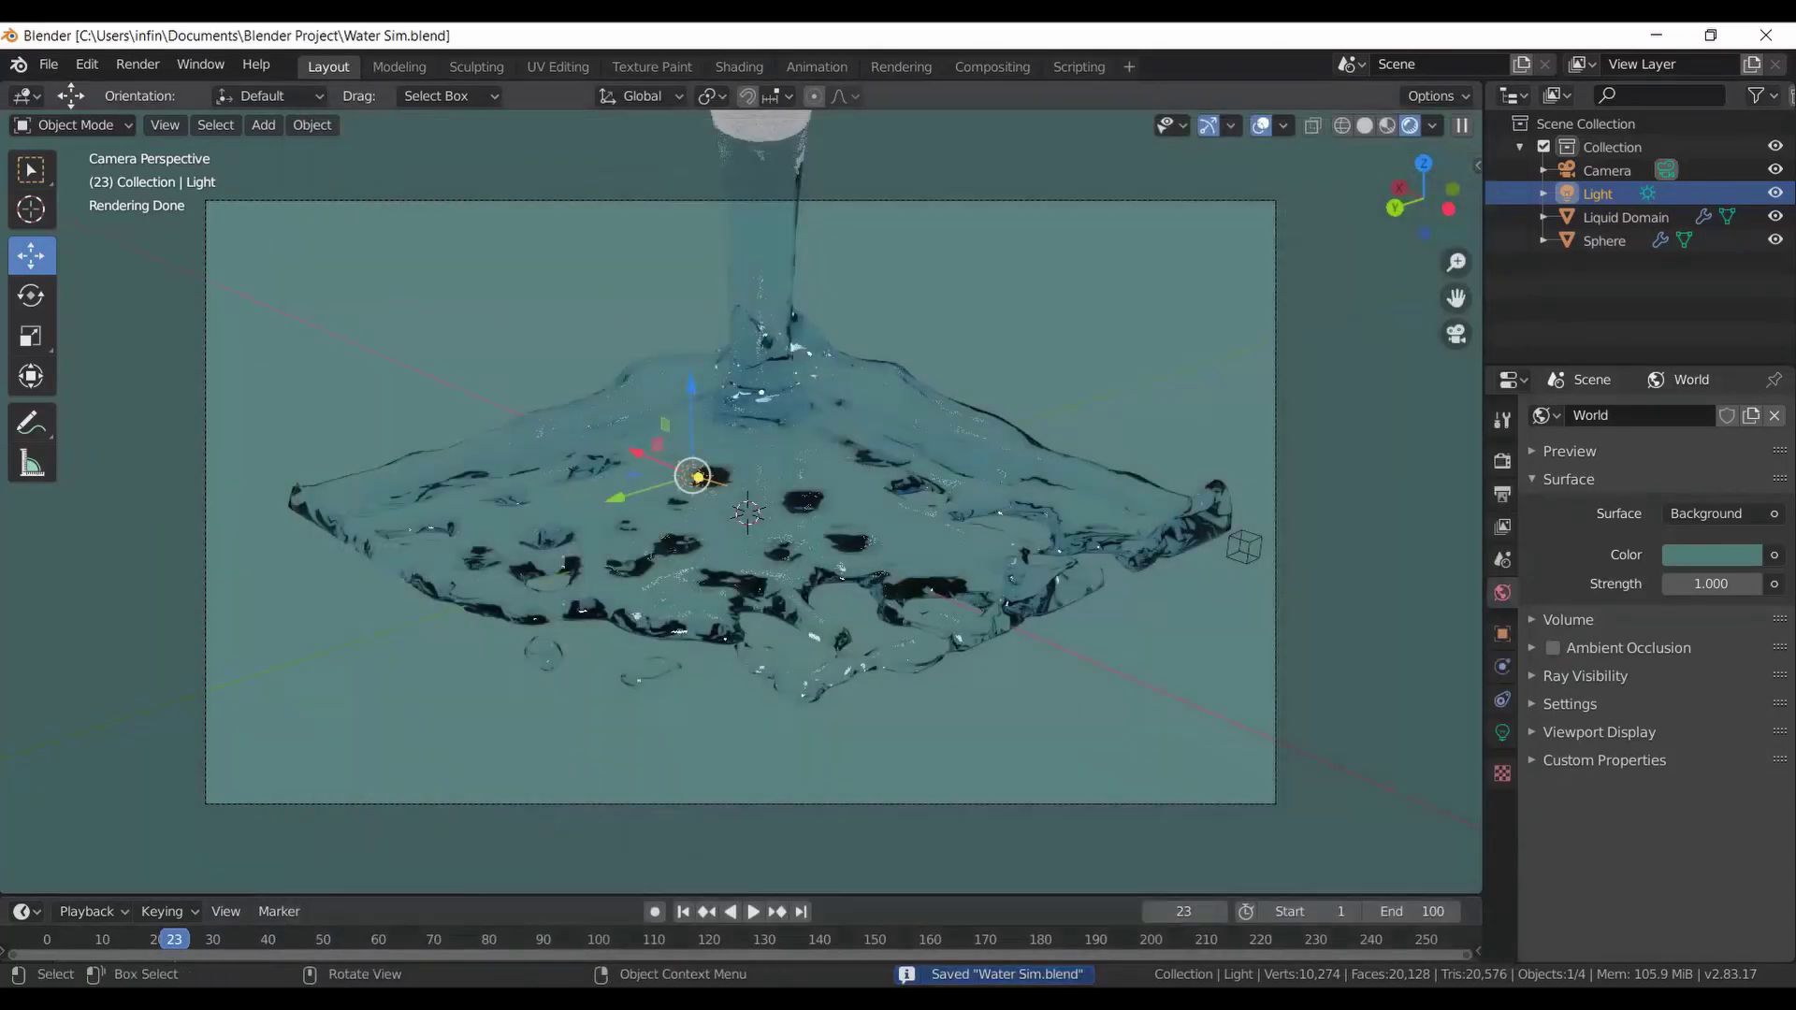